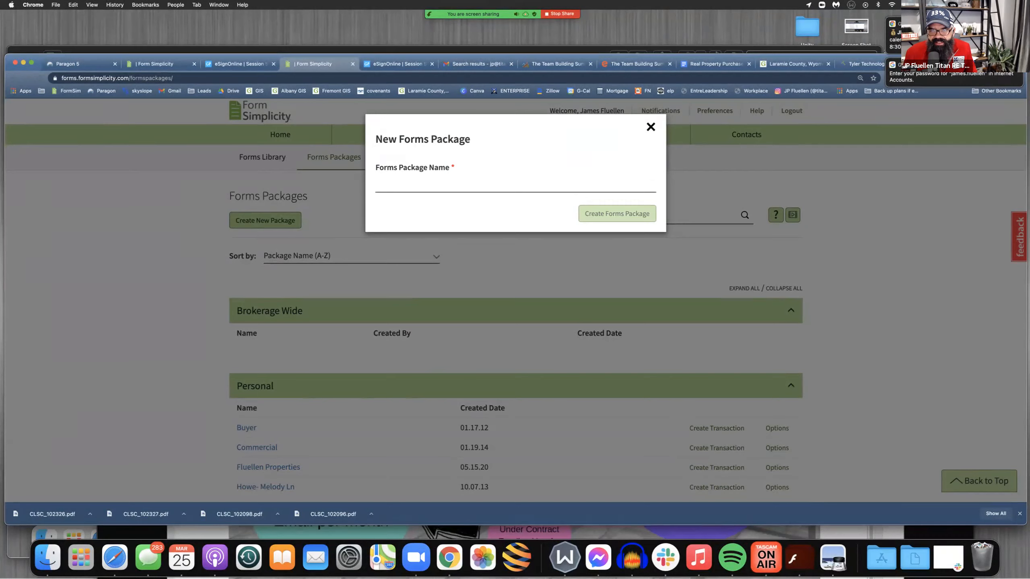
Close the new forms package dialog and look through the forms and files in the personal Buyer package
{"action": "left_click", "coordinate": [651, 127]}
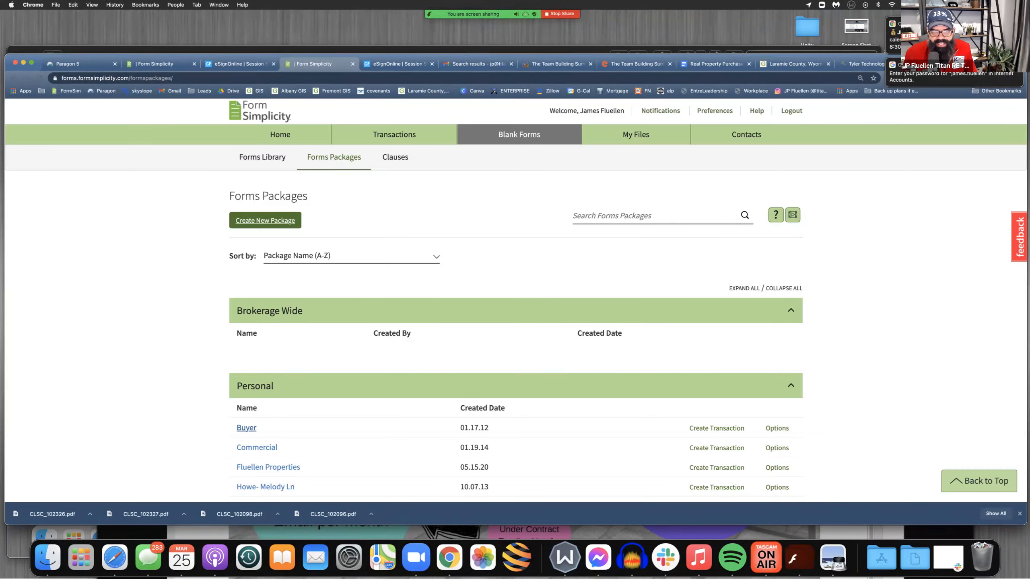
{"action": "left_click", "coordinate": [247, 428]}
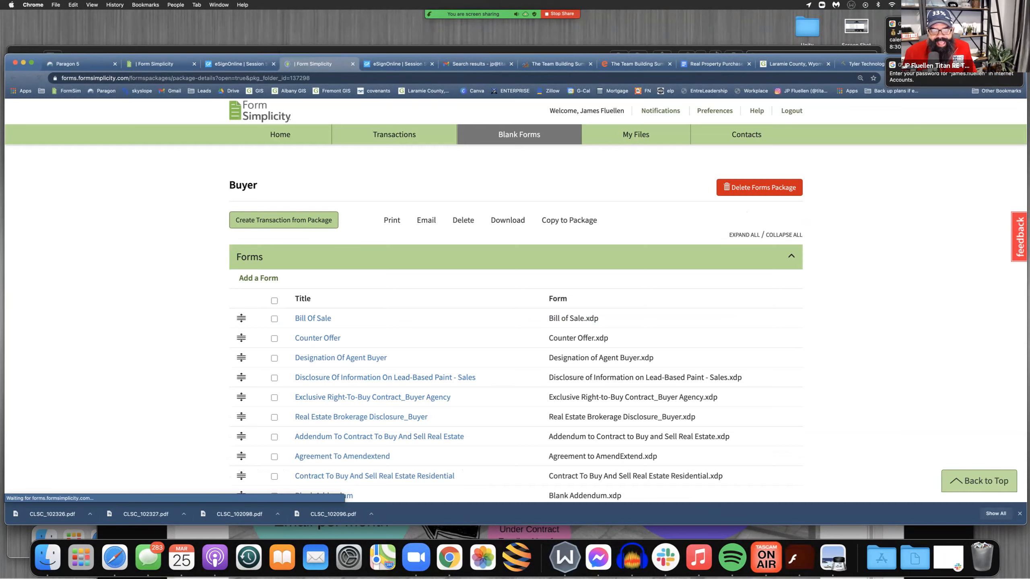
{"action": "scroll", "coordinate": [263, 131], "scroll_direction": "down", "scroll_amount": 3}
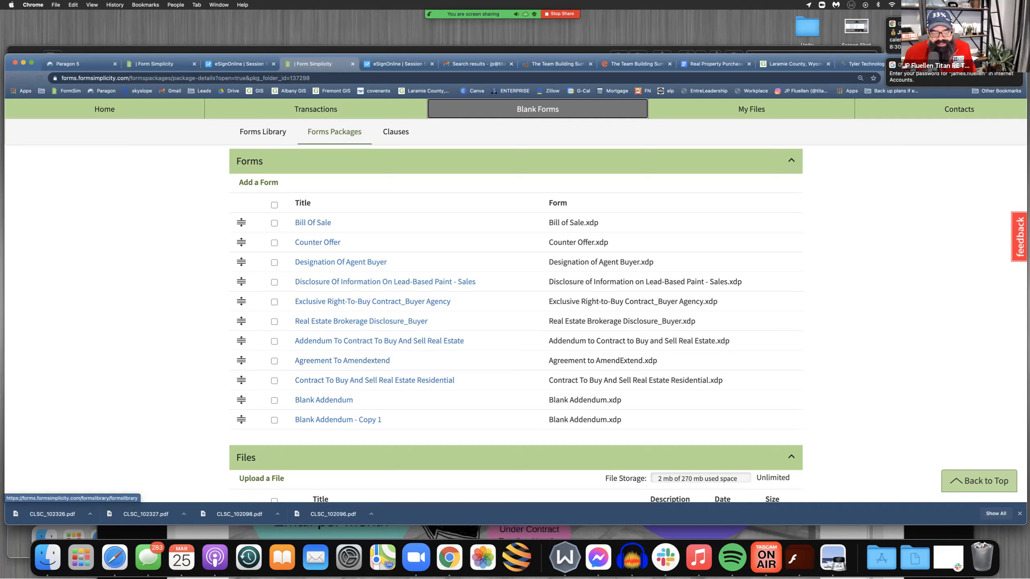
{"action": "scroll", "coordinate": [338, 414], "scroll_direction": "down", "scroll_amount": 1}
{"action": "scroll", "coordinate": [515, 324], "scroll_direction": "down", "scroll_amount": 5}
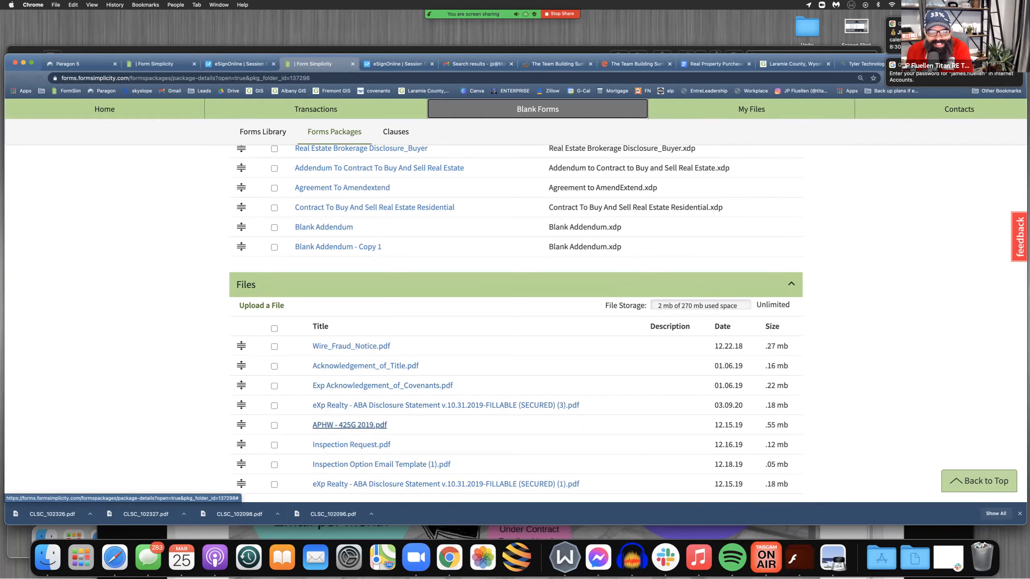
{"action": "scroll", "coordinate": [350, 410], "scroll_direction": "down", "scroll_amount": 2}
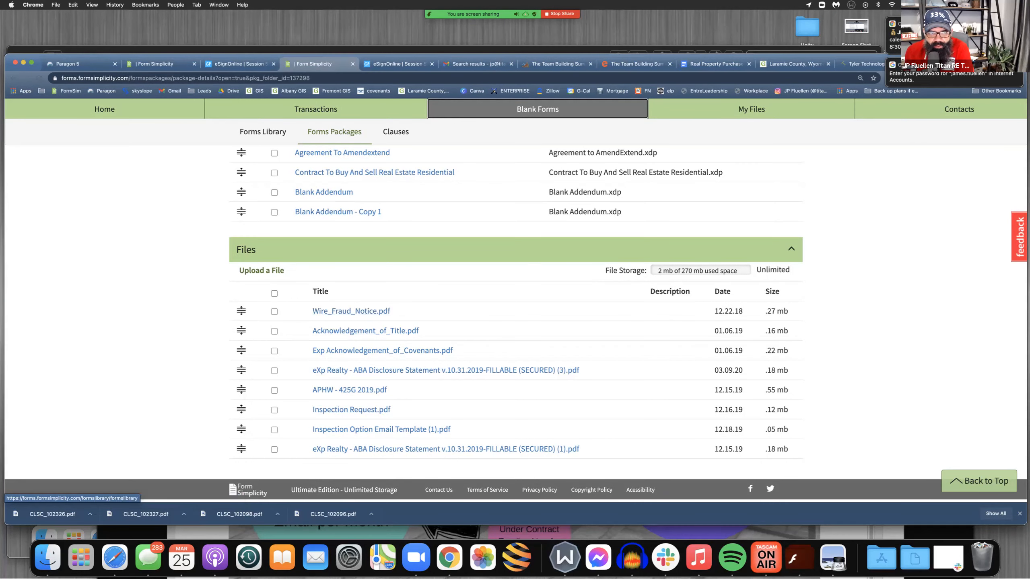
Sign in to SkySlope and open the Wyoming folder in the office working documents
{"action": "left_click", "coordinate": [398, 64]}
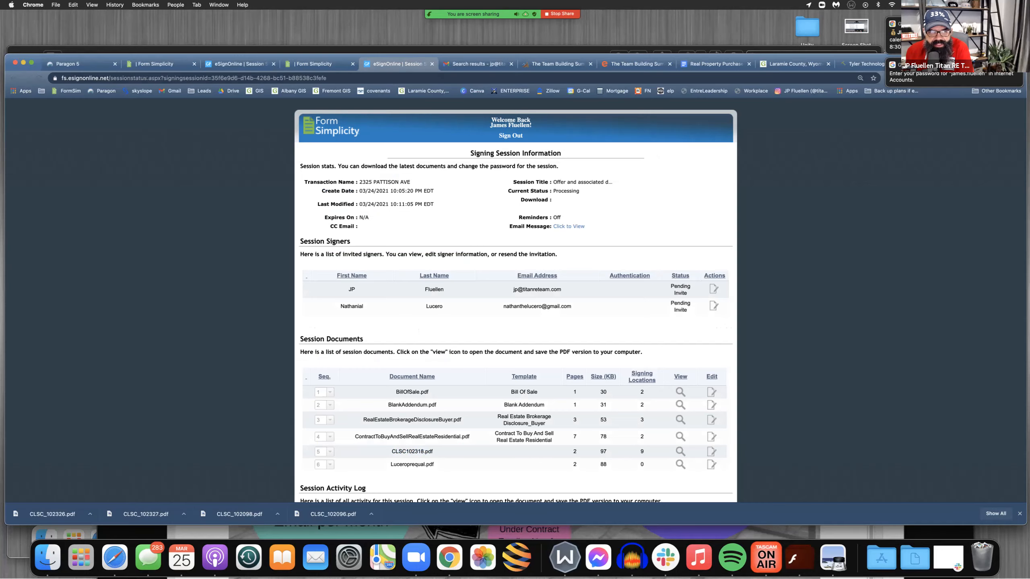
{"action": "left_click", "coordinate": [139, 91]}
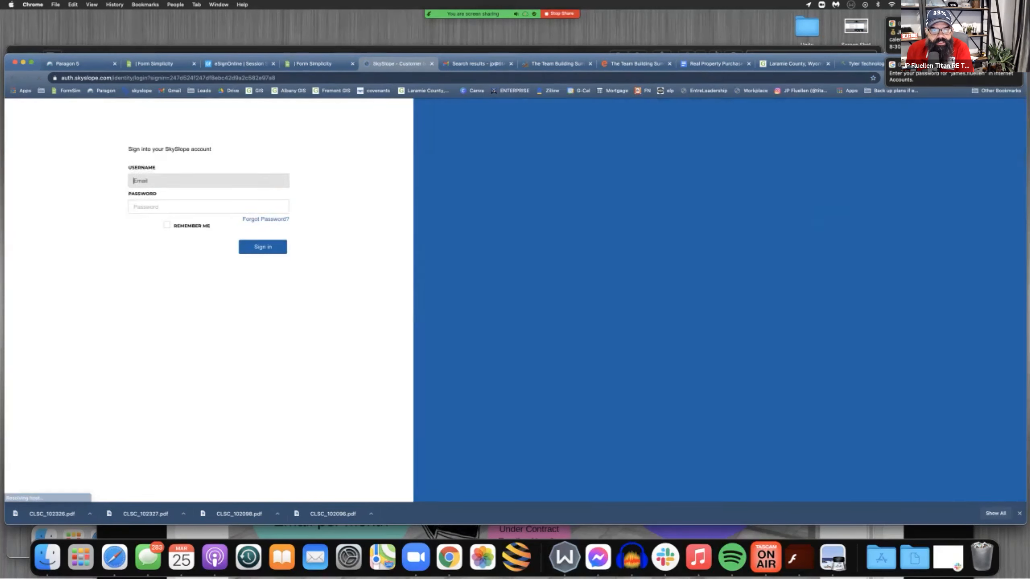
{"action": "key", "text": "Return"}
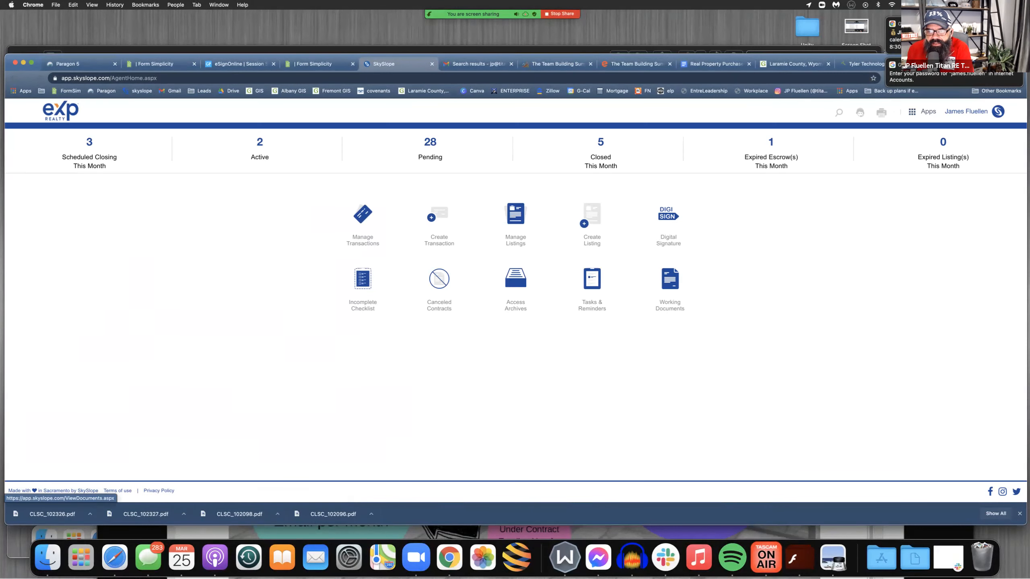
{"action": "left_click", "coordinate": [670, 280]}
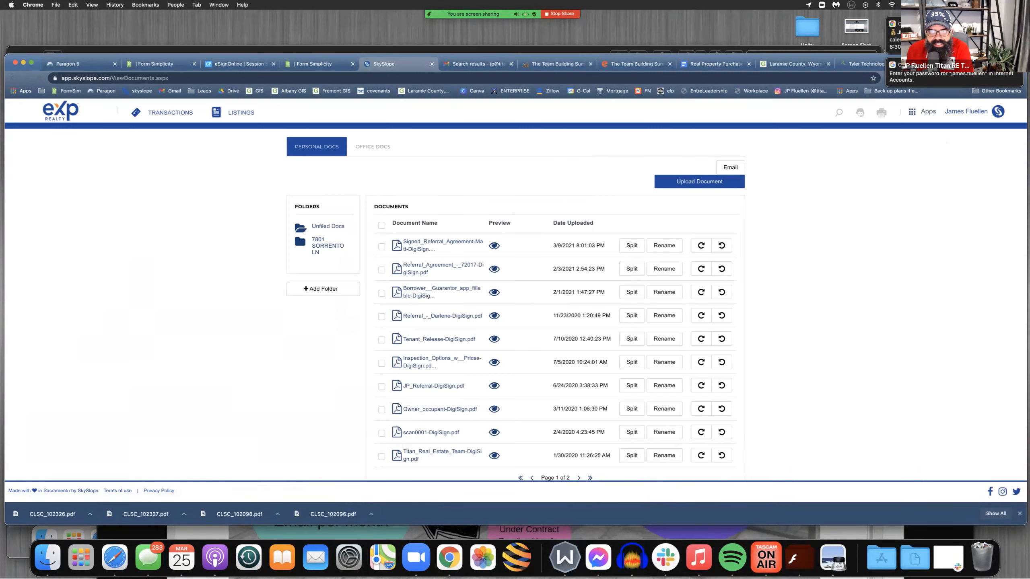
{"action": "left_click", "coordinate": [373, 146]}
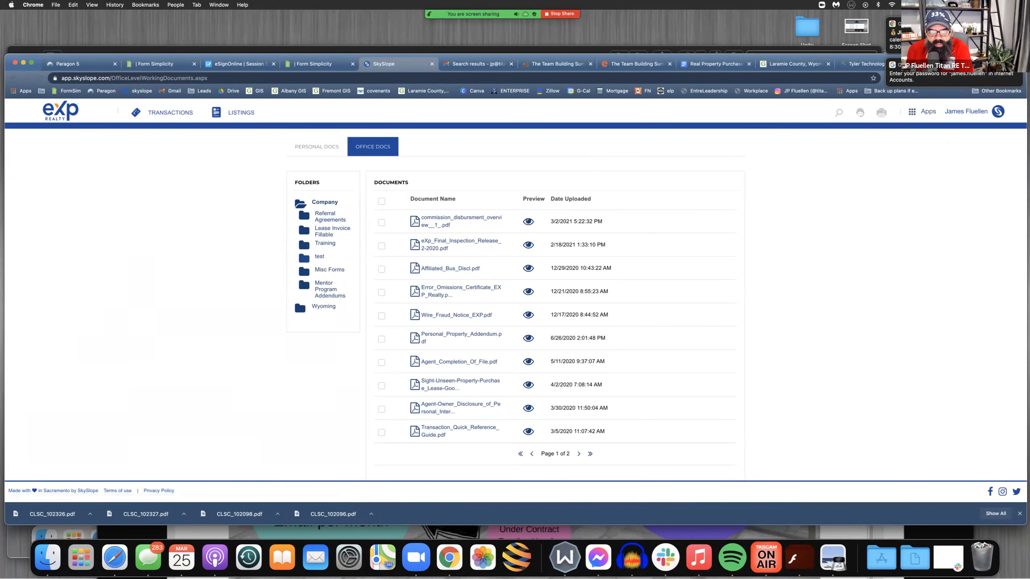
{"action": "left_click", "coordinate": [323, 306]}
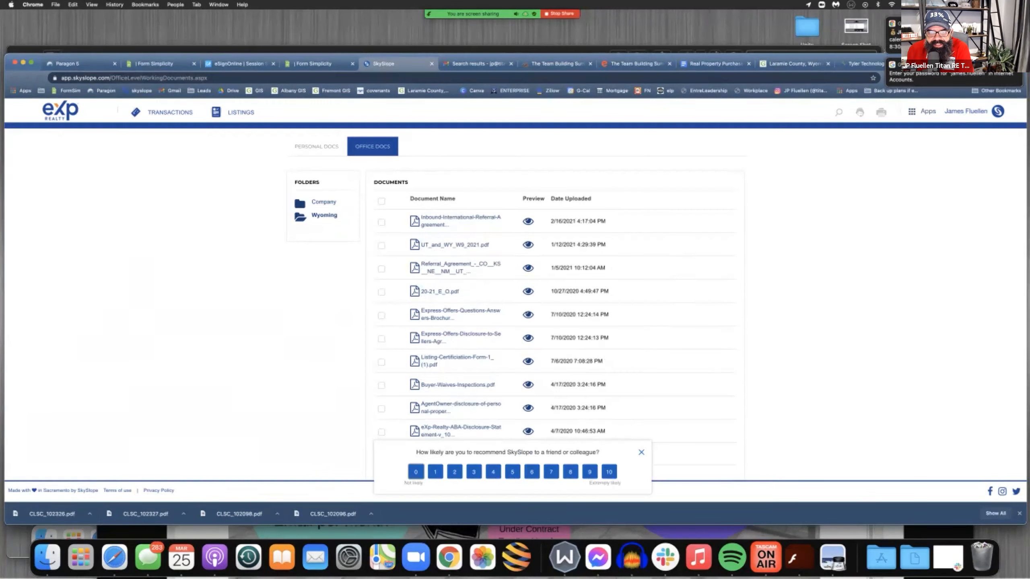
Dismiss the recommendation survey and select Wire_Fraud_Notice.pdf on the last page of the Wyoming documents
{"action": "scroll", "coordinate": [515, 300], "scroll_direction": "down", "scroll_amount": 1}
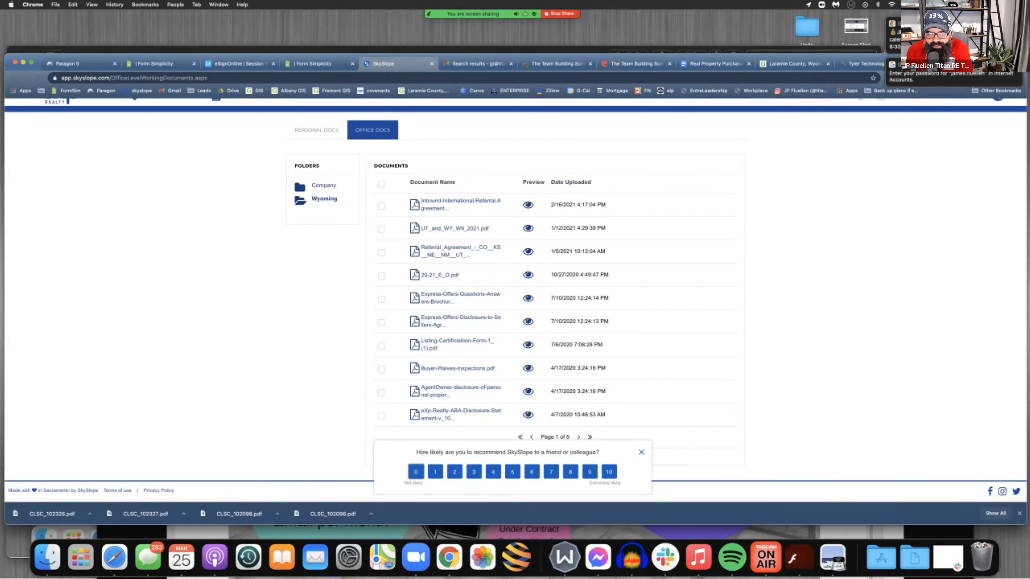
{"action": "left_click", "coordinate": [641, 452]}
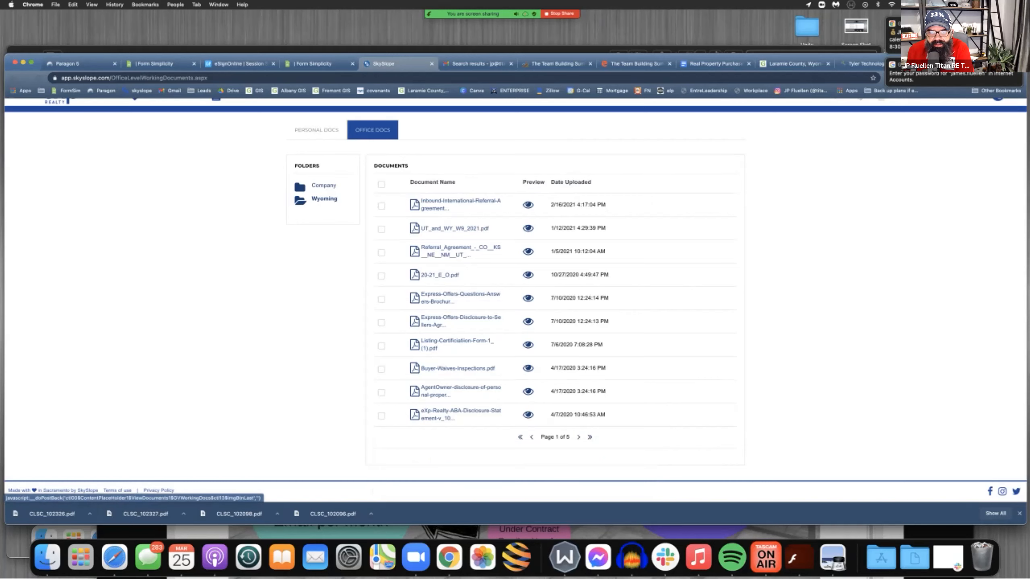
{"action": "left_click", "coordinate": [590, 438]}
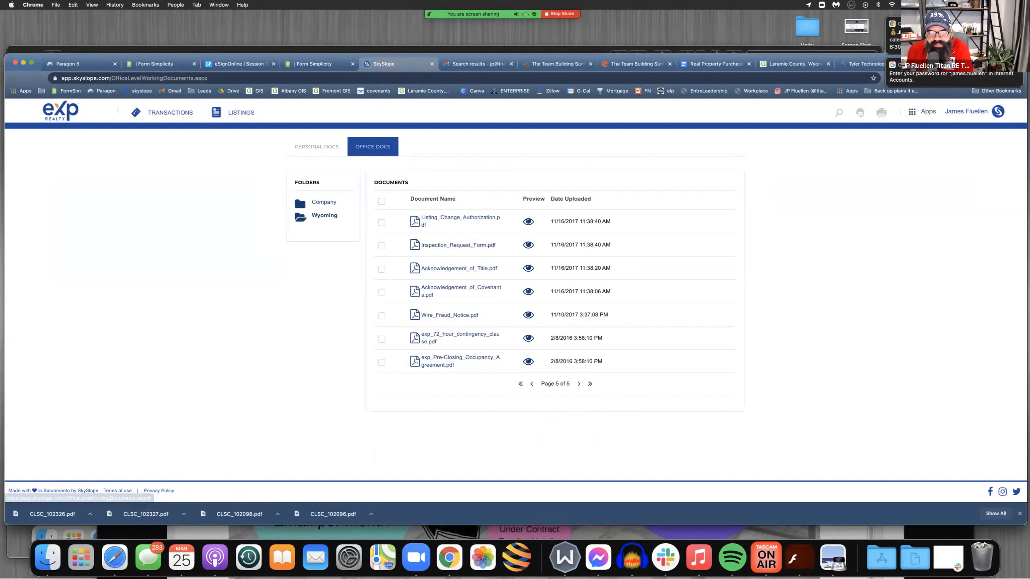
{"action": "left_click", "coordinate": [382, 316]}
{"action": "left_click_drag", "start_coordinate": [420, 323], "coordinate": [479, 323]}
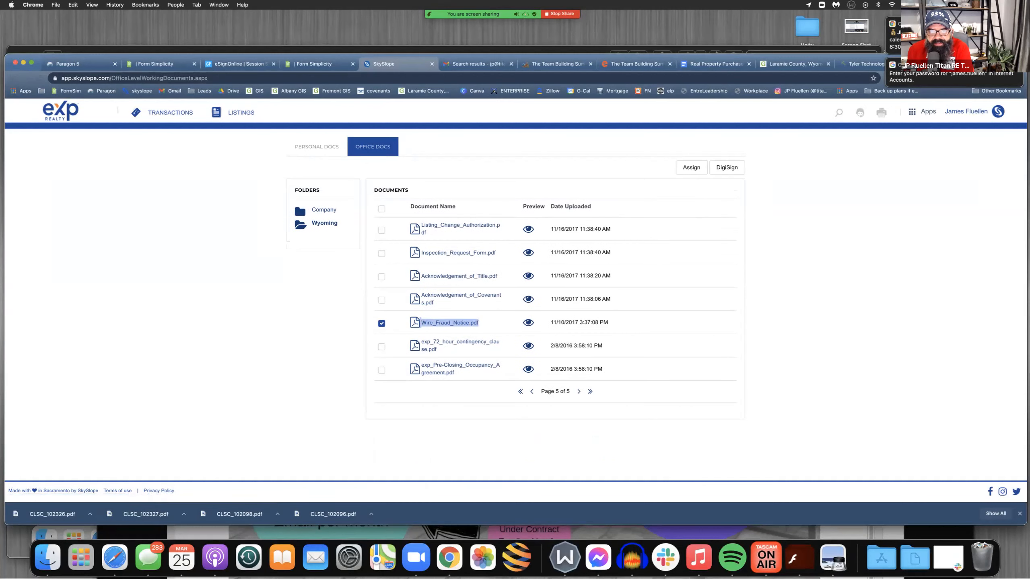
{"action": "left_click", "coordinate": [495, 325]}
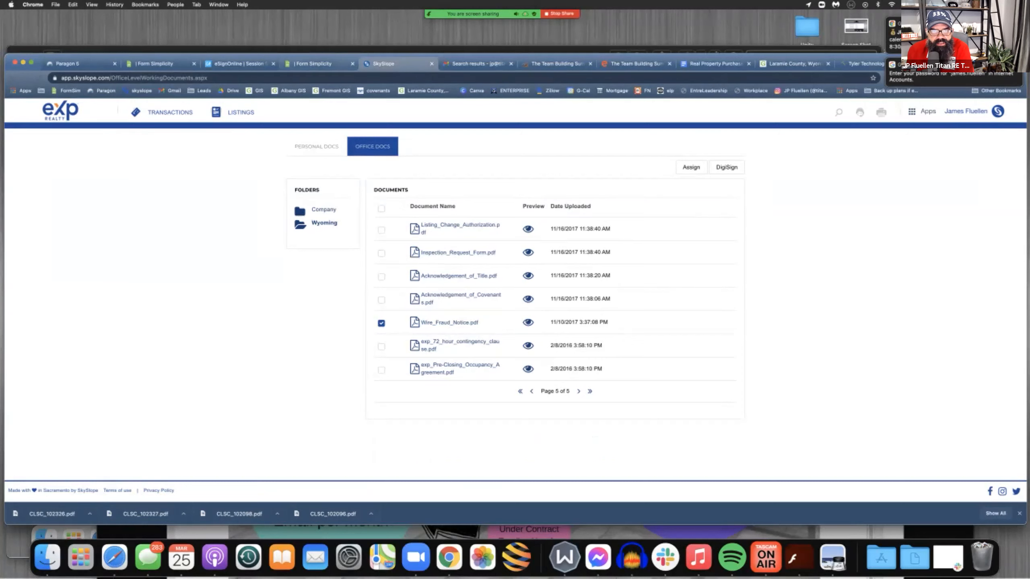
Switch back to Form Simplicity and try to upload the downloaded CLSC_102326.pdf to the Buyer package's files
{"action": "left_click", "coordinate": [320, 63]}
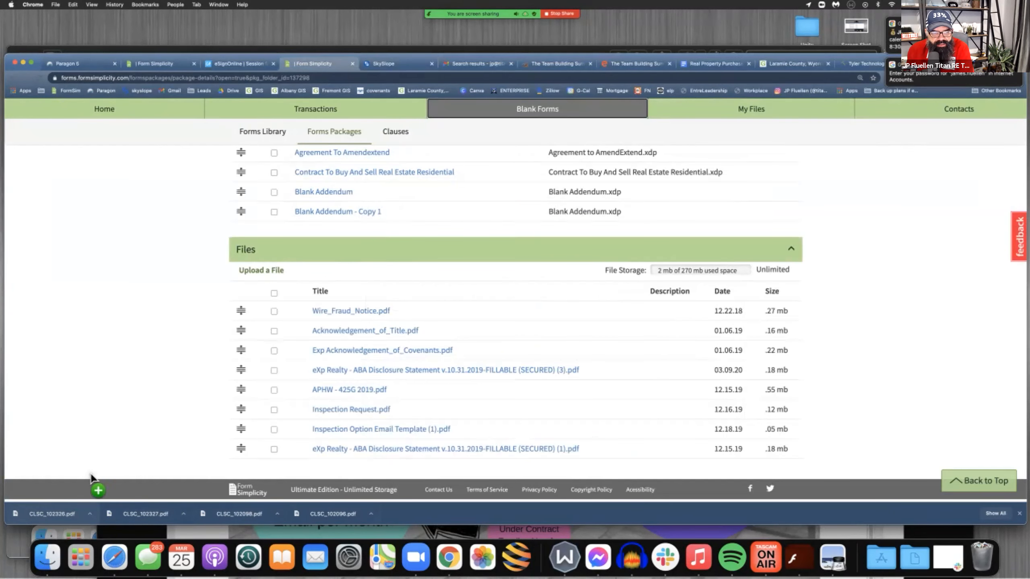
{"action": "left_click", "coordinate": [261, 271]}
{"action": "left_click_drag", "start_coordinate": [52, 514], "coordinate": [410, 247]}
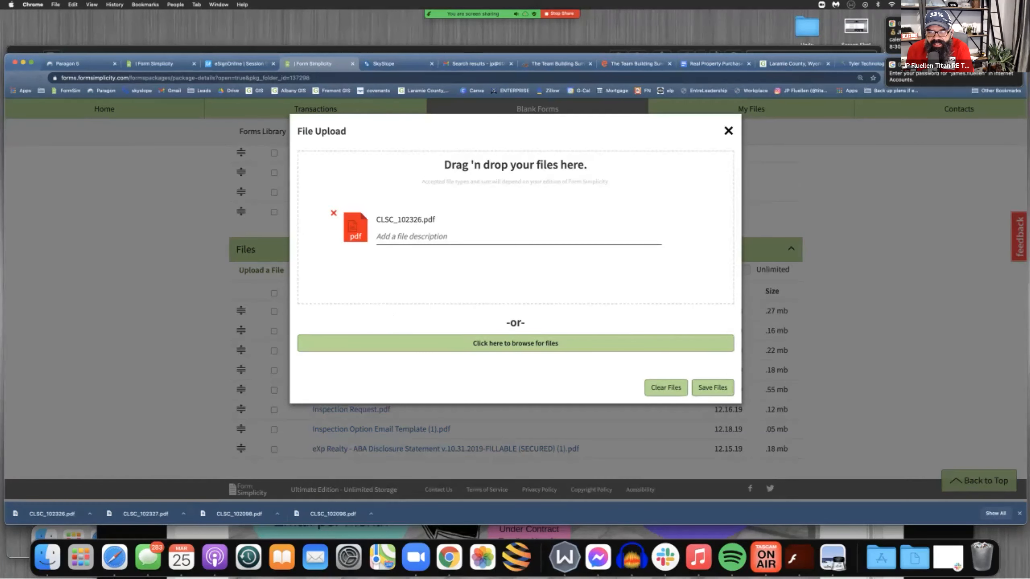
{"action": "left_click", "coordinate": [712, 387]}
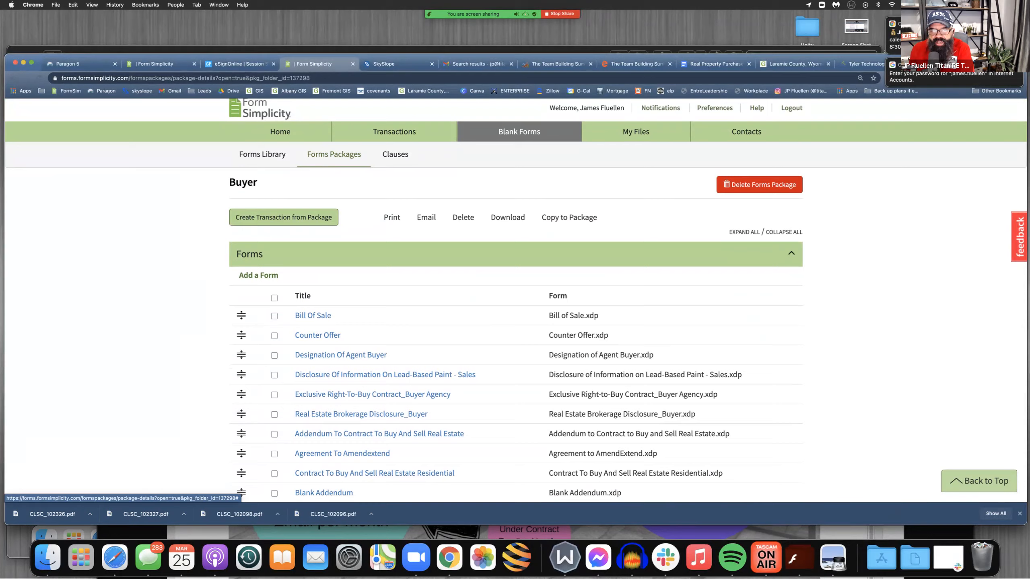
Review the Buyer package's forms and files and the list of personal forms packages
{"action": "scroll", "coordinate": [515, 300], "scroll_direction": "down", "scroll_amount": 2}
{"action": "scroll", "coordinate": [515, 300], "scroll_direction": "up", "scroll_amount": 1}
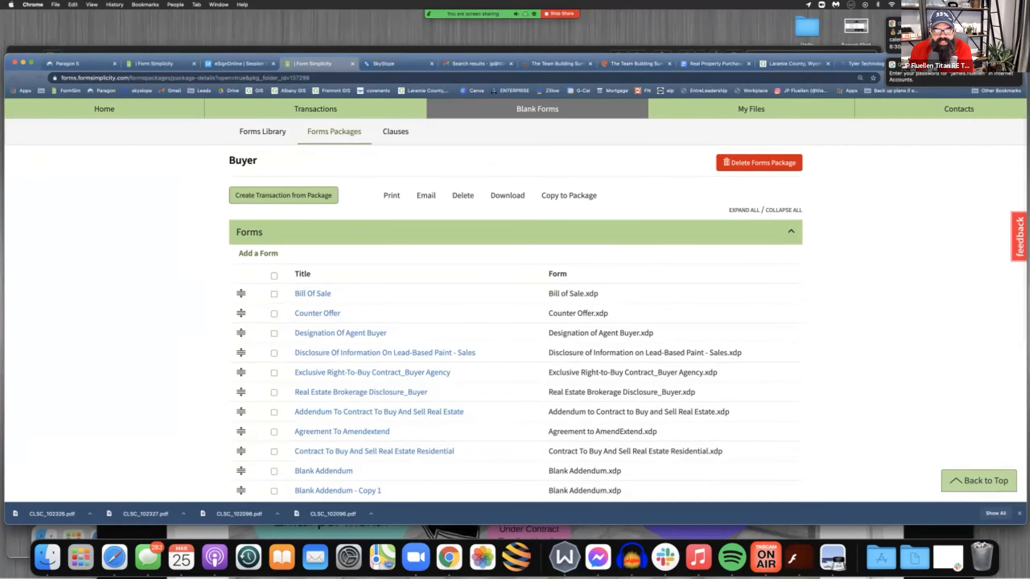
{"action": "scroll", "coordinate": [515, 300], "scroll_direction": "down", "scroll_amount": 1}
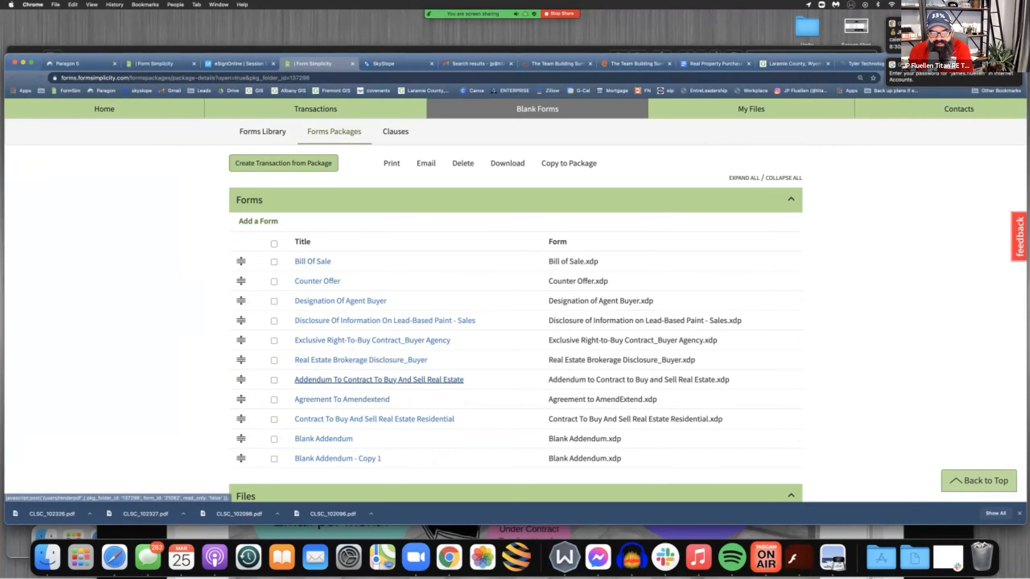
{"action": "scroll", "coordinate": [454, 379], "scroll_direction": "down", "scroll_amount": 6}
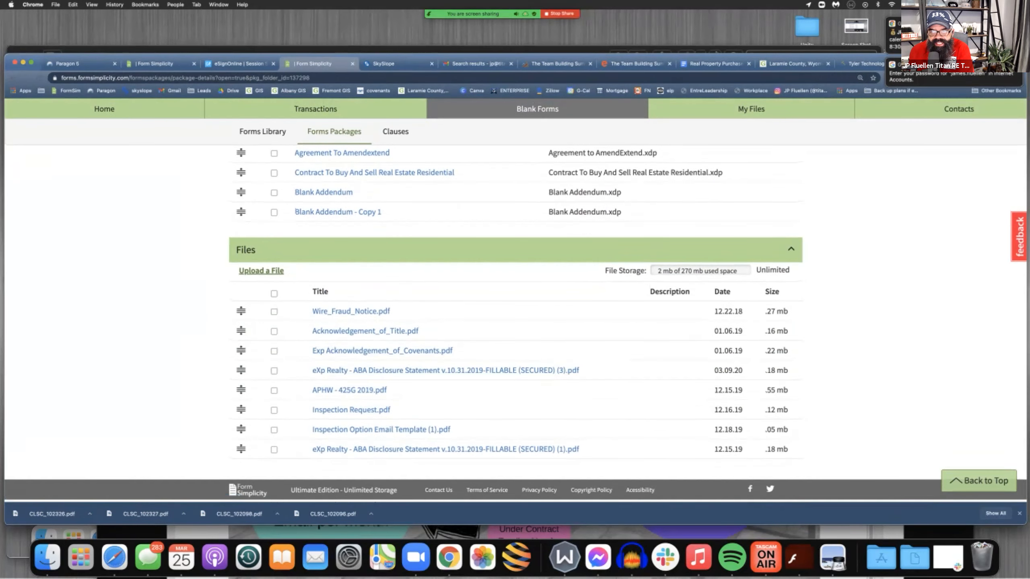
{"action": "scroll", "coordinate": [446, 369], "scroll_direction": "up", "scroll_amount": 7}
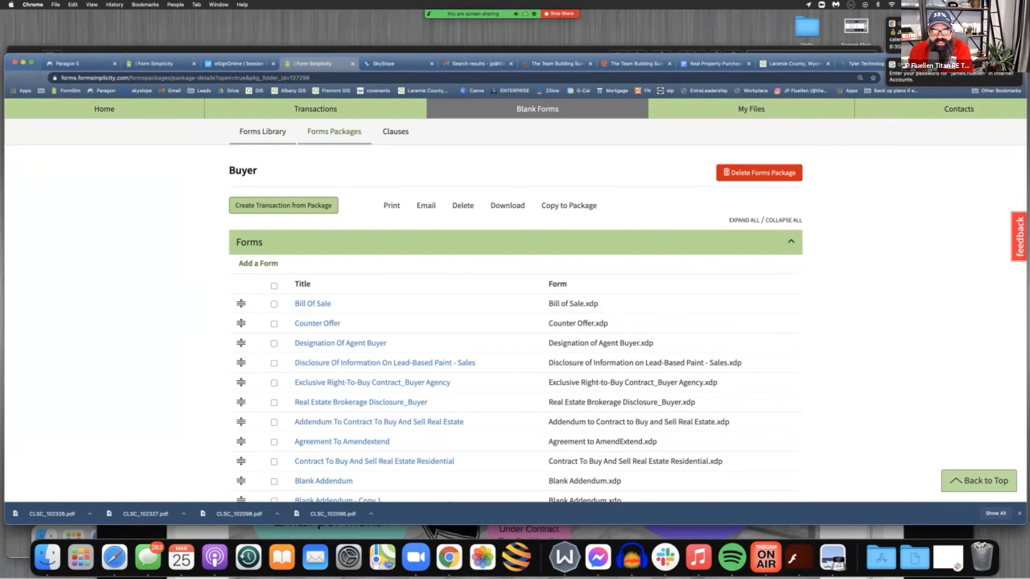
{"action": "left_click", "coordinate": [334, 131]}
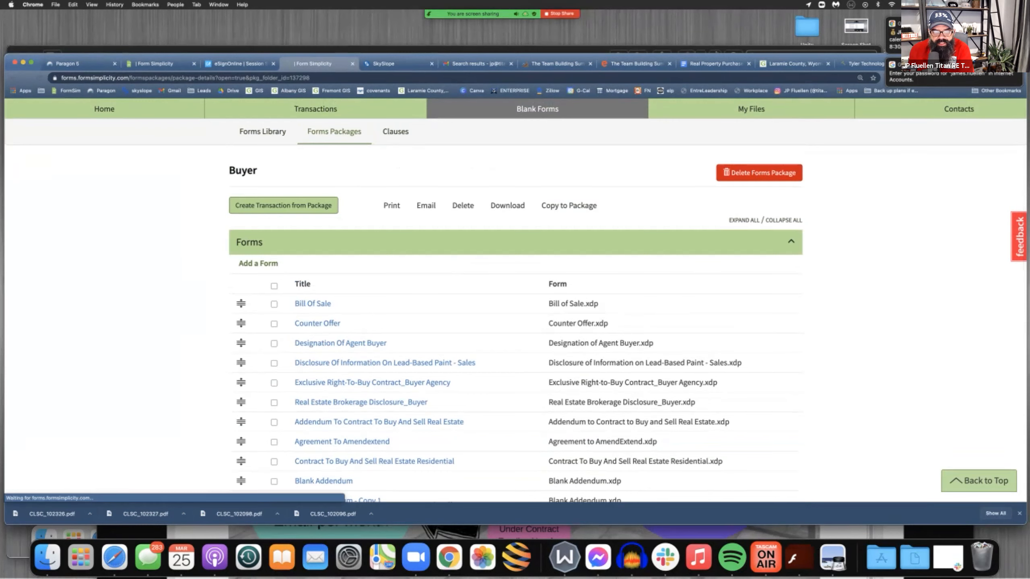
{"action": "scroll", "coordinate": [515, 300], "scroll_direction": "down", "scroll_amount": 2}
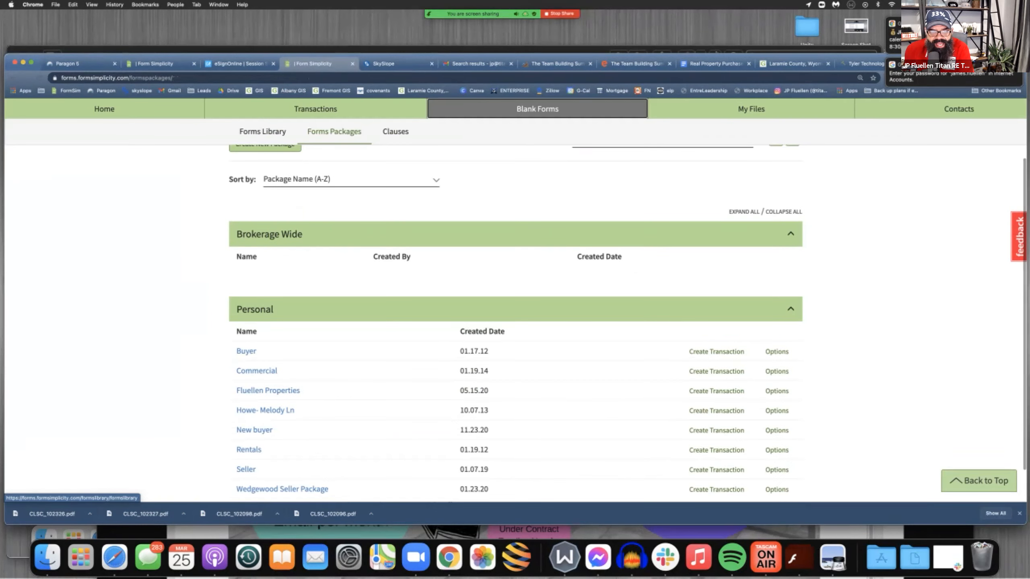
{"action": "left_click", "coordinate": [246, 351]}
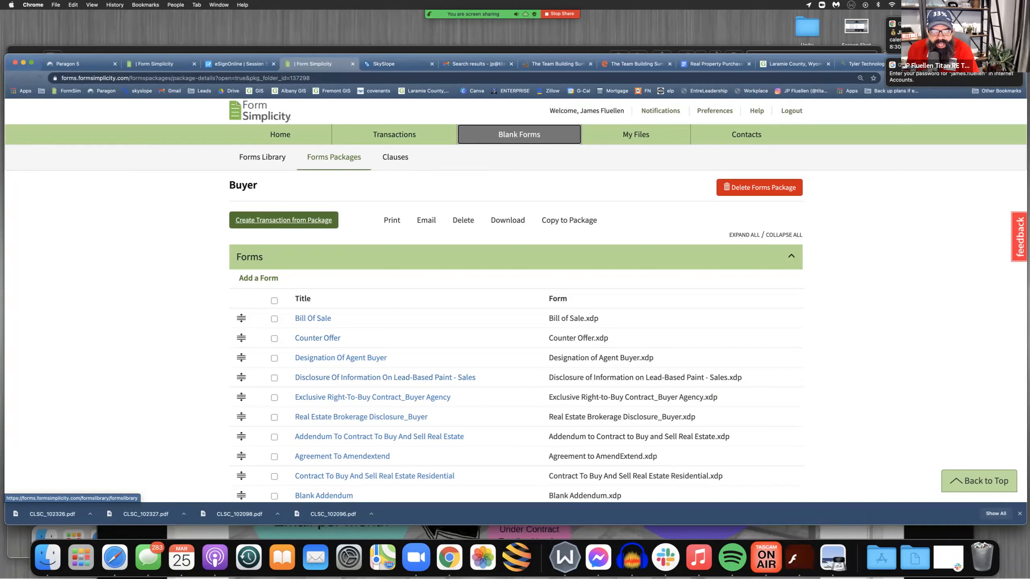
Start a new transaction, enter the property's street address, and use the same address as the transaction name
{"action": "left_click", "coordinate": [280, 134]}
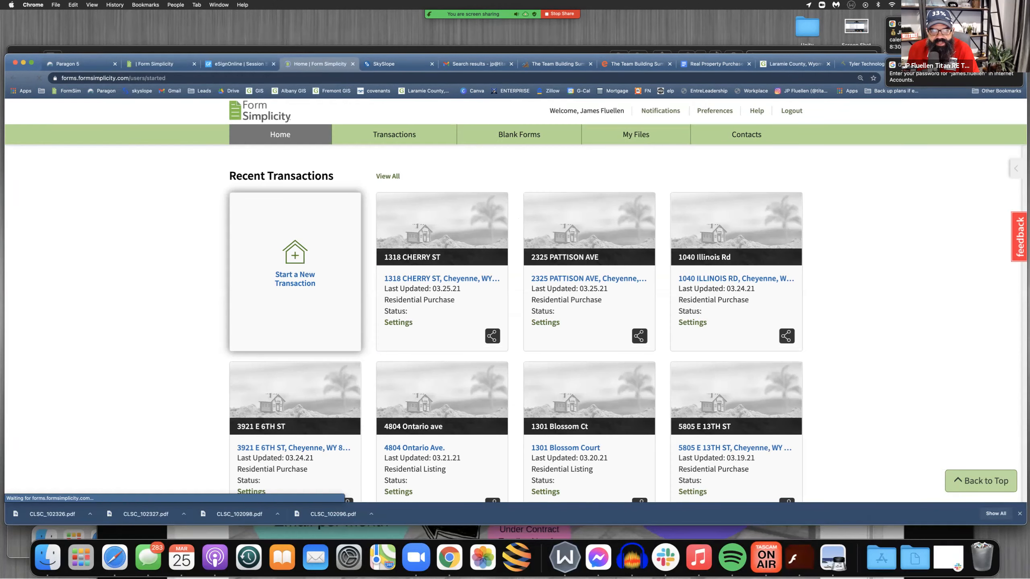
{"action": "left_click", "coordinate": [295, 279]}
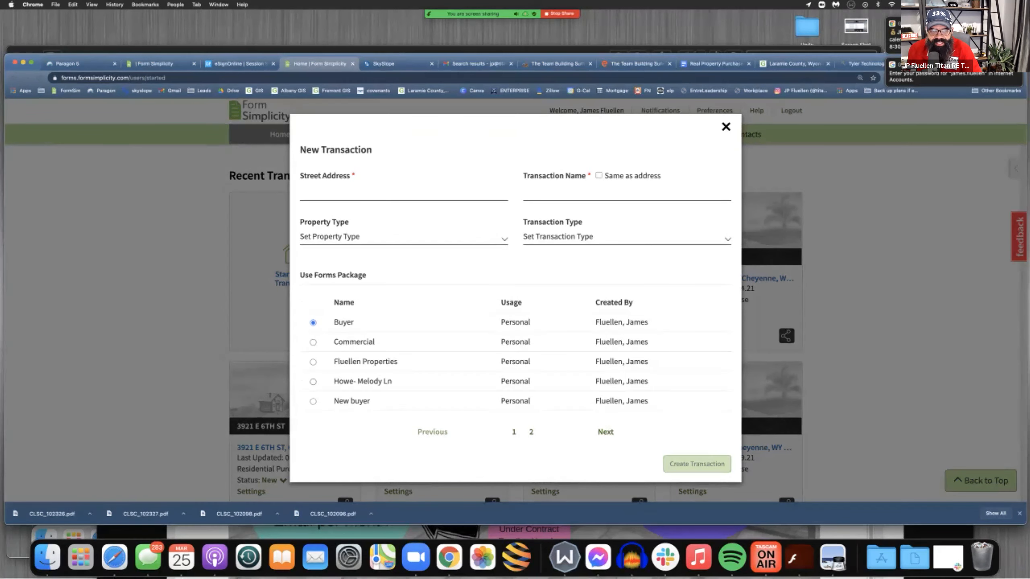
{"action": "left_click", "coordinate": [365, 193]}
{"action": "type", "text": "12"}
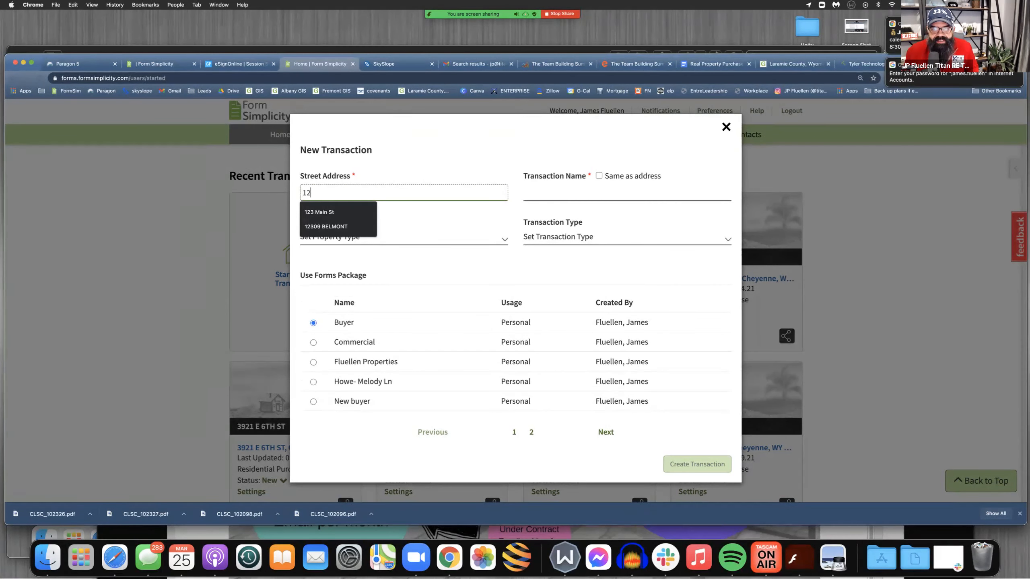
{"action": "key", "text": "Down"}
{"action": "key", "text": "Return"}
{"action": "left_click", "coordinate": [598, 176]}
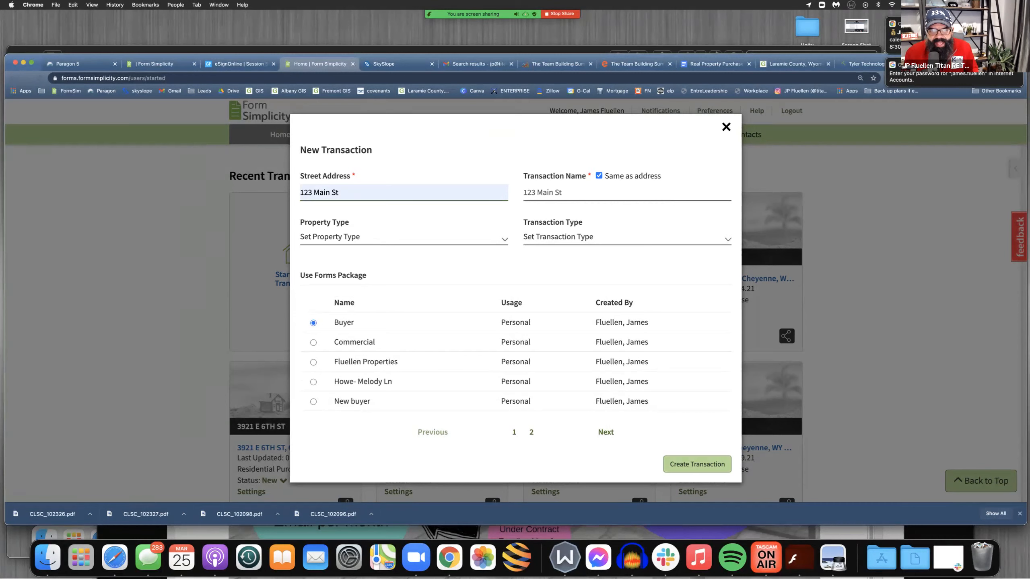
Set the property type to Residential and the transaction type to Purchase, and create the transaction from the Buyer package
{"action": "left_click", "coordinate": [381, 238]}
{"action": "left_click", "coordinate": [364, 251]}
{"action": "left_click", "coordinate": [381, 238]}
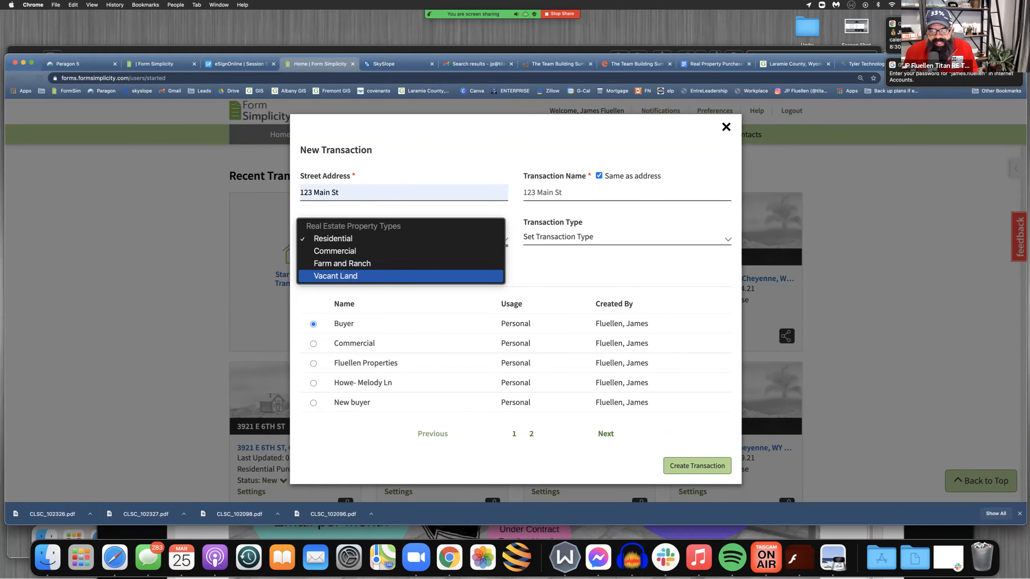
{"action": "left_click", "coordinate": [600, 237]}
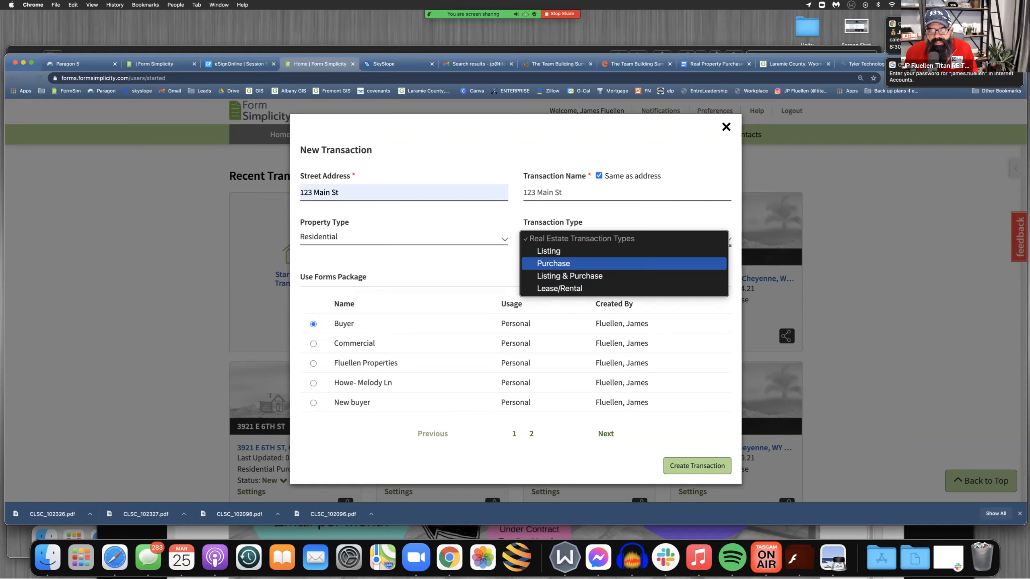
{"action": "left_click", "coordinate": [553, 263]}
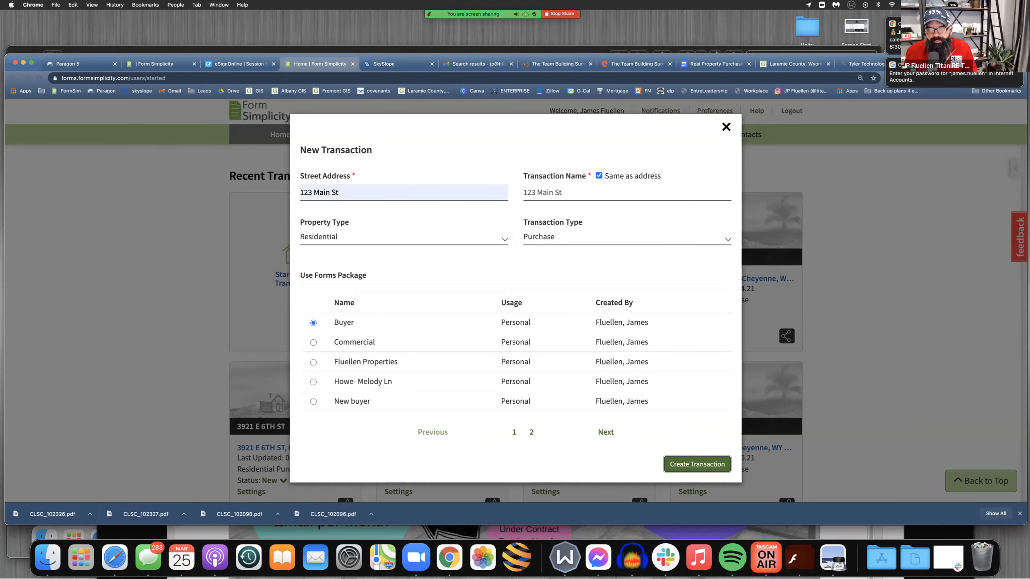
{"action": "left_click", "coordinate": [697, 464]}
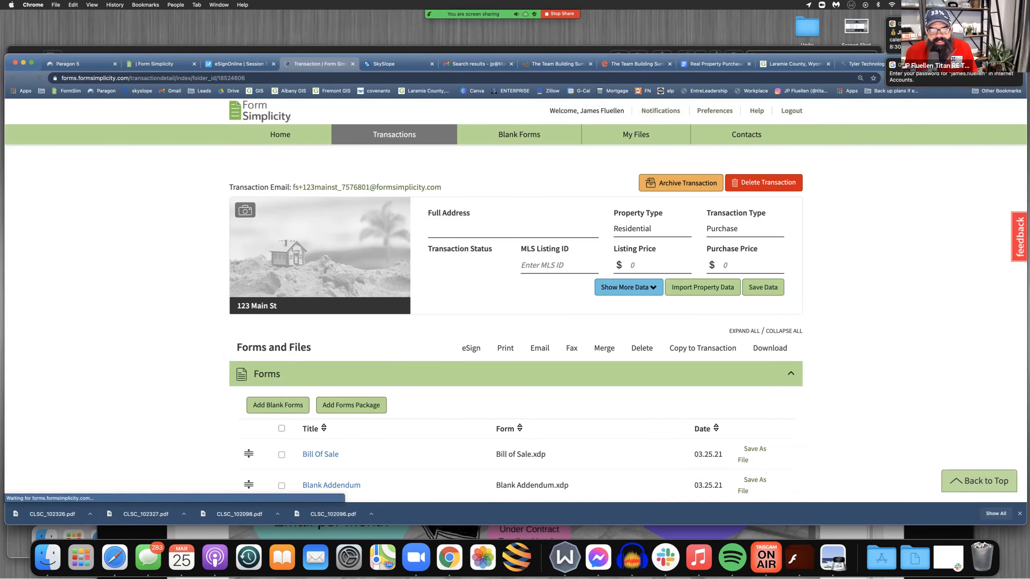
{"action": "scroll", "coordinate": [516, 300], "scroll_direction": "down", "scroll_amount": 2}
{"action": "scroll", "coordinate": [516, 300], "scroll_direction": "down", "scroll_amount": 2}
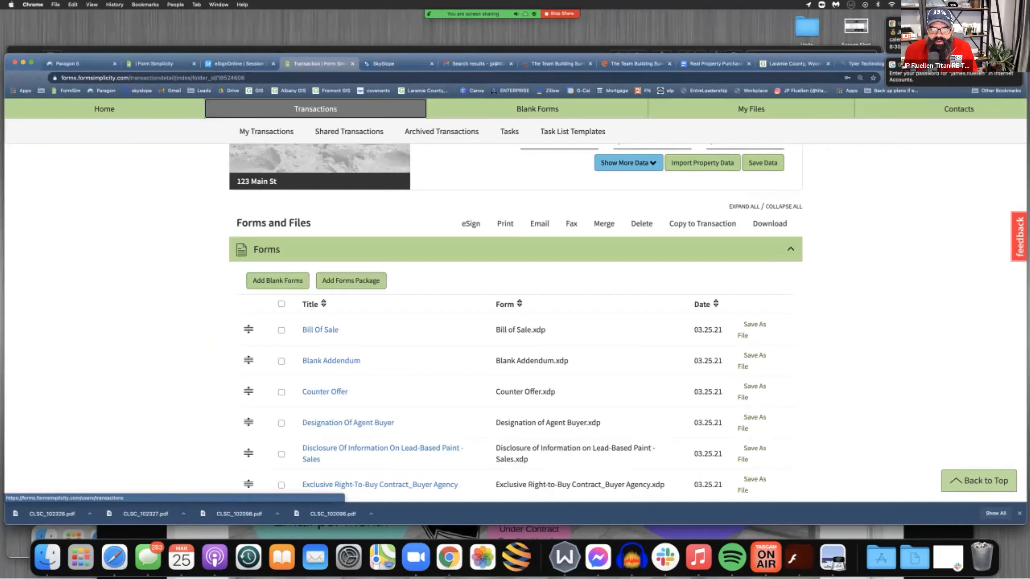
Open the property data import for the new transaction
{"action": "scroll", "coordinate": [515, 300], "scroll_direction": "up", "scroll_amount": 1}
{"action": "scroll", "coordinate": [516, 300], "scroll_direction": "up", "scroll_amount": 2}
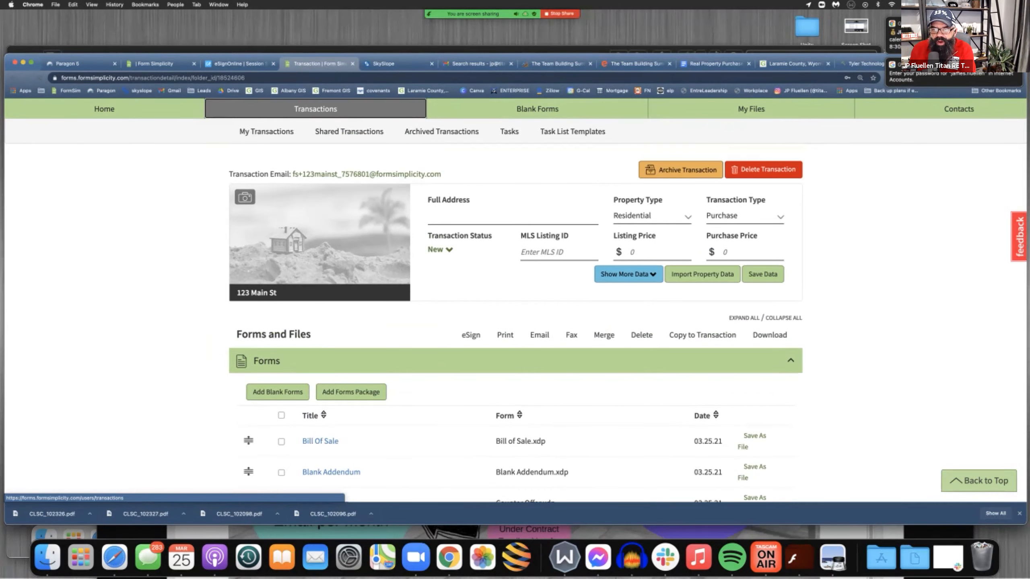
{"action": "left_click", "coordinate": [702, 274]}
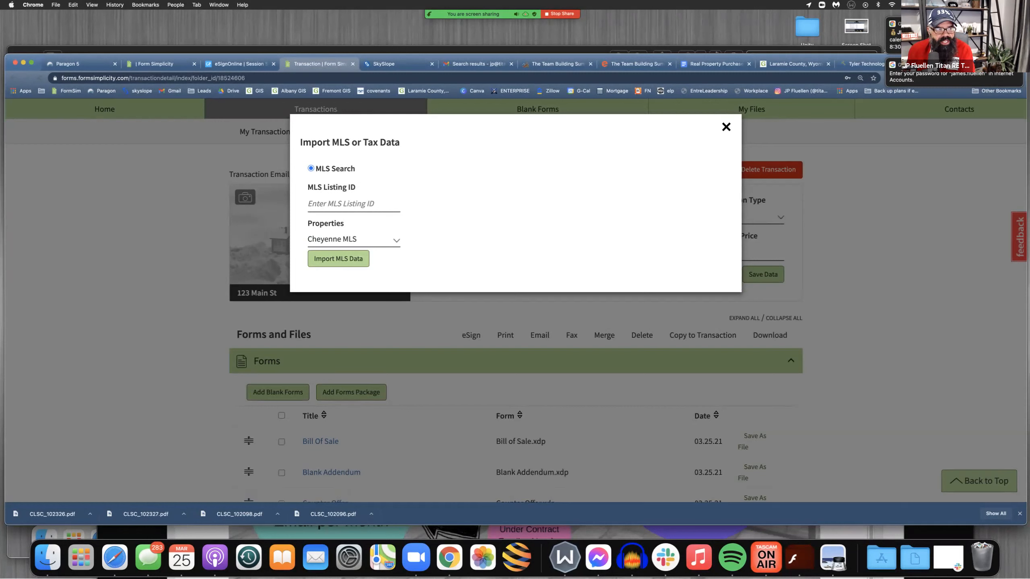
Switch to Paragon, log off the expired session to log back in, and dismiss the MLS messages
{"action": "left_click", "coordinate": [68, 64]}
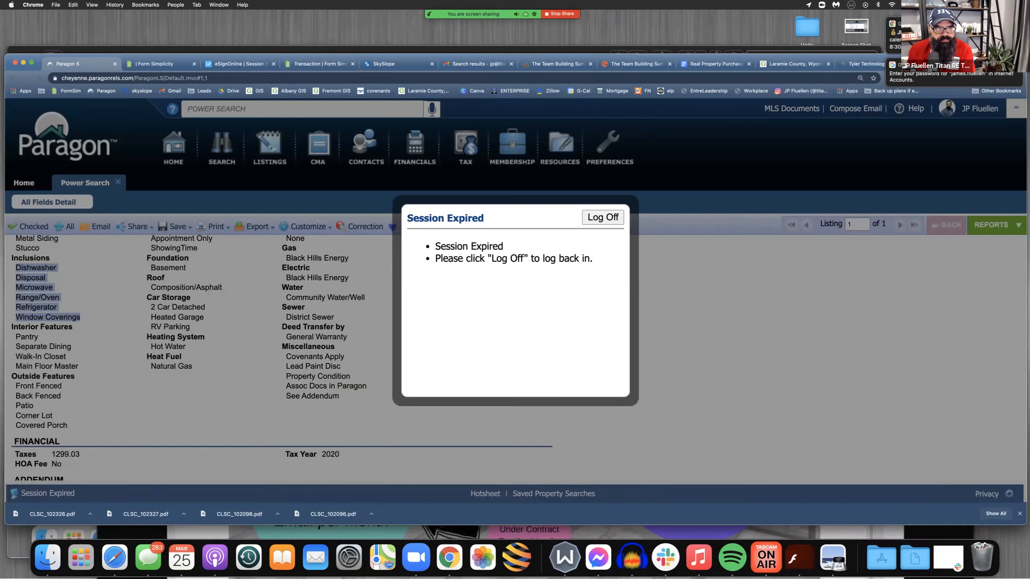
{"action": "left_click", "coordinate": [603, 218]}
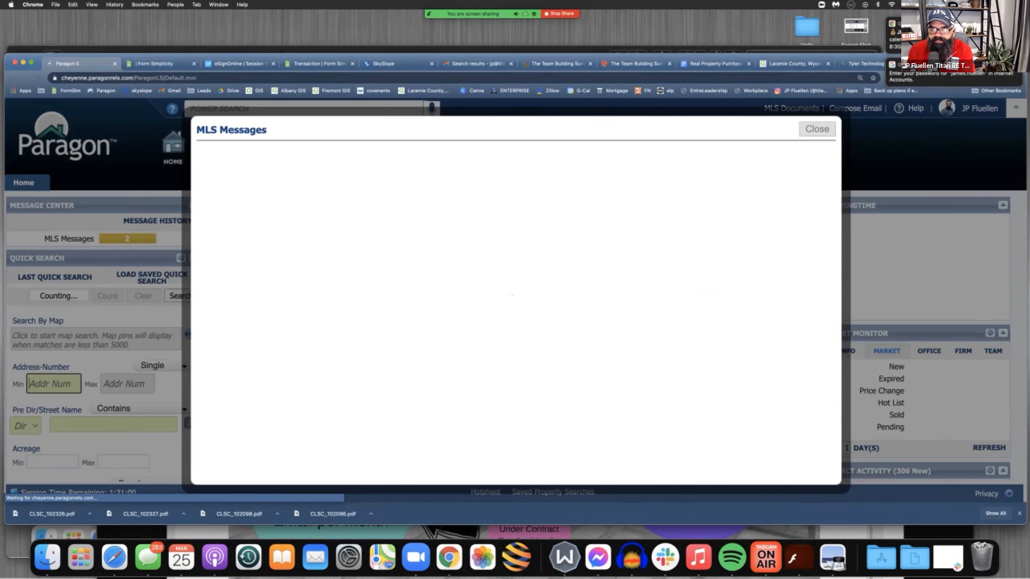
{"action": "left_click", "coordinate": [817, 129]}
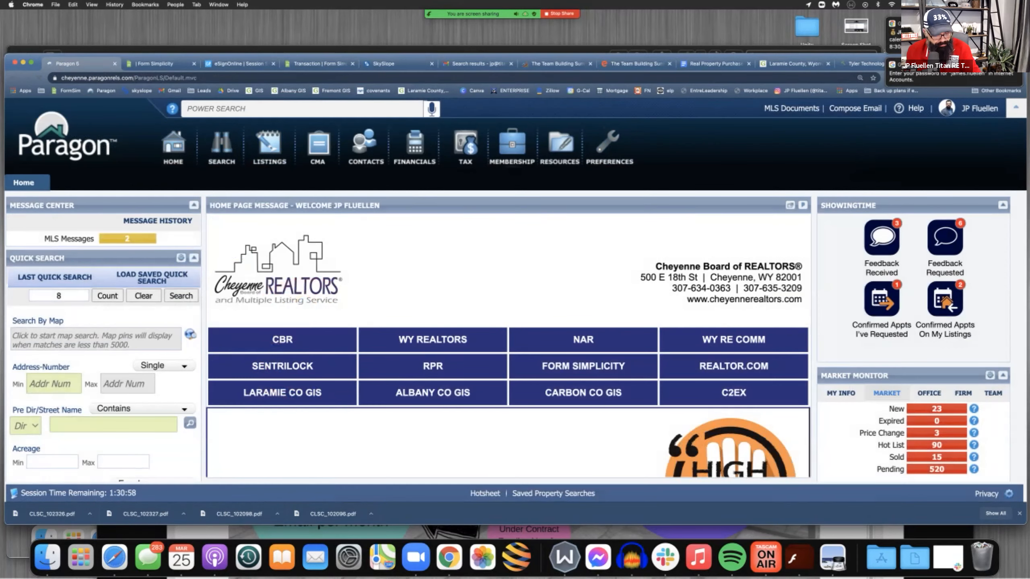
Start a Residential property search and set its status criterion to ALL ACTIVE
{"action": "type", "text": "s"}
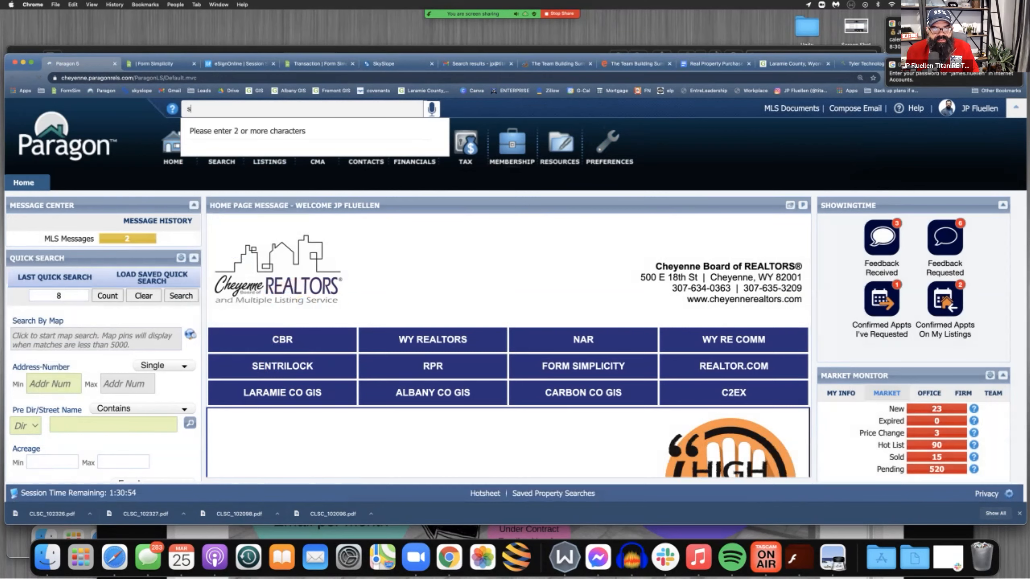
{"action": "mouse_move", "coordinate": [221, 146]}
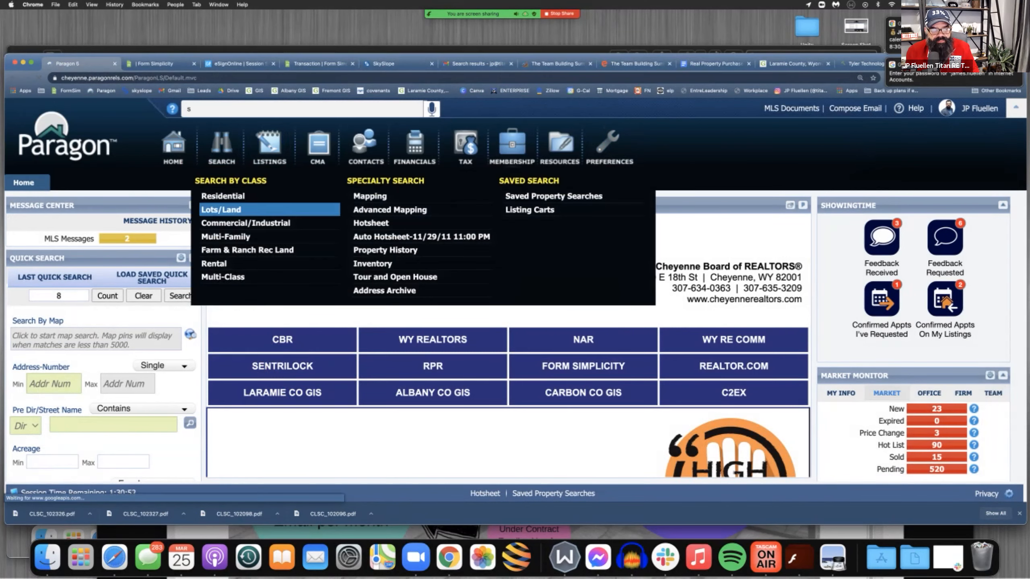
{"action": "left_click", "coordinate": [215, 196]}
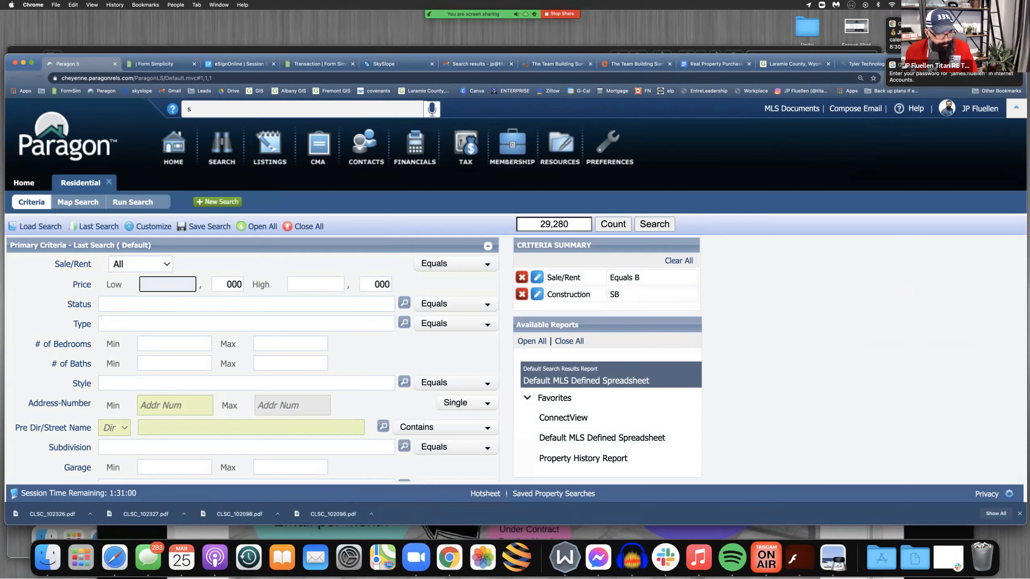
{"action": "type", "text": "a"}
{"action": "key", "text": "Down"}
{"action": "key", "text": "Up"}
{"action": "key", "text": "Return"}
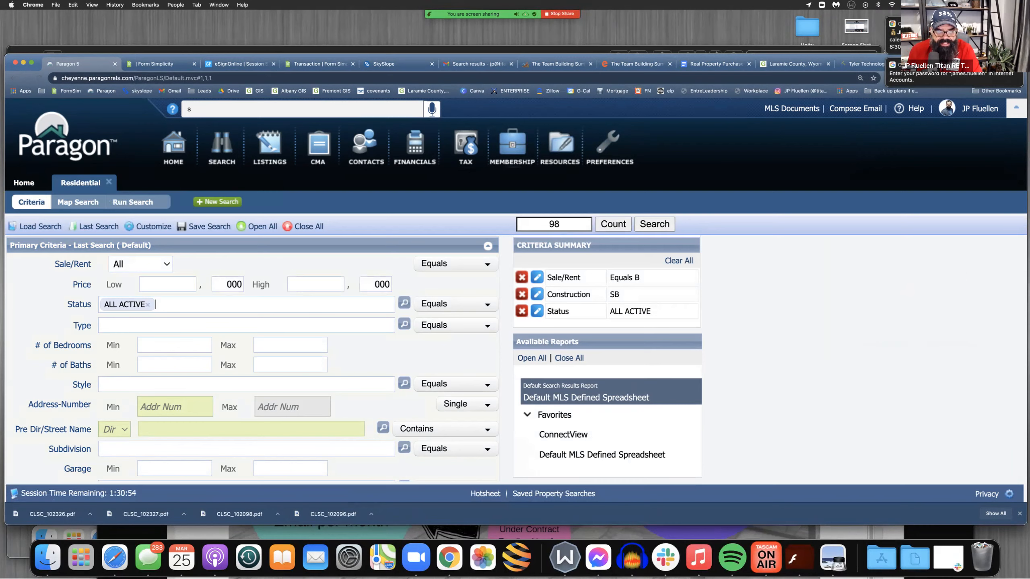
Clear the Construction criterion and set it again to SB - Site Built
{"action": "scroll", "coordinate": [251, 359], "scroll_direction": "down", "scroll_amount": 5}
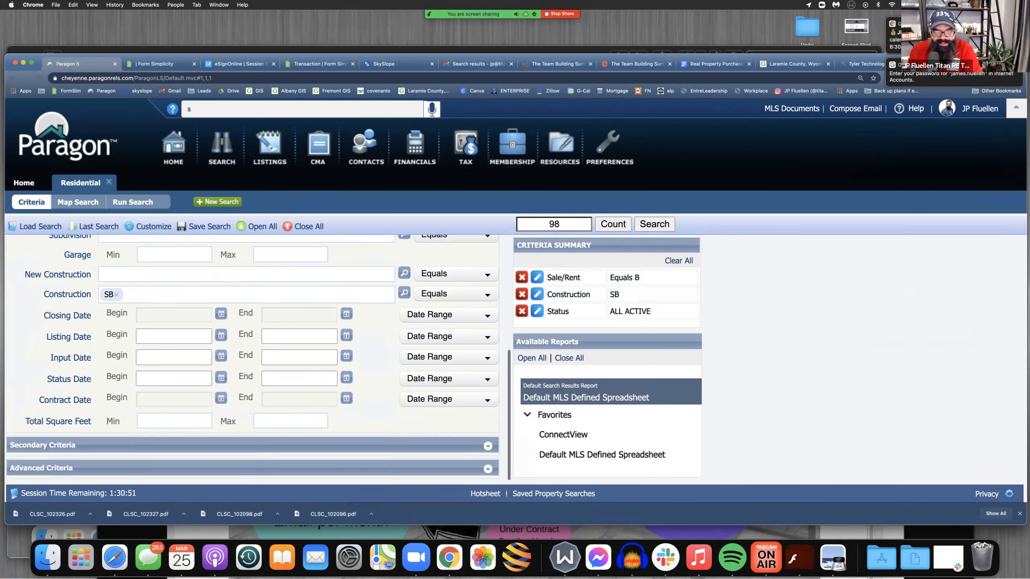
{"action": "scroll", "coordinate": [252, 359], "scroll_direction": "up", "scroll_amount": 6}
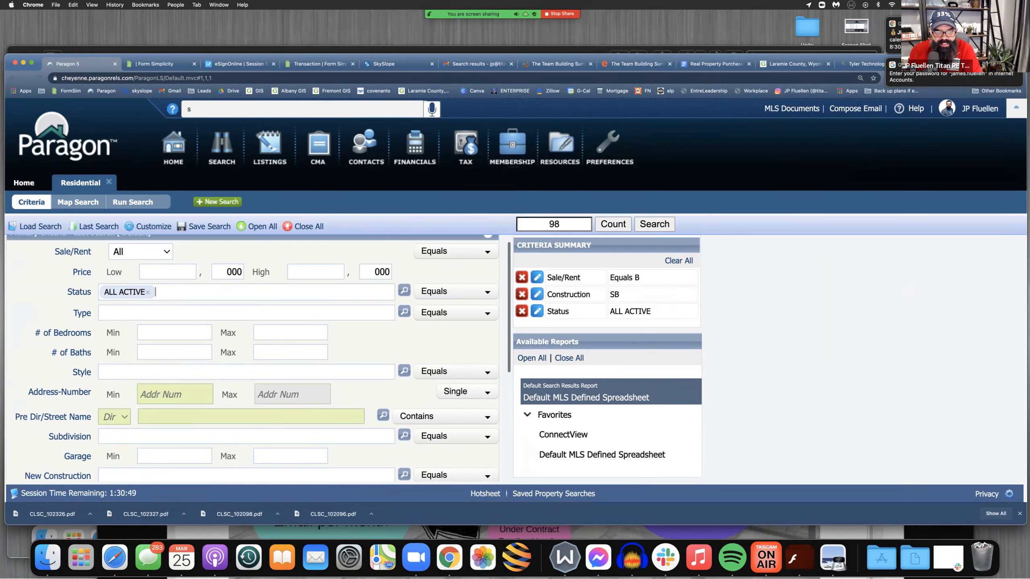
{"action": "scroll", "coordinate": [252, 358], "scroll_direction": "down", "scroll_amount": 5}
{"action": "scroll", "coordinate": [251, 359], "scroll_direction": "down", "scroll_amount": 1}
{"action": "left_click", "coordinate": [117, 357]}
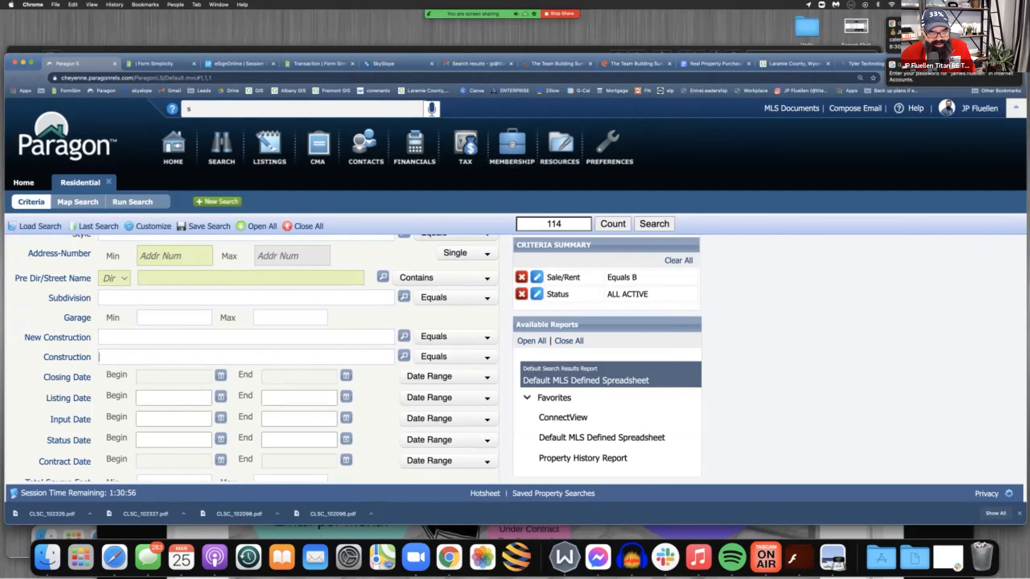
{"action": "type", "text": "s"}
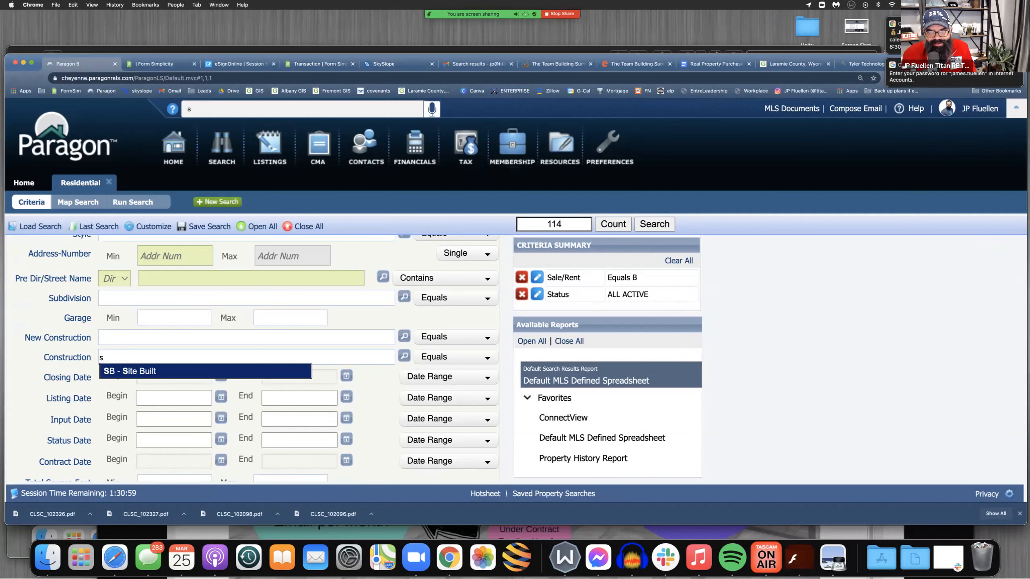
{"action": "key", "text": "Return"}
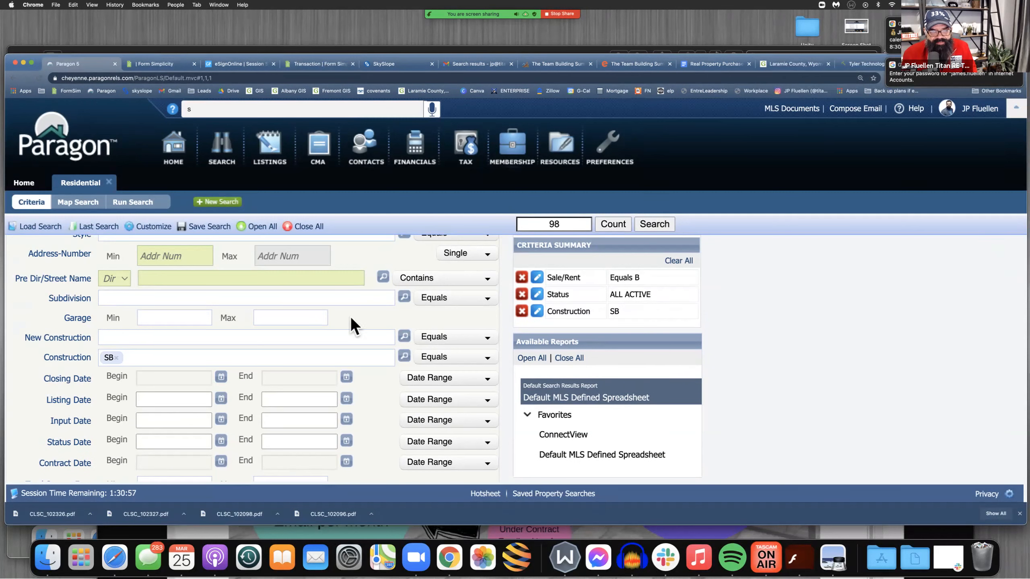
Set the City in the secondary criteria to Cheyenne and run the residential search
{"action": "scroll", "coordinate": [352, 322], "scroll_direction": "down", "scroll_amount": 3}
{"action": "left_click", "coordinate": [257, 227]}
{"action": "scroll", "coordinate": [252, 357], "scroll_direction": "down", "scroll_amount": 3}
{"action": "left_click", "coordinate": [246, 392]}
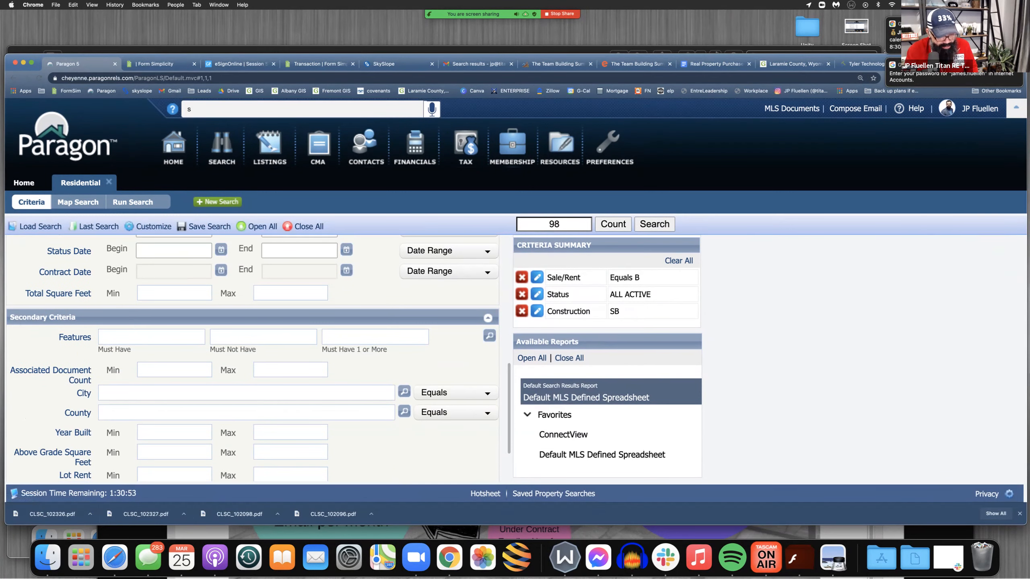
{"action": "type", "text": "vheyenne"}
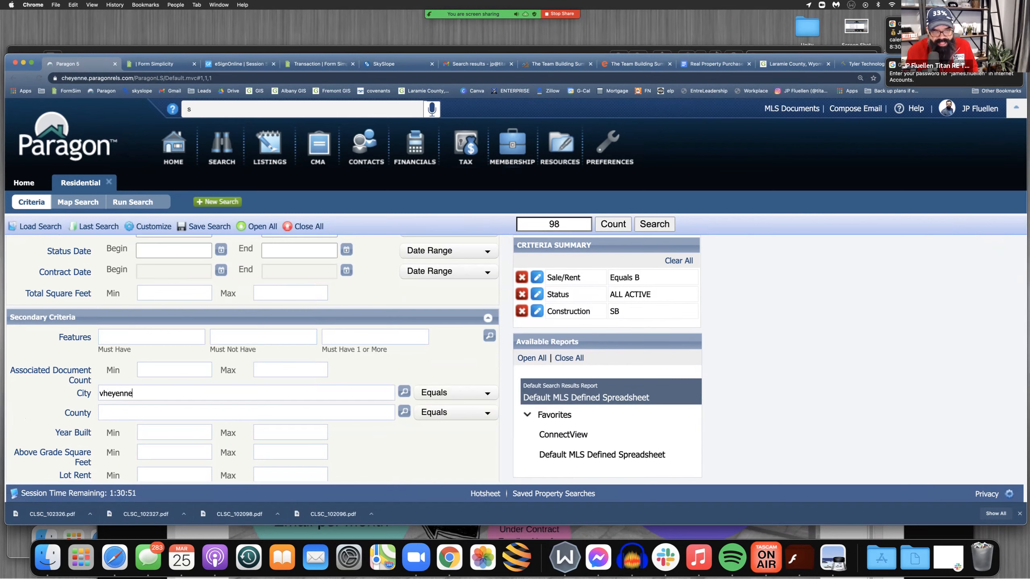
{"action": "key", "text": "BackSpace"}
{"action": "key", "text": "BackSpace"}
{"action": "key", "text": "BackSpace"}
{"action": "key", "text": "BackSpace"}
{"action": "key", "text": "BackSpace"}
{"action": "key", "text": "BackSpace"}
{"action": "key", "text": "BackSpace"}
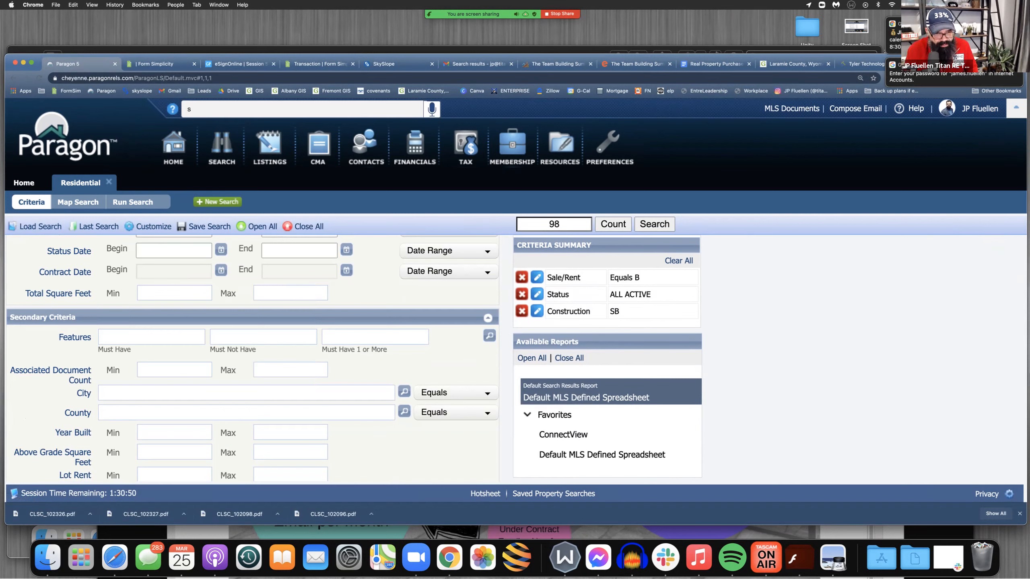
{"action": "type", "text": "cheyenne"}
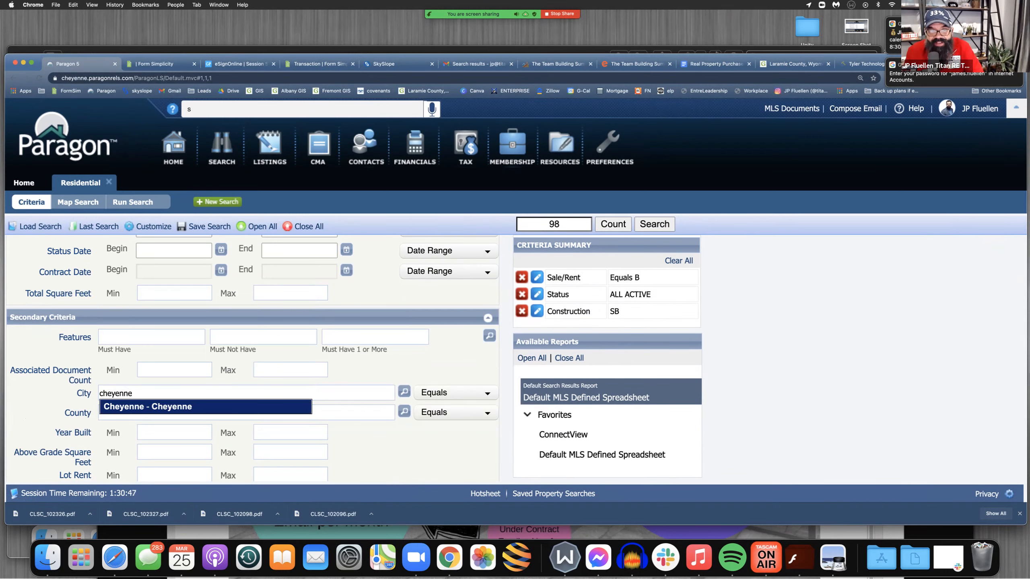
{"action": "key", "text": "Return"}
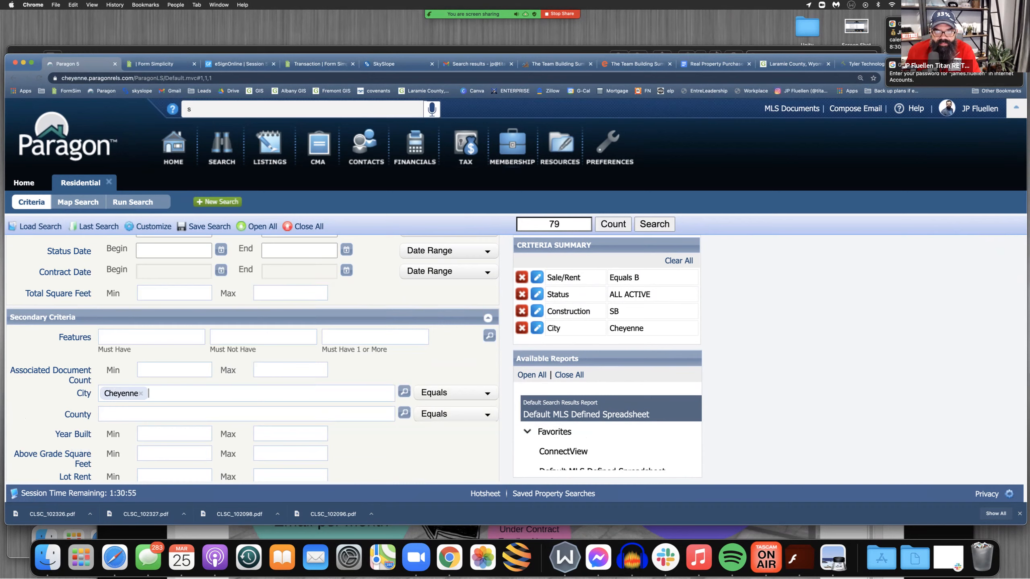
{"action": "left_click", "coordinate": [655, 225]}
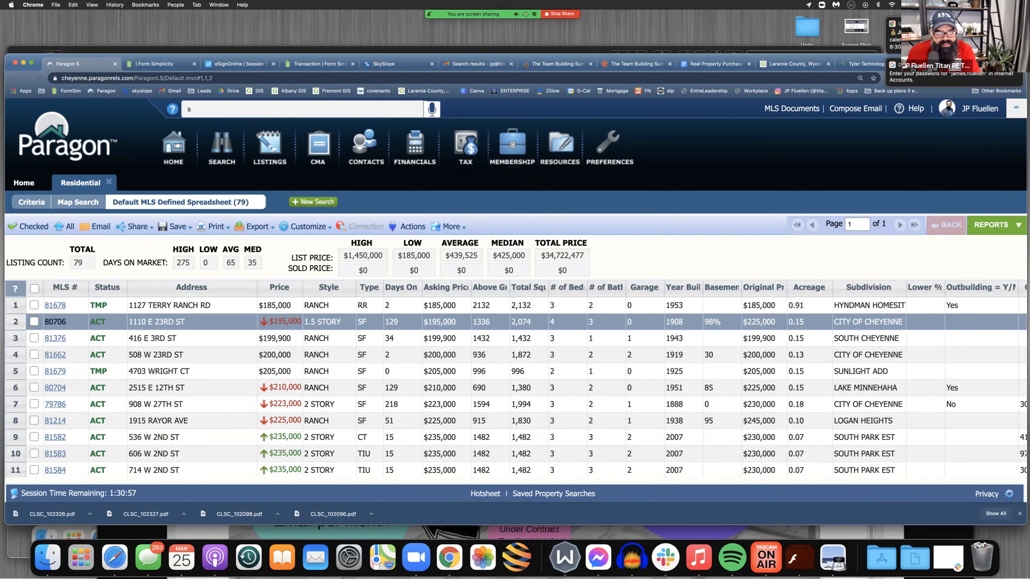
Open the detail report of the first listing, MLS # 81678, and copy its MLS number
{"action": "left_click", "coordinate": [55, 305]}
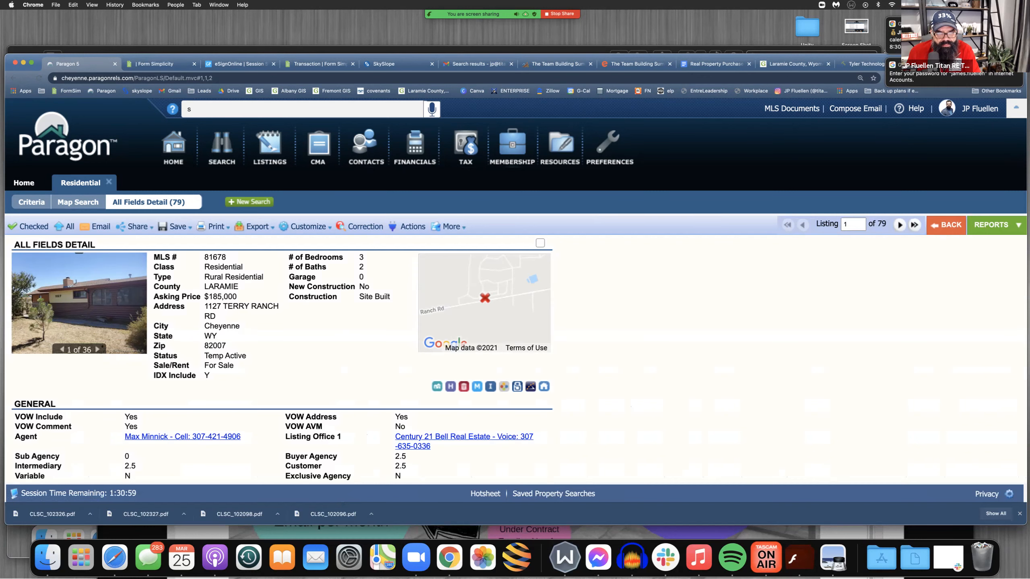
{"action": "scroll", "coordinate": [519, 358], "scroll_direction": "down", "scroll_amount": 5}
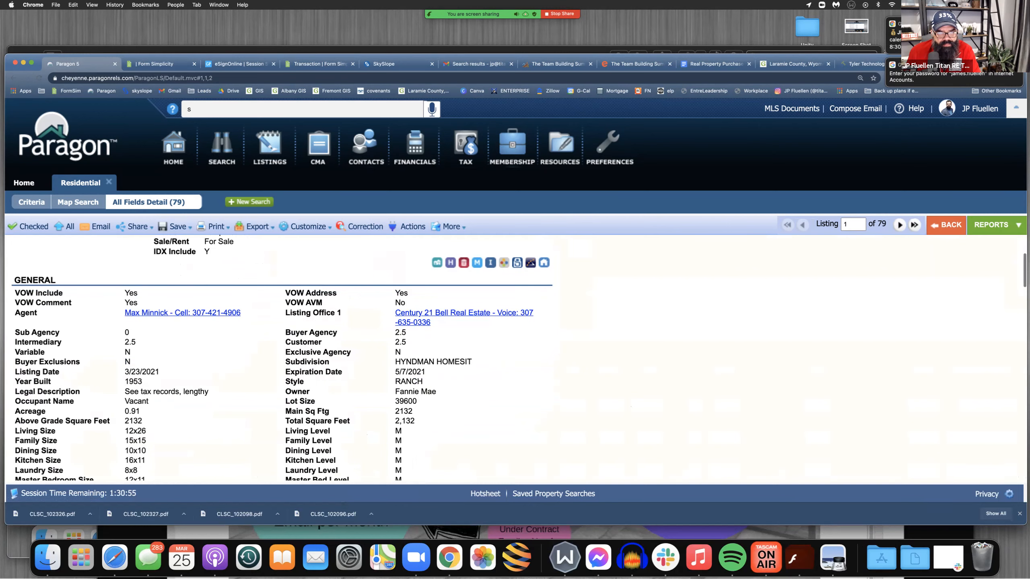
{"action": "scroll", "coordinate": [282, 358], "scroll_direction": "up", "scroll_amount": 5}
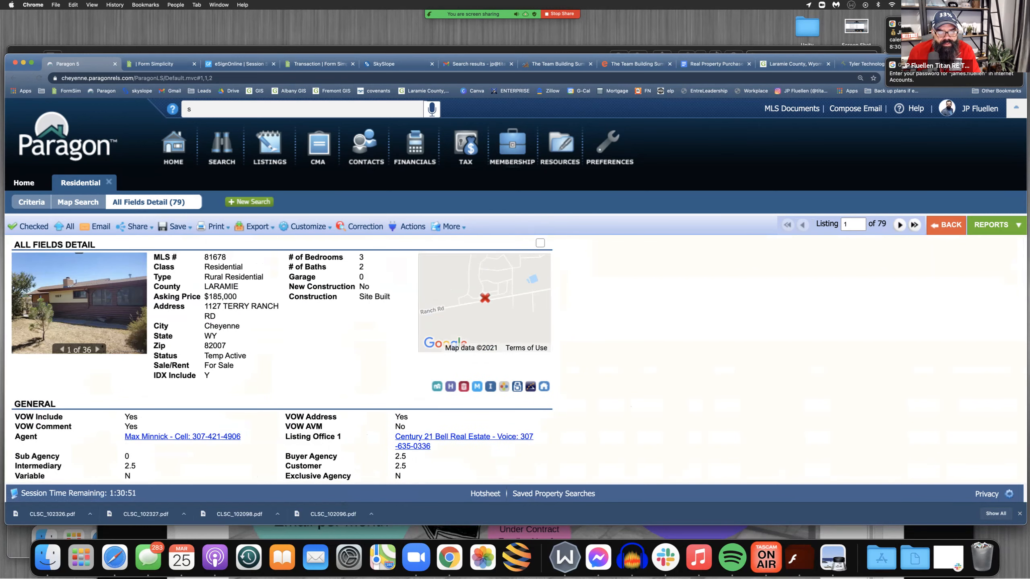
{"action": "left_click_drag", "start_coordinate": [204, 257], "coordinate": [226, 257]}
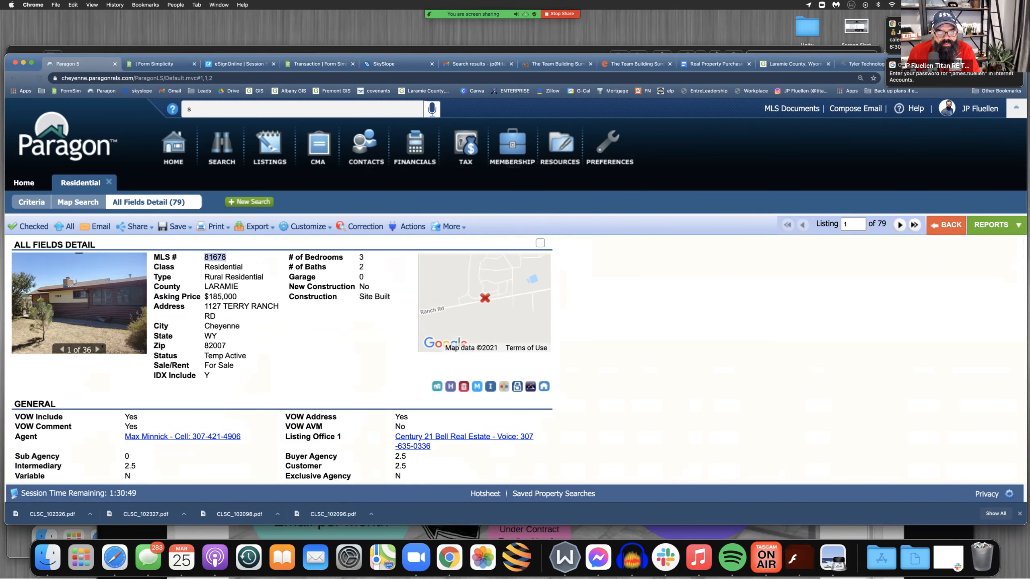
{"action": "right_click", "coordinate": [215, 255]}
{"action": "left_click", "coordinate": [231, 276]}
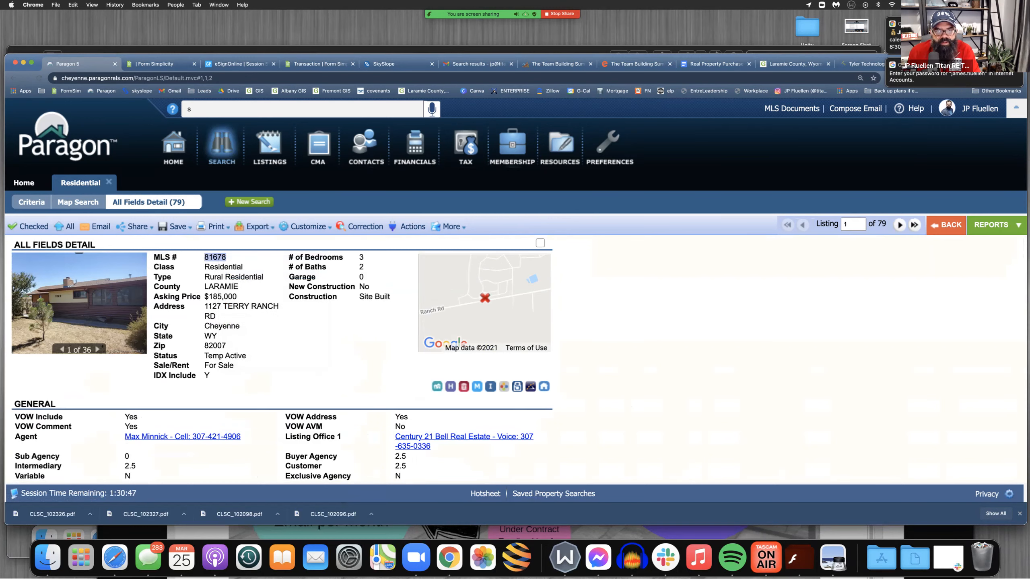
Return to Form Simplicity's property data import, closing the old Form Simplicity eSign tab and the eSignOnline session tab
{"action": "left_click", "coordinate": [155, 64]}
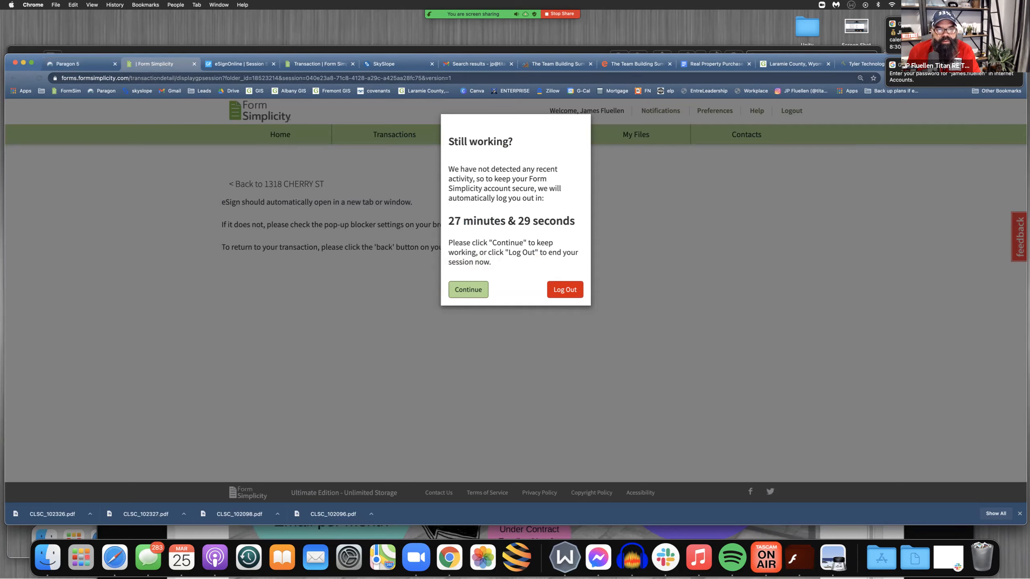
{"action": "left_click", "coordinate": [195, 63]}
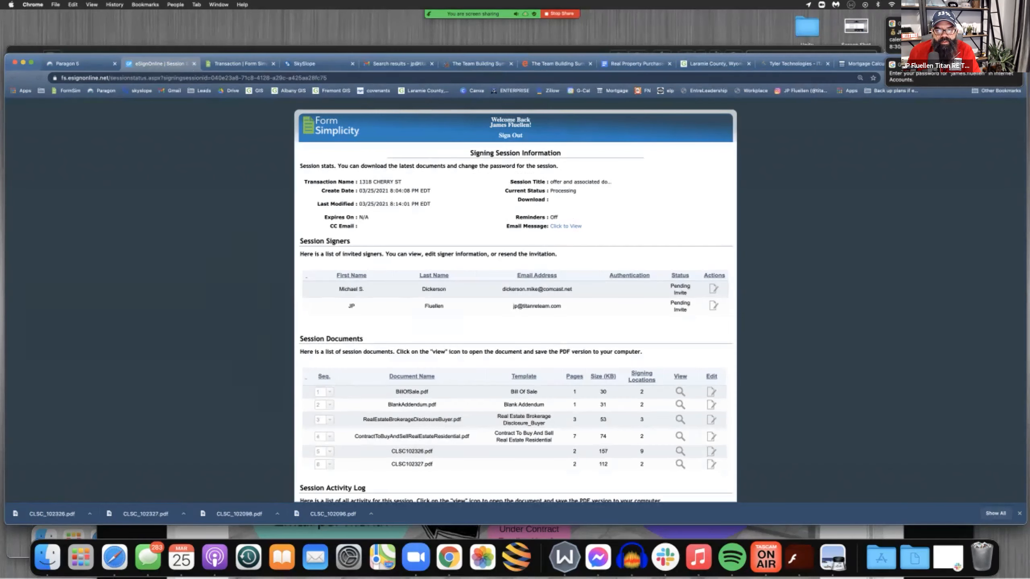
{"action": "left_click", "coordinate": [194, 63]}
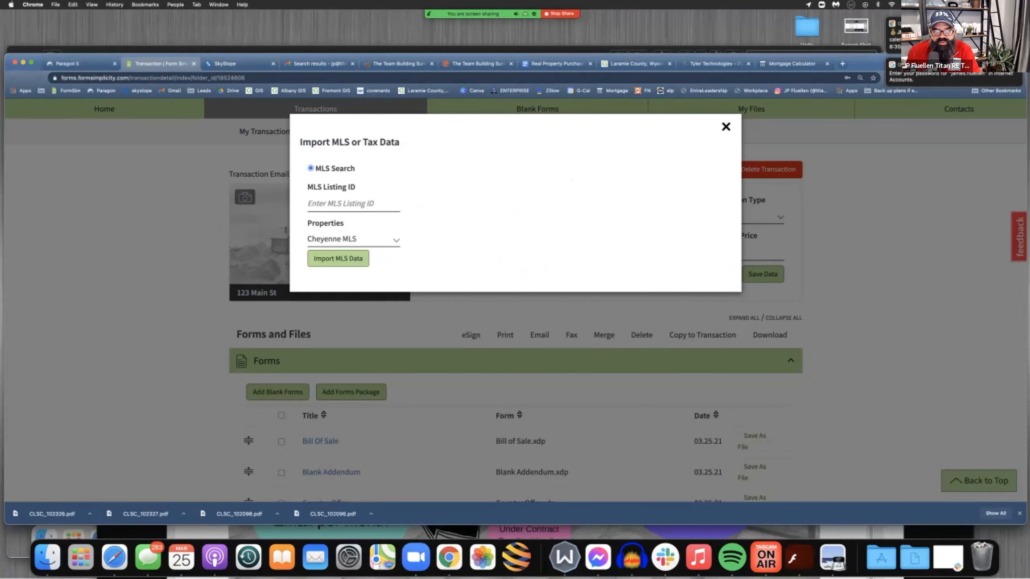
Look up MLS Listing ID 81678 in Cheyenne MLS and import the matching listing's data into the transaction
{"action": "left_click", "coordinate": [349, 203]}
{"action": "key", "text": "super+v"}
{"action": "left_click", "coordinate": [338, 258]}
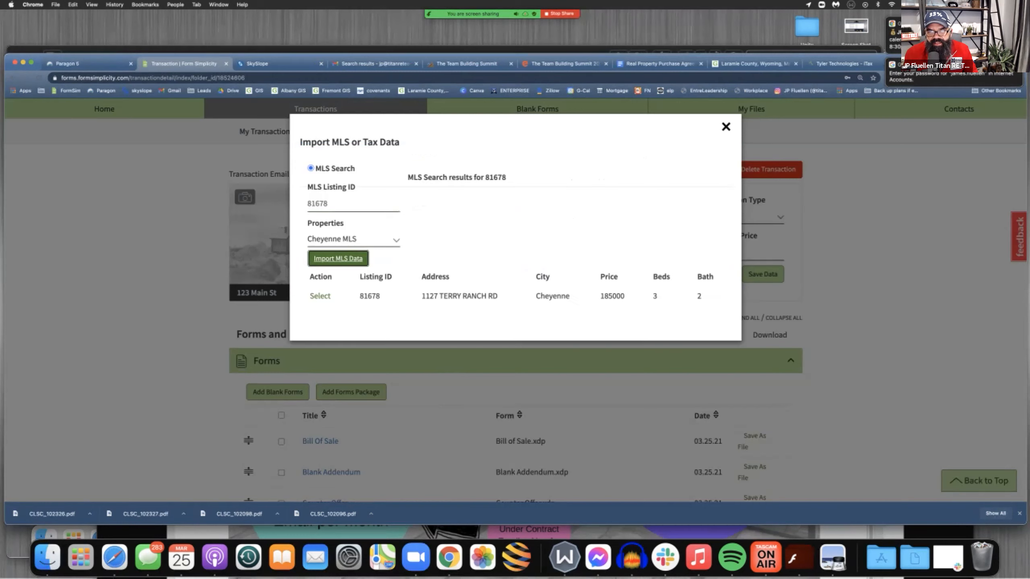
{"action": "left_click", "coordinate": [320, 296]}
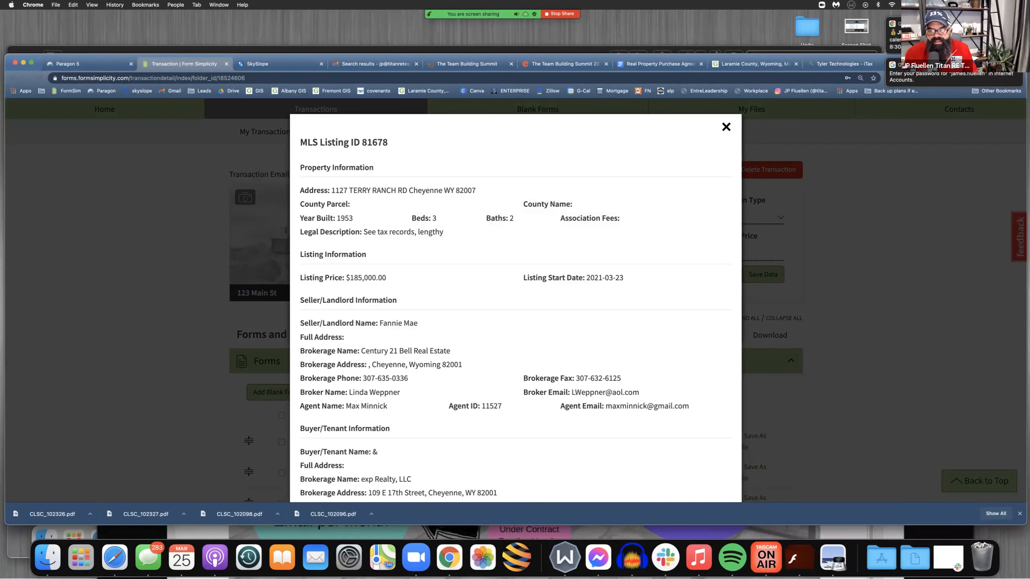
{"action": "scroll", "coordinate": [514, 292], "scroll_direction": "down", "scroll_amount": 3}
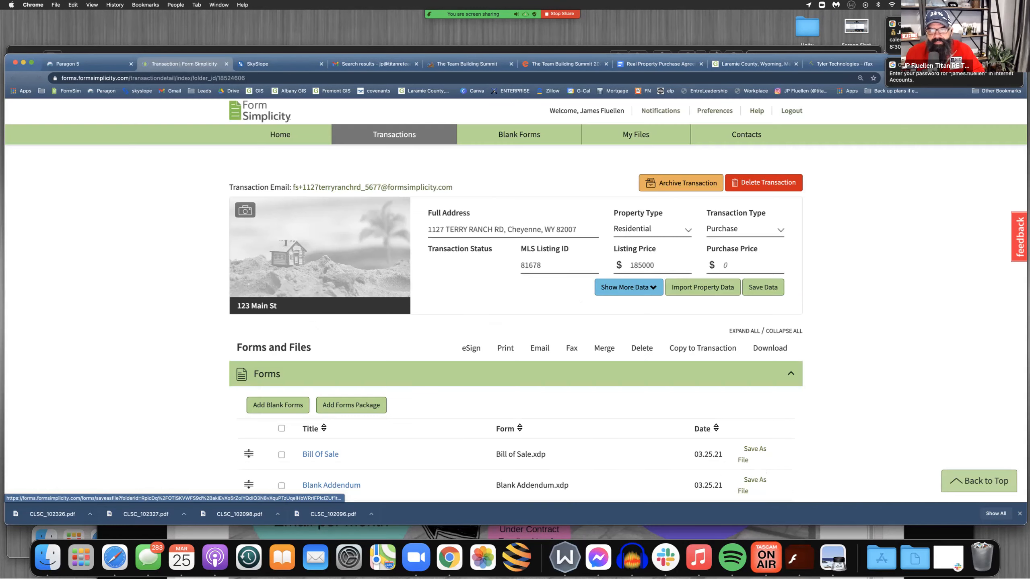
{"action": "left_click", "coordinate": [395, 135]}
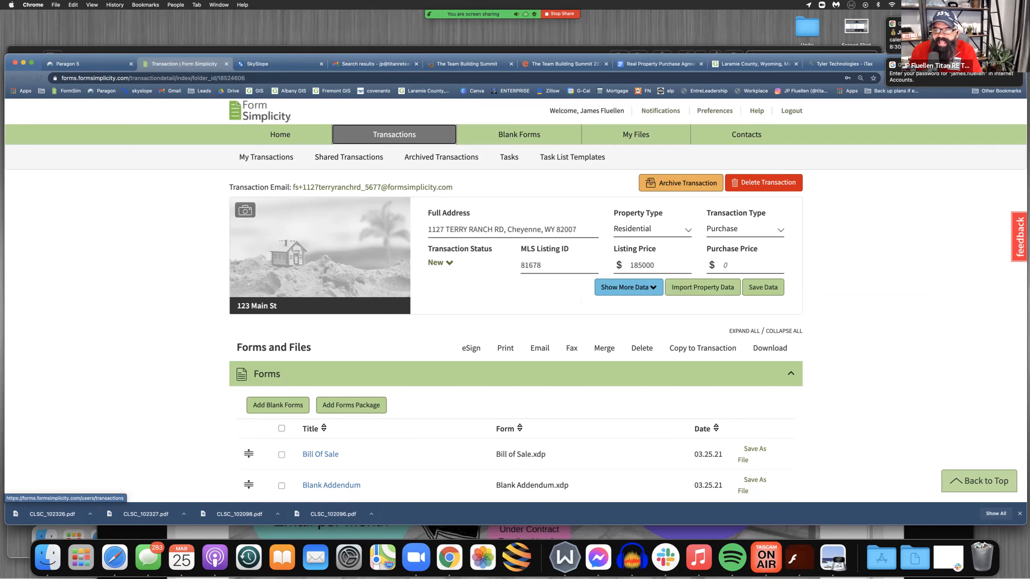
{"action": "left_click", "coordinate": [743, 265]}
{"action": "key", "text": "shift+Tab"}
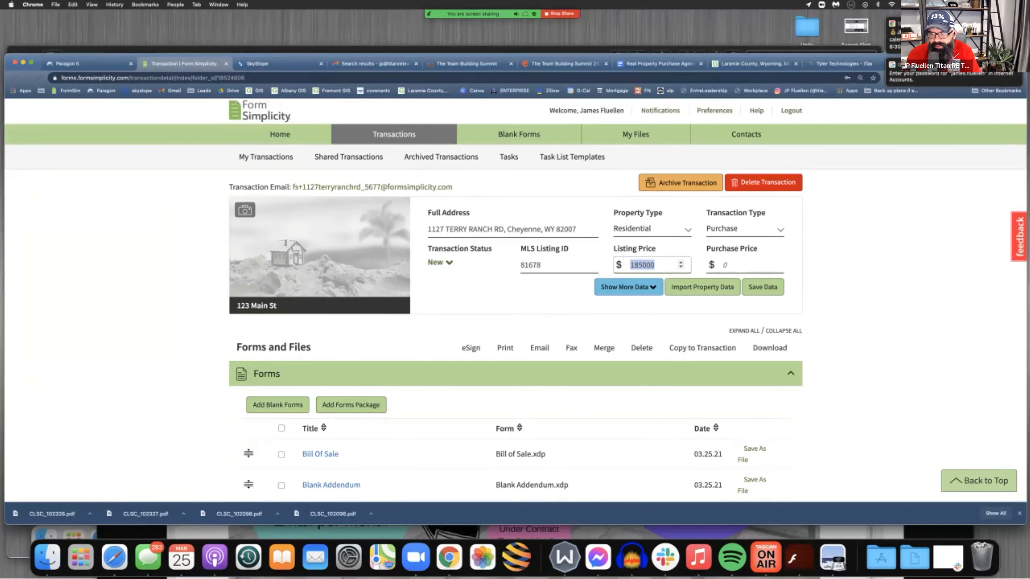
{"action": "type", "text": "205"}
{"action": "key", "text": "BackSpace"}
{"action": "key", "text": "BackSpace"}
{"action": "key", "text": "BackSpace"}
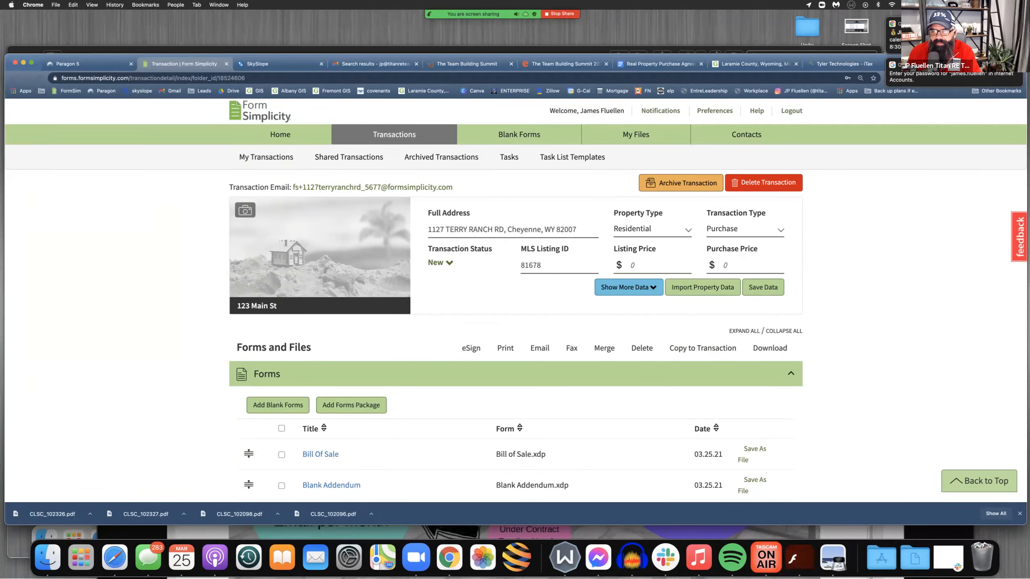
Set the transaction's listing price to 185000 and its purchase price to 205000
{"action": "left_click", "coordinate": [681, 268]}
{"action": "key", "text": "BackSpace"}
{"action": "key", "text": "BackSpace"}
{"action": "type", "text": "185000"}
{"action": "key", "text": "Tab"}
{"action": "type", "text": "205000"}
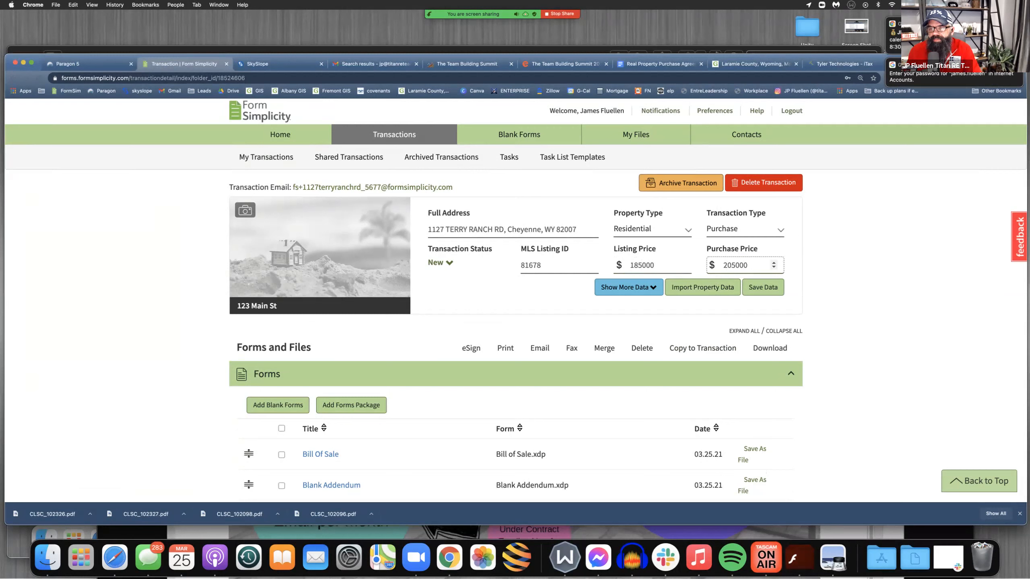
Save the transaction's listing and purchase price data
{"action": "left_click", "coordinate": [762, 287]}
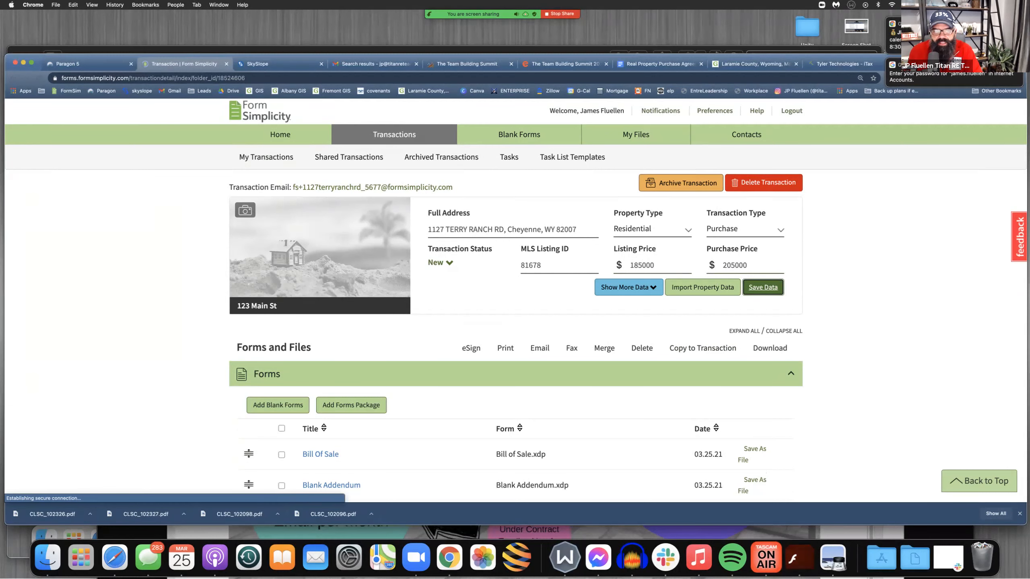
{"action": "scroll", "coordinate": [516, 301], "scroll_direction": "down", "scroll_amount": 3}
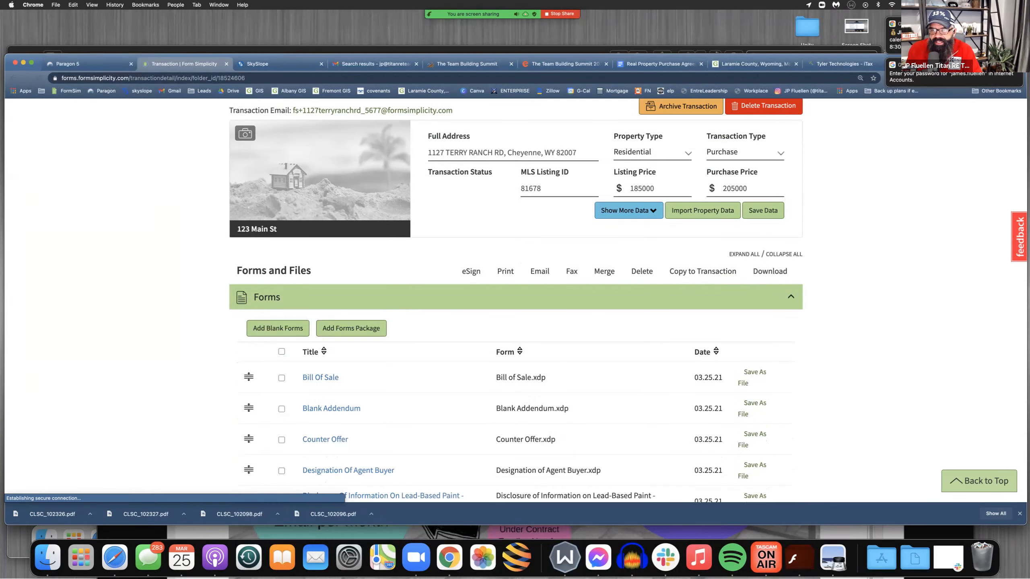
{"action": "scroll", "coordinate": [515, 323], "scroll_direction": "up", "scroll_amount": 1}
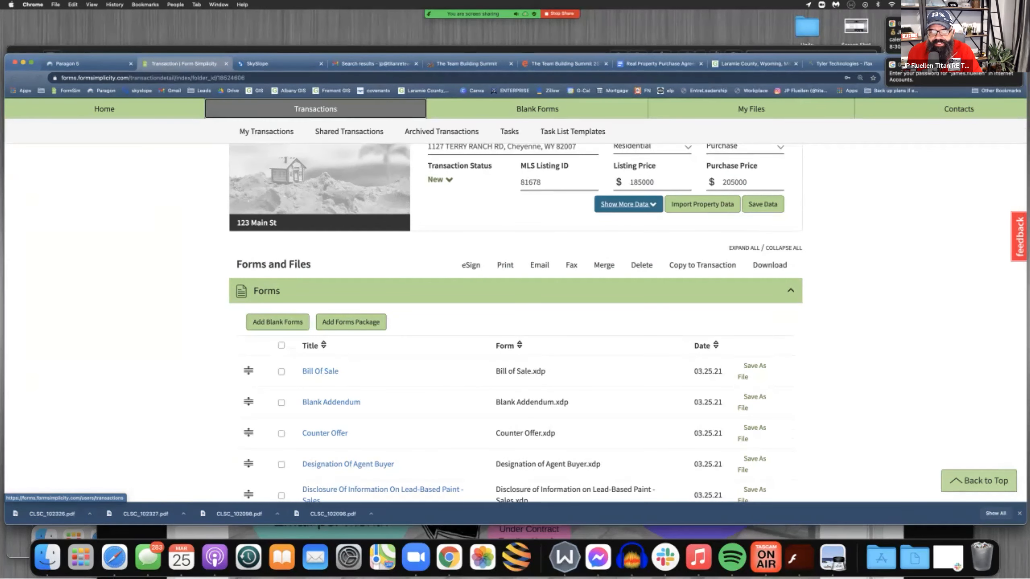
Set the county name to Laramie in the transaction's additional property data and save the data
{"action": "left_click", "coordinate": [627, 204]}
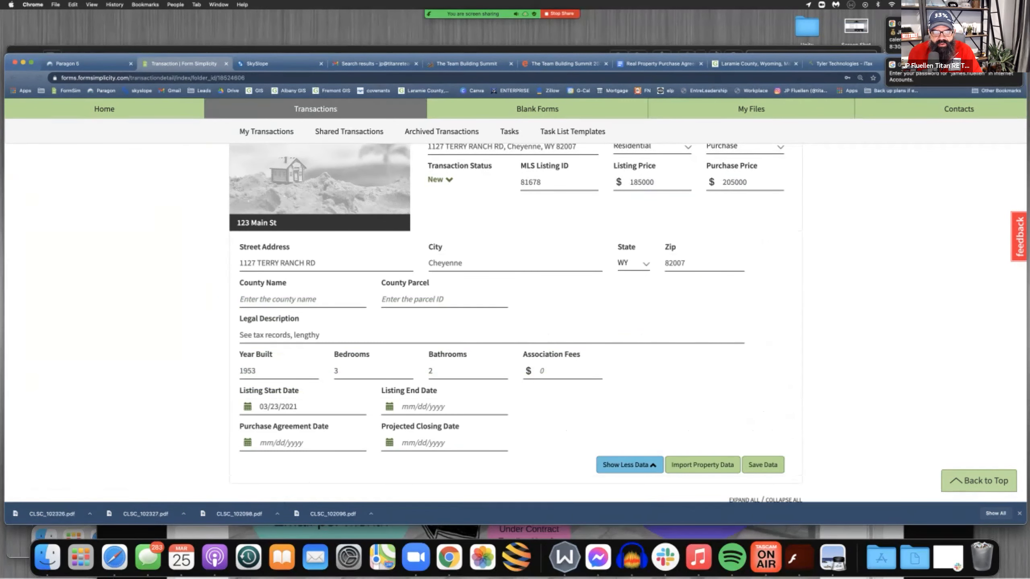
{"action": "left_click", "coordinate": [302, 299]}
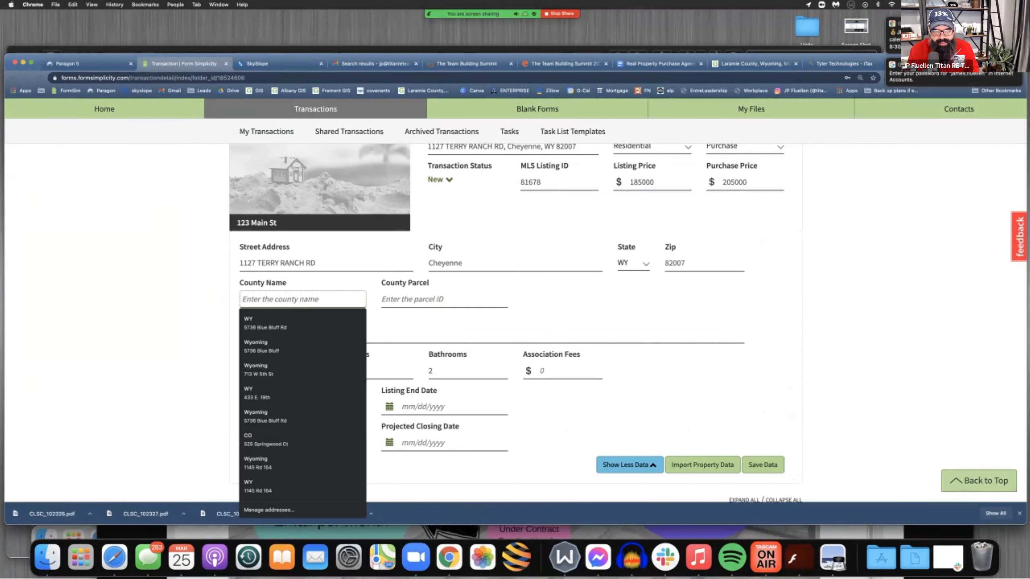
{"action": "type", "text": "la"}
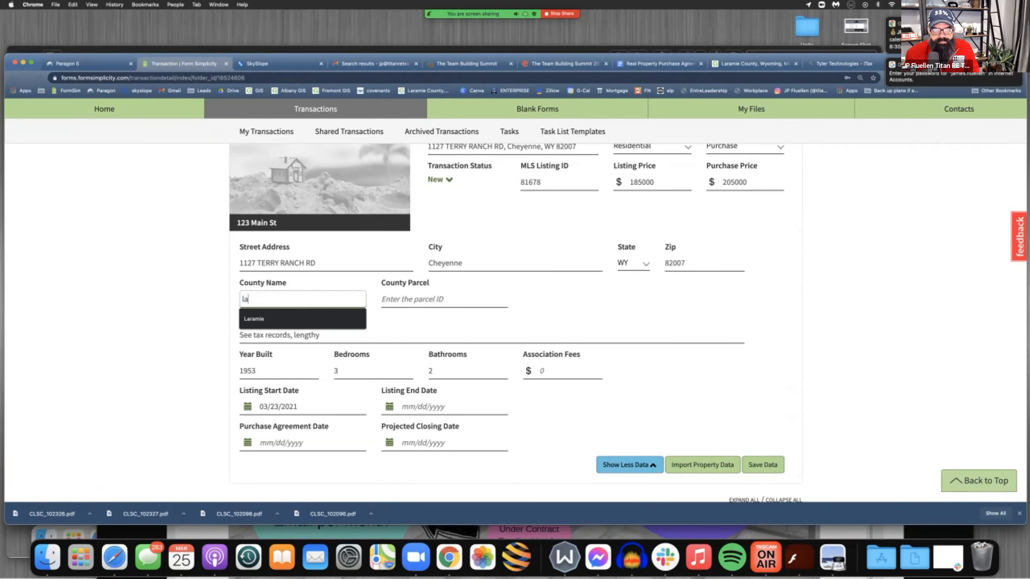
{"action": "key", "text": "Down"}
{"action": "key", "text": "Return"}
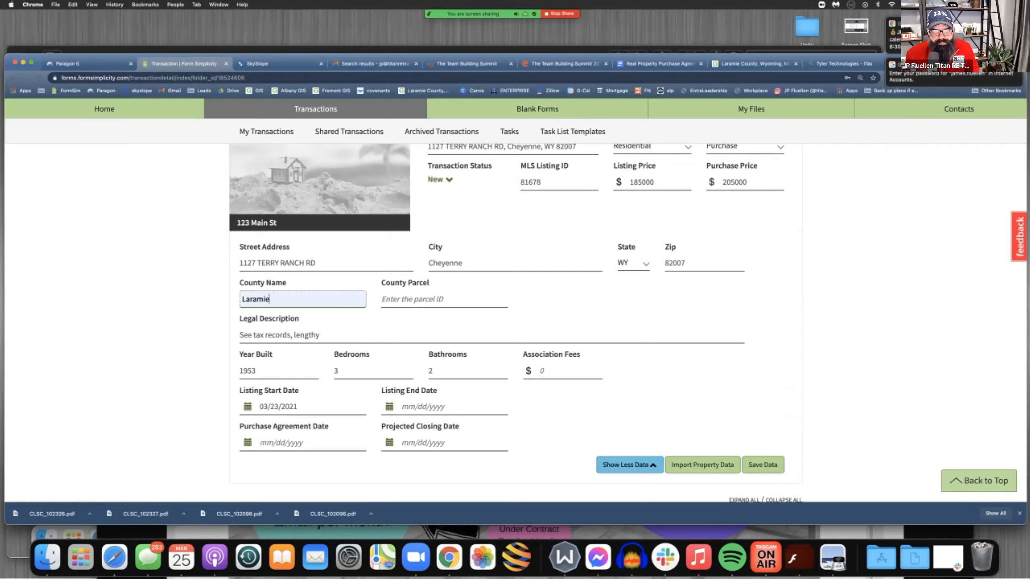
{"action": "scroll", "coordinate": [515, 325], "scroll_direction": "down", "scroll_amount": 1}
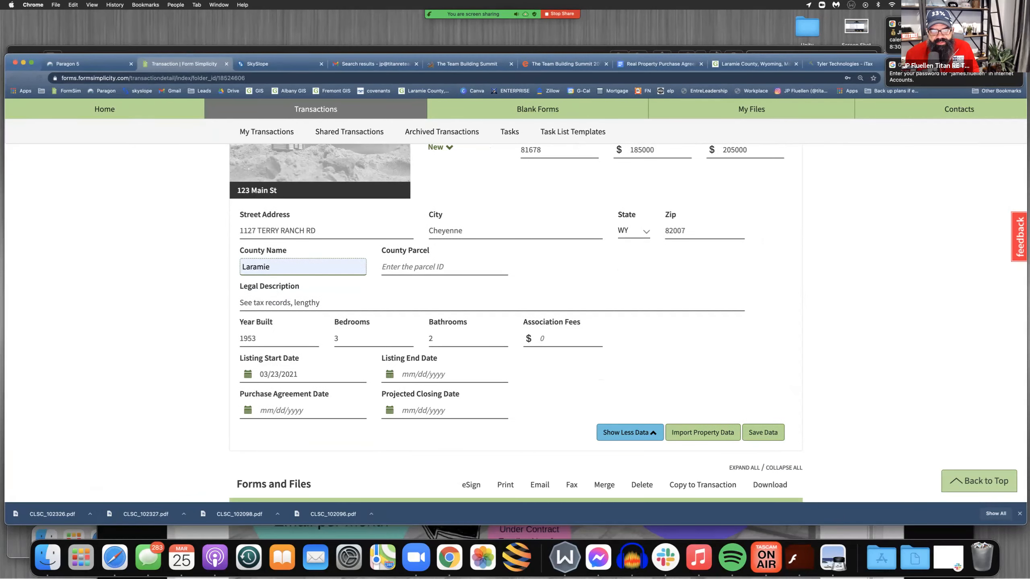
{"action": "scroll", "coordinate": [514, 325], "scroll_direction": "down", "scroll_amount": 1}
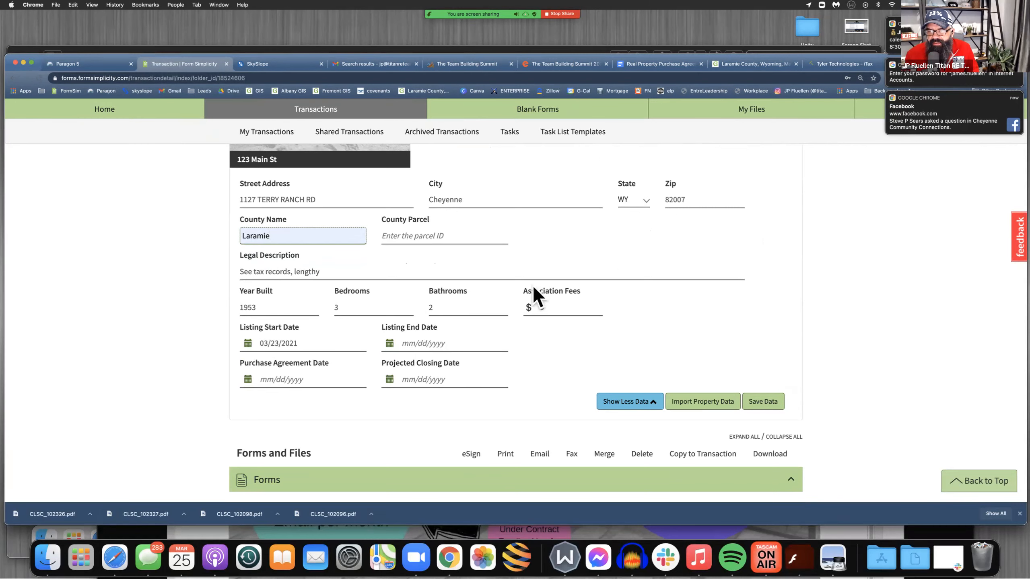
{"action": "left_click", "coordinate": [763, 402]}
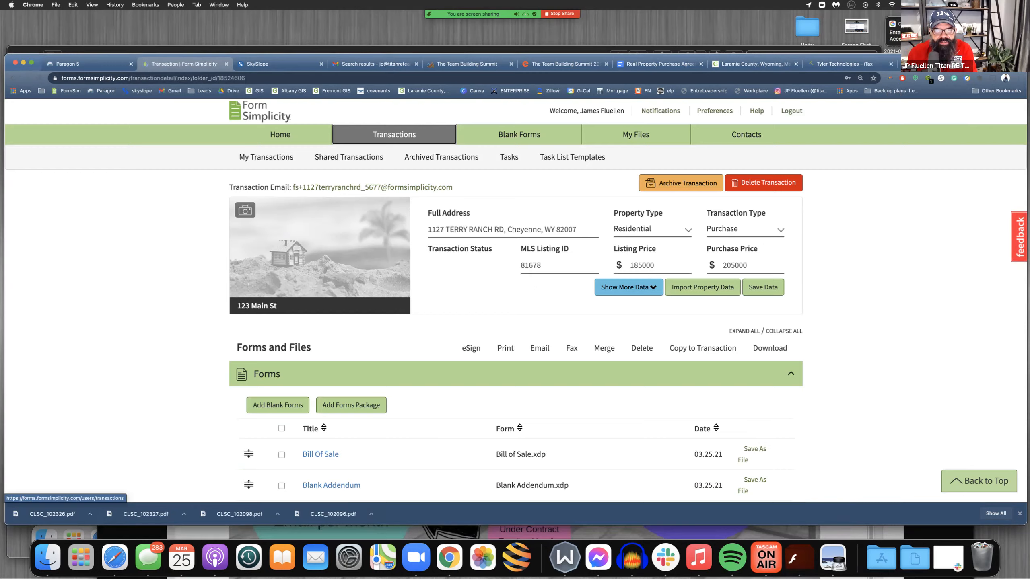
Look through the transaction's forms and files, and expand the Transaction Participants section to check the seller parties
{"action": "scroll", "coordinate": [515, 324], "scroll_direction": "down", "scroll_amount": 7}
{"action": "scroll", "coordinate": [385, 393], "scroll_direction": "down", "scroll_amount": 1}
{"action": "scroll", "coordinate": [385, 393], "scroll_direction": "up", "scroll_amount": 2}
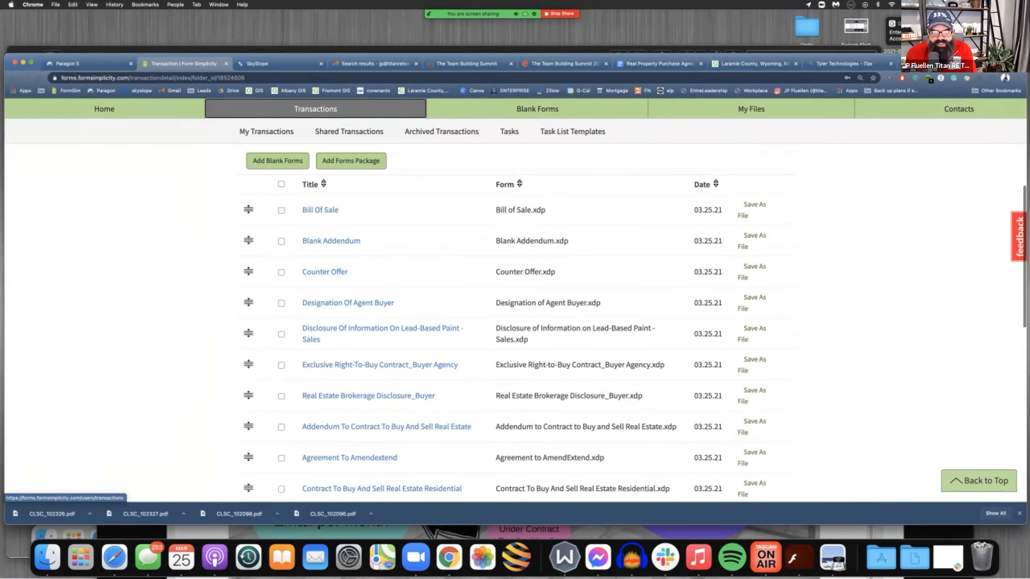
{"action": "scroll", "coordinate": [385, 421], "scroll_direction": "down", "scroll_amount": 1}
{"action": "scroll", "coordinate": [385, 401], "scroll_direction": "down", "scroll_amount": 11}
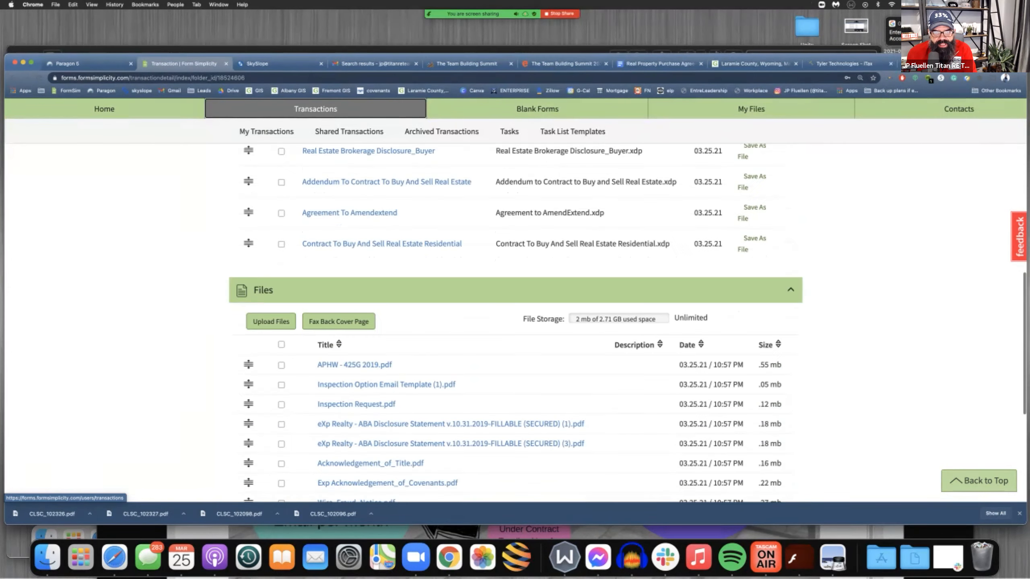
{"action": "left_click", "coordinate": [384, 432]}
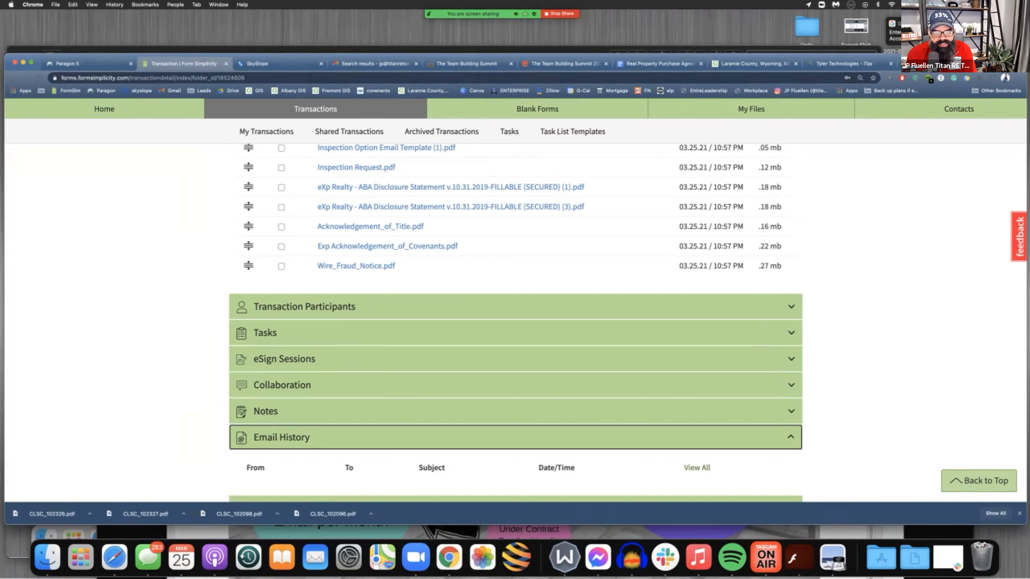
{"action": "left_click", "coordinate": [385, 307]}
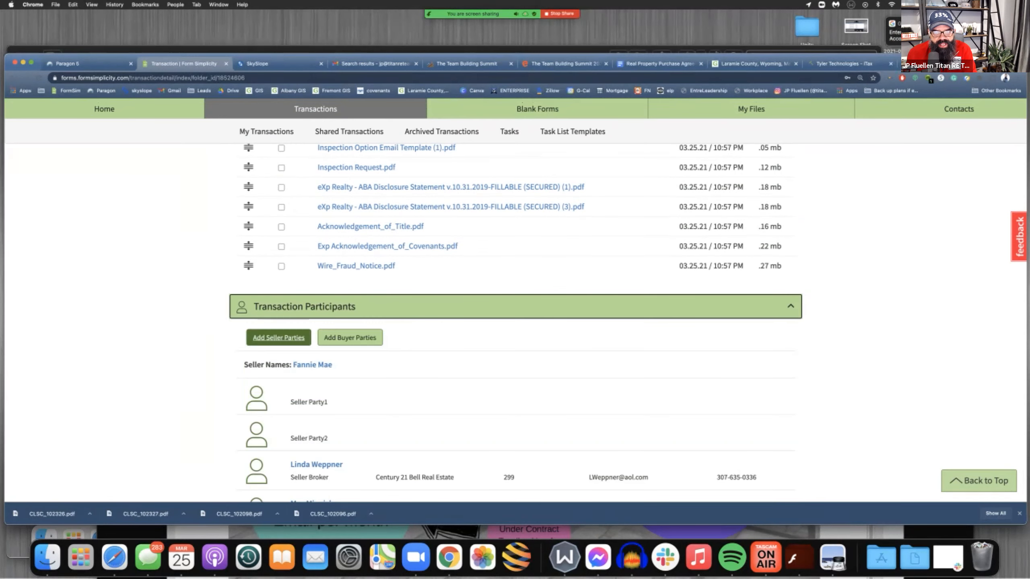
{"action": "scroll", "coordinate": [514, 324], "scroll_direction": "down", "scroll_amount": 1}
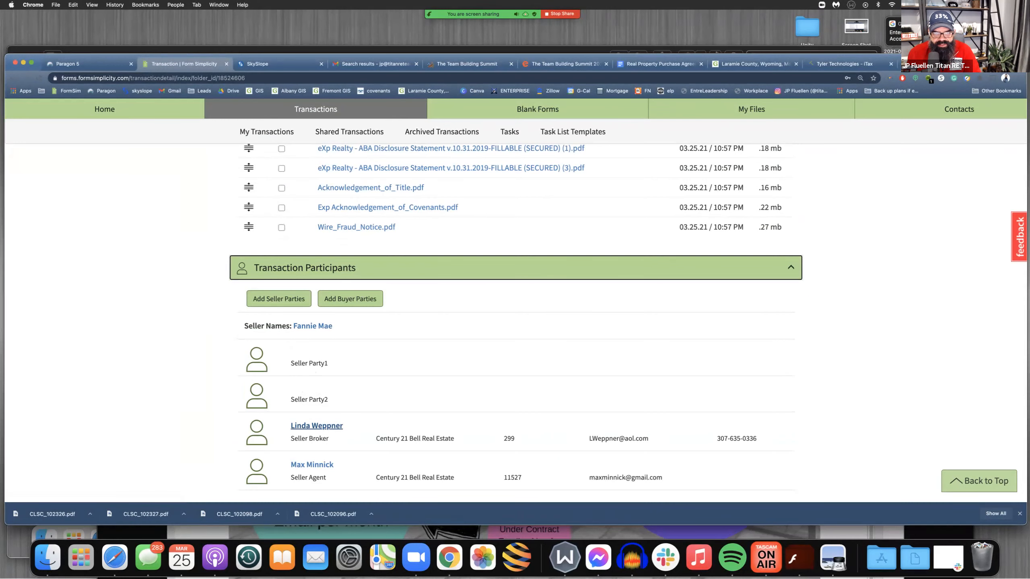
Copy the seller name Fannie Mae into Seller Party 1's name and save the seller information
{"action": "left_click", "coordinate": [278, 299]}
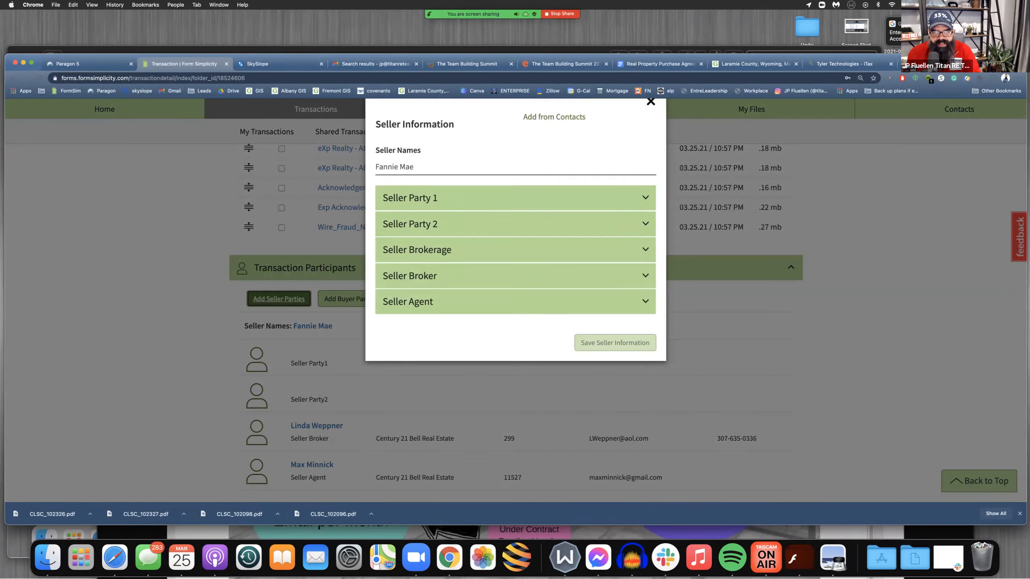
{"action": "left_click", "coordinate": [408, 193]}
{"action": "double_click", "coordinate": [409, 192]}
{"action": "key", "text": "super+a"}
{"action": "key", "text": "super+c"}
{"action": "left_click", "coordinate": [410, 224]}
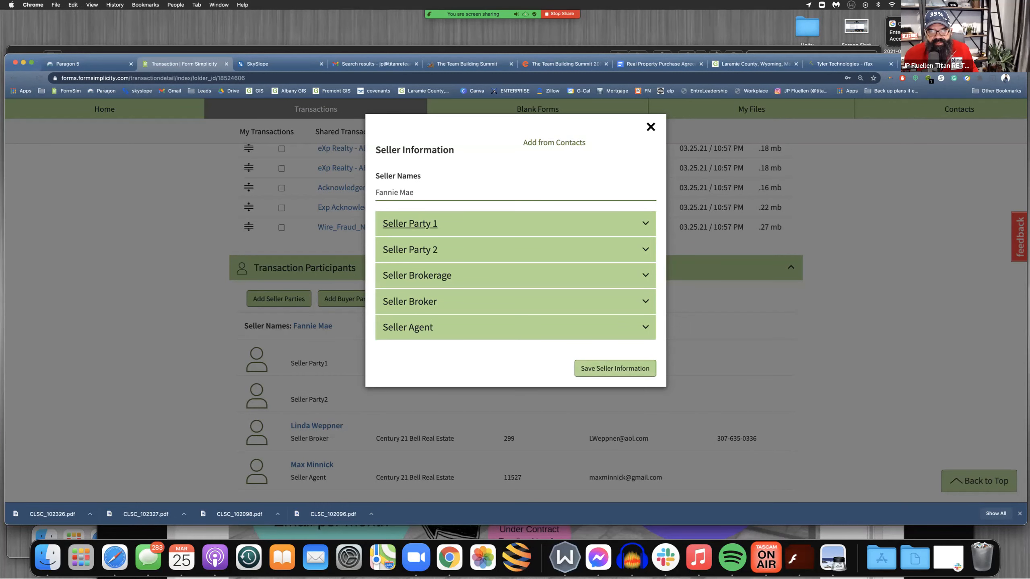
{"action": "left_click", "coordinate": [412, 266]}
{"action": "key", "text": "super+v"}
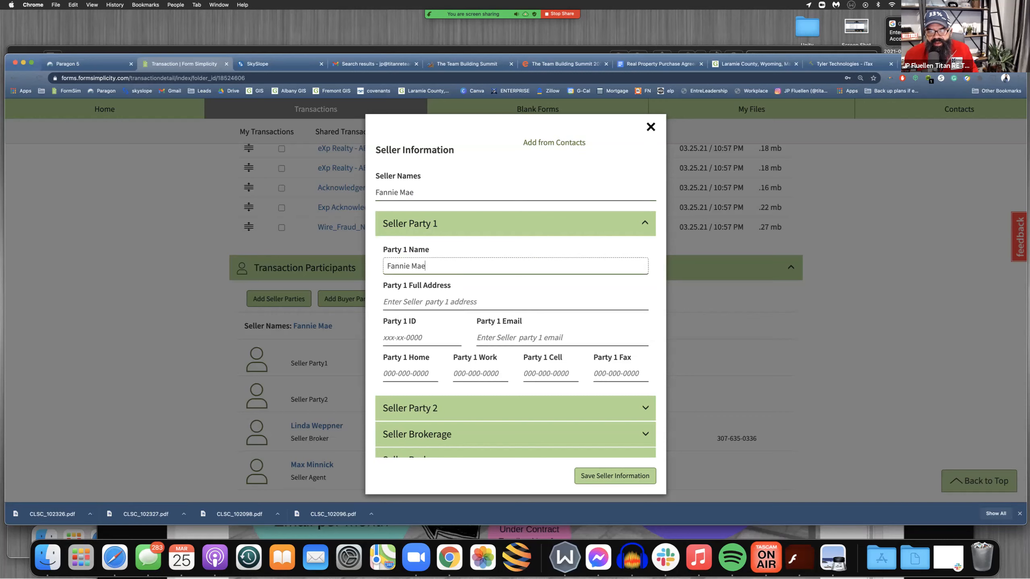
{"action": "left_click", "coordinate": [614, 476]}
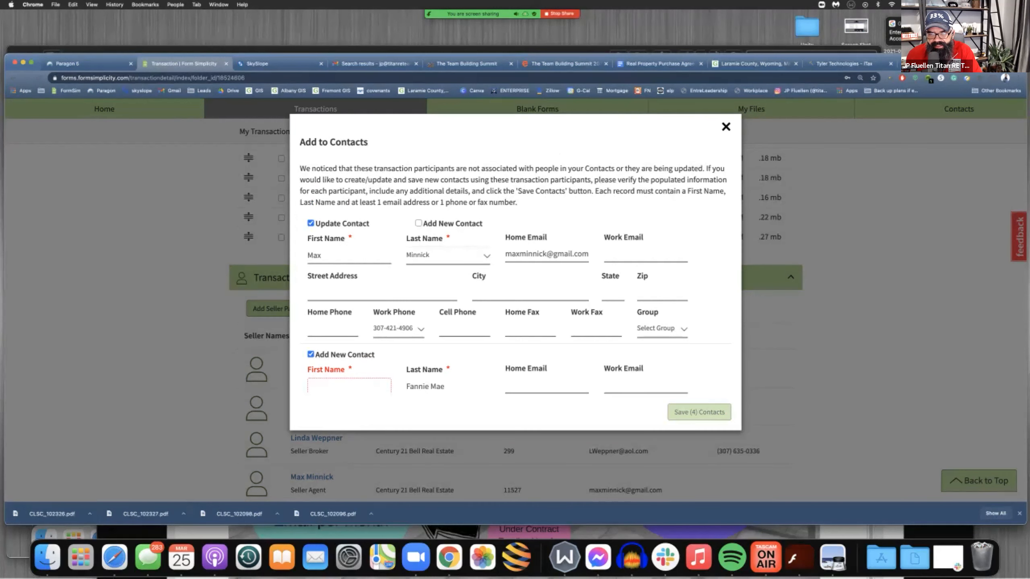
Exclude the Fannie Mae and blank entries from the contacts to add, and save the remaining two contacts
{"action": "scroll", "coordinate": [682, 410], "scroll_direction": "down", "scroll_amount": 5}
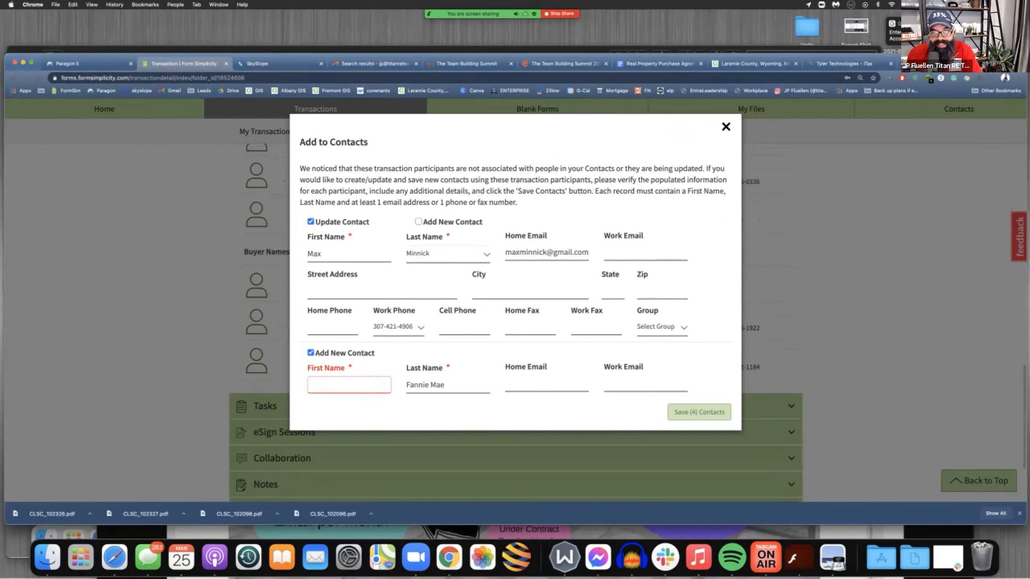
{"action": "scroll", "coordinate": [689, 416], "scroll_direction": "down", "scroll_amount": 2}
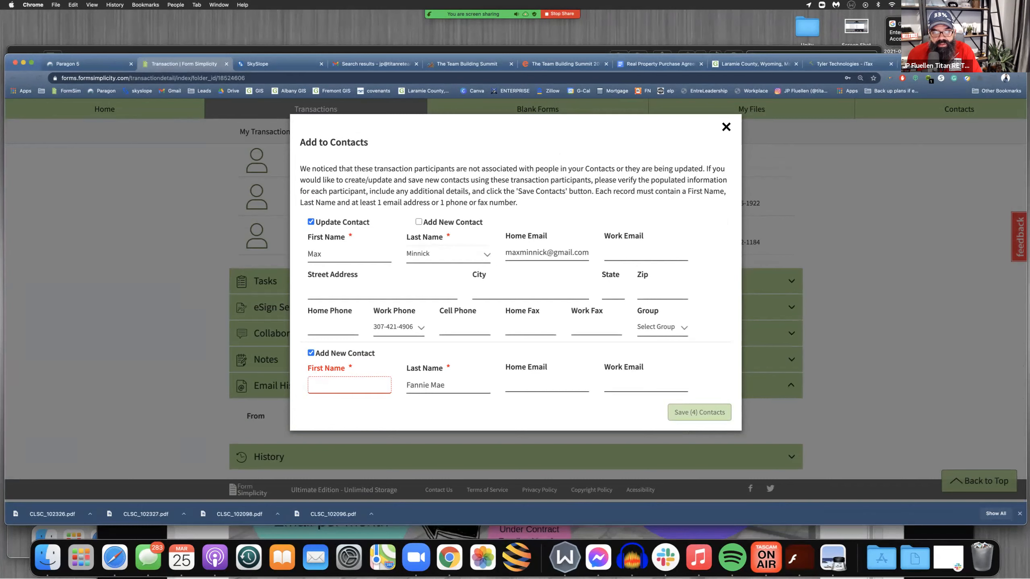
{"action": "left_click", "coordinate": [311, 353]}
{"action": "scroll", "coordinate": [311, 353], "scroll_direction": "down", "scroll_amount": 5}
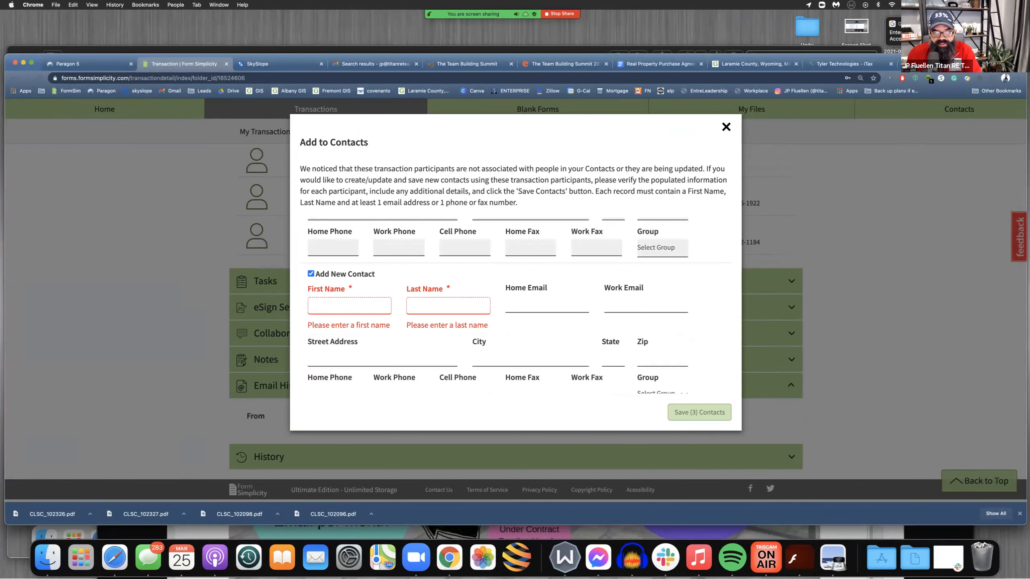
{"action": "scroll", "coordinate": [403, 294], "scroll_direction": "up", "scroll_amount": 5}
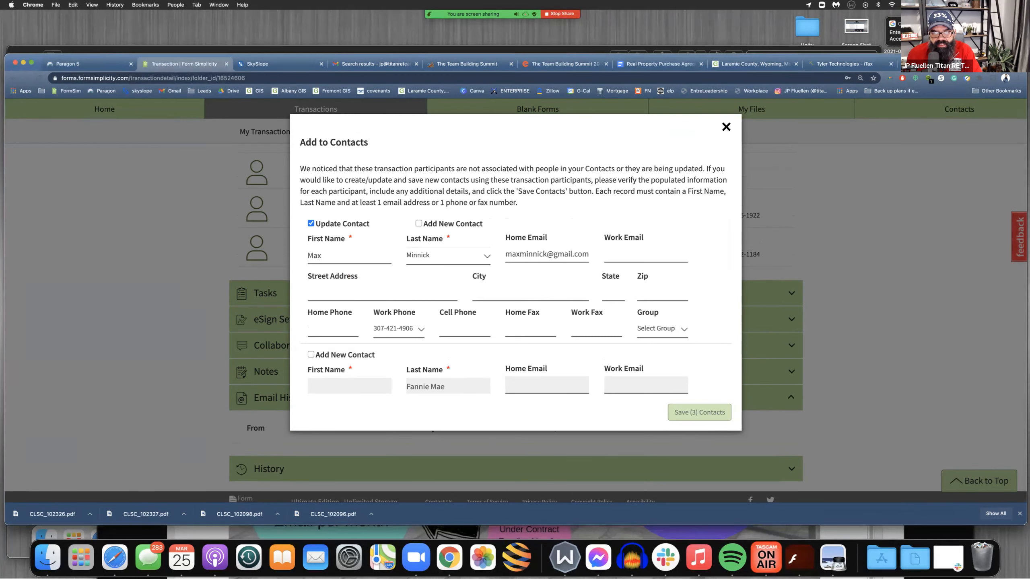
{"action": "scroll", "coordinate": [518, 306], "scroll_direction": "down", "scroll_amount": 10}
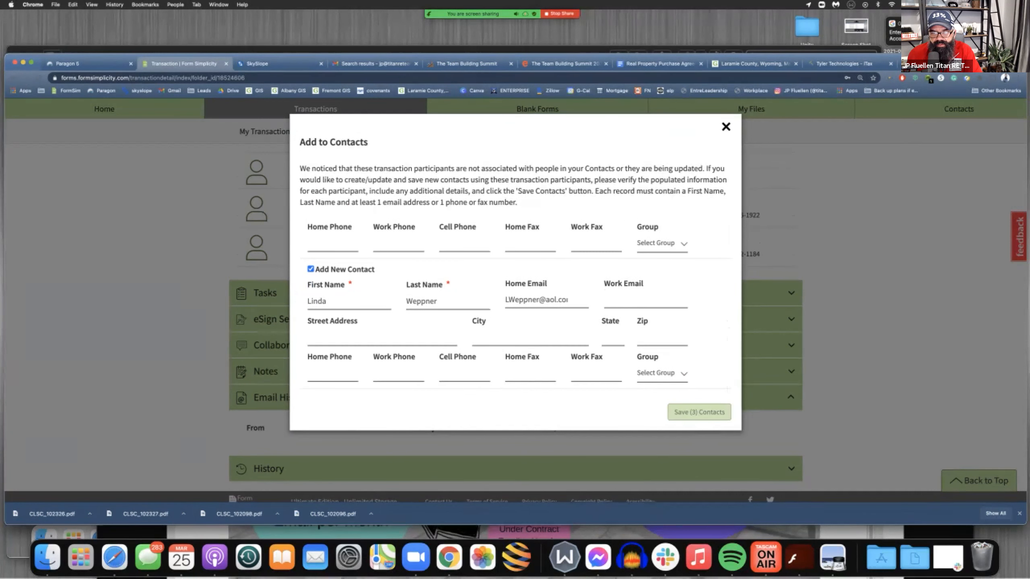
{"action": "left_click", "coordinate": [674, 412]}
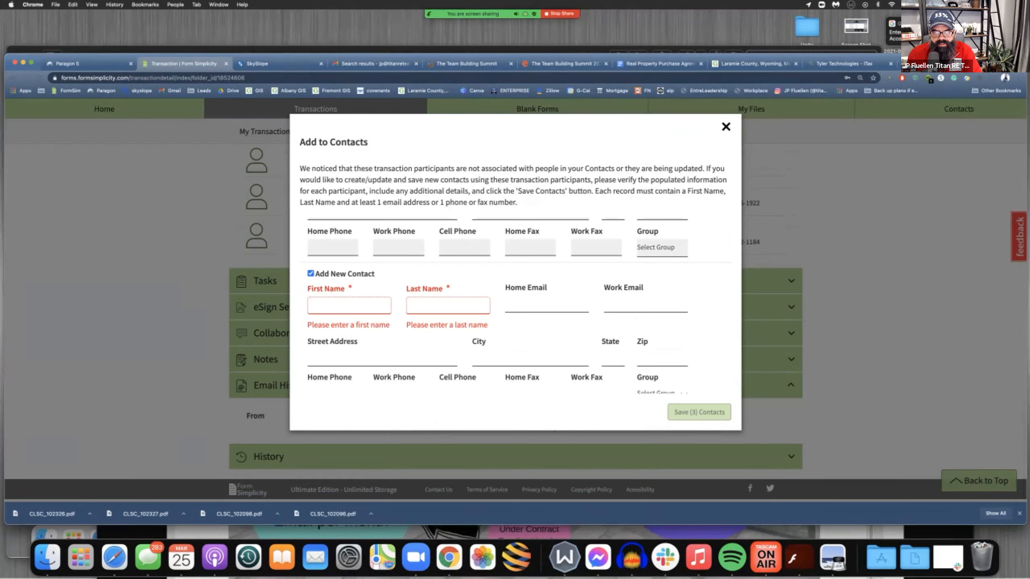
{"action": "left_click", "coordinate": [310, 274]}
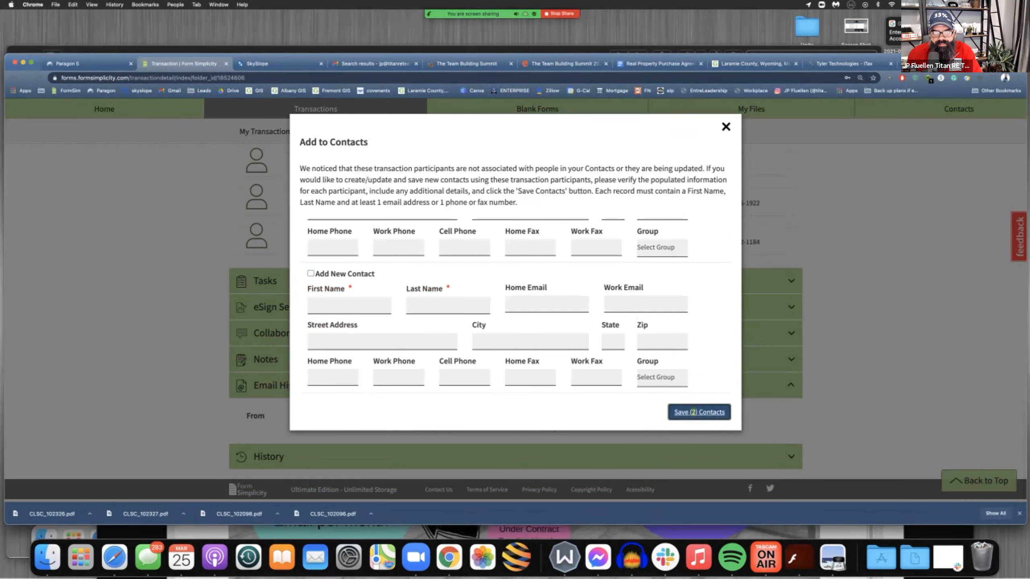
{"action": "left_click", "coordinate": [699, 412]}
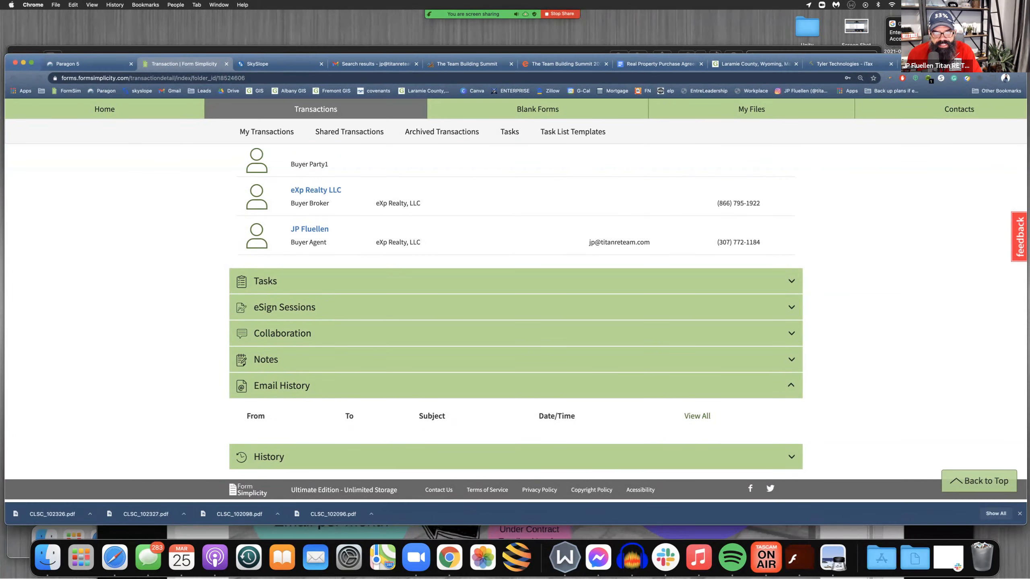
Review the seller and buyer parties, brokers and agents listed among the transaction participants
{"action": "scroll", "coordinate": [515, 324], "scroll_direction": "up", "scroll_amount": 10}
{"action": "scroll", "coordinate": [515, 325], "scroll_direction": "down", "scroll_amount": 7}
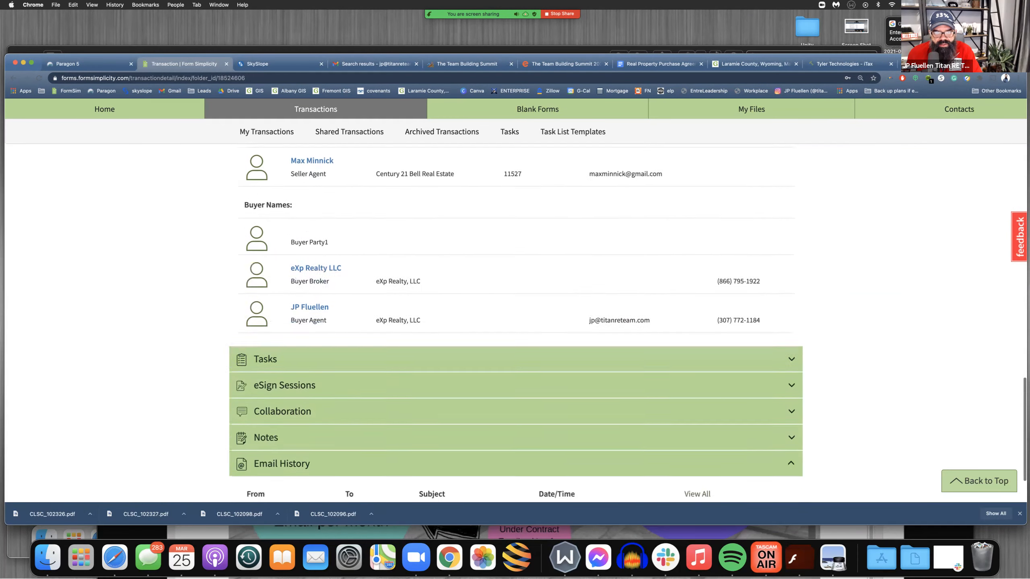
{"action": "scroll", "coordinate": [515, 324], "scroll_direction": "up", "scroll_amount": 7}
{"action": "scroll", "coordinate": [515, 324], "scroll_direction": "up", "scroll_amount": 1}
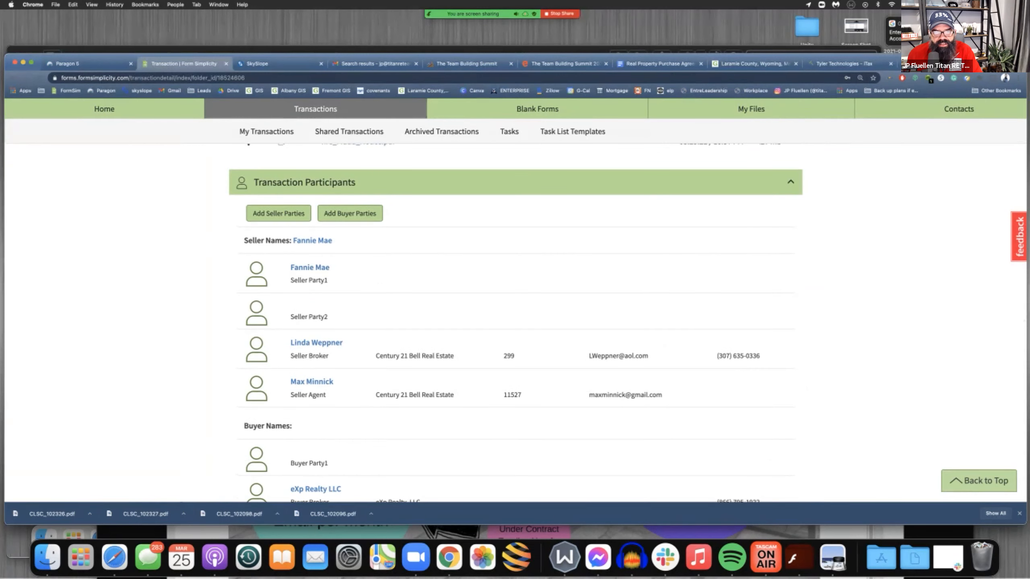
{"action": "key", "text": "super+equal"}
{"action": "scroll", "coordinate": [310, 318], "scroll_direction": "up", "scroll_amount": 5}
{"action": "scroll", "coordinate": [309, 318], "scroll_direction": "down", "scroll_amount": 5}
{"action": "scroll", "coordinate": [310, 318], "scroll_direction": "down", "scroll_amount": 5}
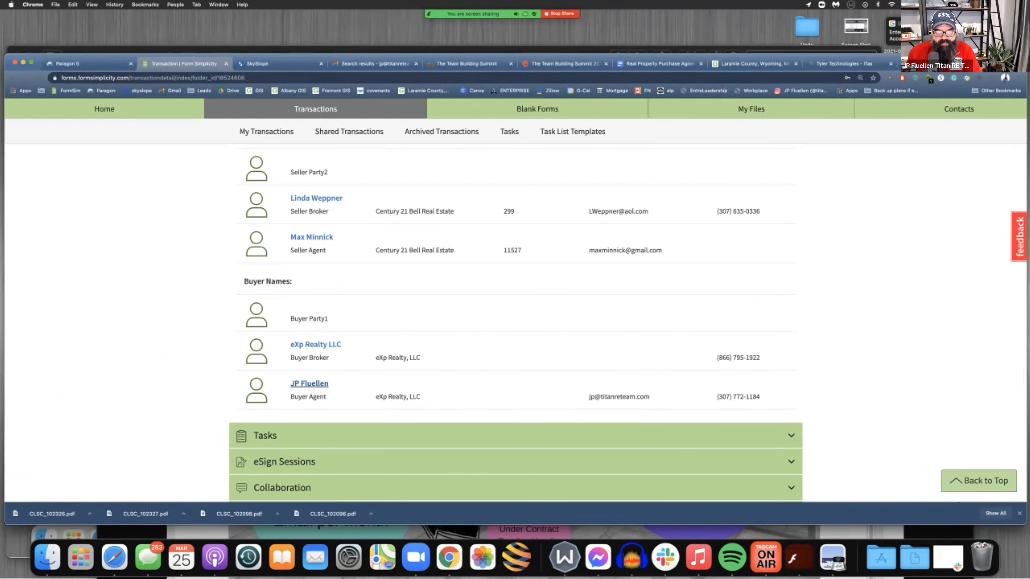
Start adding buyer parties to the transaction and enter the buyer's full name under Buyer Names
{"action": "scroll", "coordinate": [309, 383], "scroll_direction": "up", "scroll_amount": 5}
{"action": "left_click", "coordinate": [350, 240]}
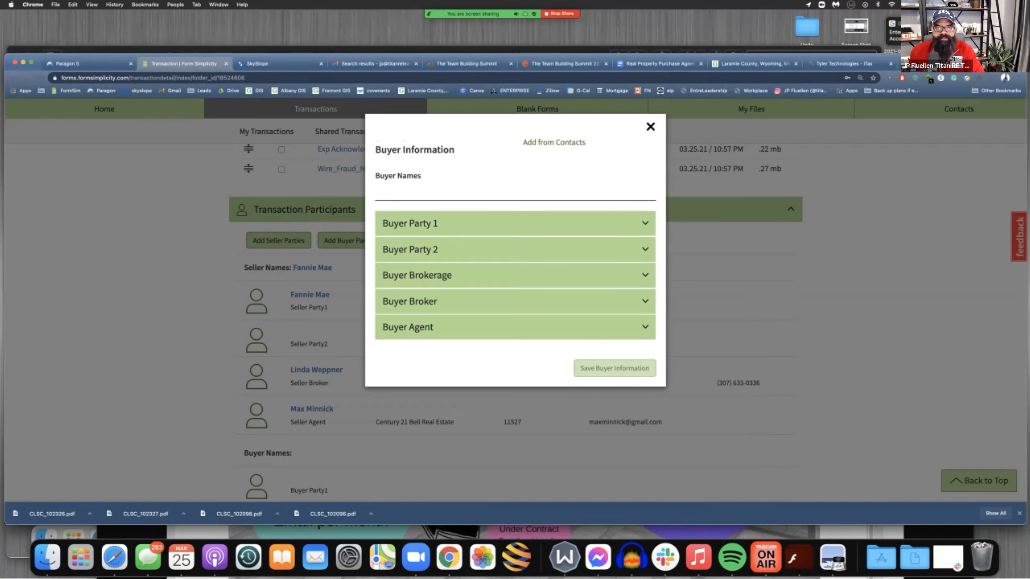
{"action": "left_click", "coordinate": [409, 193]}
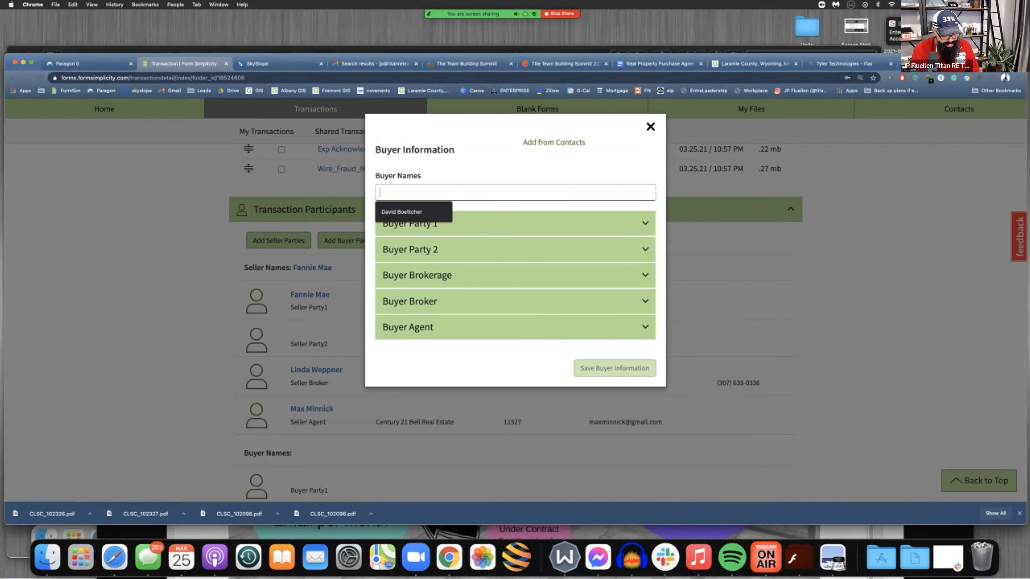
{"action": "type", "text": "j"}
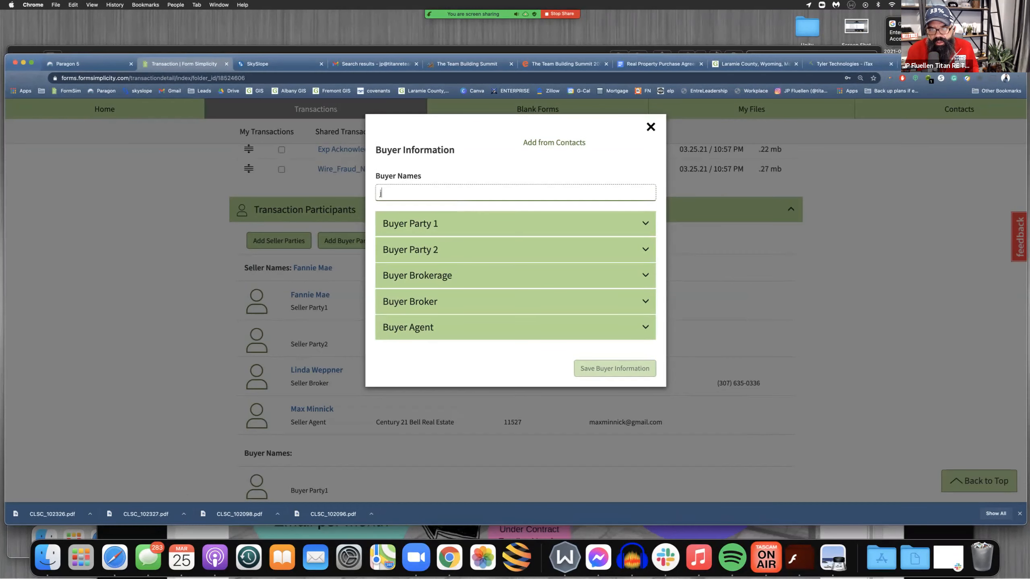
{"action": "type", "text": "oe Schmoe"}
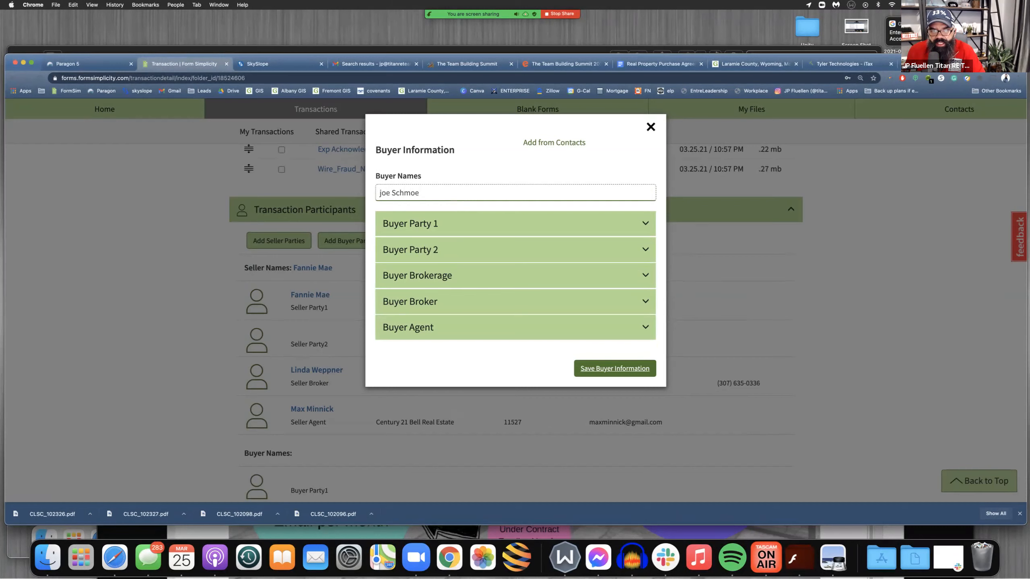
Copy the buyer's name into Buyer Party 1's name and save the buyer information without adding new contacts
{"action": "left_click", "coordinate": [411, 223]}
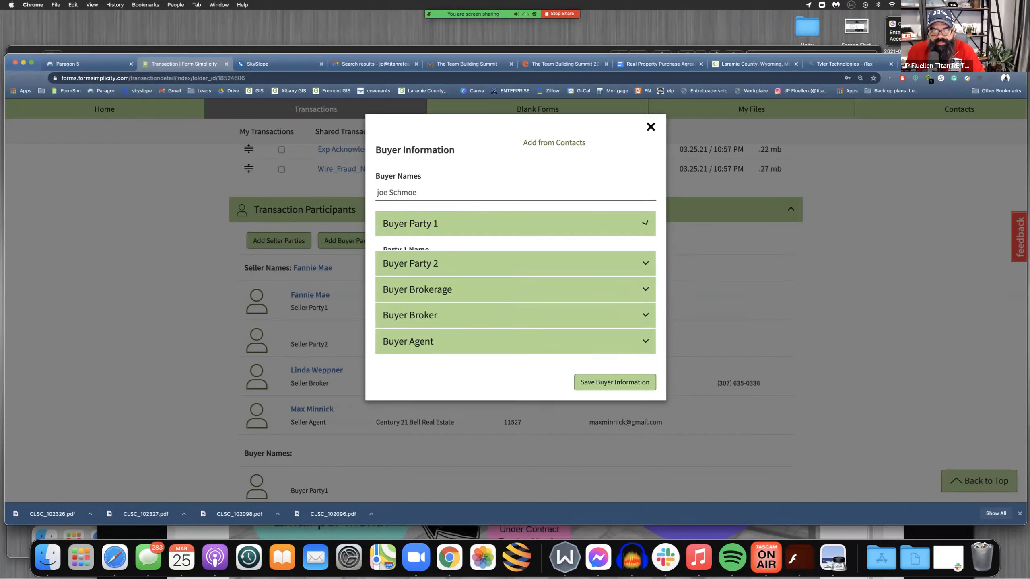
{"action": "left_click_drag", "start_coordinate": [431, 193], "coordinate": [377, 193]}
{"action": "key", "text": "super+c"}
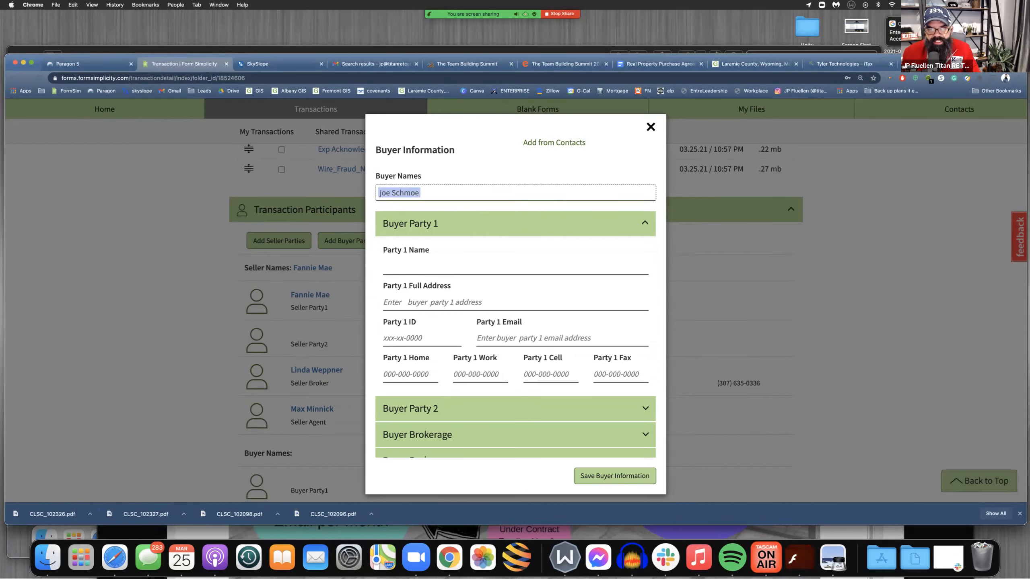
{"action": "left_click", "coordinate": [391, 267]}
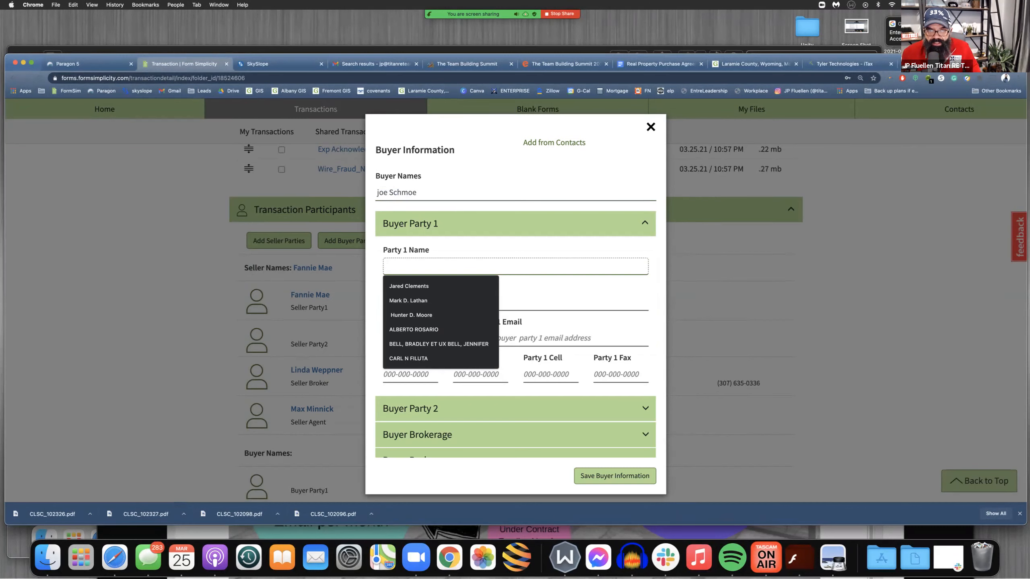
{"action": "key", "text": "super+v"}
{"action": "left_click", "coordinate": [614, 475]}
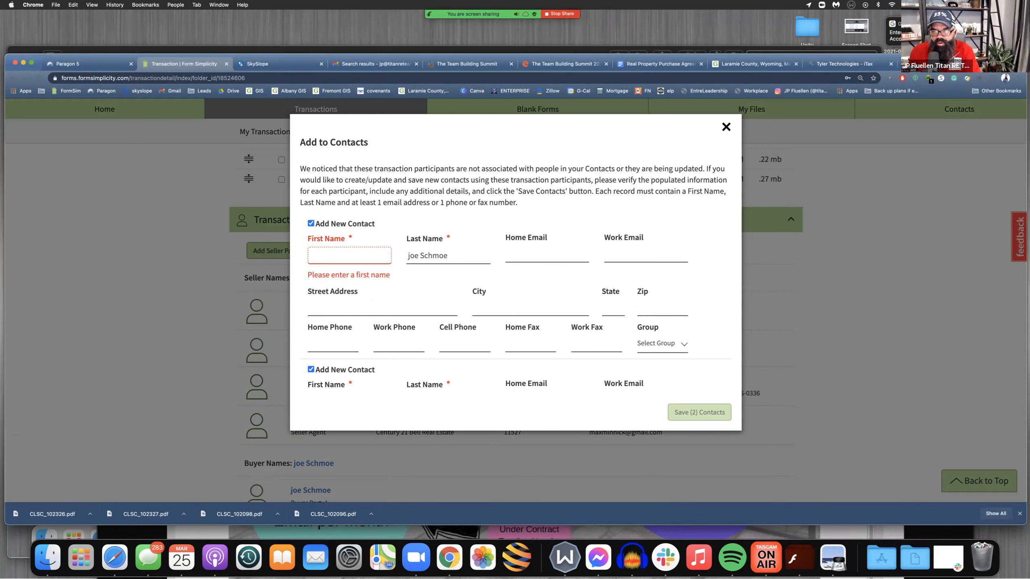
{"action": "left_click", "coordinate": [726, 128]}
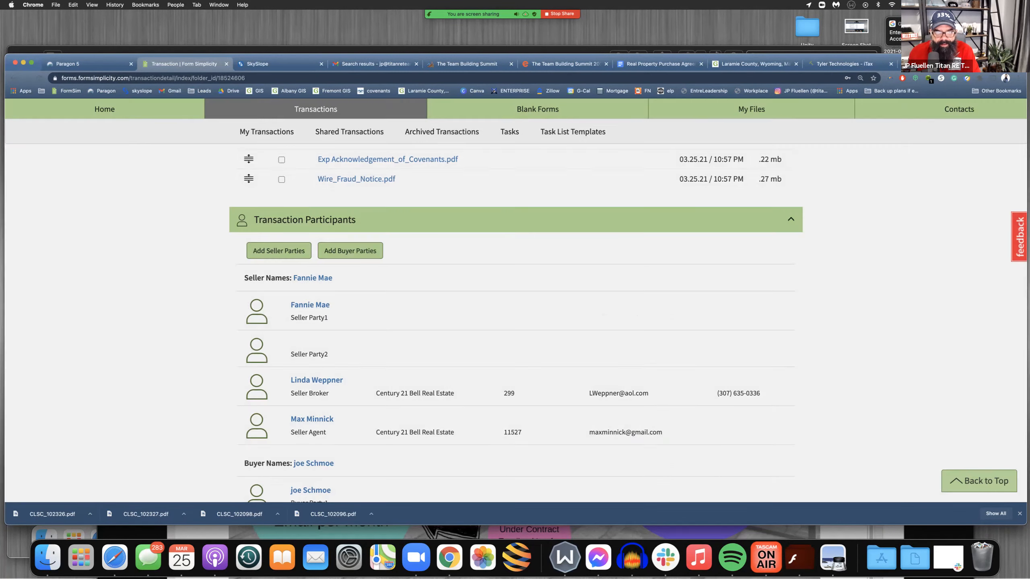
Open the Contract To Buy And Sell Real Estate Residential from the transaction's forms
{"action": "scroll", "coordinate": [516, 323], "scroll_direction": "up", "scroll_amount": 2}
{"action": "scroll", "coordinate": [515, 323], "scroll_direction": "down", "scroll_amount": 3}
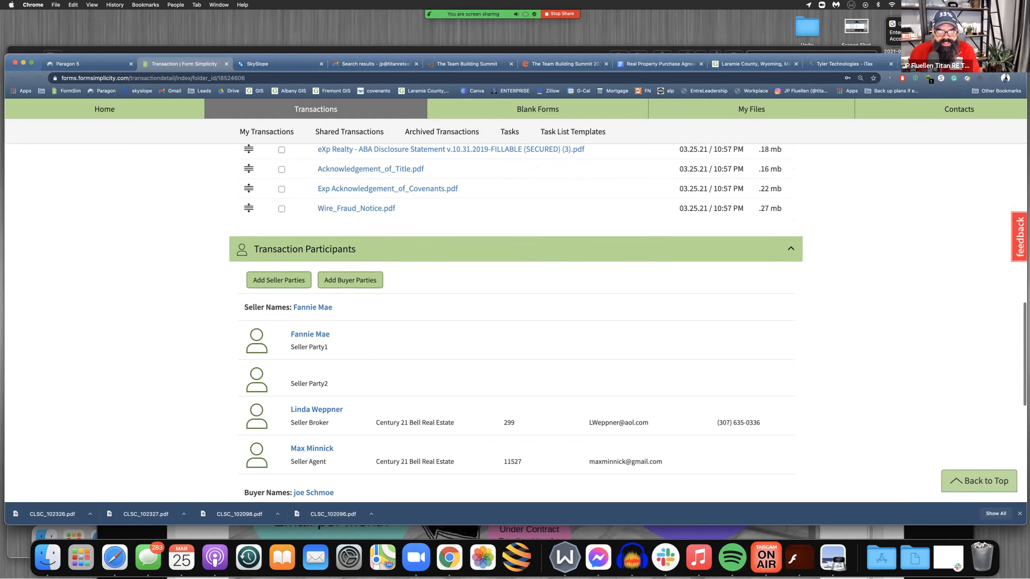
{"action": "scroll", "coordinate": [516, 323], "scroll_direction": "up", "scroll_amount": 5}
{"action": "scroll", "coordinate": [516, 322], "scroll_direction": "up", "scroll_amount": 7}
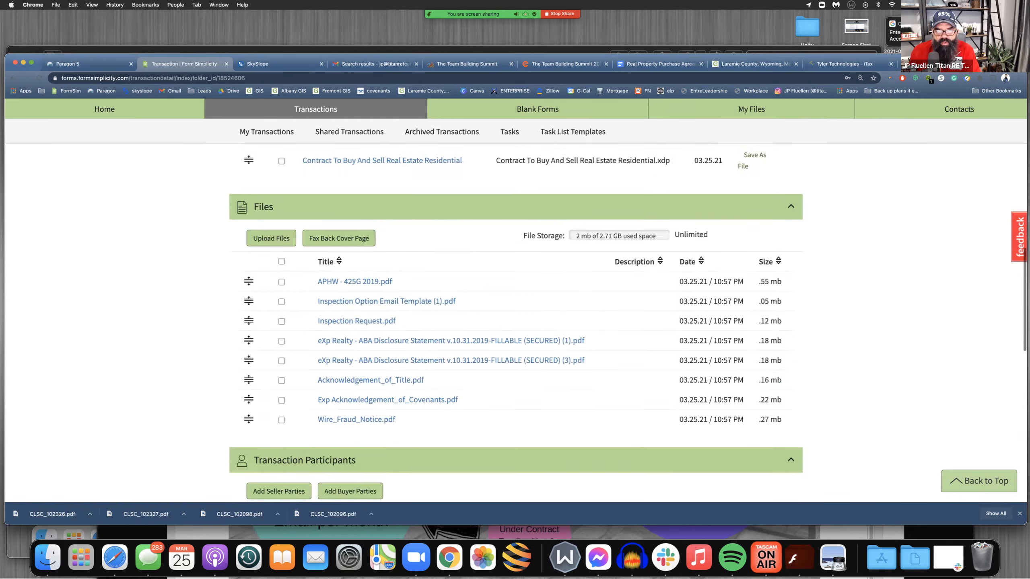
{"action": "scroll", "coordinate": [516, 322], "scroll_direction": "up", "scroll_amount": 1}
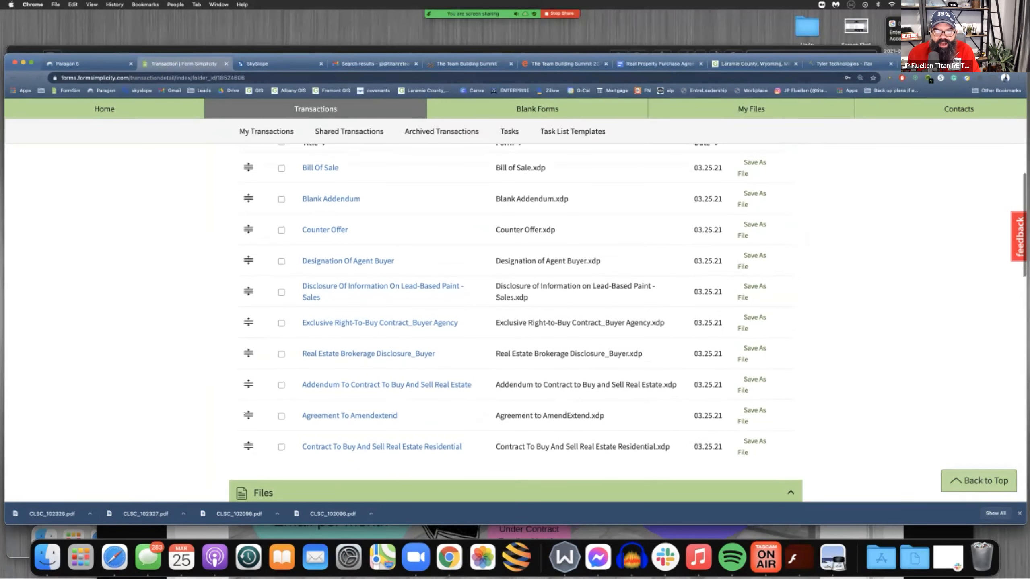
{"action": "left_click", "coordinate": [381, 446]}
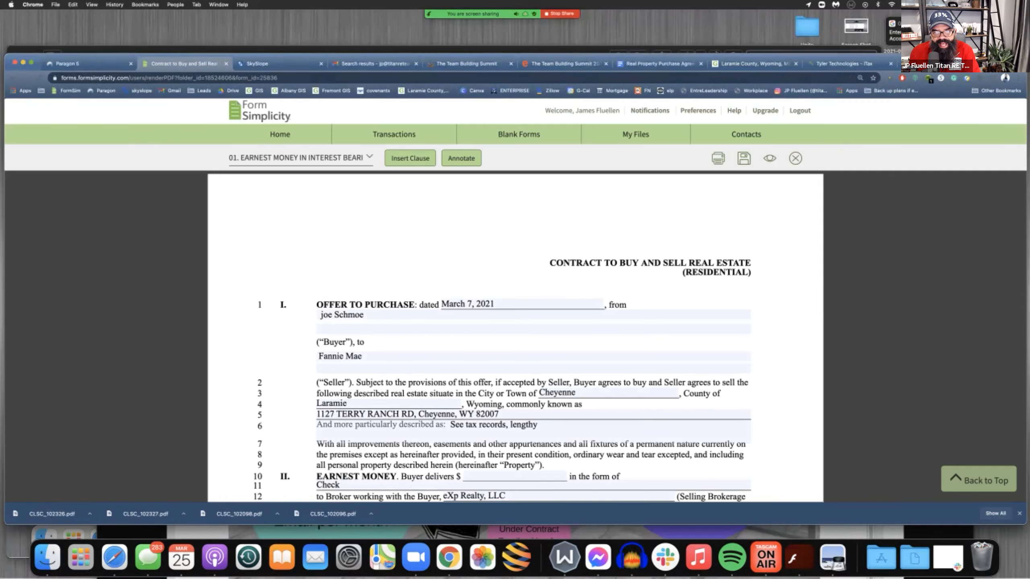
Set the amount the buyer delivers in the contract's Earnest Money section to $2,500
{"action": "scroll", "coordinate": [514, 325], "scroll_direction": "down", "scroll_amount": 2}
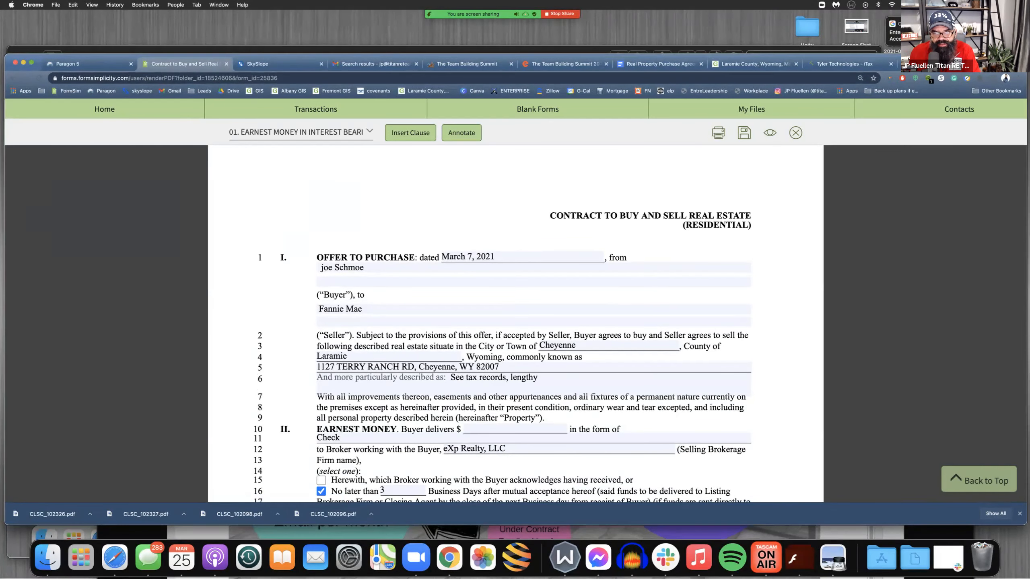
{"action": "scroll", "coordinate": [514, 324], "scroll_direction": "down", "scroll_amount": 2}
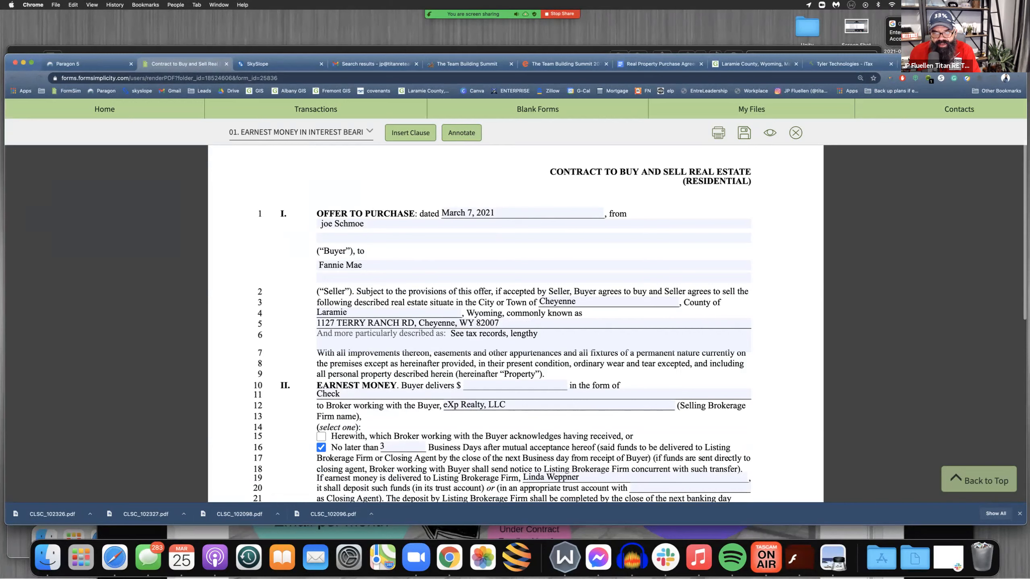
{"action": "scroll", "coordinate": [514, 324], "scroll_direction": "down", "scroll_amount": 3}
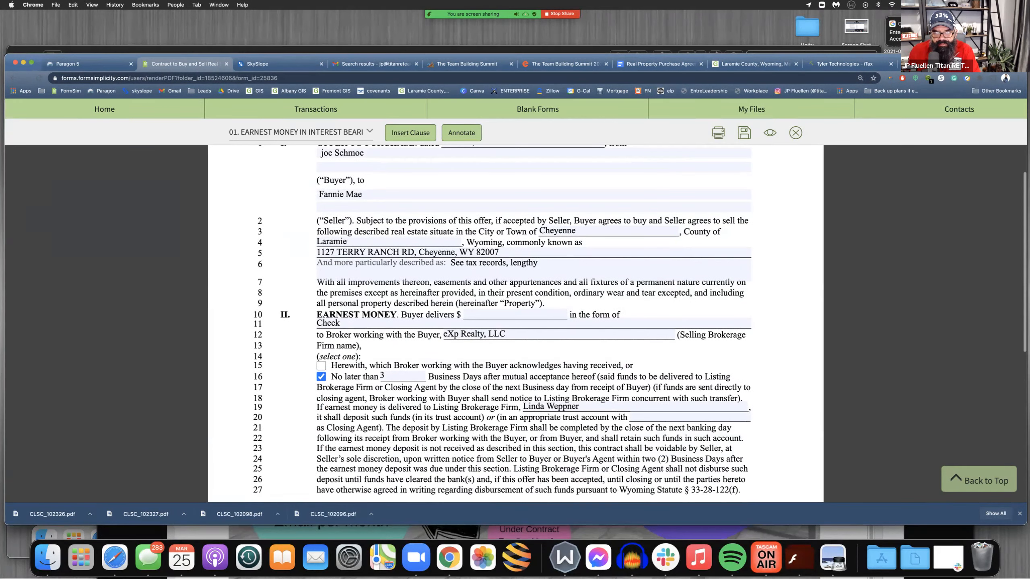
{"action": "left_click", "coordinate": [515, 315]}
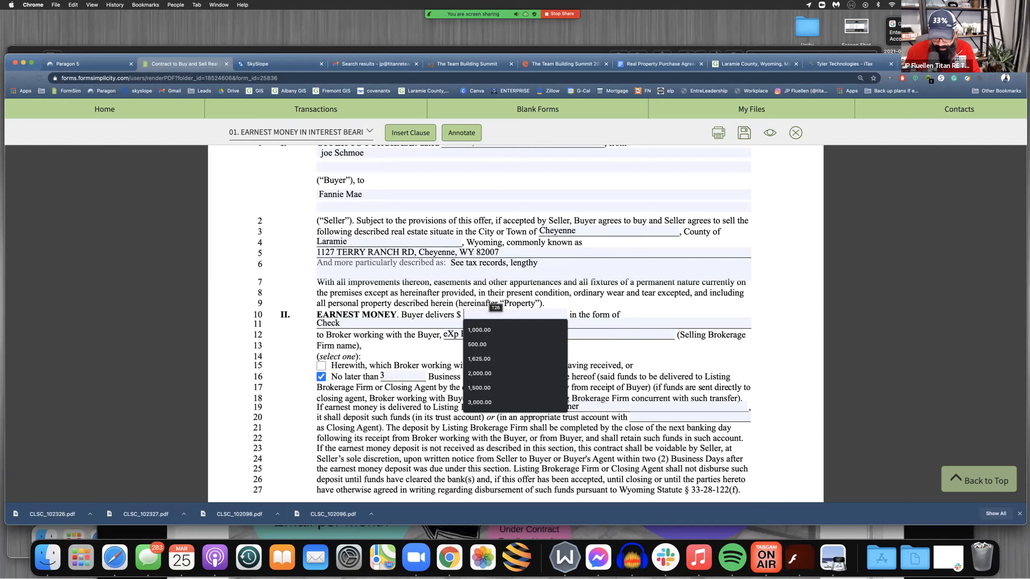
{"action": "type", "text": "2"}
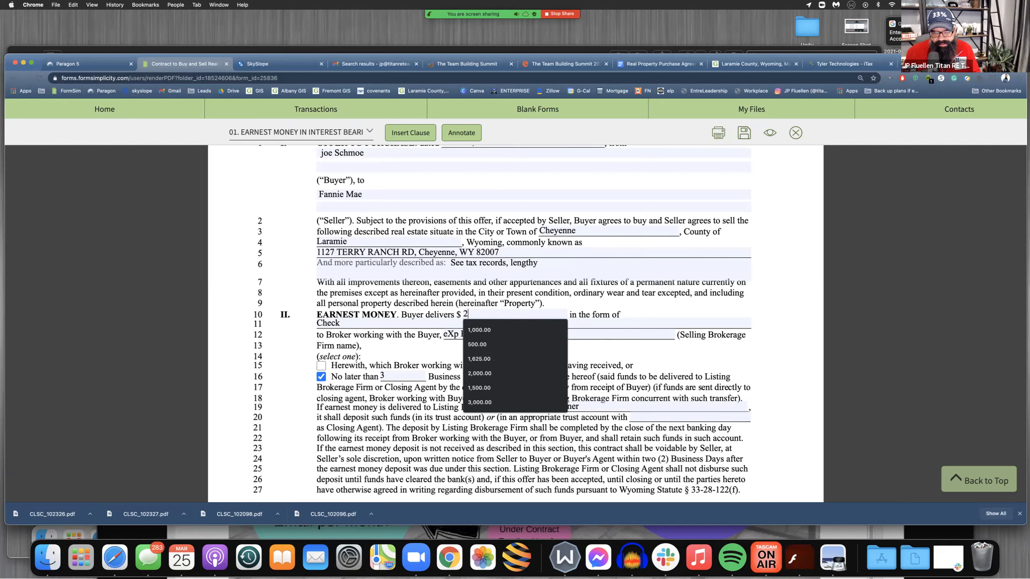
{"action": "type", "text": "500"}
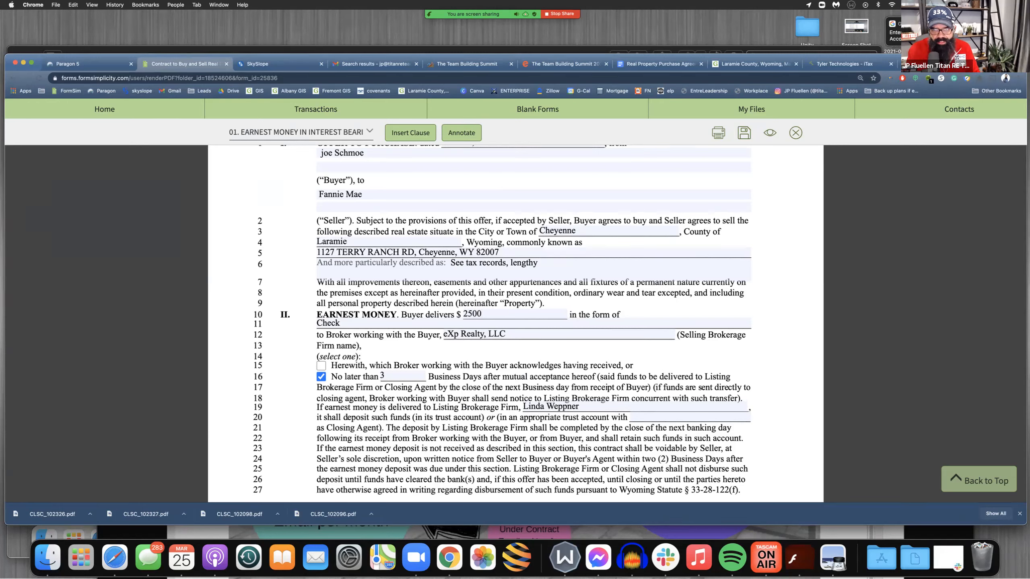
{"action": "key", "text": "Tab"}
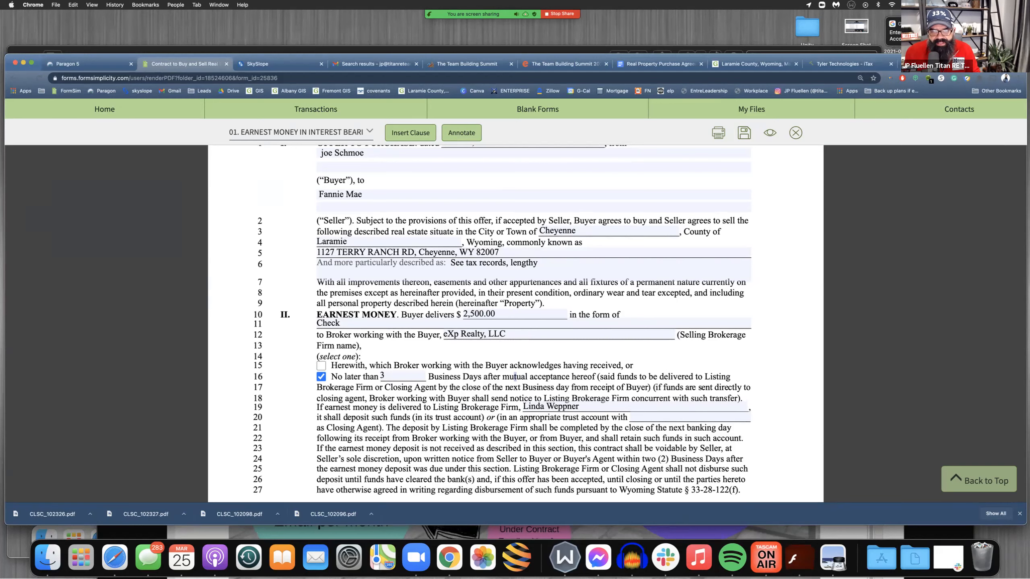
Set the earnest money deposit in the Purchase Terms section to $2,500
{"action": "scroll", "coordinate": [431, 374], "scroll_direction": "down", "scroll_amount": 5}
{"action": "scroll", "coordinate": [515, 323], "scroll_direction": "down", "scroll_amount": 1}
{"action": "scroll", "coordinate": [515, 274], "scroll_direction": "down", "scroll_amount": 5}
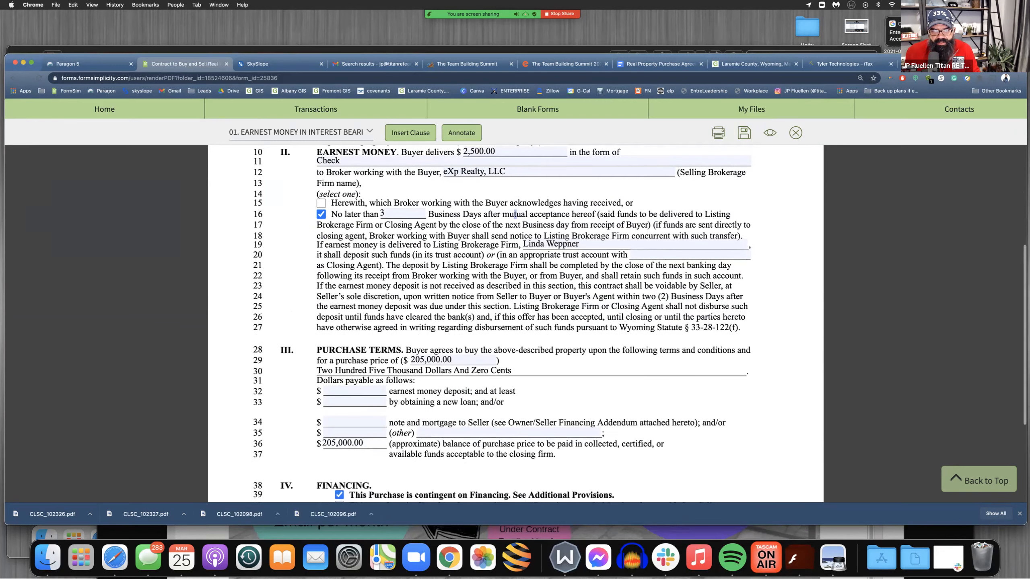
{"action": "left_click", "coordinate": [353, 355]}
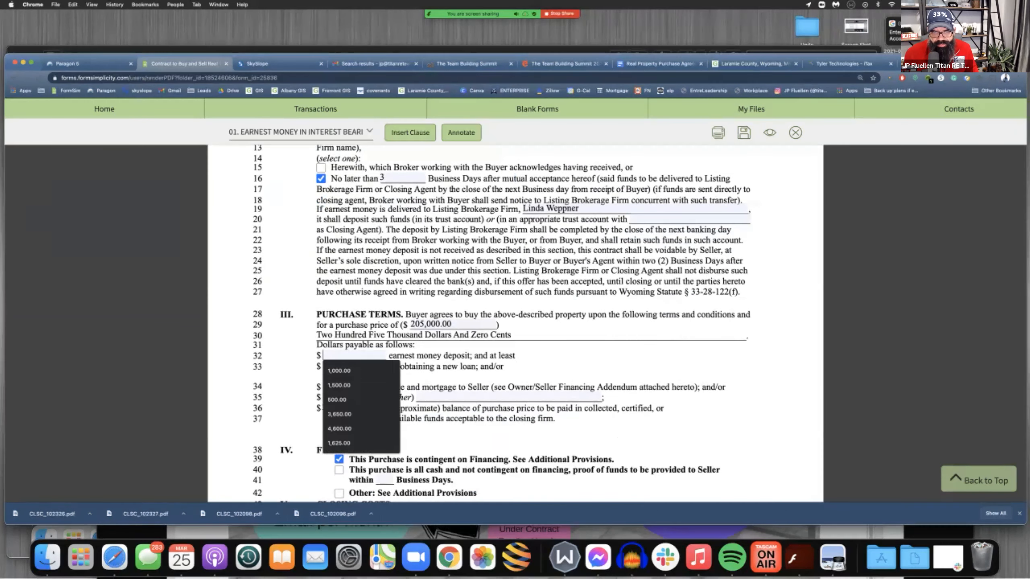
{"action": "type", "text": "2500"}
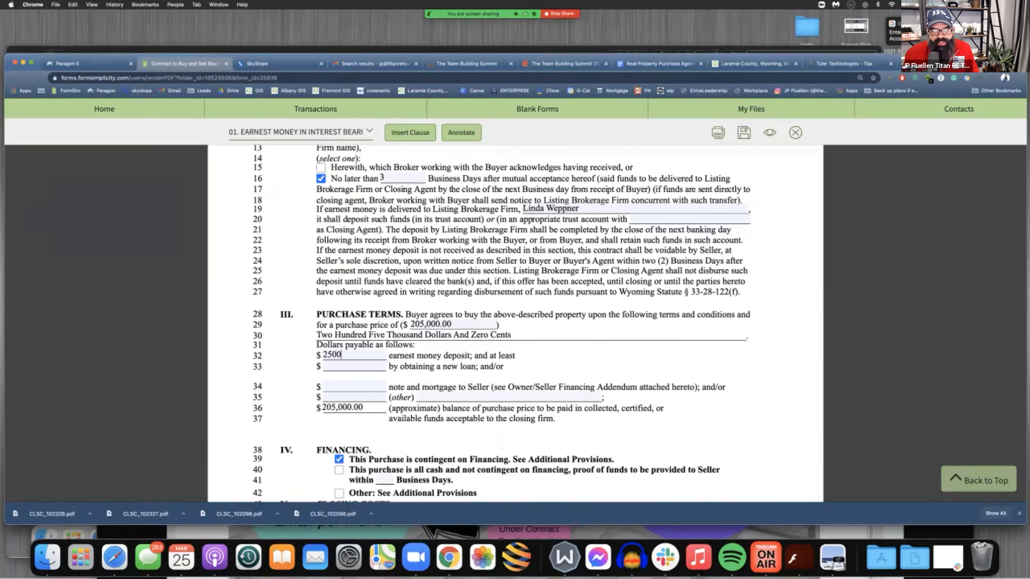
{"action": "key", "text": "Tab"}
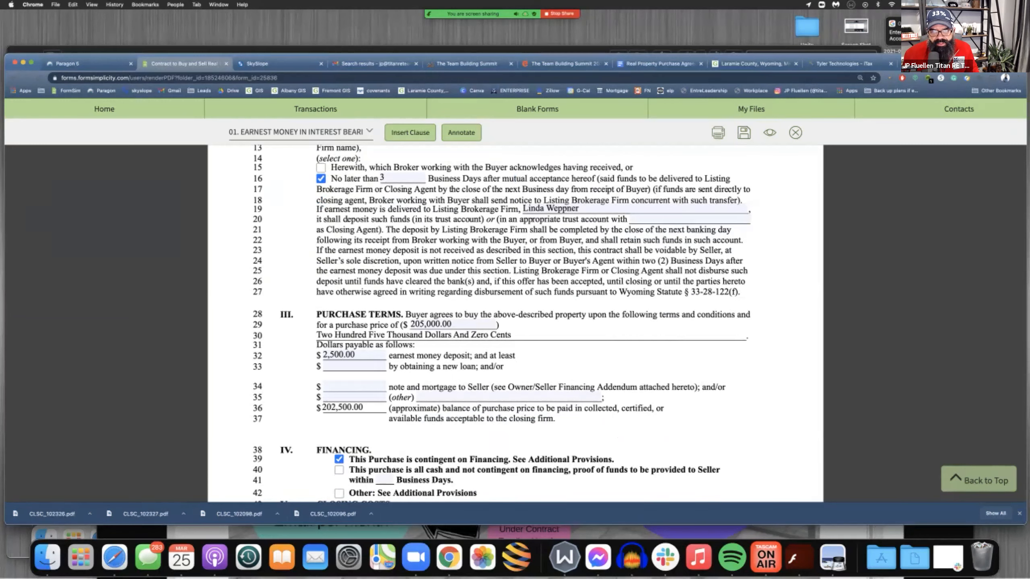
Set the new loan amount in the Purchase Terms section to $205,000
{"action": "scroll", "coordinate": [515, 325], "scroll_direction": "down", "scroll_amount": 4}
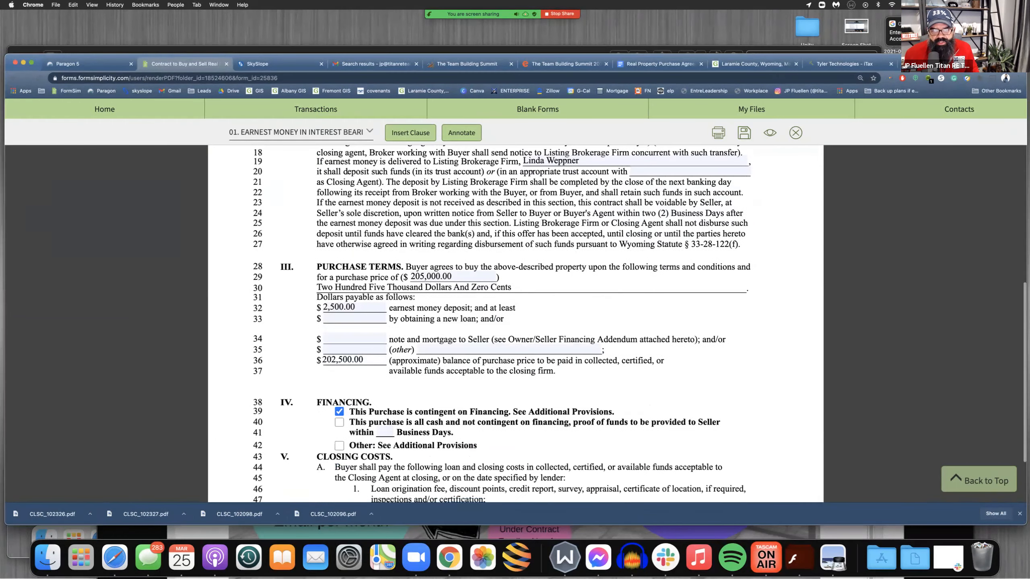
{"action": "left_click", "coordinate": [354, 294]}
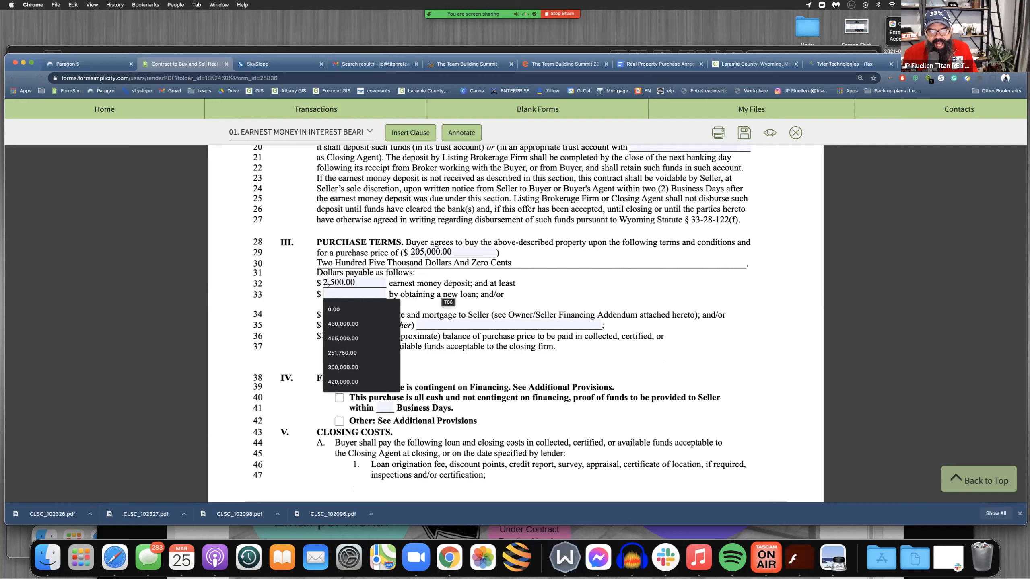
{"action": "left_click", "coordinate": [354, 294]}
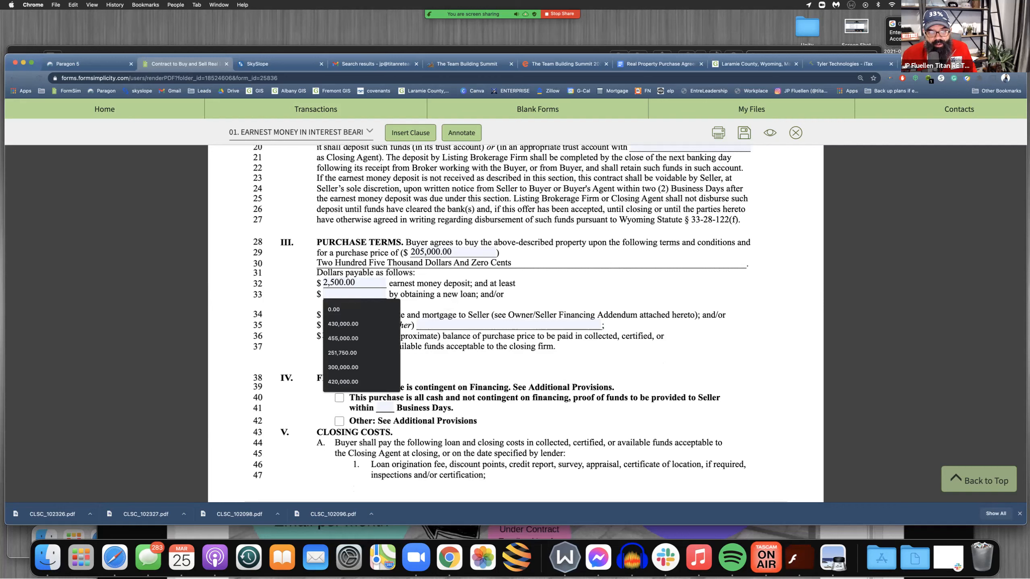
{"action": "left_click_drag", "start_coordinate": [253, 295], "coordinate": [262, 294]}
{"action": "left_click", "coordinate": [354, 294]}
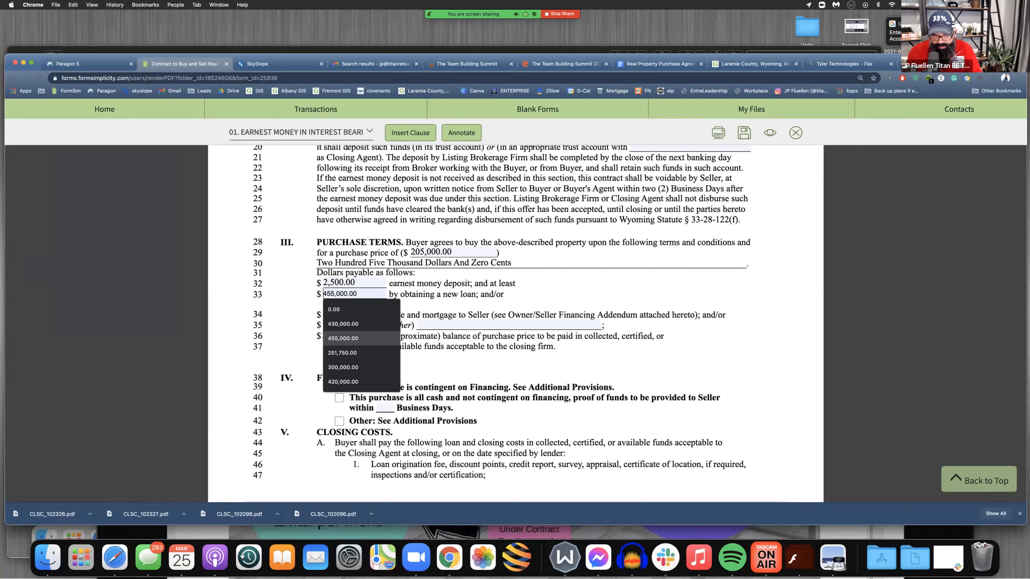
{"action": "type", "text": "2050000"}
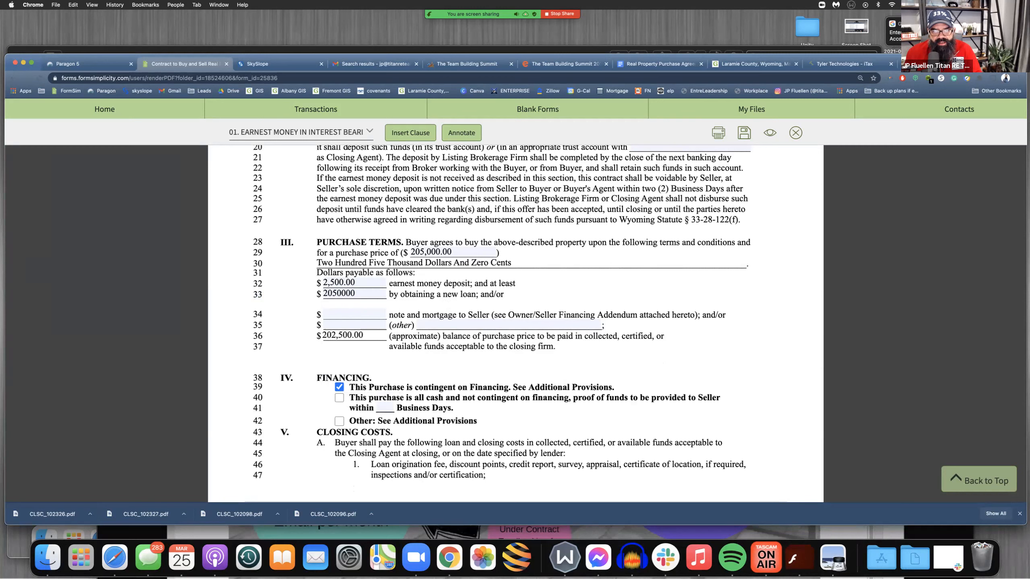
{"action": "key", "text": "Tab"}
{"action": "left_click", "coordinate": [350, 294]}
{"action": "key", "text": "BackSpace"}
{"action": "key", "text": "Tab"}
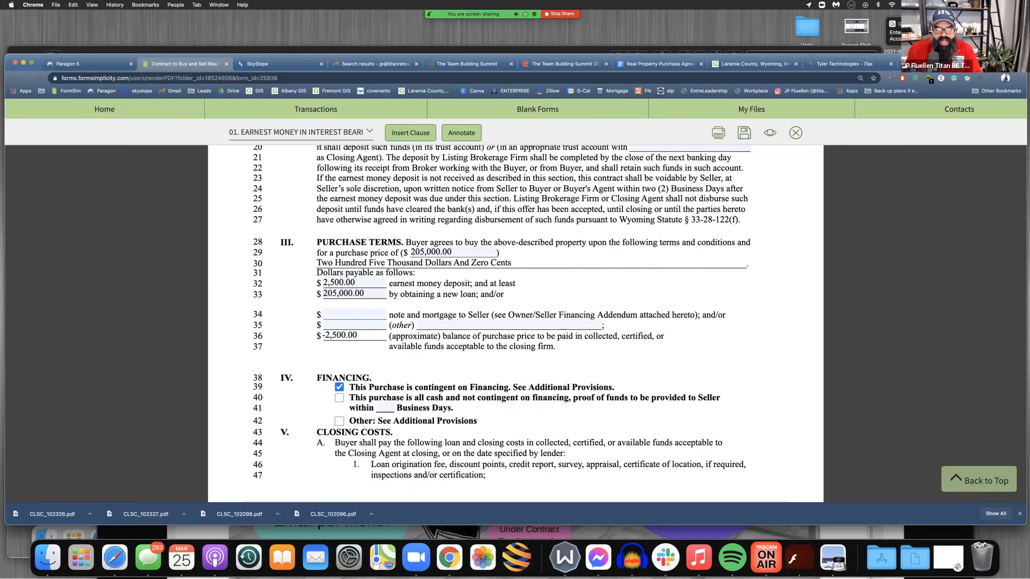
Review the contract's Financing options and the closing cost clauses, including the buyer's Other costs entry
{"action": "scroll", "coordinate": [515, 324], "scroll_direction": "down", "scroll_amount": 5}
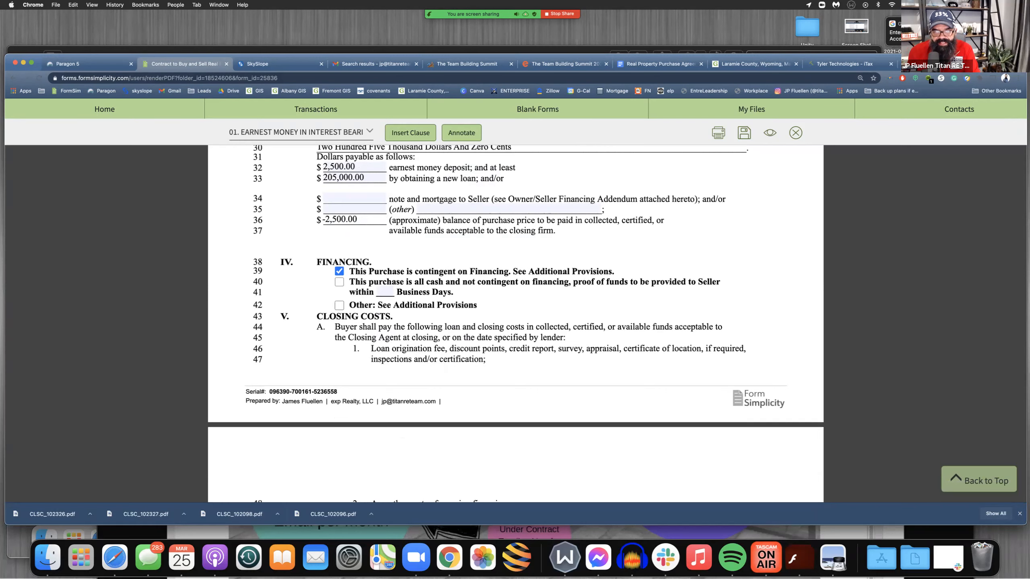
{"action": "left_click_drag", "start_coordinate": [395, 271], "coordinate": [438, 281]}
{"action": "left_click", "coordinate": [438, 282]}
{"action": "left_click", "coordinate": [339, 282]}
{"action": "left_click", "coordinate": [339, 271]}
{"action": "scroll", "coordinate": [515, 325], "scroll_direction": "down", "scroll_amount": 5}
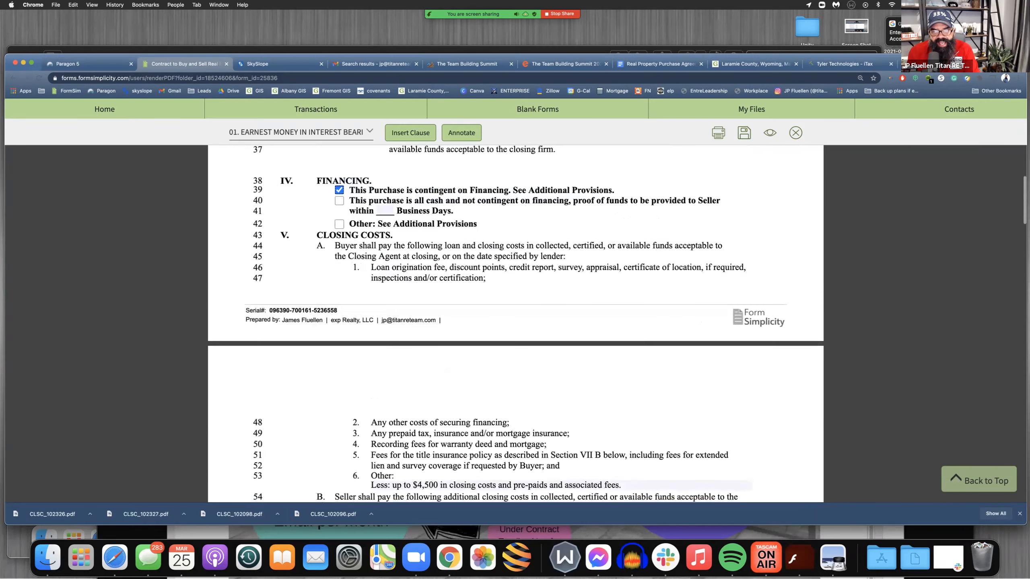
{"action": "scroll", "coordinate": [516, 325], "scroll_direction": "down", "scroll_amount": 2}
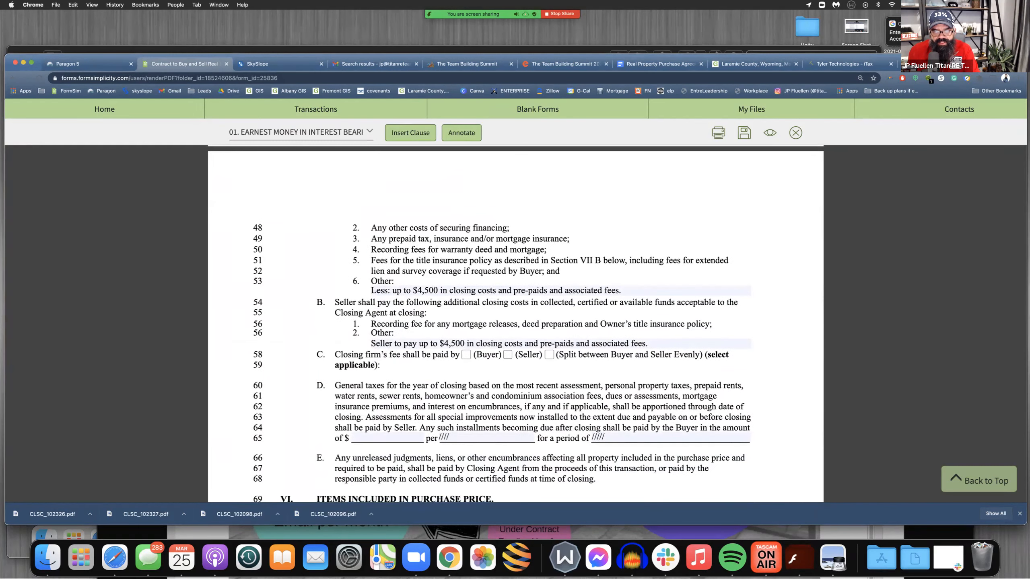
{"action": "triple_click", "coordinate": [426, 290]}
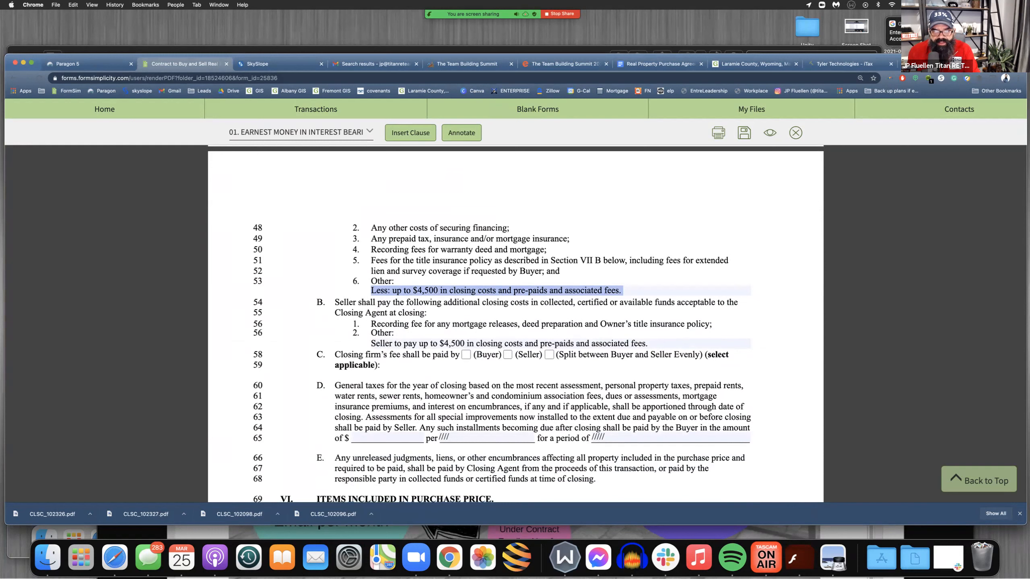
{"action": "left_click", "coordinate": [497, 291]}
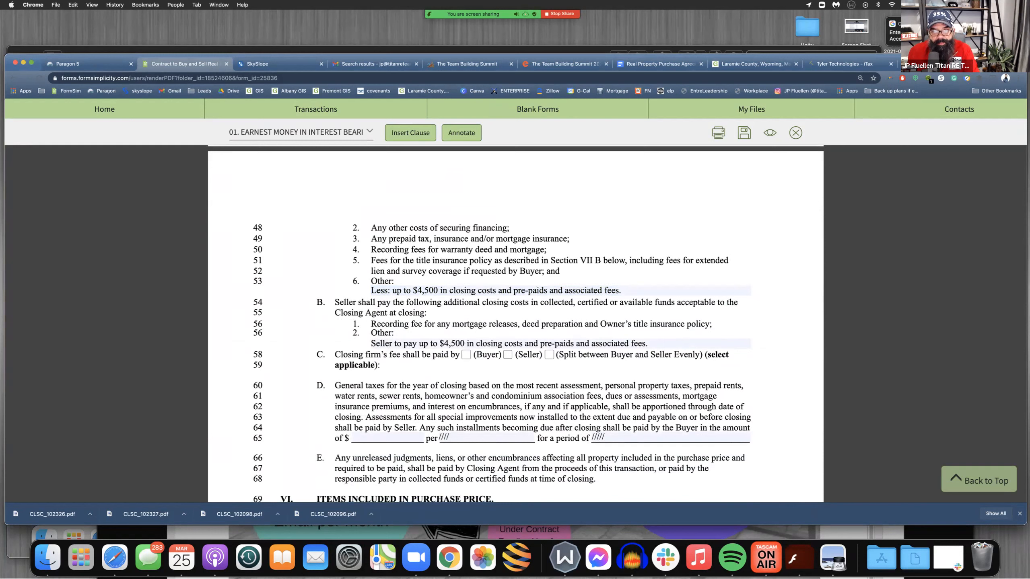
Review the buyer's closing cost items on lines 48 to 53 together with the buyer's Other entry about closing costs, pre-paids and associated fees
{"action": "left_click_drag", "start_coordinate": [392, 291], "coordinate": [622, 290]}
{"action": "scroll", "coordinate": [516, 324], "scroll_direction": "down", "scroll_amount": 1}
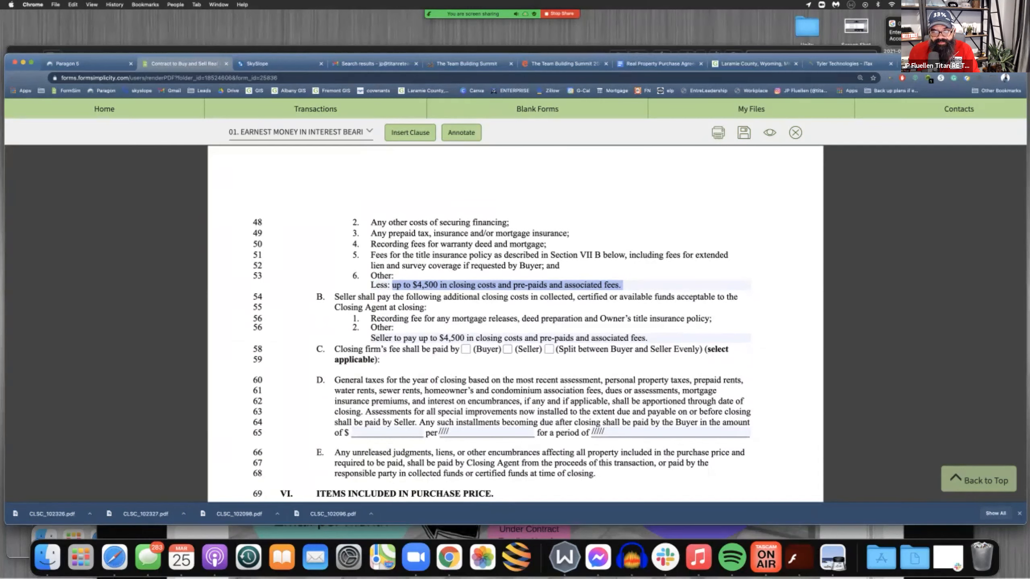
{"action": "left_click", "coordinate": [623, 285]}
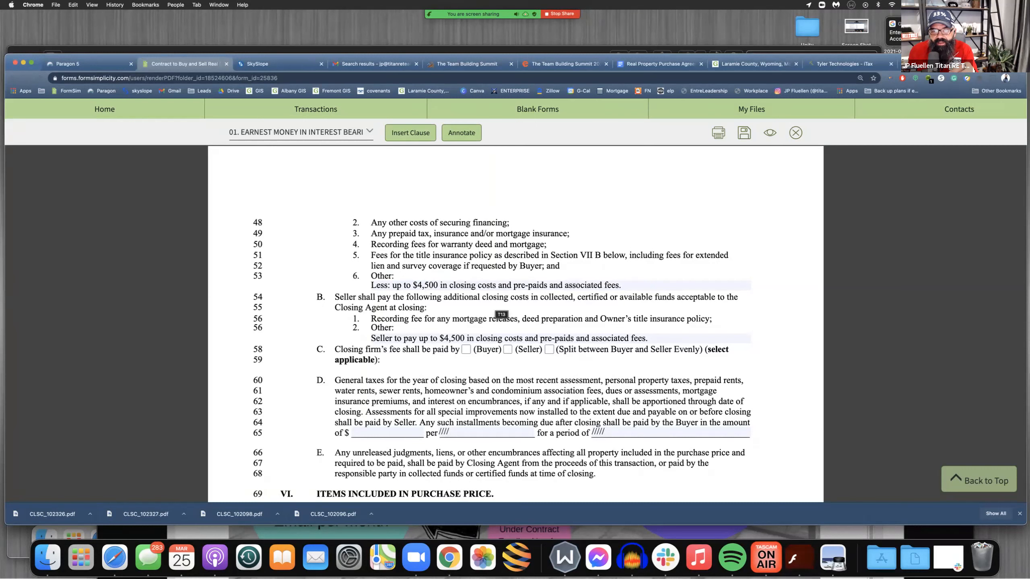
{"action": "left_click_drag", "start_coordinate": [450, 285], "coordinate": [621, 285]}
{"action": "left_click", "coordinate": [622, 286]}
{"action": "scroll", "coordinate": [622, 285], "scroll_direction": "down", "scroll_amount": 1}
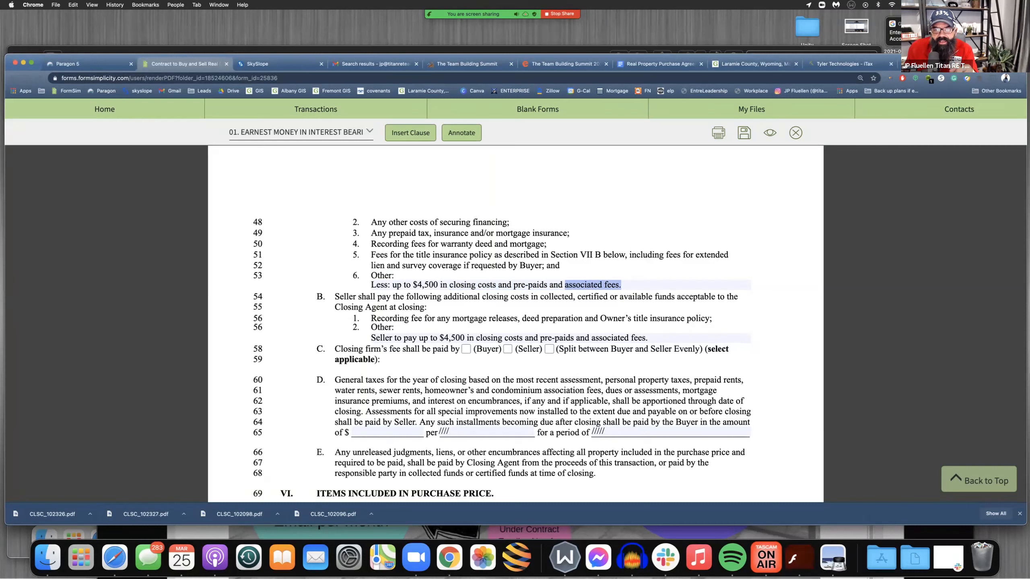
{"action": "left_click", "coordinate": [621, 285]}
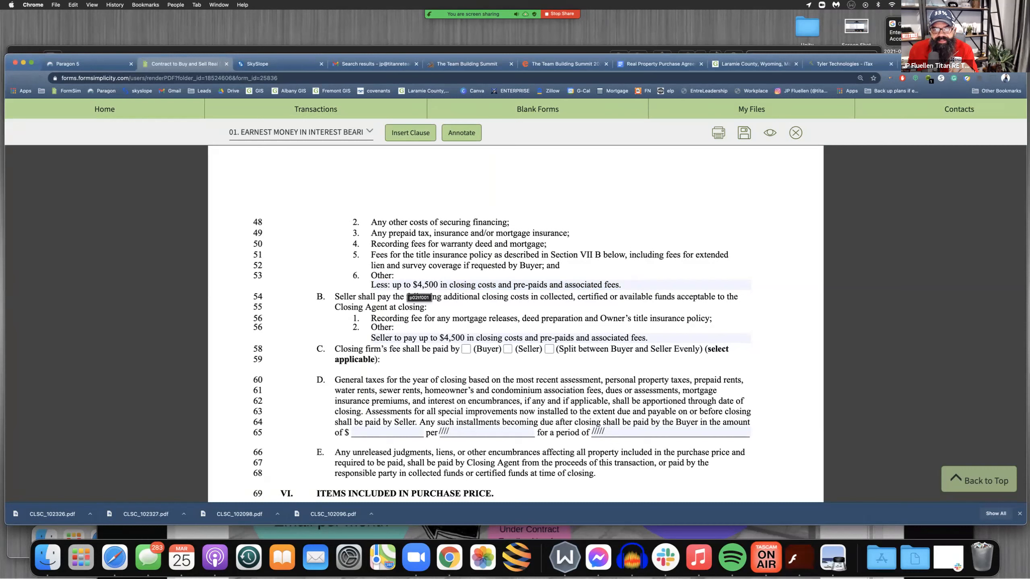
{"action": "left_click_drag", "start_coordinate": [371, 222], "coordinate": [566, 273]}
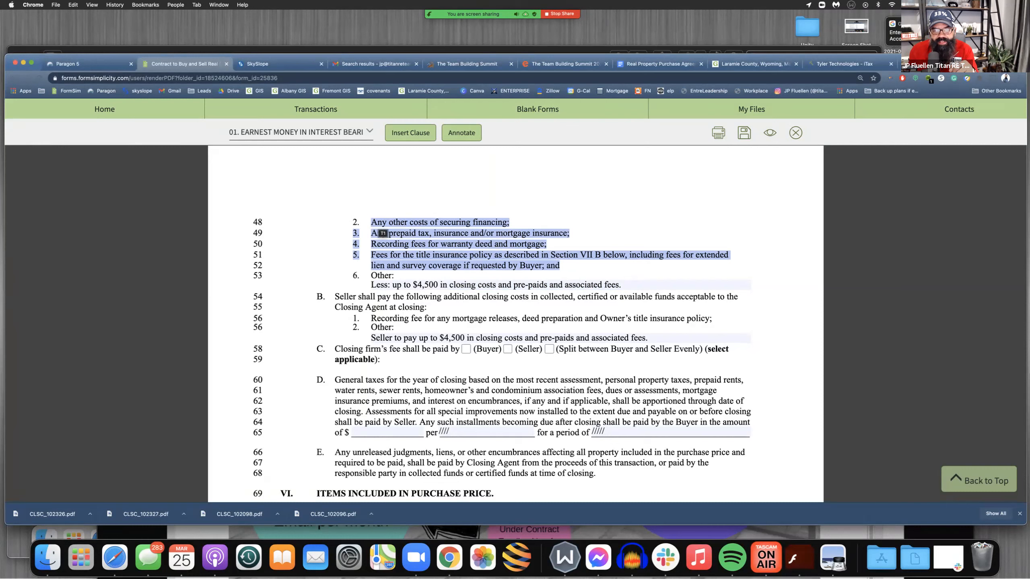
{"action": "left_click_drag", "start_coordinate": [392, 285], "coordinate": [622, 285]}
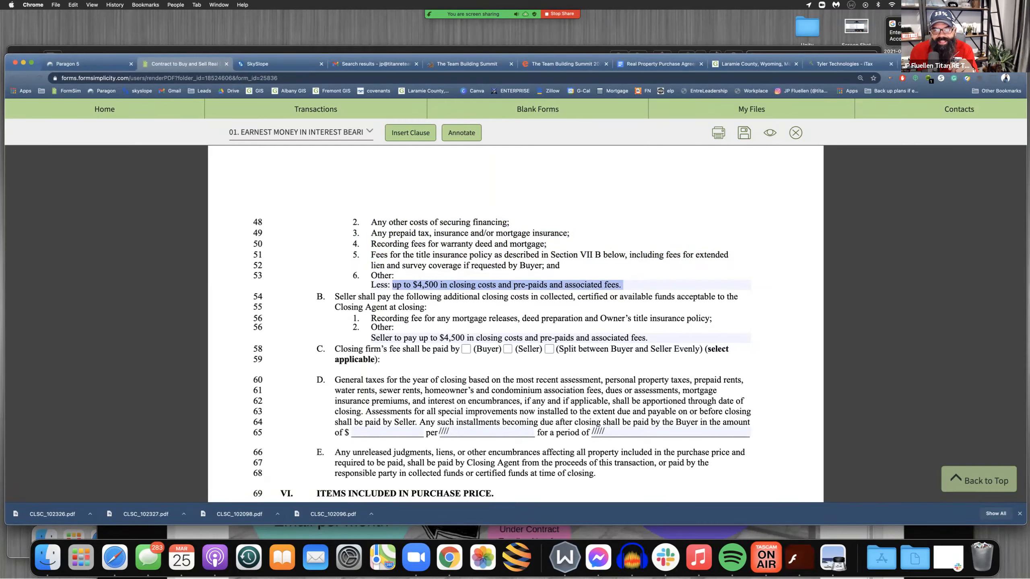
{"action": "left_click_drag", "start_coordinate": [371, 223], "coordinate": [559, 266]}
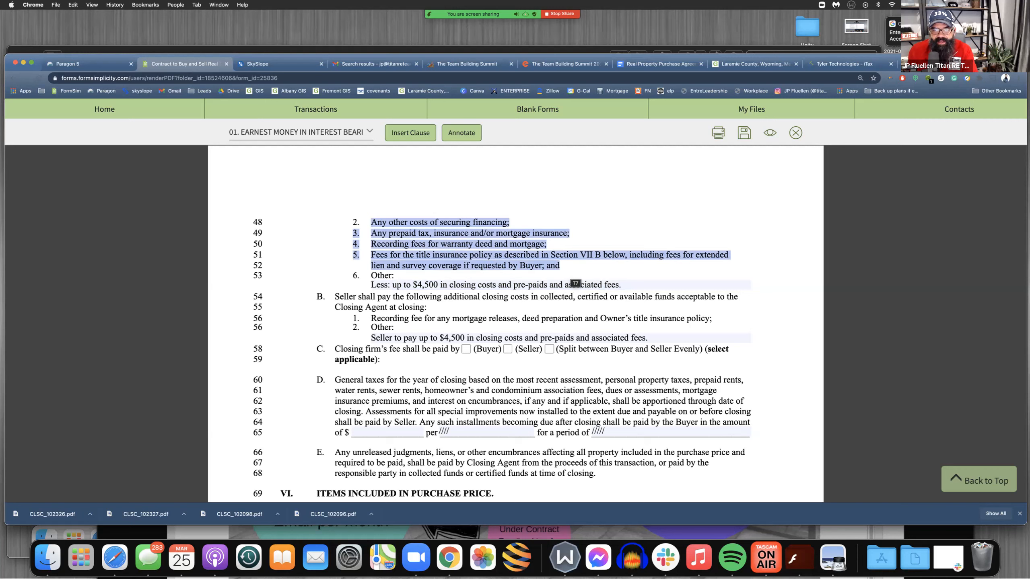
{"action": "left_click", "coordinate": [575, 283]}
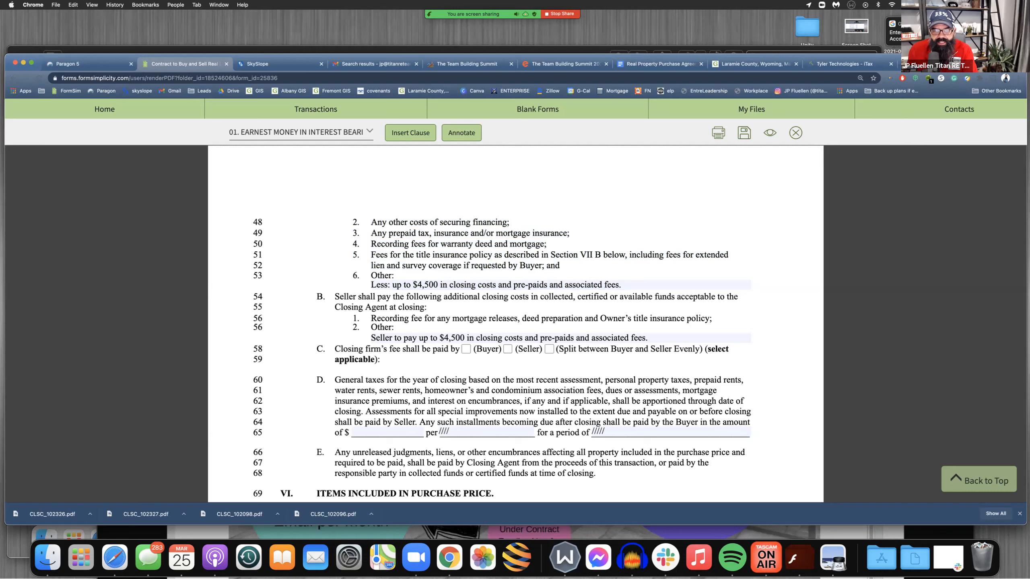
Review the seller's Other entry under the additional closing costs the seller pays in clause B
{"action": "key", "text": "super+a"}
{"action": "left_click", "coordinate": [417, 338]}
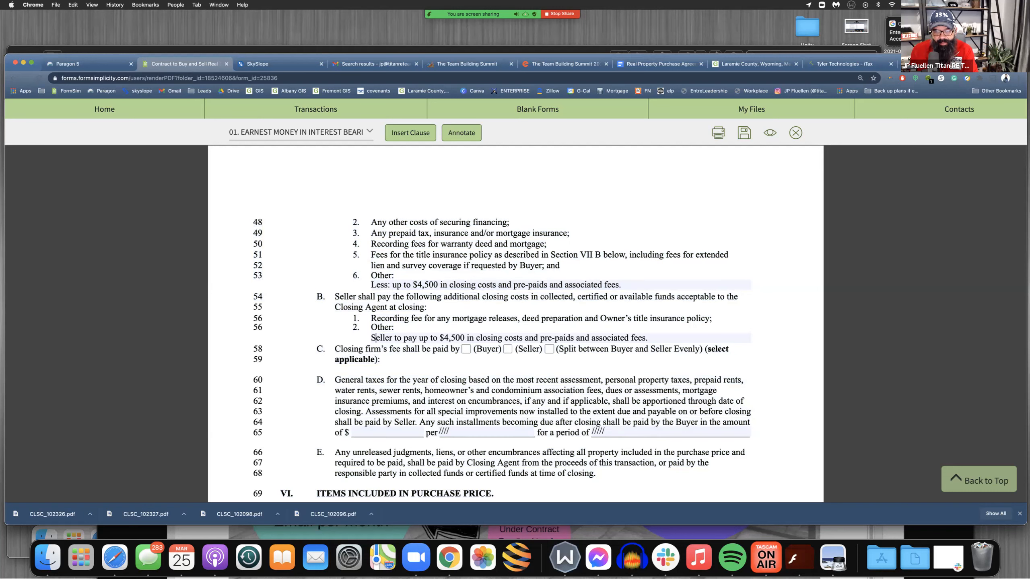
{"action": "left_click_drag", "start_coordinate": [438, 337], "coordinate": [499, 339]}
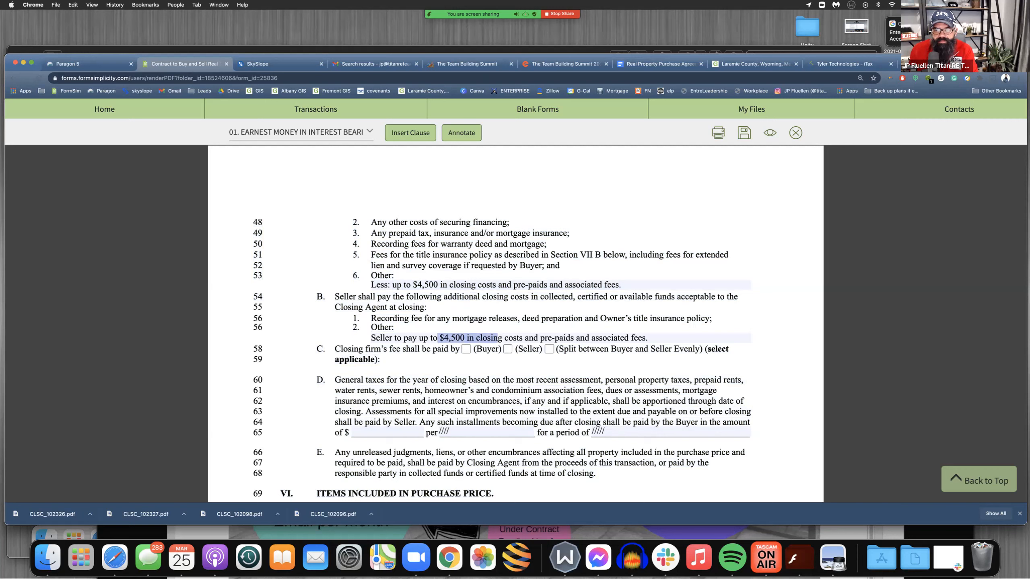
{"action": "left_click", "coordinate": [650, 338]}
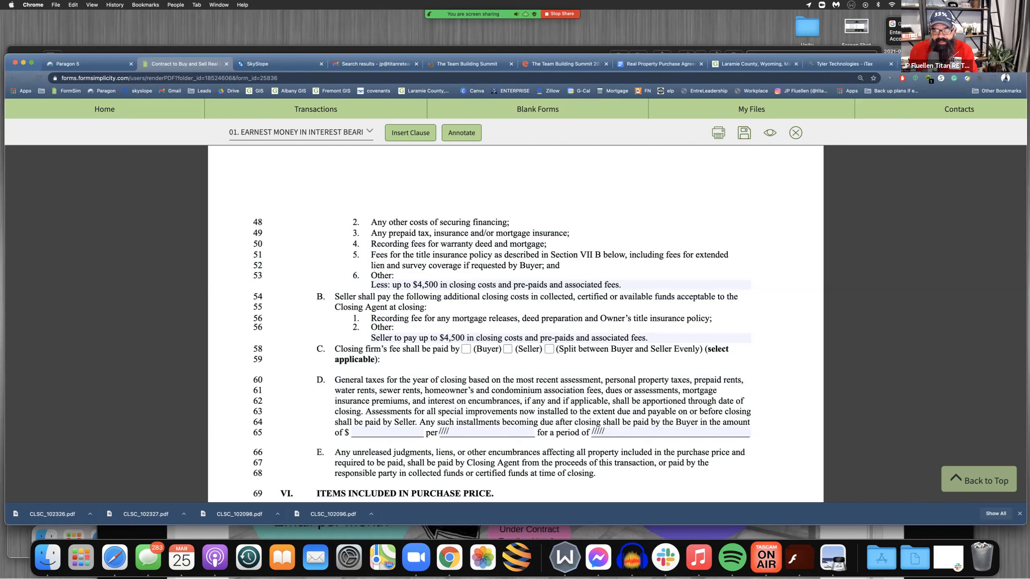
{"action": "left_click_drag", "start_coordinate": [394, 327], "coordinate": [650, 338]}
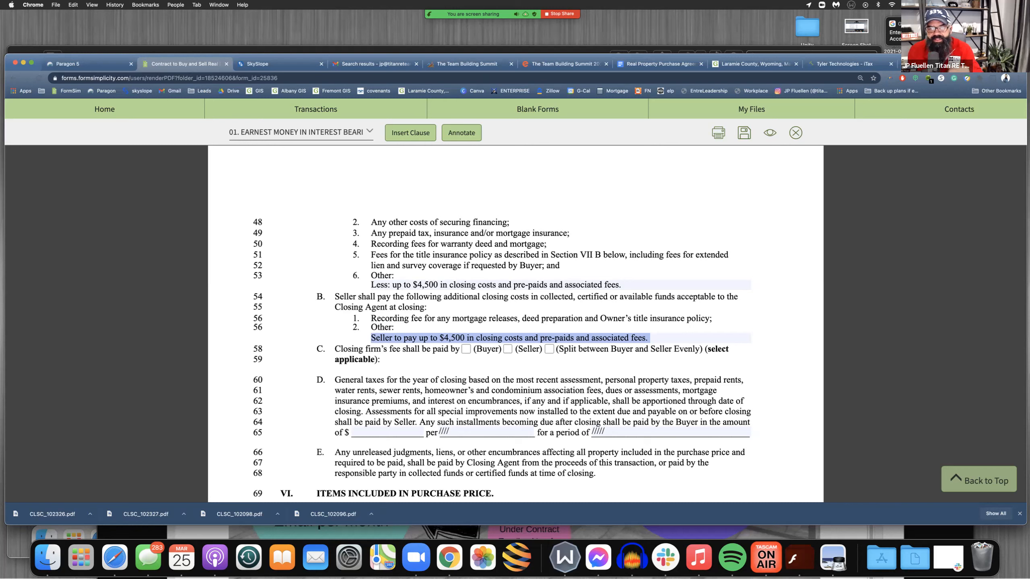
{"action": "left_click", "coordinate": [407, 355]}
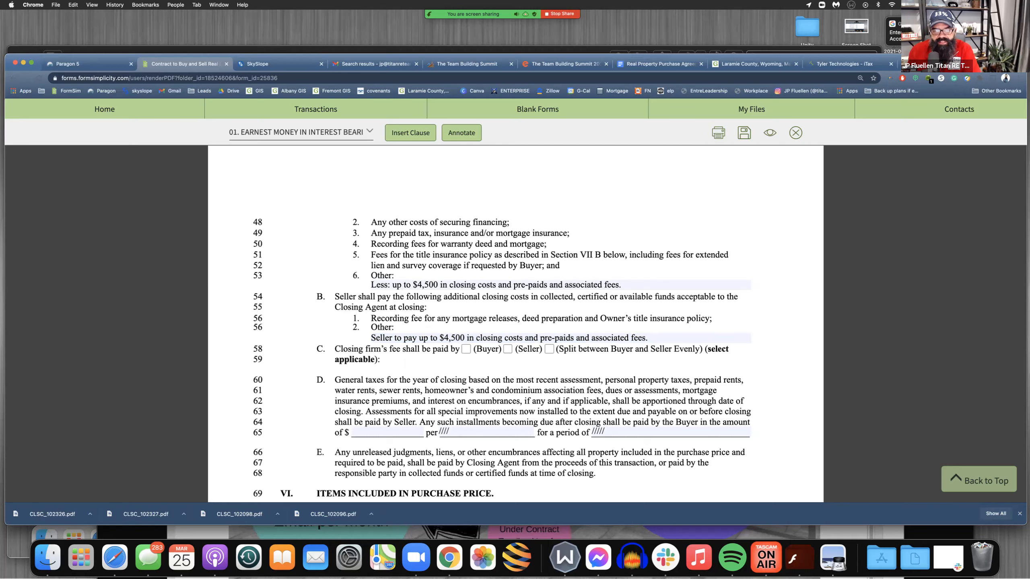
Mark the closing firm's fee in clause C as Split between Buyer and Seller Evenly
{"action": "left_click_drag", "start_coordinate": [335, 349], "coordinate": [460, 349]}
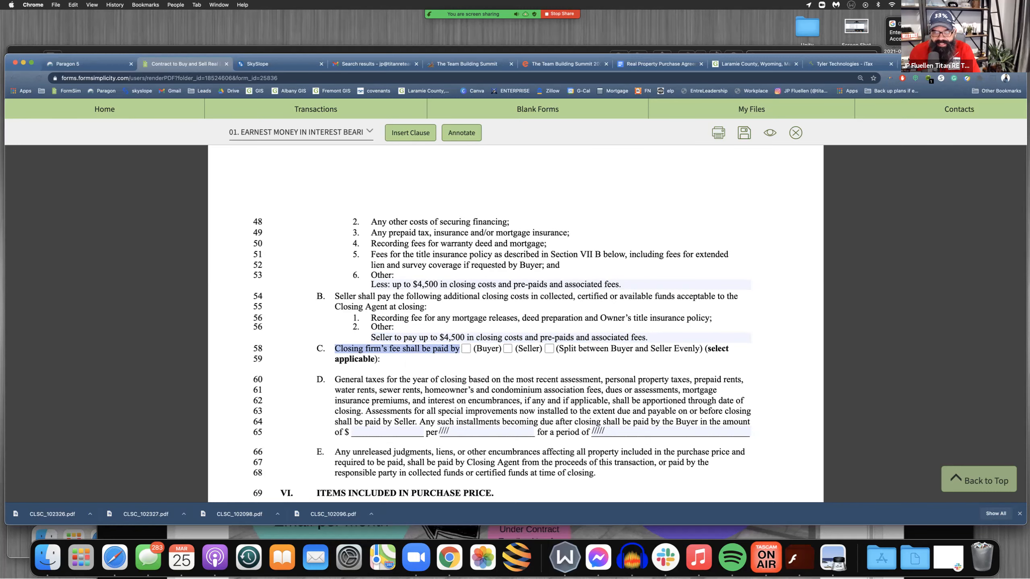
{"action": "left_click", "coordinate": [458, 351]}
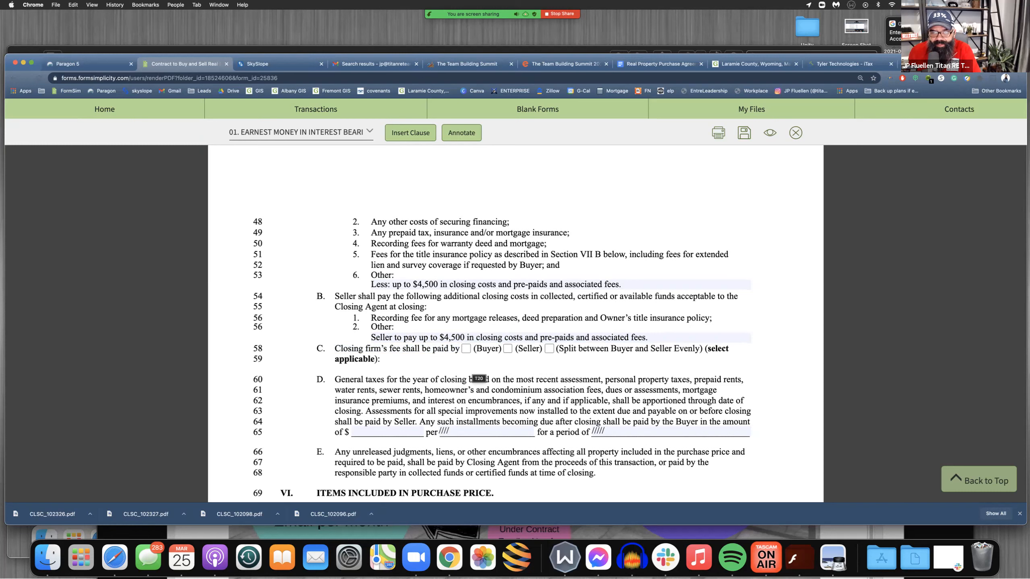
{"action": "left_click", "coordinate": [507, 349]}
{"action": "left_click", "coordinate": [508, 348]}
{"action": "left_click", "coordinate": [549, 349]}
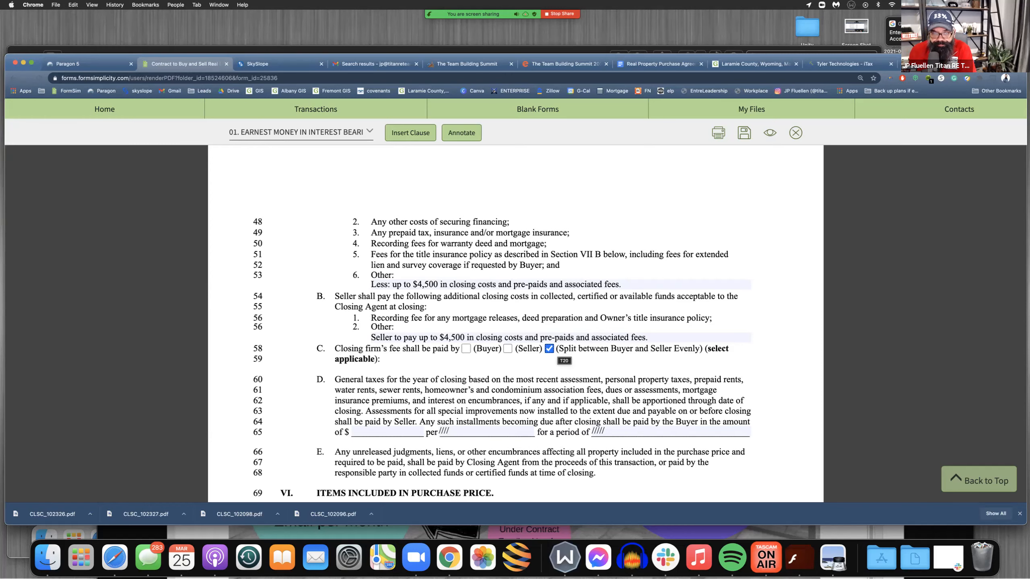
Review clause D on taxes and special assessments, including its installment blanks, and clause E on unreleased judgments, liens and encumbrances
{"action": "scroll", "coordinate": [527, 337], "scroll_direction": "down", "scroll_amount": 3}
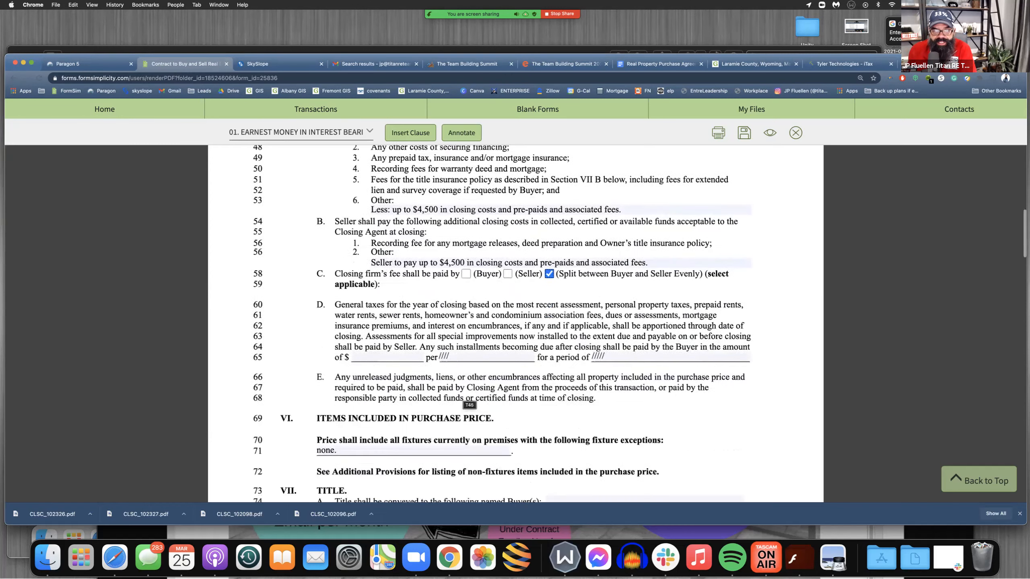
{"action": "scroll", "coordinate": [466, 400], "scroll_direction": "down", "scroll_amount": 1}
{"action": "left_click_drag", "start_coordinate": [335, 271], "coordinate": [751, 325]}
{"action": "scroll", "coordinate": [751, 325], "scroll_direction": "down", "scroll_amount": 1}
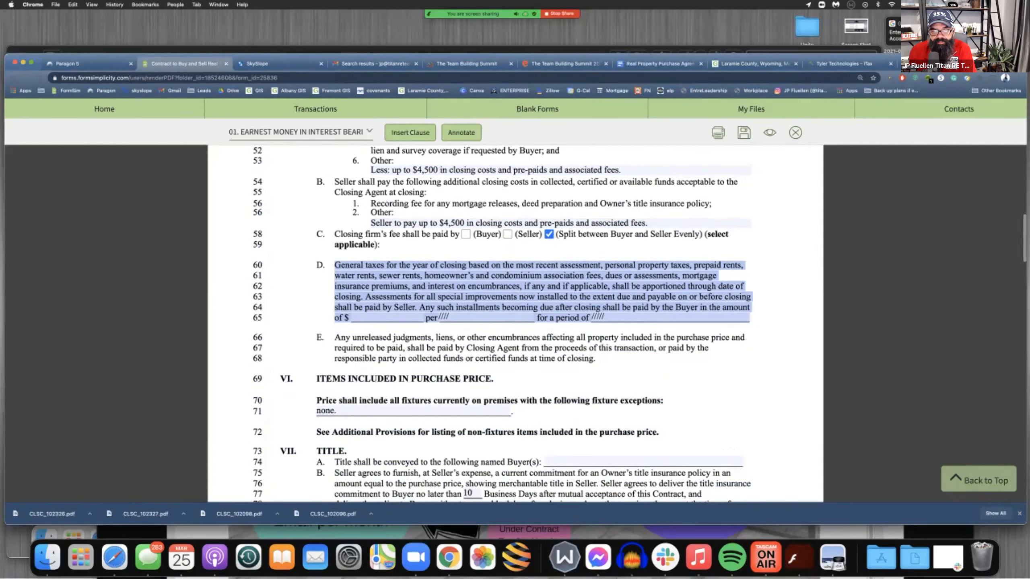
{"action": "left_click", "coordinate": [753, 328]}
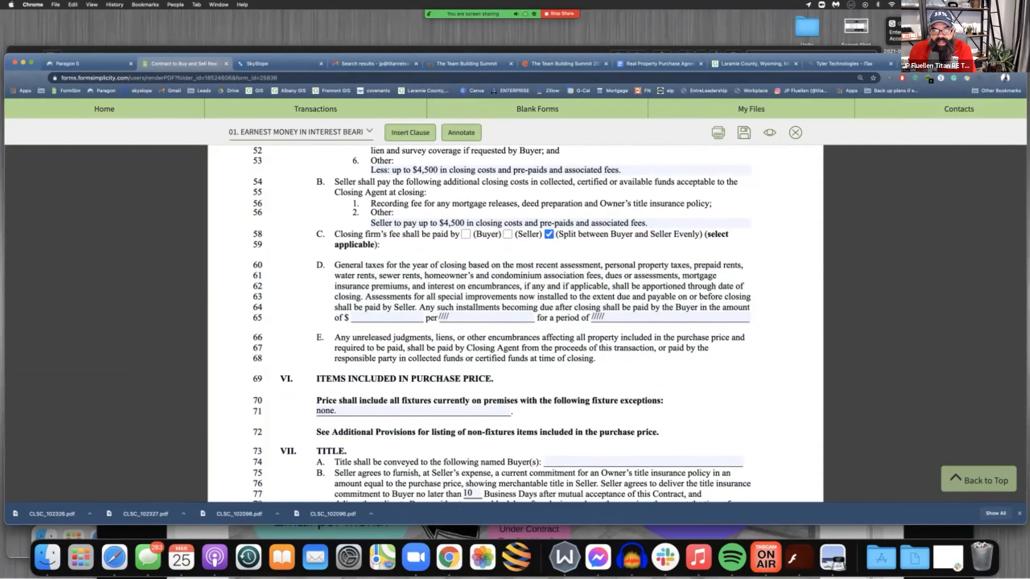
{"action": "left_click_drag", "start_coordinate": [420, 308], "coordinate": [478, 318]}
{"action": "scroll", "coordinate": [479, 318], "scroll_direction": "down", "scroll_amount": 1}
{"action": "left_click", "coordinate": [478, 317]}
{"action": "key", "text": "Tab"}
{"action": "left_click_drag", "start_coordinate": [459, 315], "coordinate": [446, 315]}
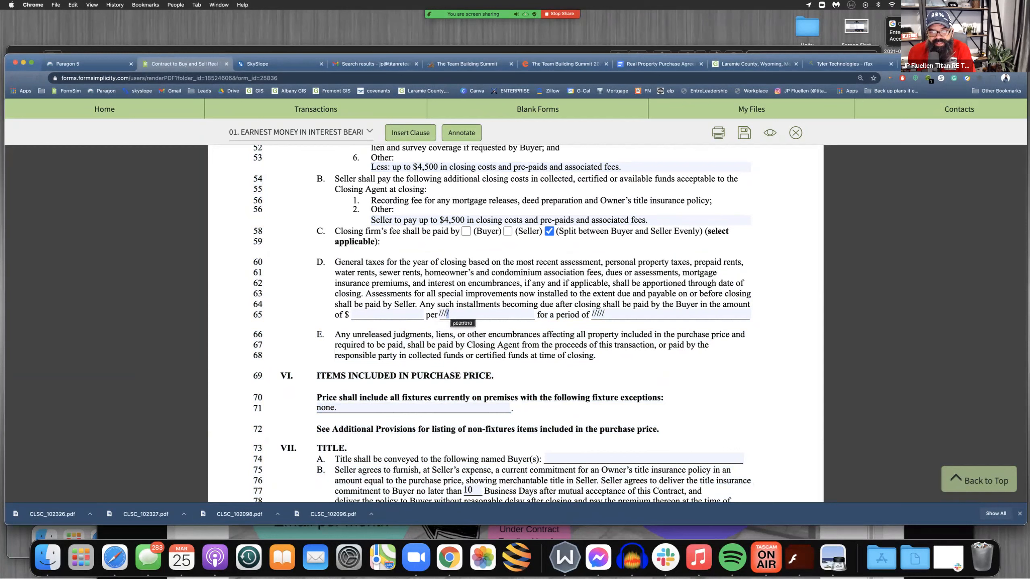
{"action": "left_click_drag", "start_coordinate": [435, 316], "coordinate": [449, 316]}
{"action": "left_click", "coordinate": [449, 316]}
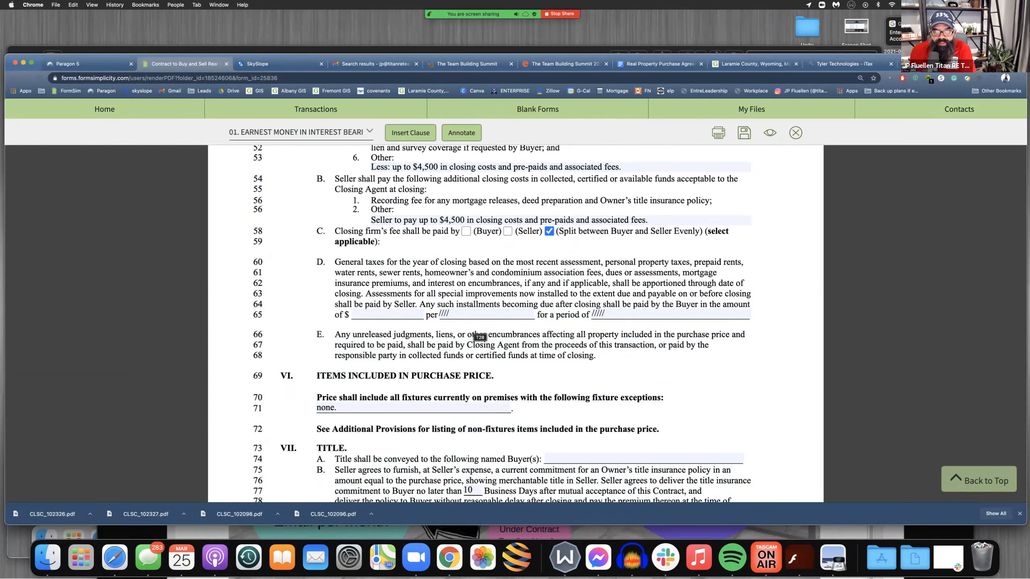
{"action": "scroll", "coordinate": [431, 352], "scroll_direction": "down", "scroll_amount": 3}
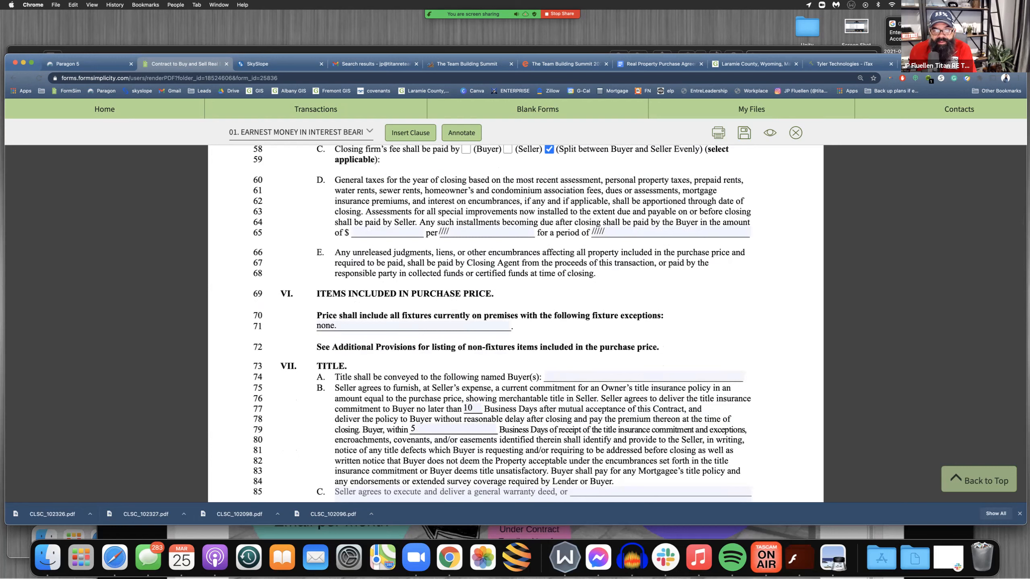
{"action": "left_click_drag", "start_coordinate": [335, 252], "coordinate": [400, 263]}
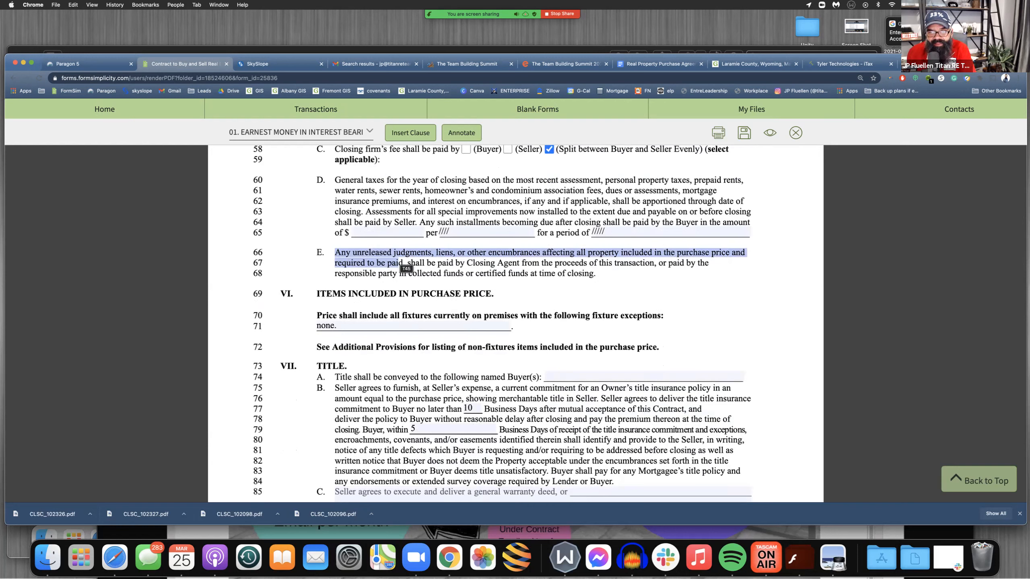
{"action": "left_click", "coordinate": [402, 263]}
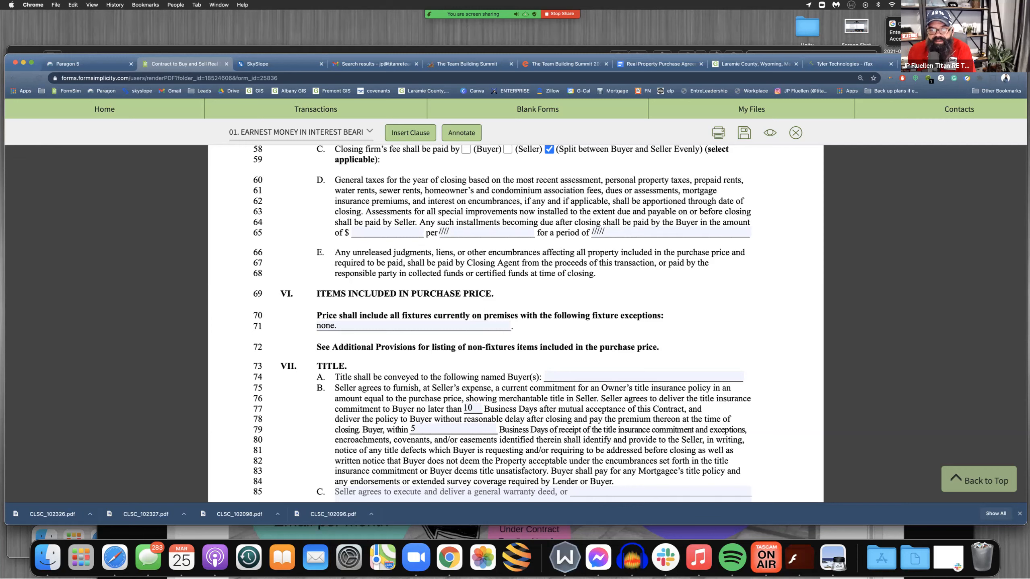
Examine the Title section's named Buyer(s) field and the business-day deadlines for the title insurance commitment and the buyer's response
{"action": "left_click", "coordinate": [588, 377]}
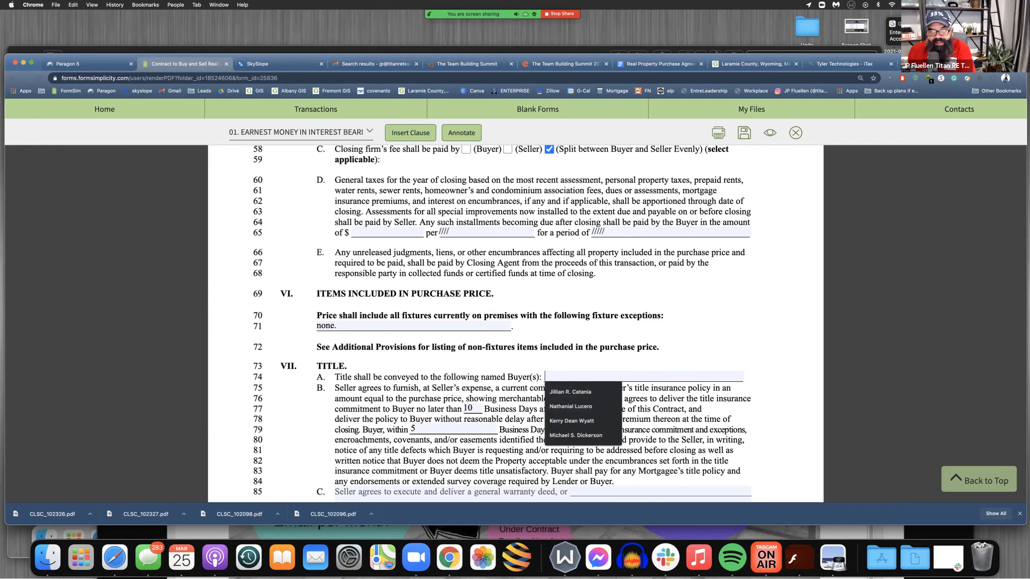
{"action": "key", "text": "Escape"}
{"action": "left_click_drag", "start_coordinate": [391, 408], "coordinate": [659, 409]}
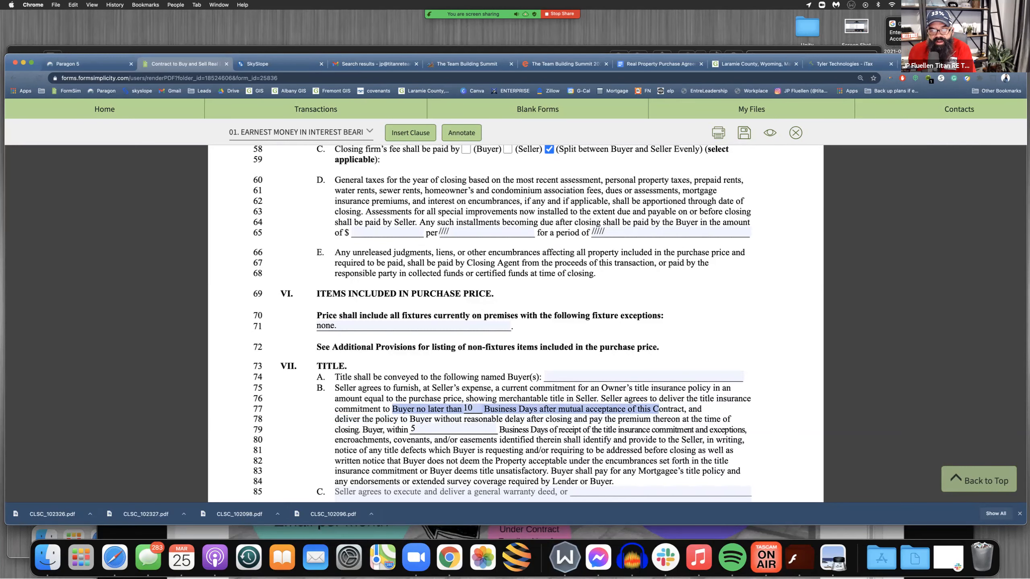
{"action": "left_click", "coordinate": [658, 409]}
{"action": "scroll", "coordinate": [516, 324], "scroll_direction": "down", "scroll_amount": 2}
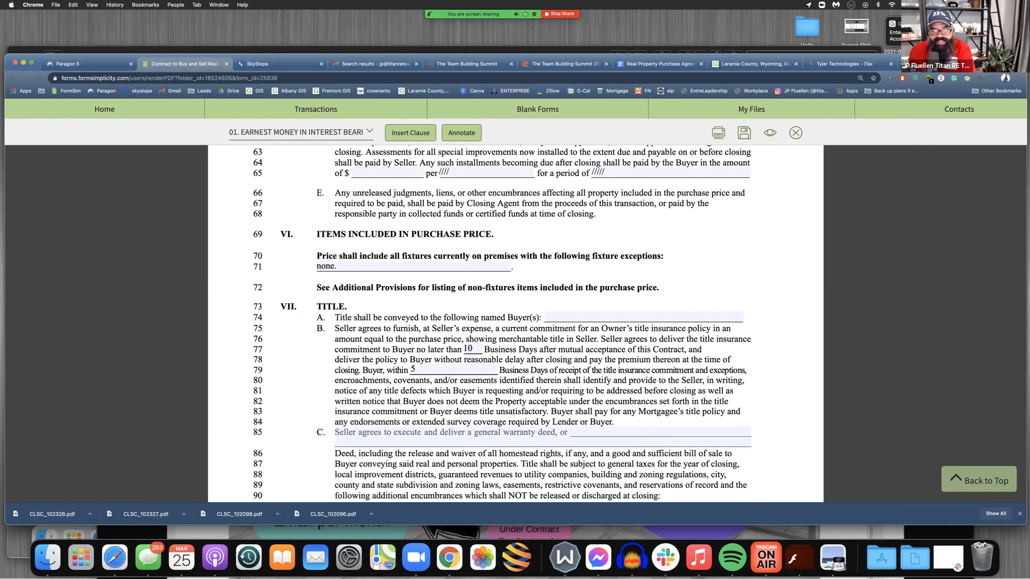
{"action": "key", "text": "super+a"}
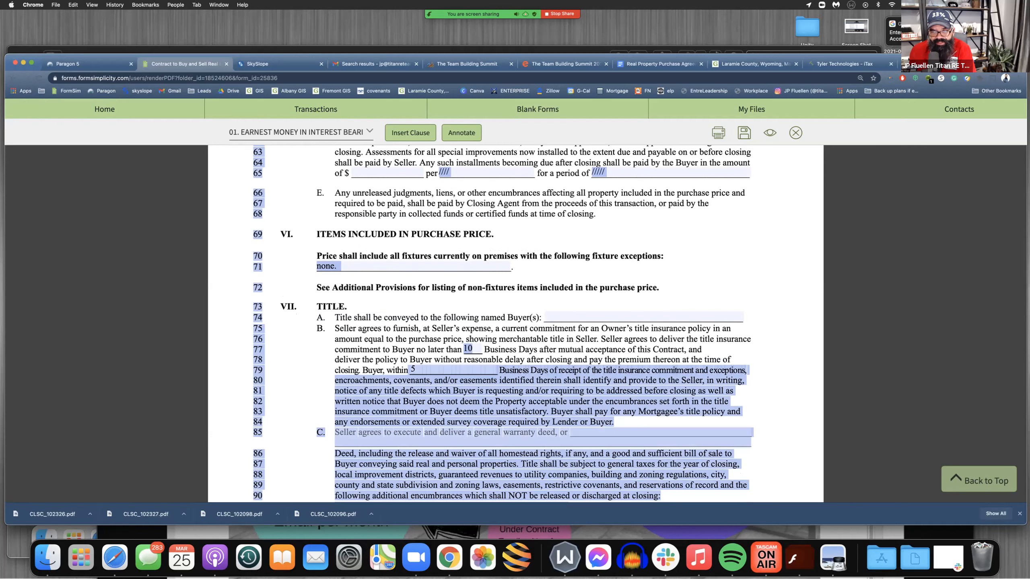
{"action": "left_click", "coordinate": [410, 370]}
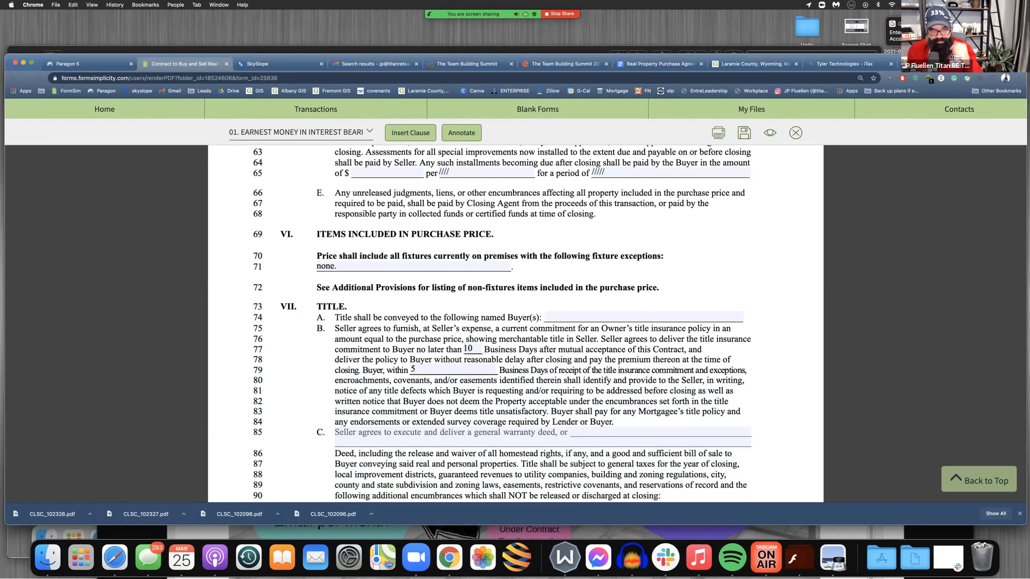
Review Title clause C on the warranty deed, what title is subject to, and the additional encumbrances not released at closing
{"action": "scroll", "coordinate": [516, 325], "scroll_direction": "down", "scroll_amount": 3}
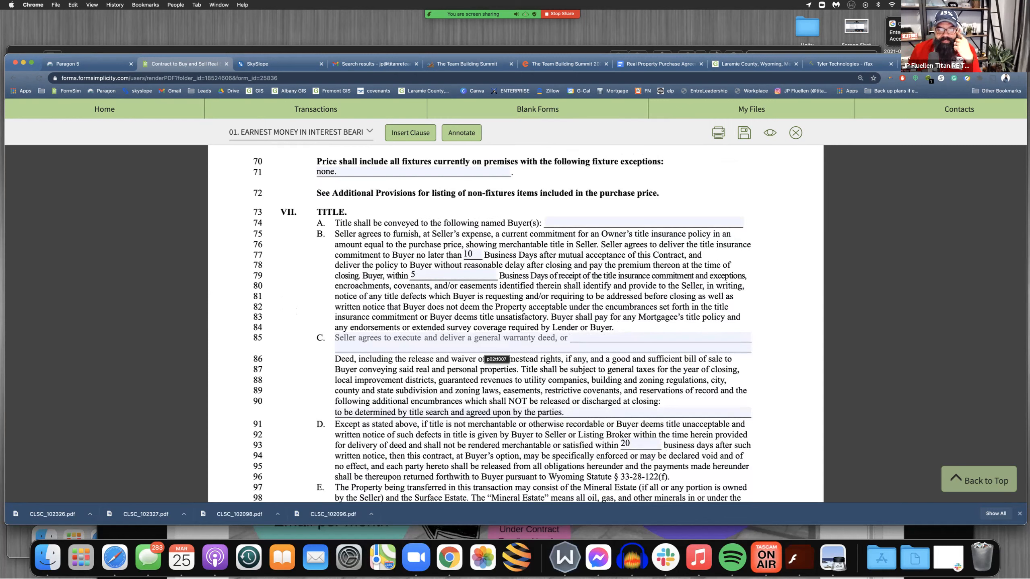
{"action": "scroll", "coordinate": [497, 356], "scroll_direction": "down", "scroll_amount": 3}
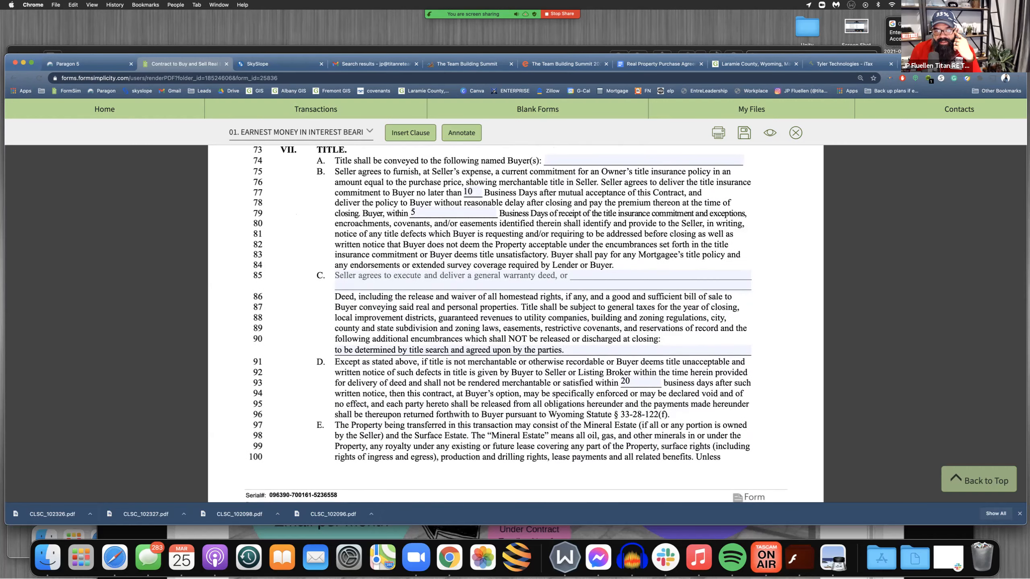
{"action": "left_click_drag", "start_coordinate": [526, 307], "coordinate": [705, 329]}
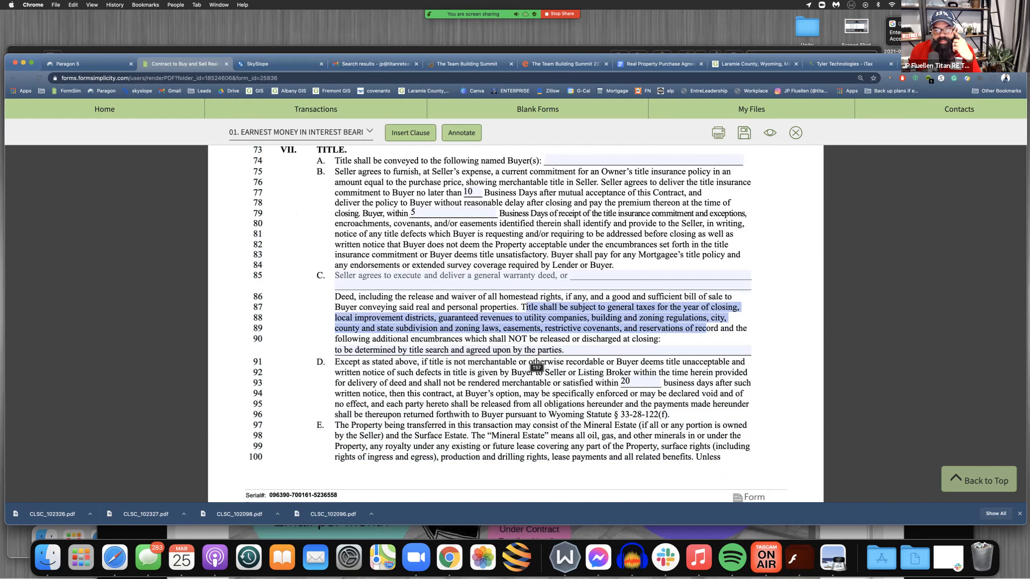
{"action": "left_click", "coordinate": [567, 350]}
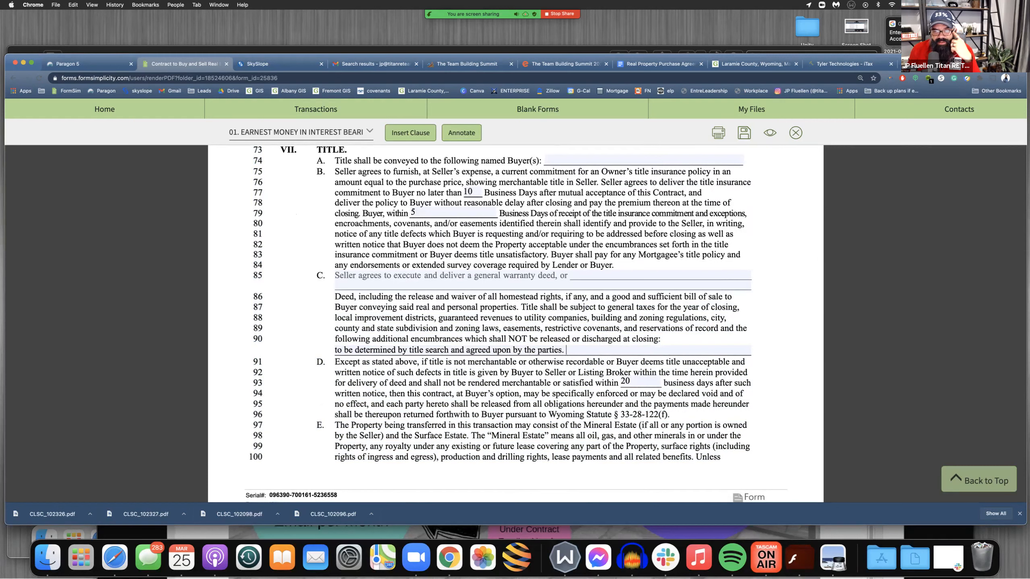
{"action": "left_click_drag", "start_coordinate": [566, 350], "coordinate": [335, 350]}
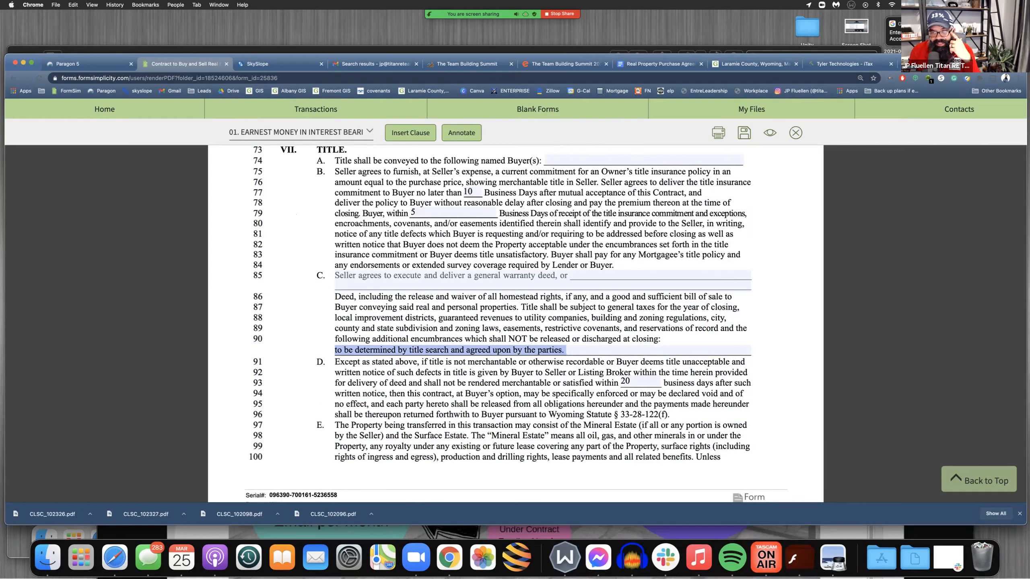
{"action": "left_click", "coordinate": [489, 370]}
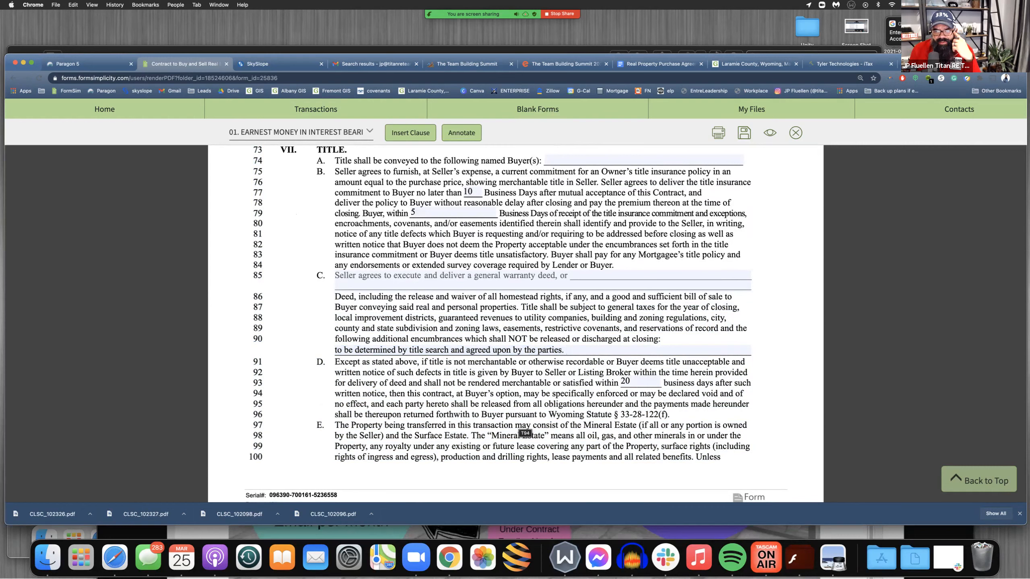
Review Title clause D on the business-day period for curing title defects and the return of payments to Buyer
{"action": "double_click", "coordinate": [625, 381]}
{"action": "left_click", "coordinate": [630, 381]}
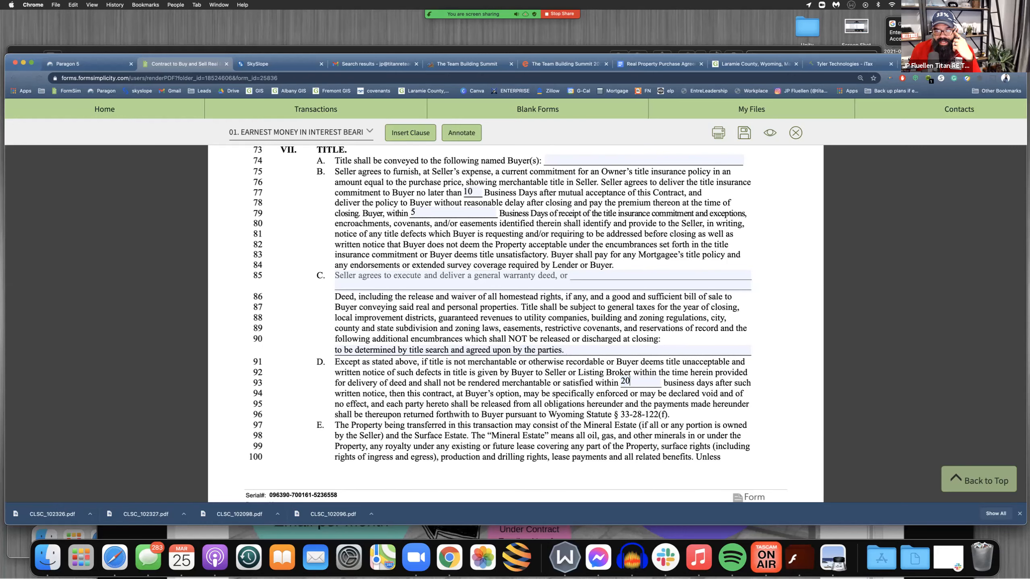
{"action": "scroll", "coordinate": [515, 324], "scroll_direction": "down", "scroll_amount": 5}
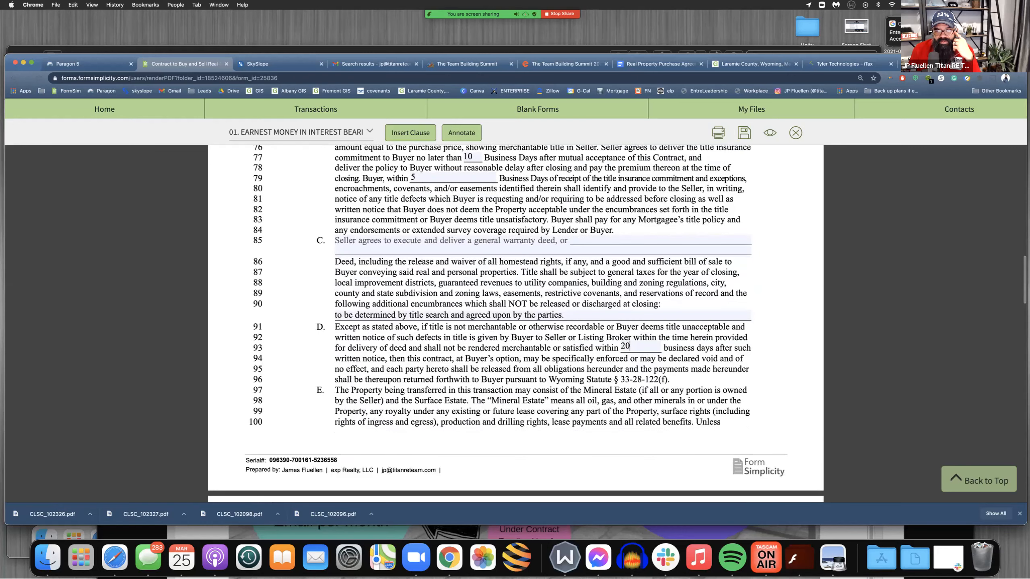
{"action": "scroll", "coordinate": [515, 324], "scroll_direction": "down", "scroll_amount": 4}
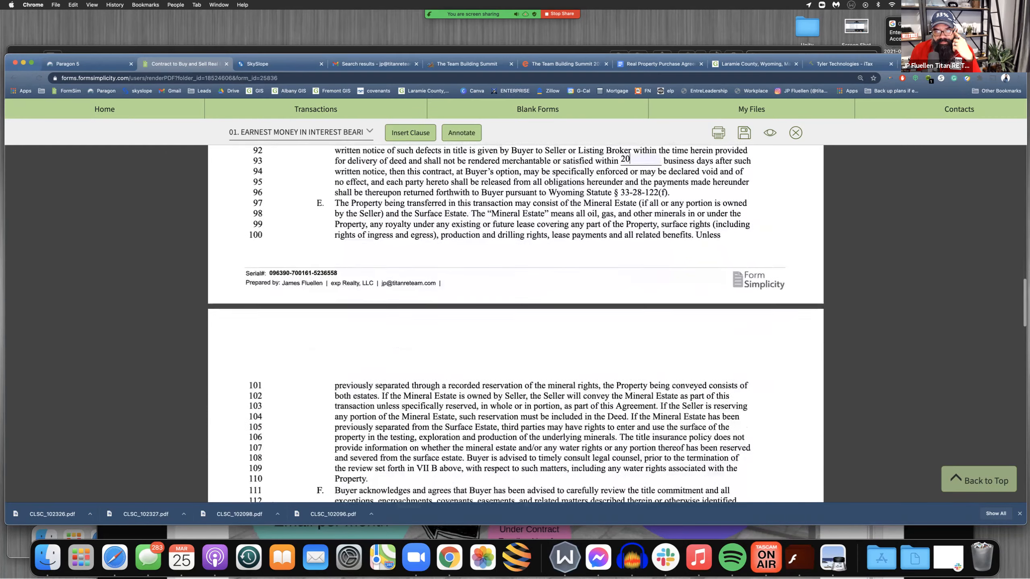
{"action": "left_click_drag", "start_coordinate": [546, 191], "coordinate": [675, 181]}
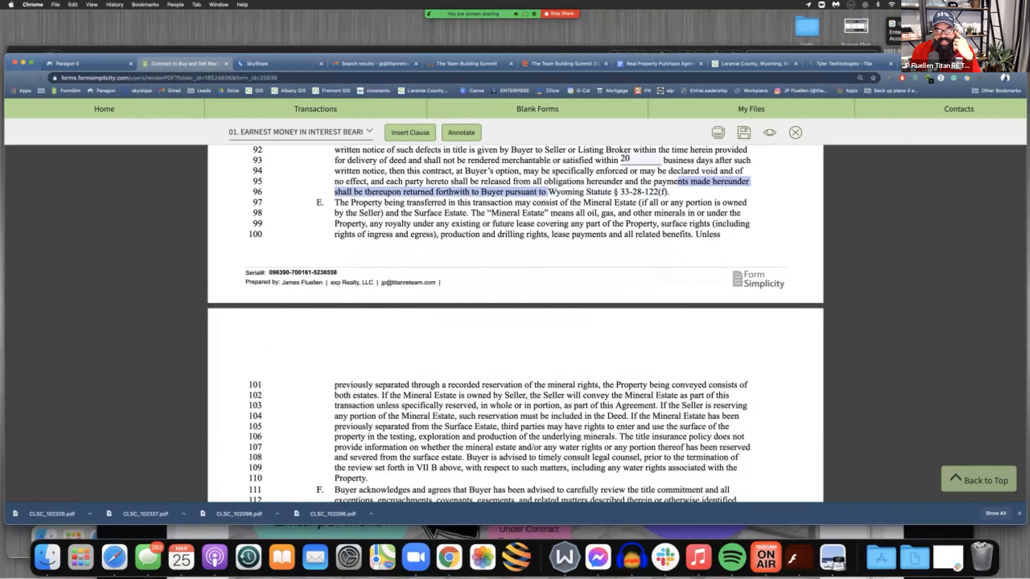
{"action": "left_click", "coordinate": [527, 282]}
Examine the closing date and business-day alternative fields in clause A of Closing and Possession
{"action": "scroll", "coordinate": [514, 325], "scroll_direction": "down", "scroll_amount": 10}
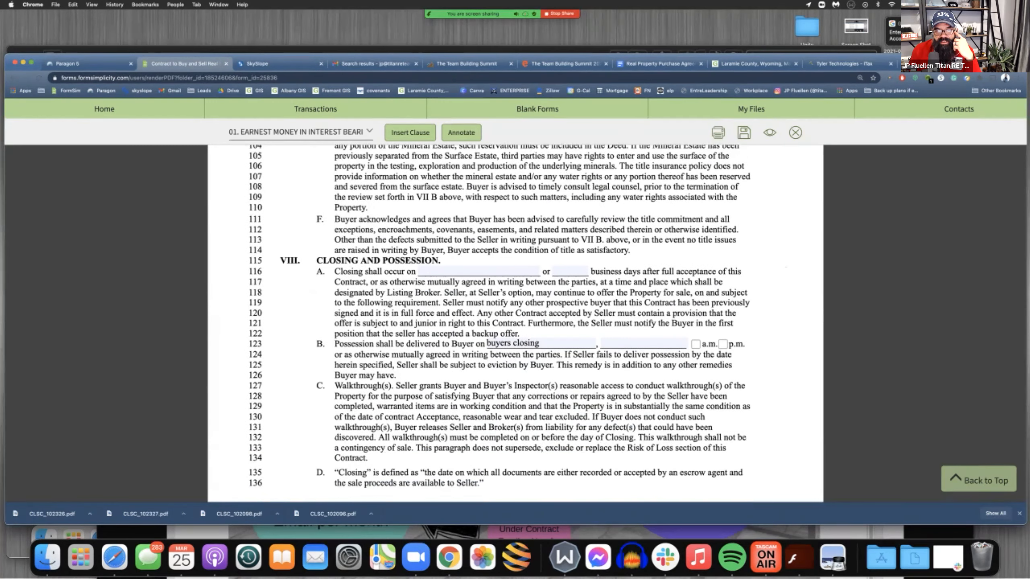
{"action": "left_click", "coordinate": [478, 272]}
{"action": "key", "text": "Escape"}
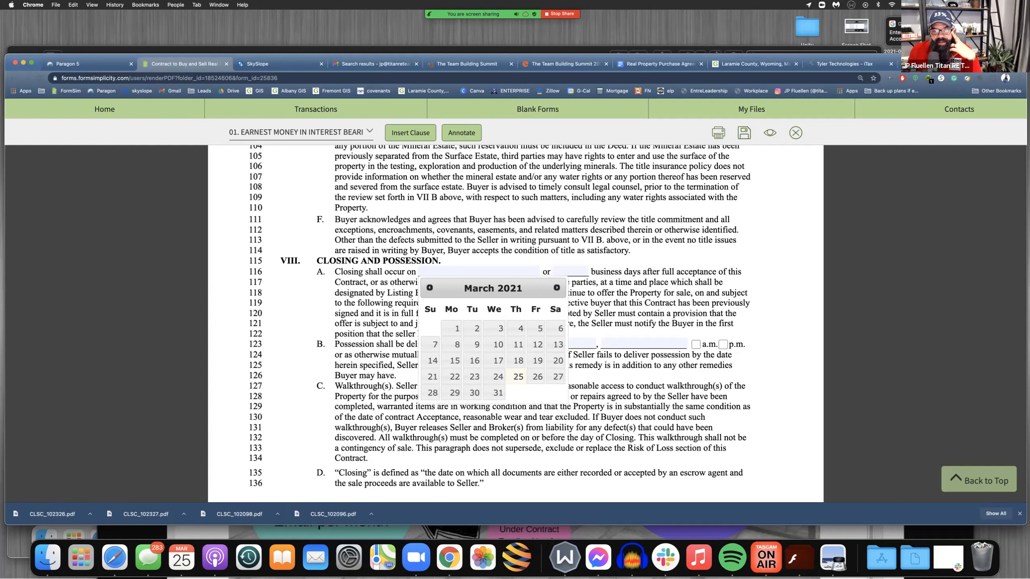
{"action": "key", "text": "Escape"}
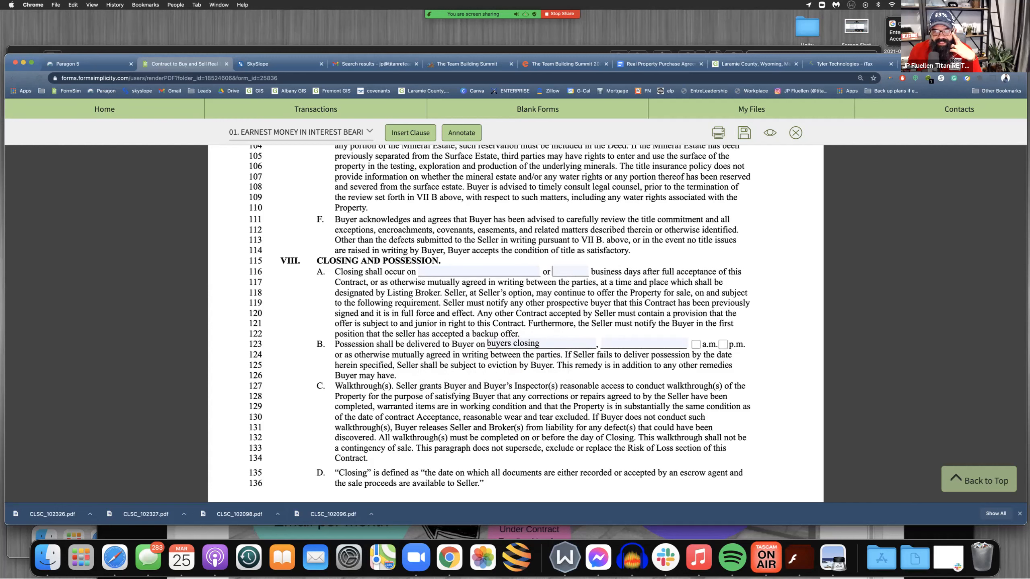
{"action": "left_click", "coordinate": [466, 271]}
{"action": "key", "text": "Escape"}
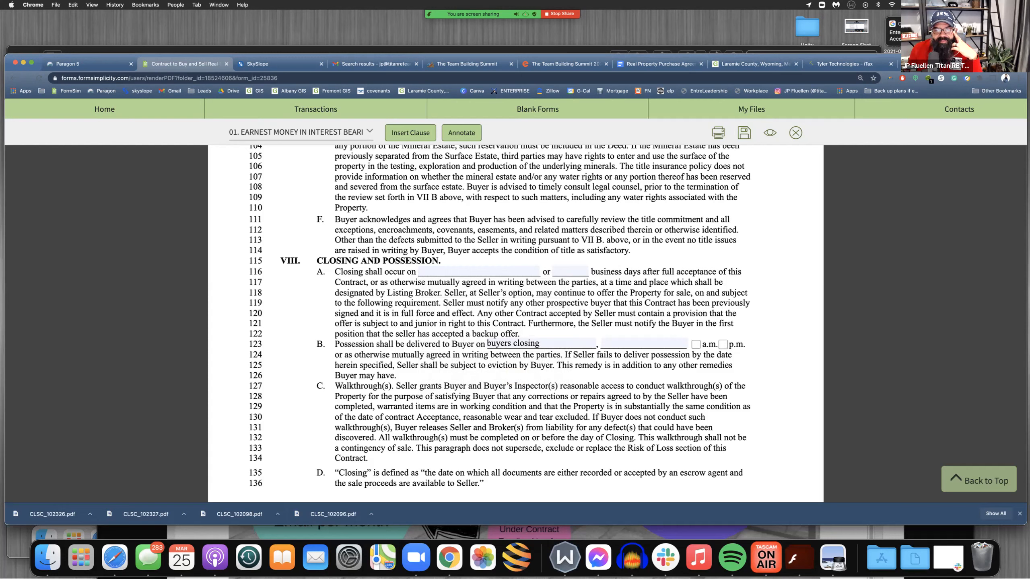
Examine the possession date field in clause B of Closing and Possession and the clauses on walkthroughs and closing
{"action": "left_click_drag", "start_coordinate": [335, 344], "coordinate": [484, 487]}
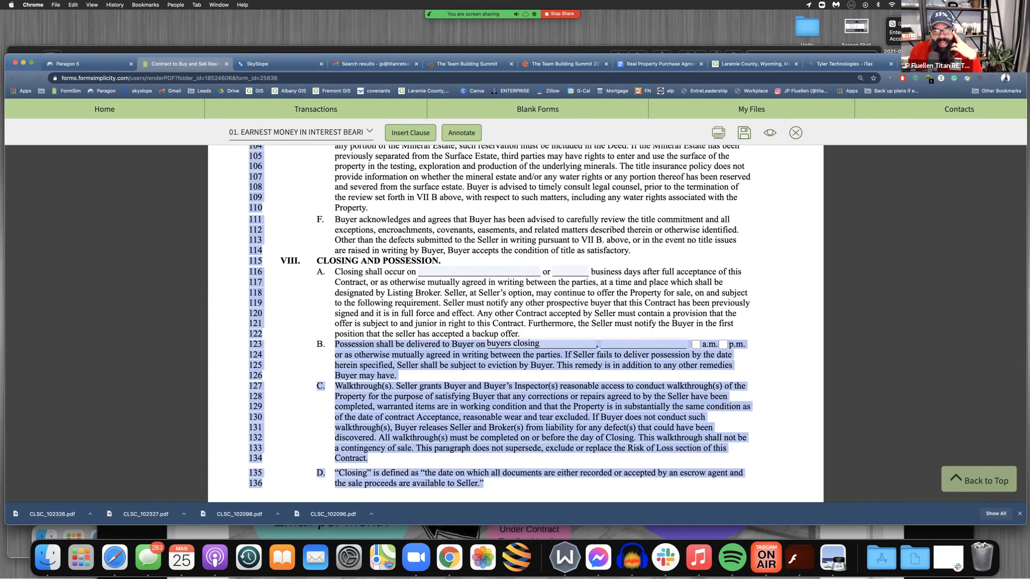
{"action": "left_click", "coordinate": [488, 343]}
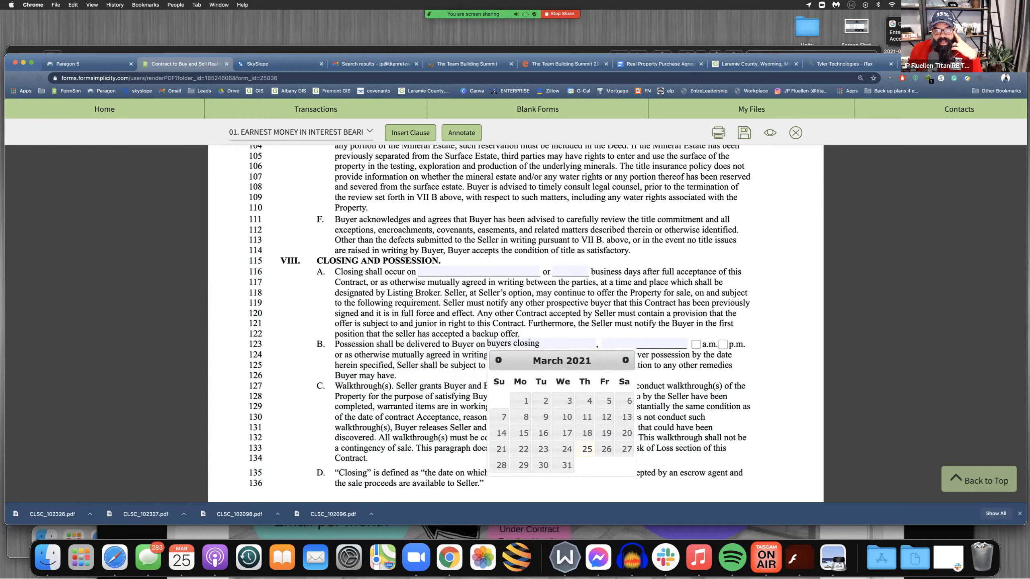
{"action": "key", "text": "Escape"}
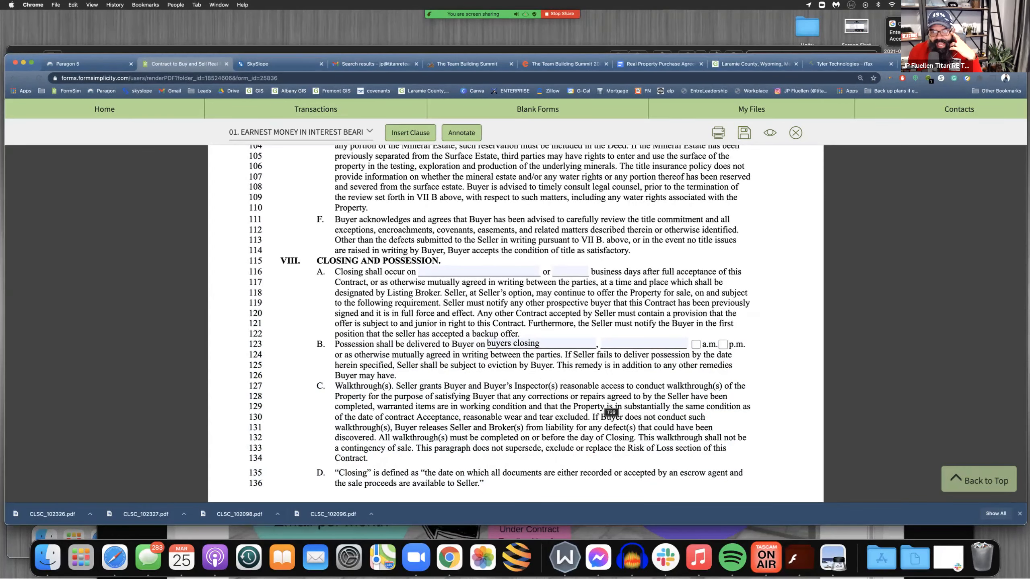
Review Condition of Property item A.1 on known code, zoning and covenant violations and its exceptions field
{"action": "scroll", "coordinate": [587, 444], "scroll_direction": "down", "scroll_amount": 6}
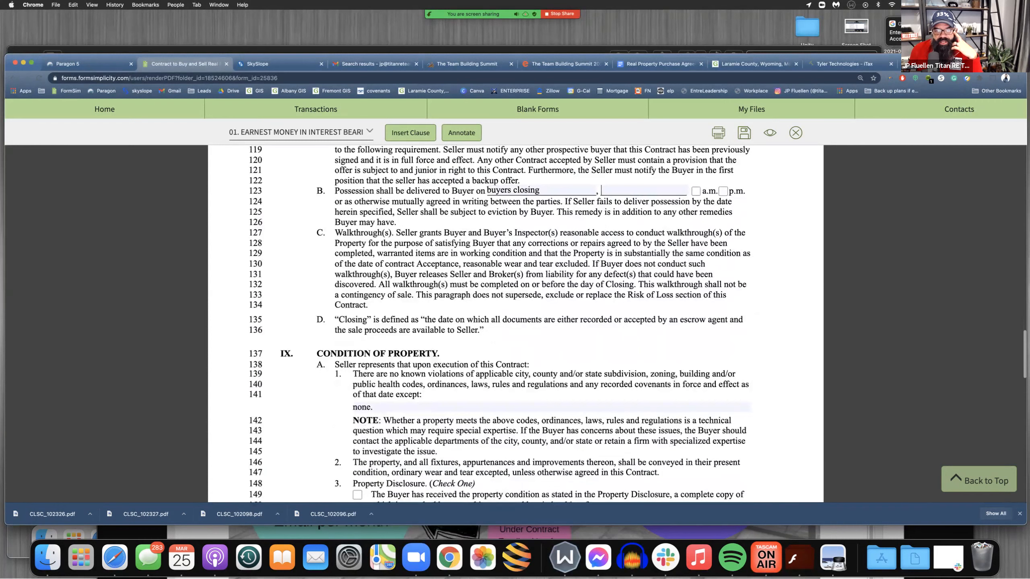
{"action": "scroll", "coordinate": [500, 299], "scroll_direction": "down", "scroll_amount": 2}
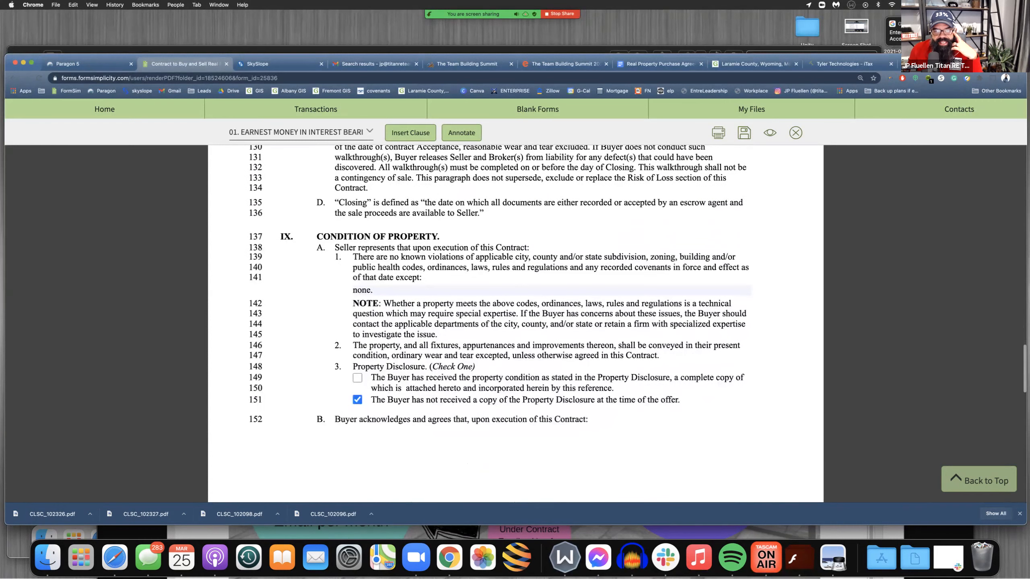
{"action": "left_click_drag", "start_coordinate": [358, 258], "coordinate": [466, 268]}
{"action": "left_click_drag", "start_coordinate": [377, 291], "coordinate": [352, 291]}
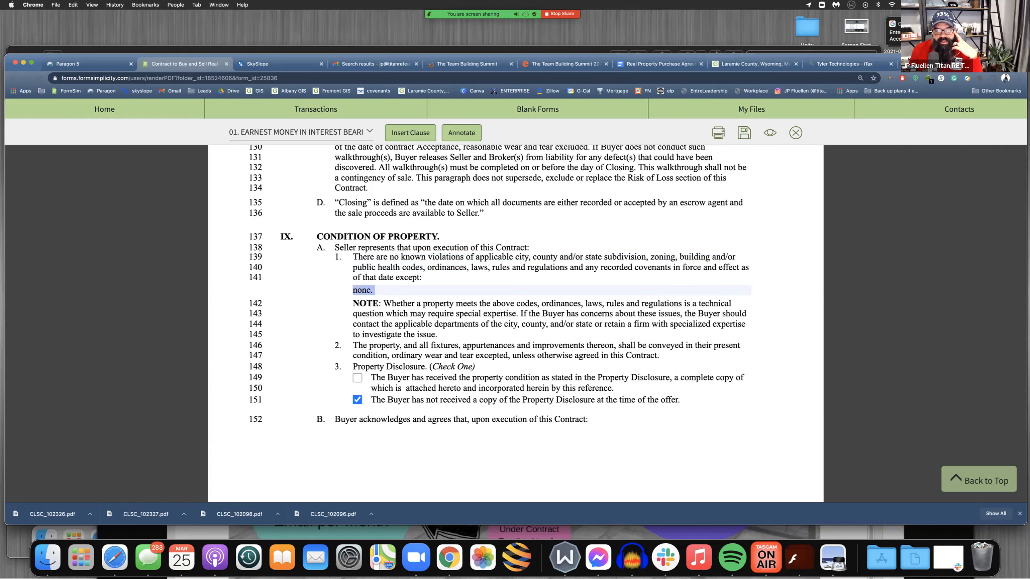
Review the Property Disclosure options in Condition of Property, including the one for a Buyer who has not received a copy
{"action": "scroll", "coordinate": [356, 291], "scroll_direction": "down", "scroll_amount": 5}
{"action": "scroll", "coordinate": [515, 304], "scroll_direction": "down", "scroll_amount": 1}
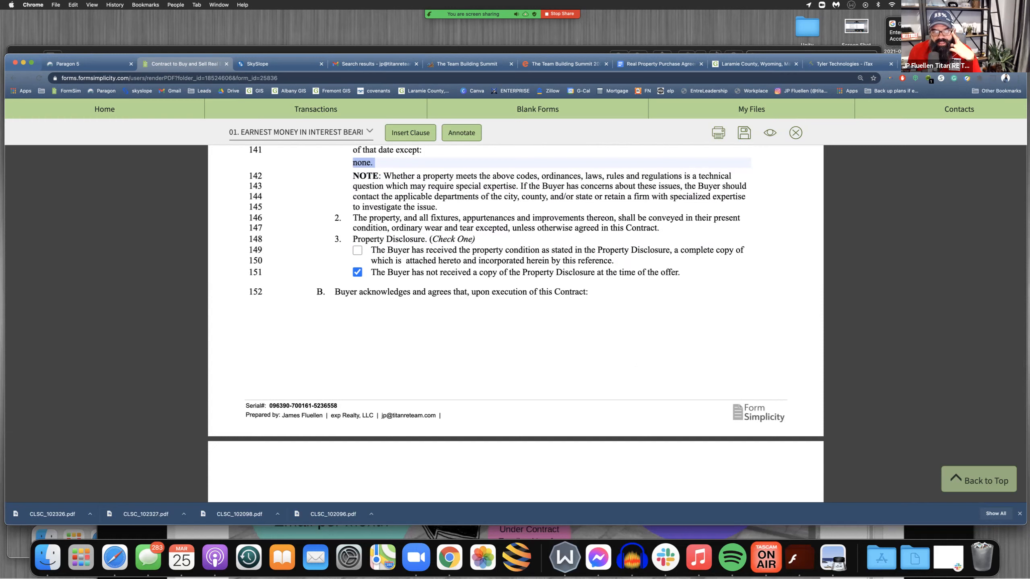
{"action": "left_click_drag", "start_coordinate": [376, 272], "coordinate": [682, 273]}
{"action": "left_click", "coordinate": [685, 275]}
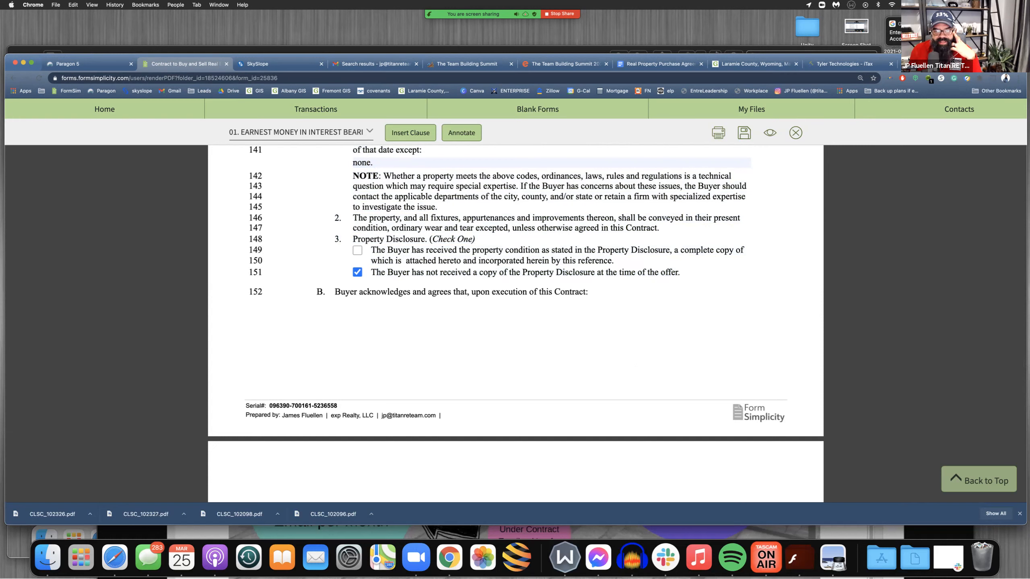
{"action": "scroll", "coordinate": [515, 324], "scroll_direction": "down", "scroll_amount": 10}
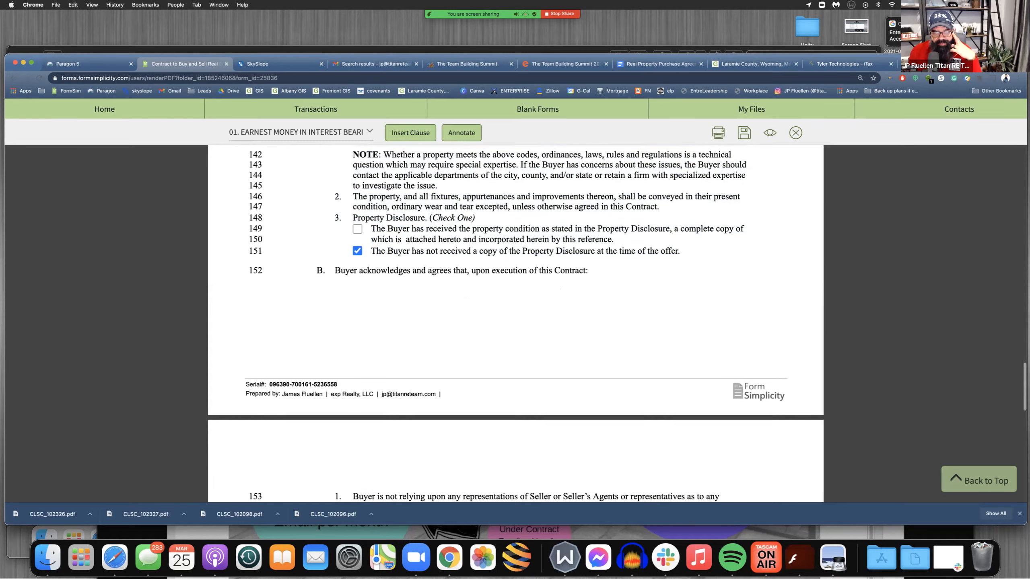
{"action": "scroll", "coordinate": [515, 324], "scroll_direction": "up", "scroll_amount": 5}
Set the Objection Deadline date in Inspections by Buyer clause A to March 23, 2021
{"action": "scroll", "coordinate": [515, 325], "scroll_direction": "down", "scroll_amount": 5}
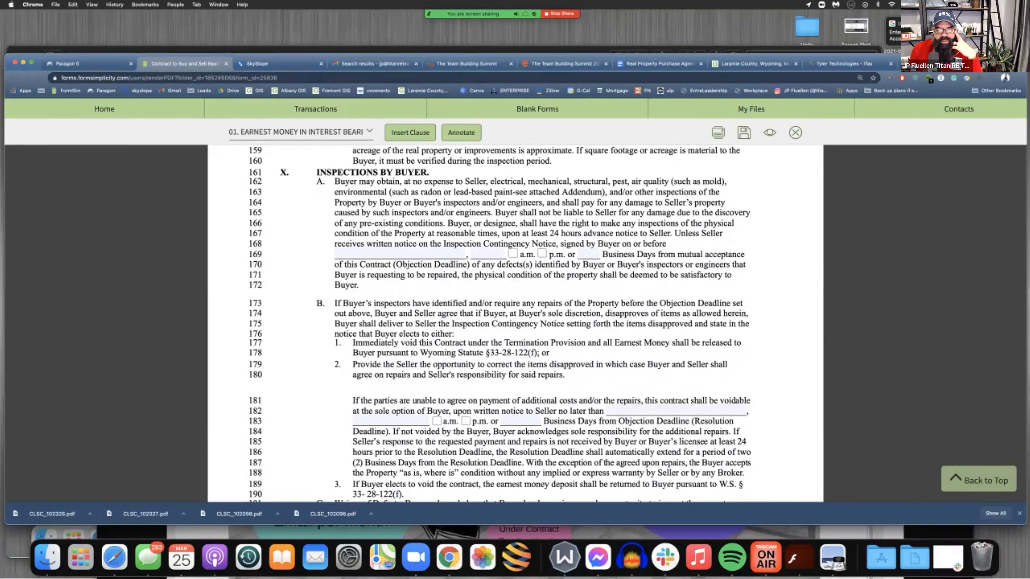
{"action": "left_click", "coordinate": [335, 254]}
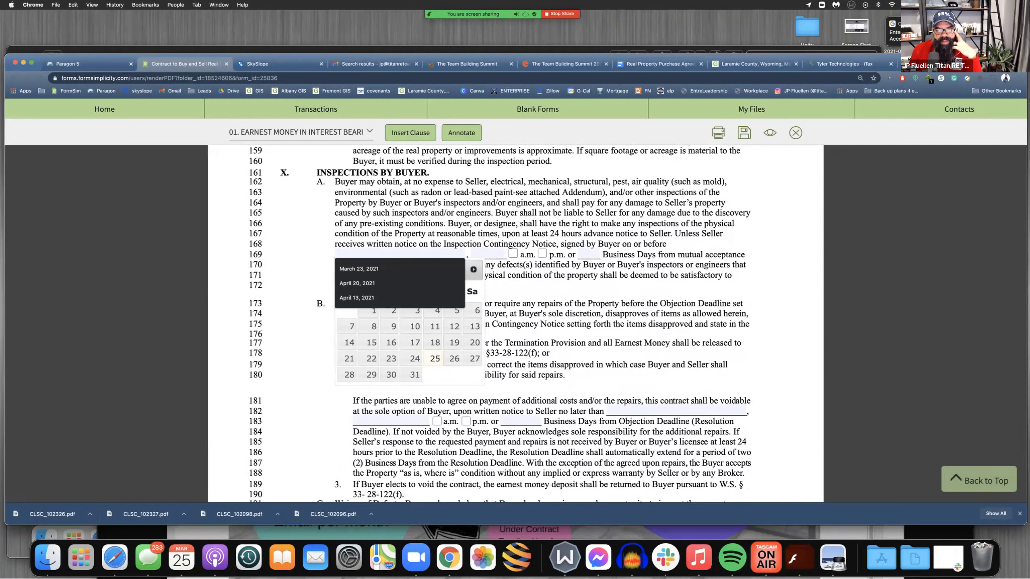
{"action": "key", "text": "Escape"}
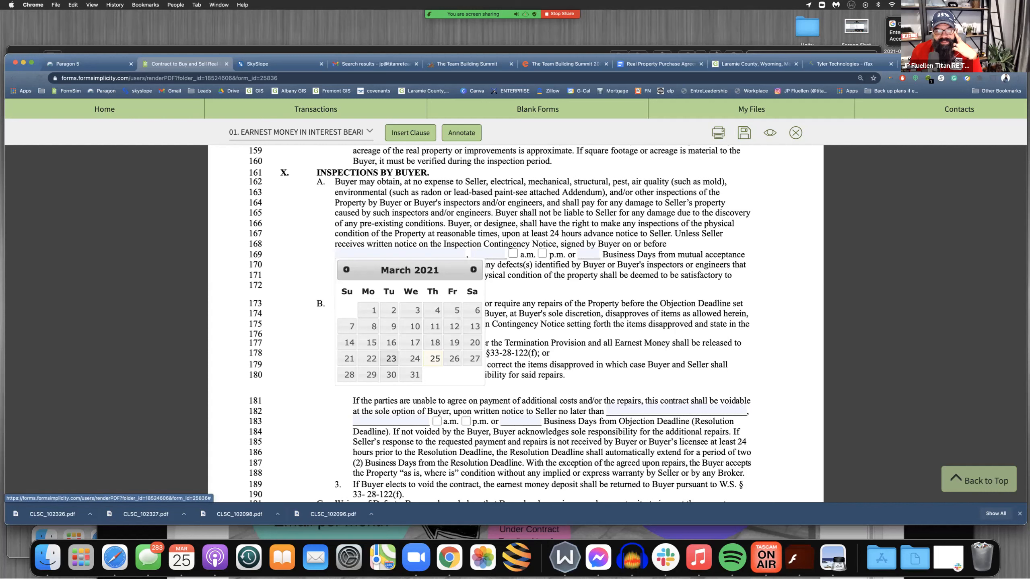
{"action": "left_click", "coordinate": [391, 358]}
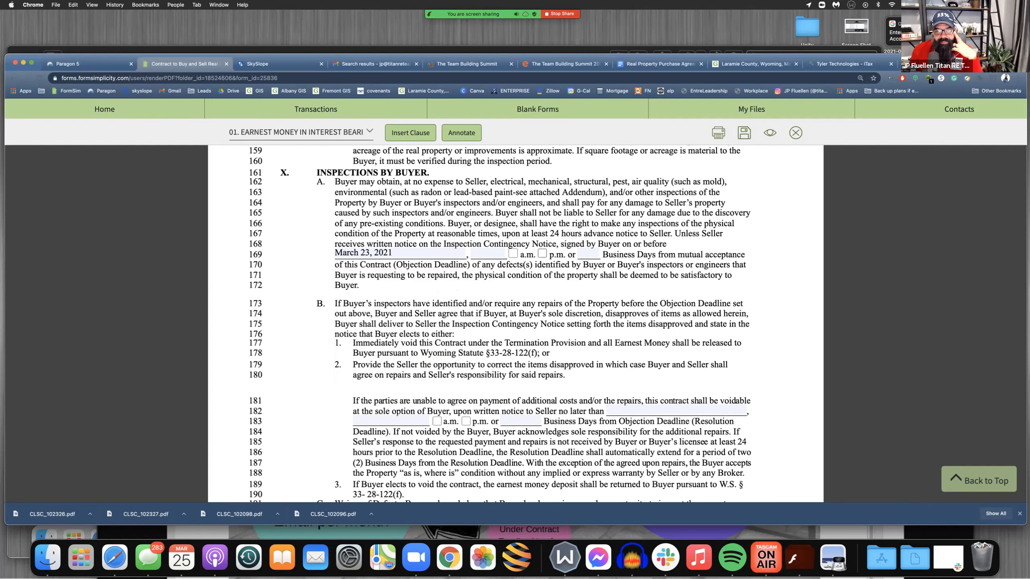
{"action": "left_click_drag", "start_coordinate": [444, 244], "coordinate": [602, 254]}
{"action": "left_click", "coordinate": [602, 254]}
{"action": "left_click_drag", "start_coordinate": [394, 253], "coordinate": [333, 253]}
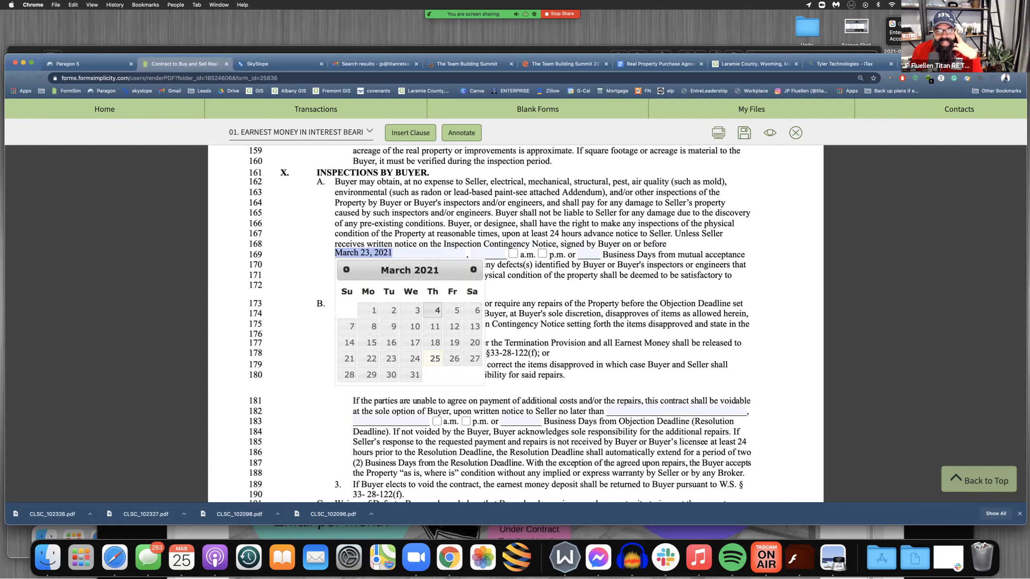
{"action": "left_click", "coordinate": [432, 311]}
{"action": "scroll", "coordinate": [516, 324], "scroll_direction": "down", "scroll_amount": 1}
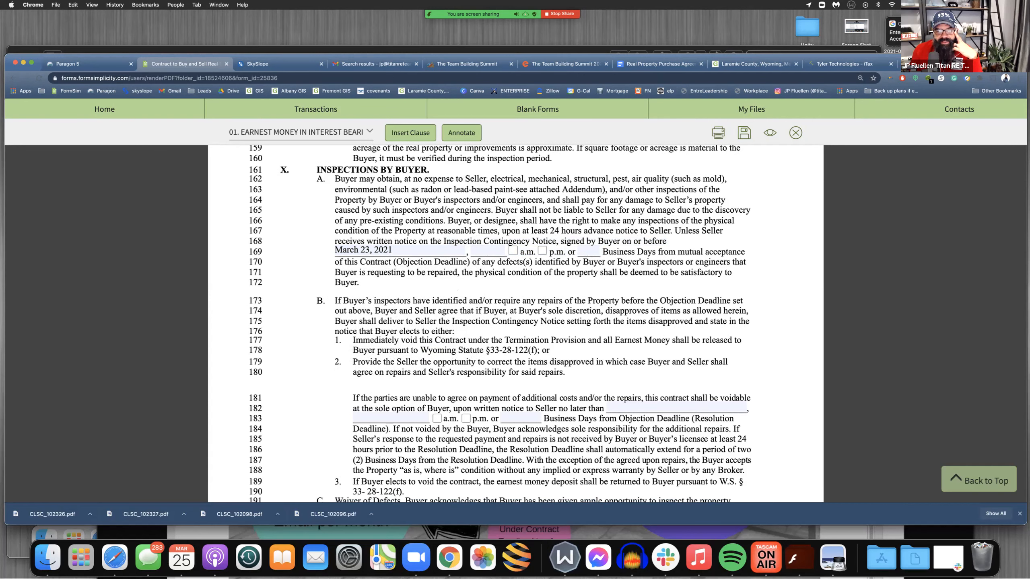
Review Inspections clause B on the Buyer's repair options and examine the Resolution Deadline date field
{"action": "scroll", "coordinate": [516, 324], "scroll_direction": "up", "scroll_amount": 1}
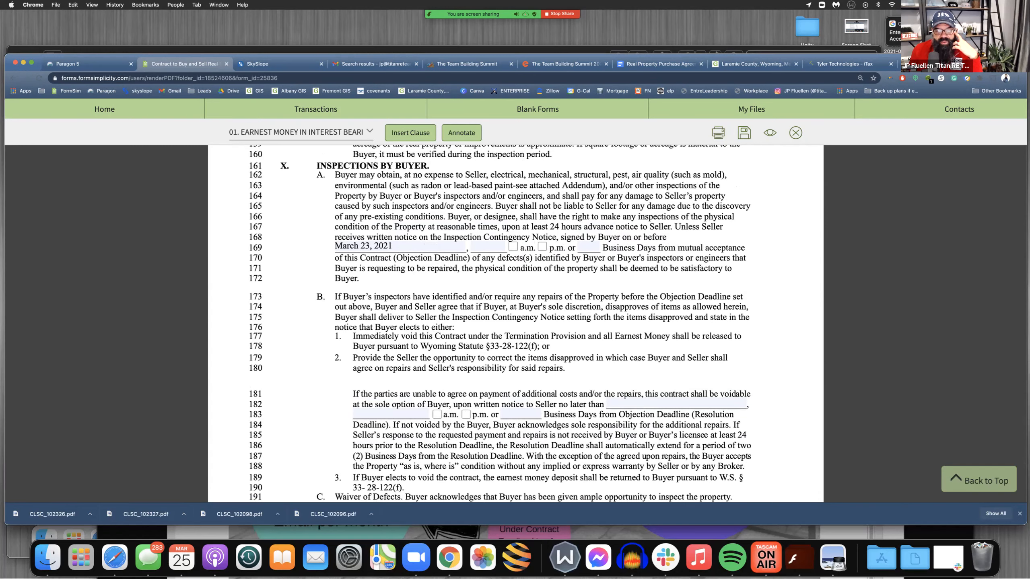
{"action": "scroll", "coordinate": [515, 324], "scroll_direction": "down", "scroll_amount": 3}
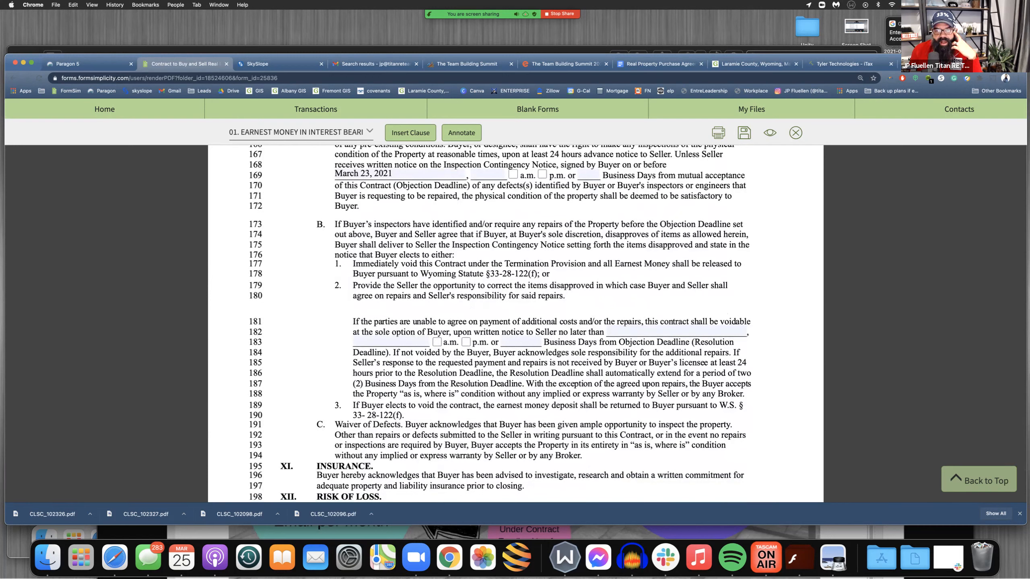
{"action": "left_click", "coordinate": [675, 332]}
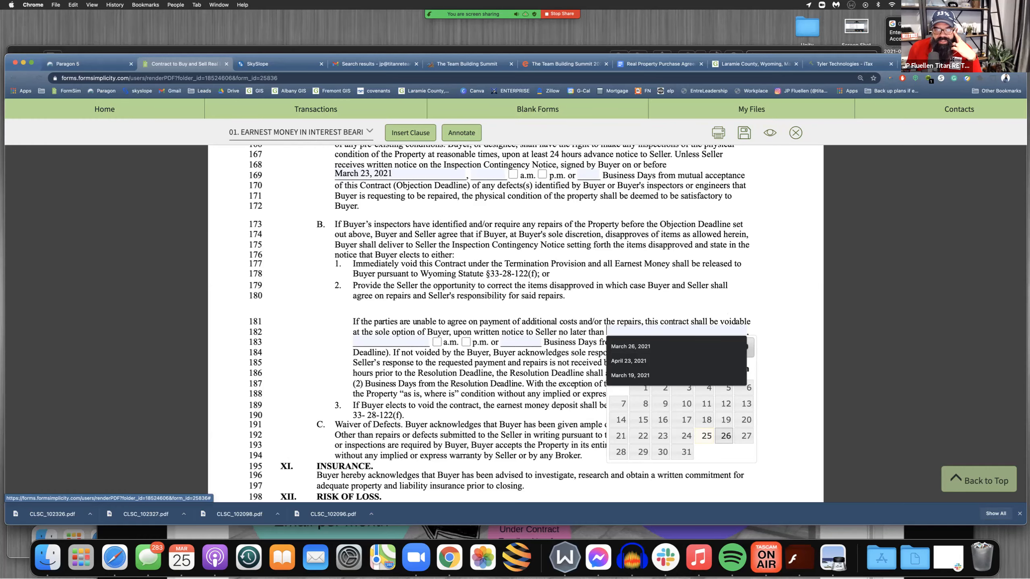
{"action": "scroll", "coordinate": [725, 438], "scroll_direction": "up", "scroll_amount": 5}
{"action": "left_click", "coordinate": [774, 400]}
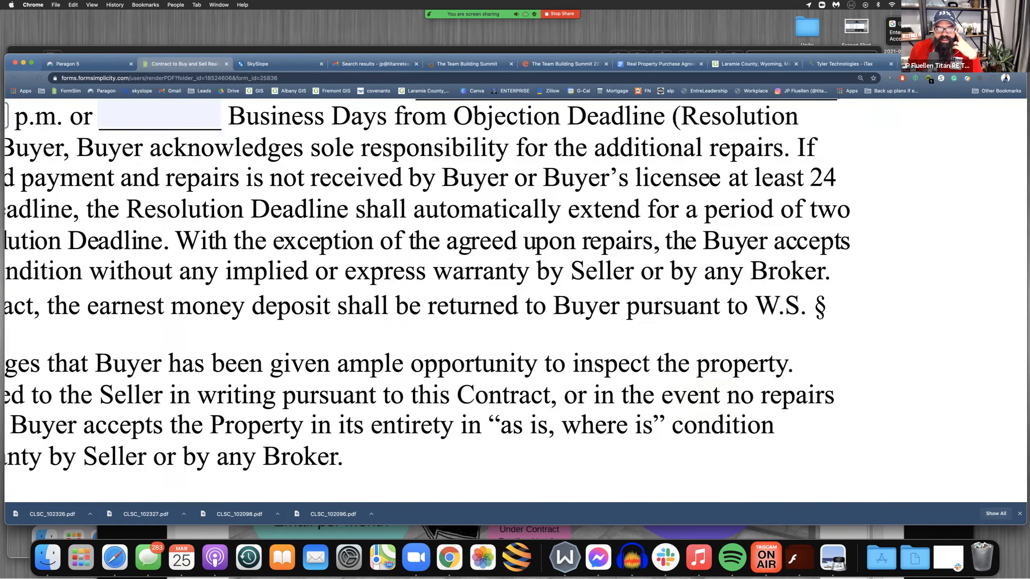
{"action": "scroll", "coordinate": [689, 243], "scroll_direction": "down", "scroll_amount": 5}
{"action": "scroll", "coordinate": [689, 284], "scroll_direction": "up", "scroll_amount": 3}
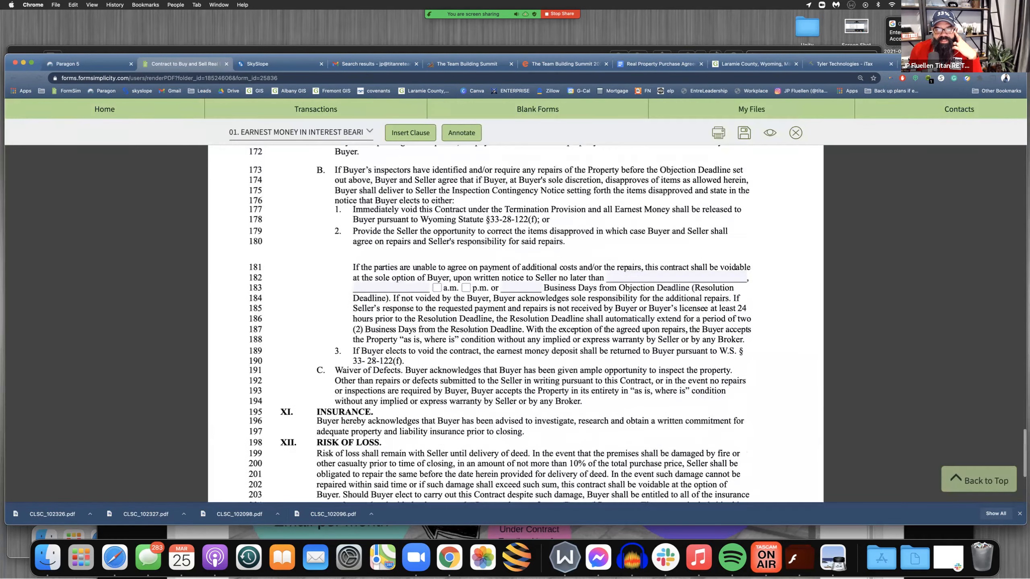
{"action": "scroll", "coordinate": [515, 324], "scroll_direction": "up", "scroll_amount": 3}
Set the Objection Deadline in Inspections clause A to March 30, 2021 at 11:59 p.m
{"action": "left_click", "coordinate": [389, 256]}
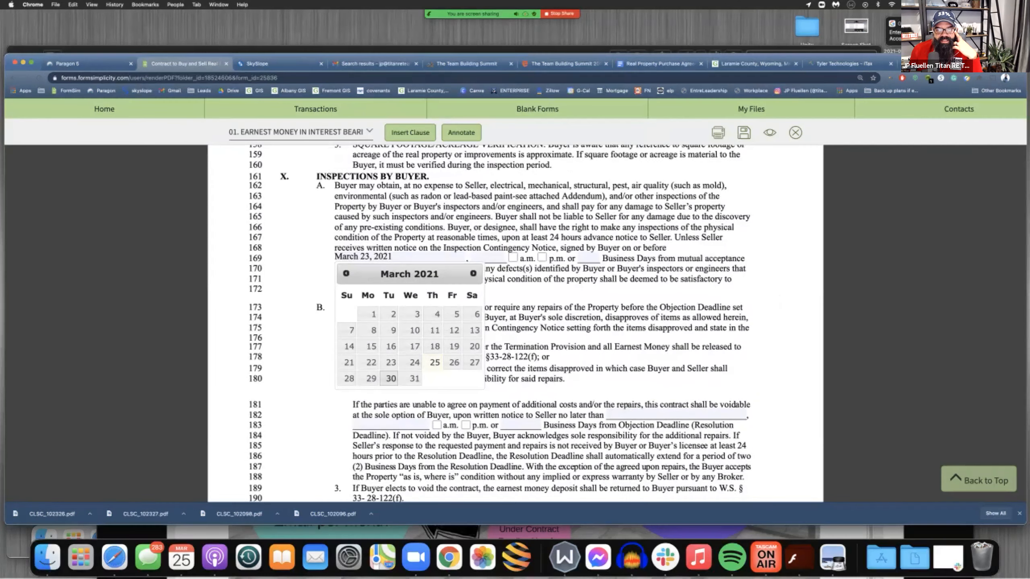
{"action": "left_click", "coordinate": [390, 378]}
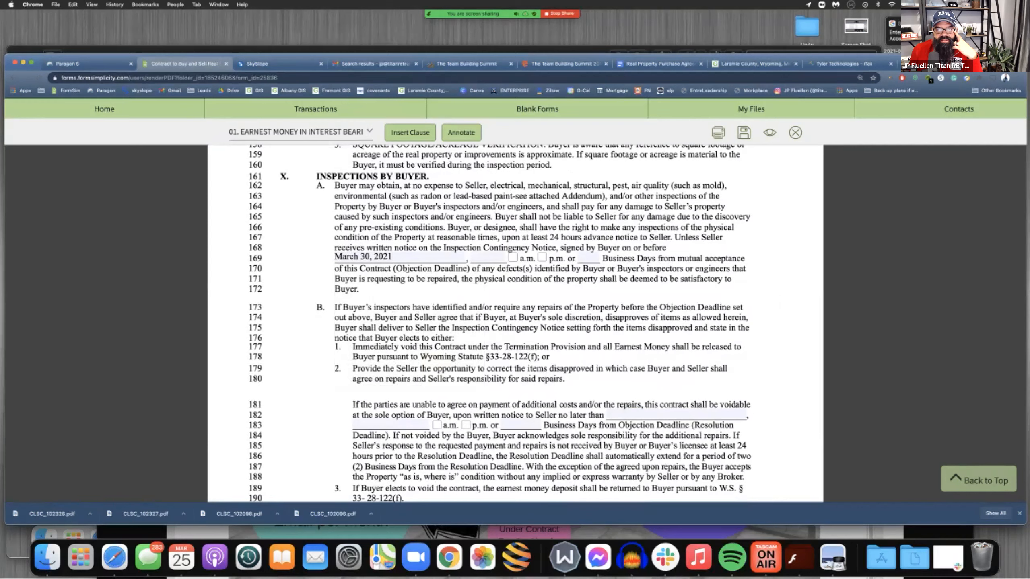
{"action": "left_click", "coordinate": [488, 257]}
{"action": "left_click", "coordinate": [490, 273]}
{"action": "left_click", "coordinate": [542, 258]}
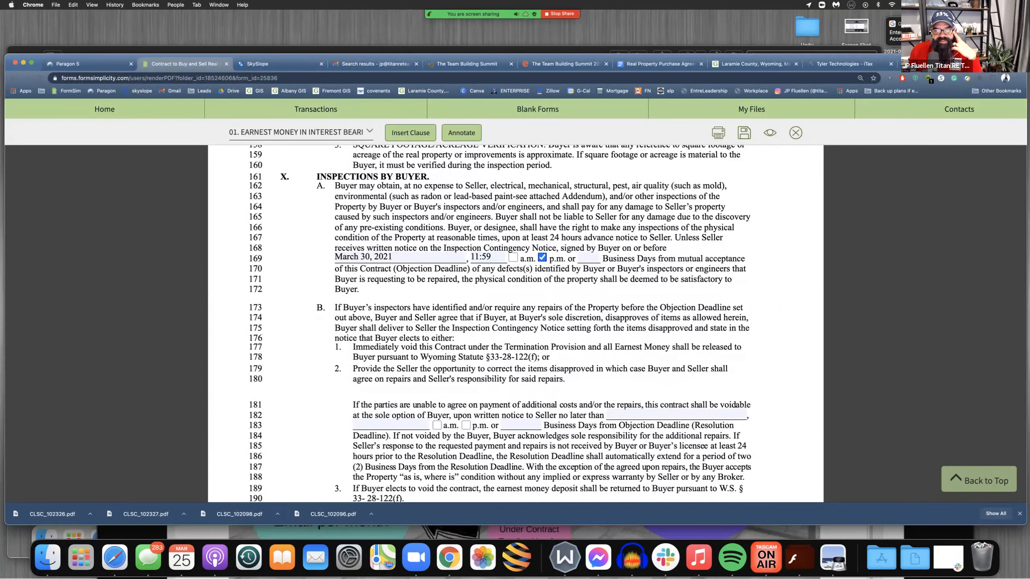
{"action": "left_click_drag", "start_coordinate": [473, 256], "coordinate": [491, 257]}
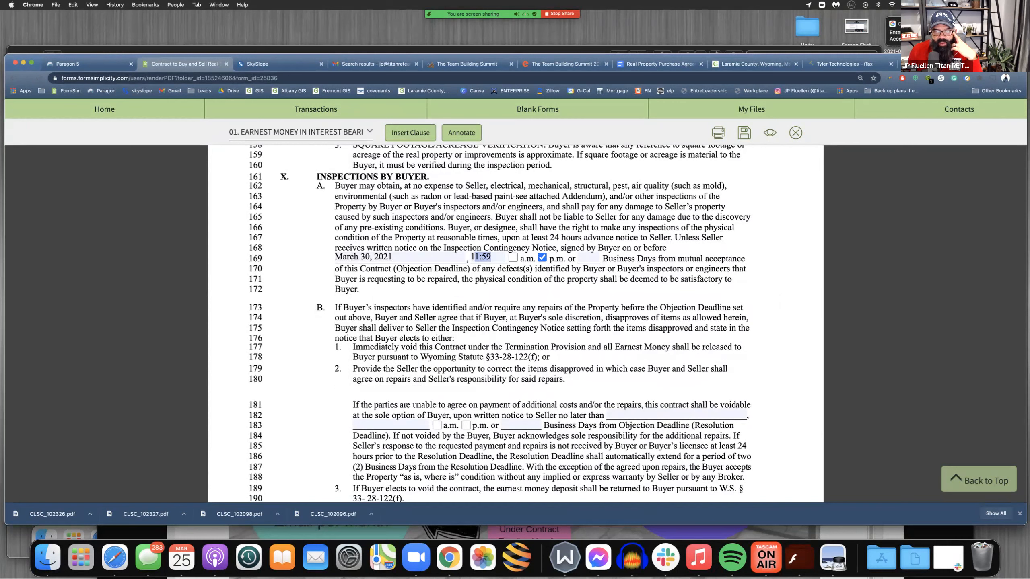
{"action": "mouse_move", "coordinate": [490, 257]}
{"action": "left_mouse_down"}
{"action": "mouse_move", "coordinate": [470, 257]}
{"action": "mouse_move", "coordinate": [491, 256]}
{"action": "left_mouse_up"}
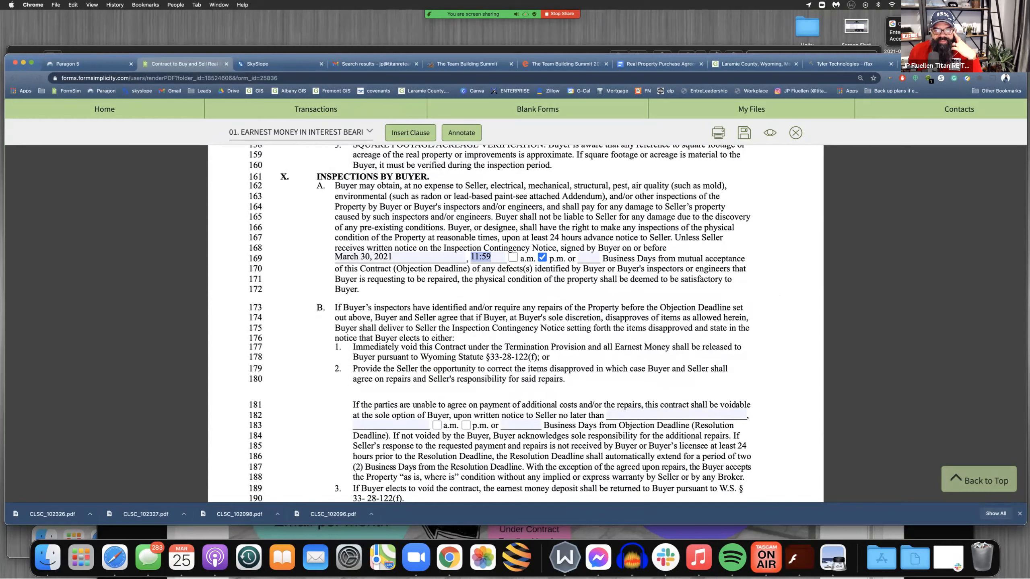
Set the Resolution Deadline in Inspections by Buyer clause B to April 2, 2021 at 8:00
{"action": "scroll", "coordinate": [516, 325], "scroll_direction": "down", "scroll_amount": 5}
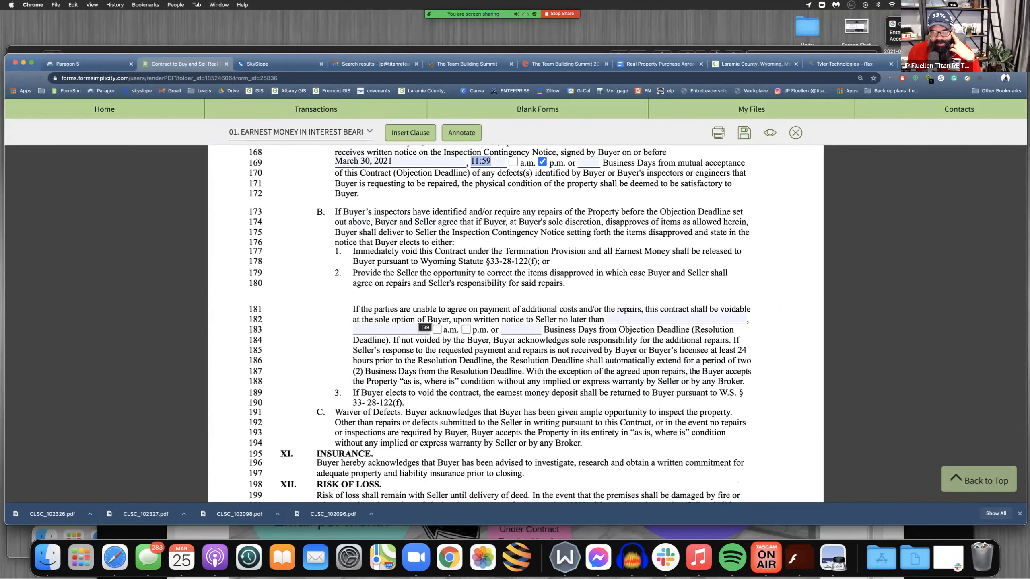
{"action": "scroll", "coordinate": [423, 325], "scroll_direction": "down", "scroll_amount": 3}
{"action": "scroll", "coordinate": [423, 325], "scroll_direction": "up", "scroll_amount": 3}
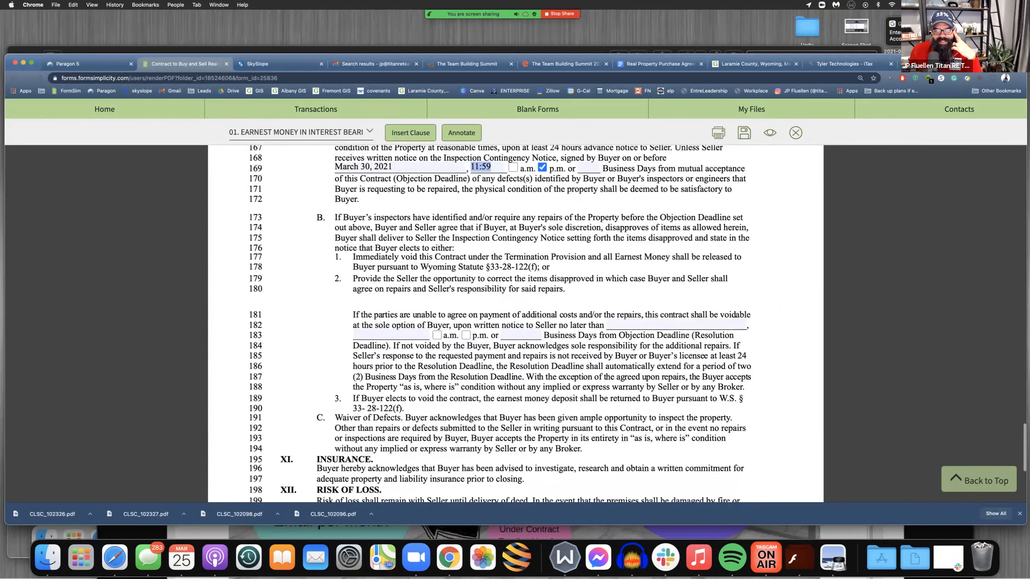
{"action": "left_click_drag", "start_coordinate": [329, 212], "coordinate": [439, 228]}
{"action": "left_click", "coordinate": [442, 229]}
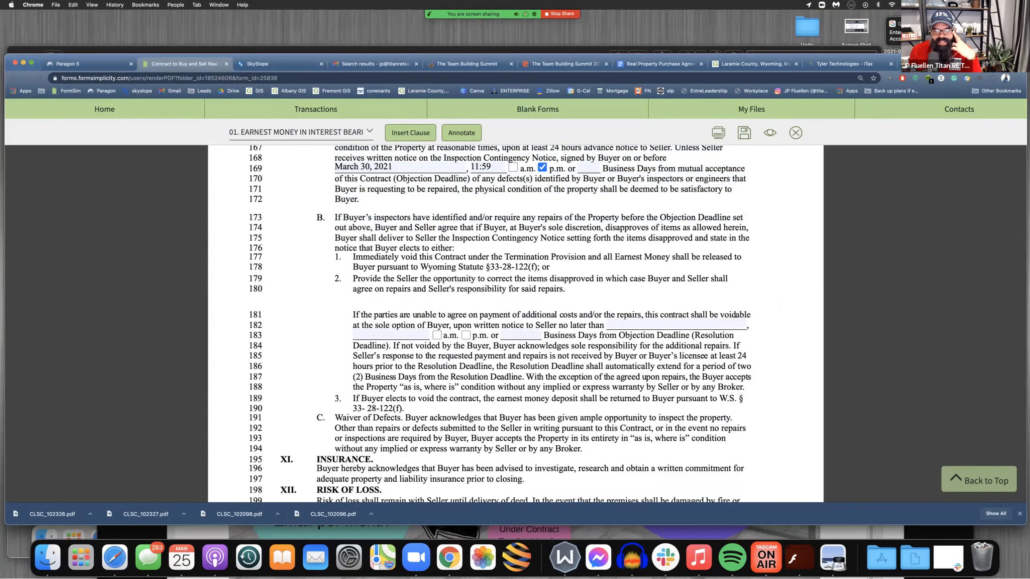
{"action": "scroll", "coordinate": [514, 325], "scroll_direction": "down", "scroll_amount": 2}
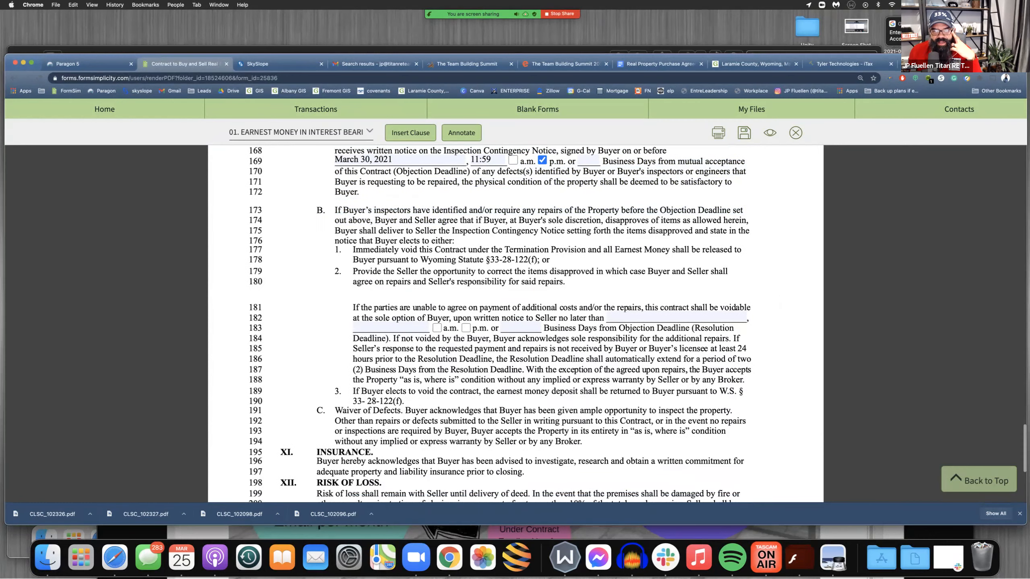
{"action": "left_click", "coordinate": [664, 293]}
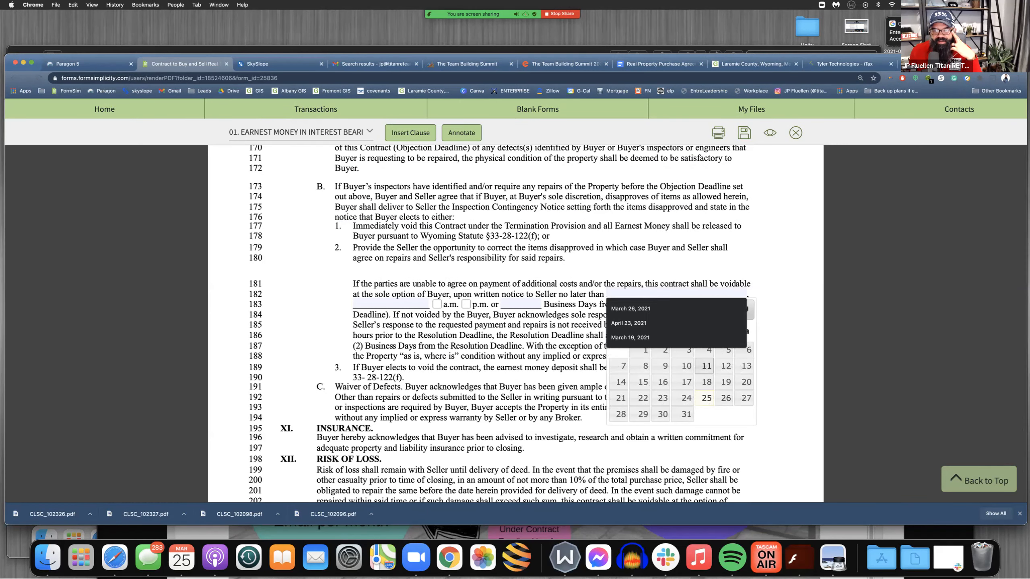
{"action": "left_click", "coordinate": [745, 309]}
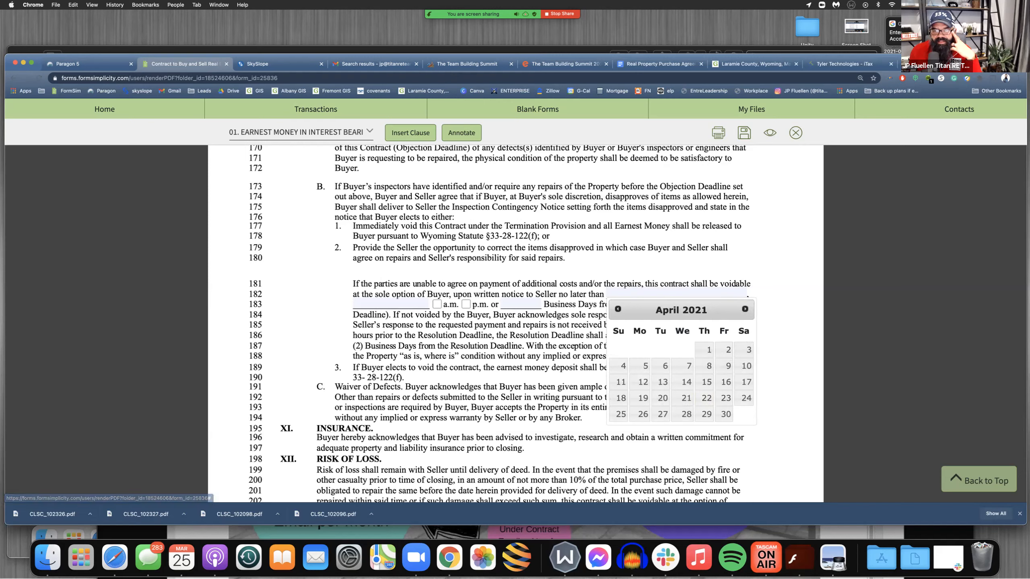
{"action": "left_click", "coordinate": [724, 350]}
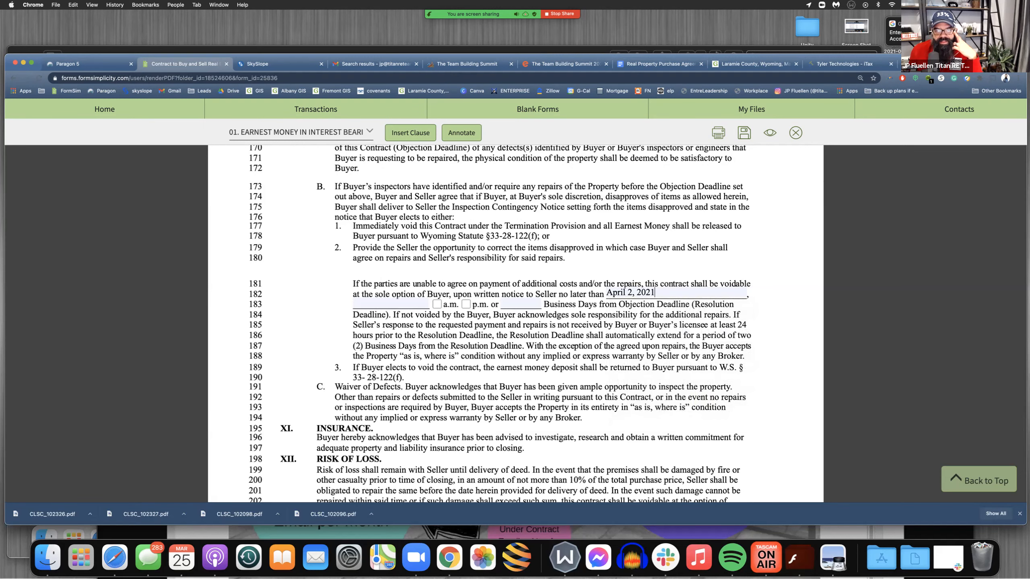
{"action": "left_click", "coordinate": [390, 303]}
{"action": "key", "text": "Down"}
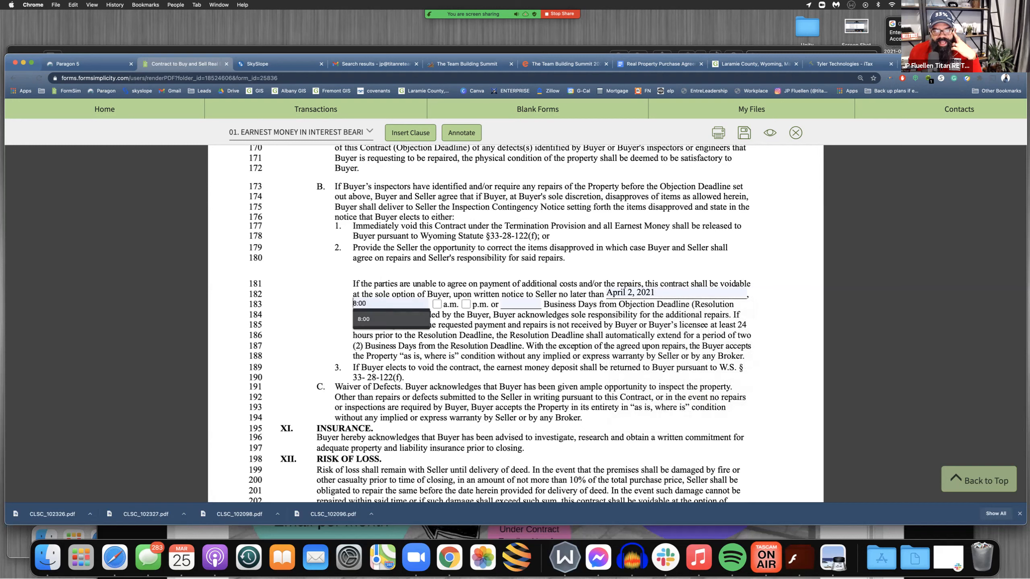
{"action": "key", "text": "Return"}
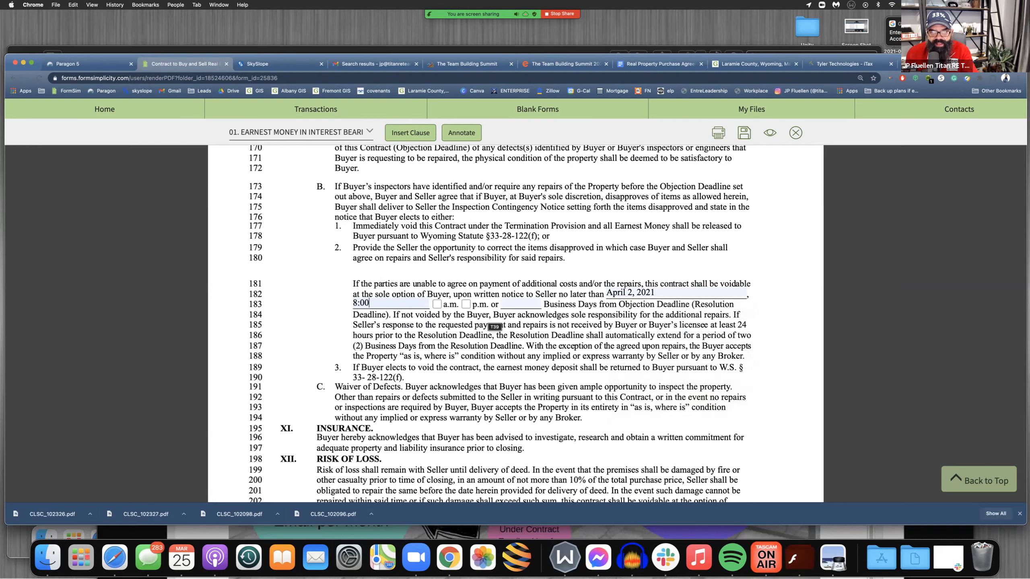
{"action": "left_click", "coordinate": [504, 304]}
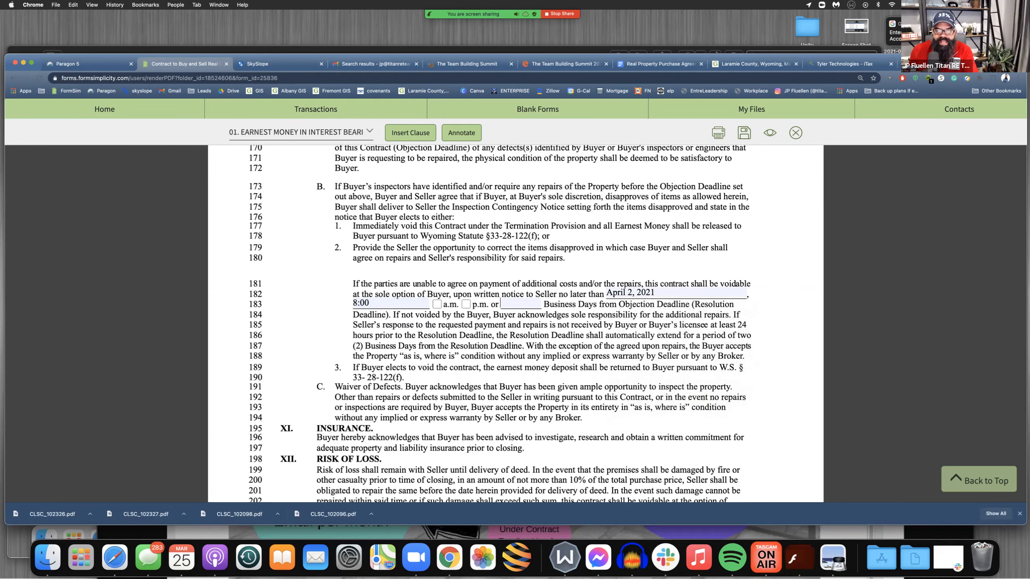
Review the covenants and home warranty text in Additional Provisions and mark See Attached Addendum below it
{"action": "scroll", "coordinate": [574, 373], "scroll_direction": "down", "scroll_amount": 10}
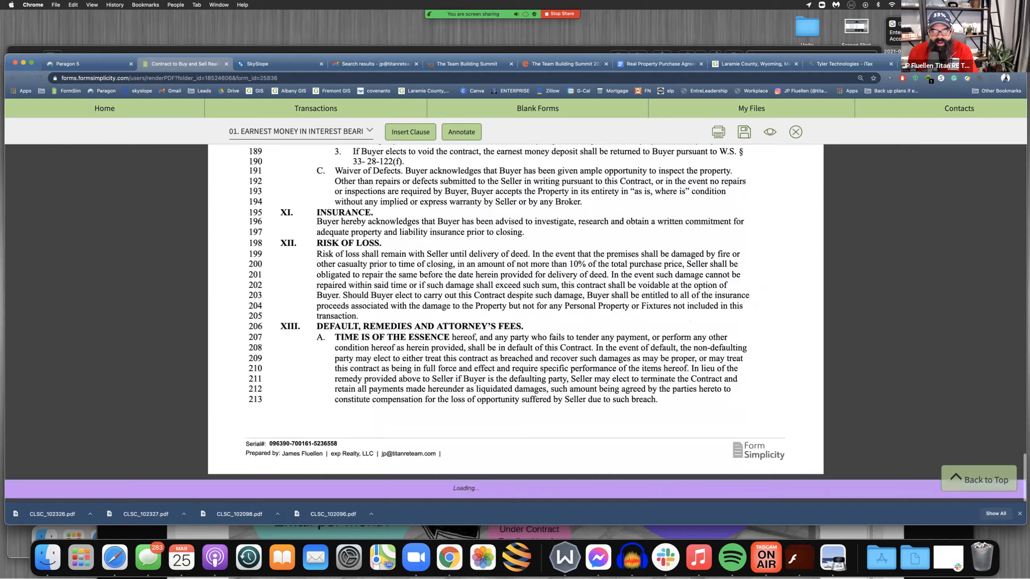
{"action": "scroll", "coordinate": [574, 373], "scroll_direction": "down", "scroll_amount": 12}
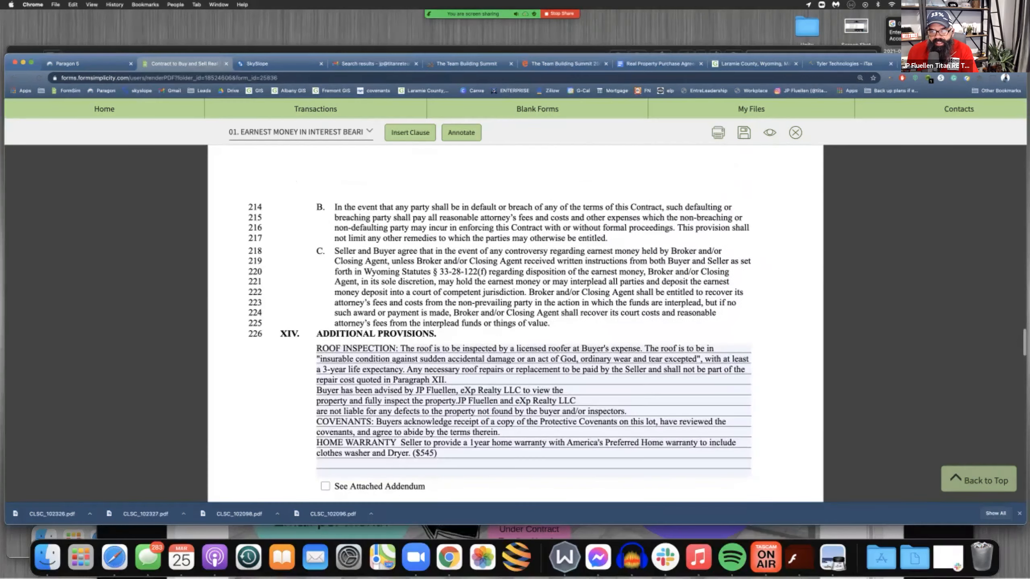
{"action": "scroll", "coordinate": [500, 363], "scroll_direction": "down", "scroll_amount": 1}
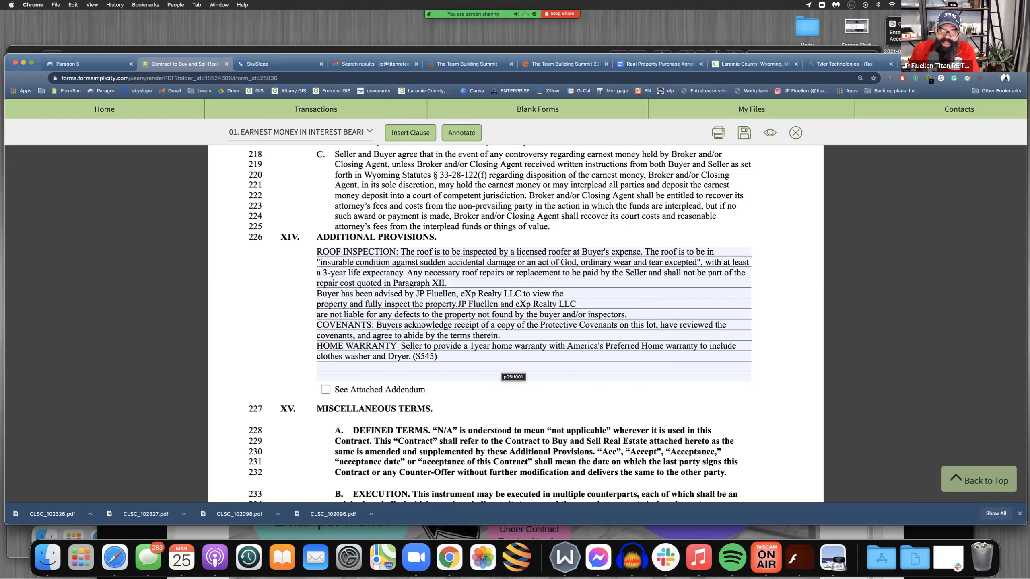
{"action": "left_click_drag", "start_coordinate": [317, 325], "coordinate": [509, 337]}
{"action": "scroll", "coordinate": [509, 338], "scroll_direction": "down", "scroll_amount": 1}
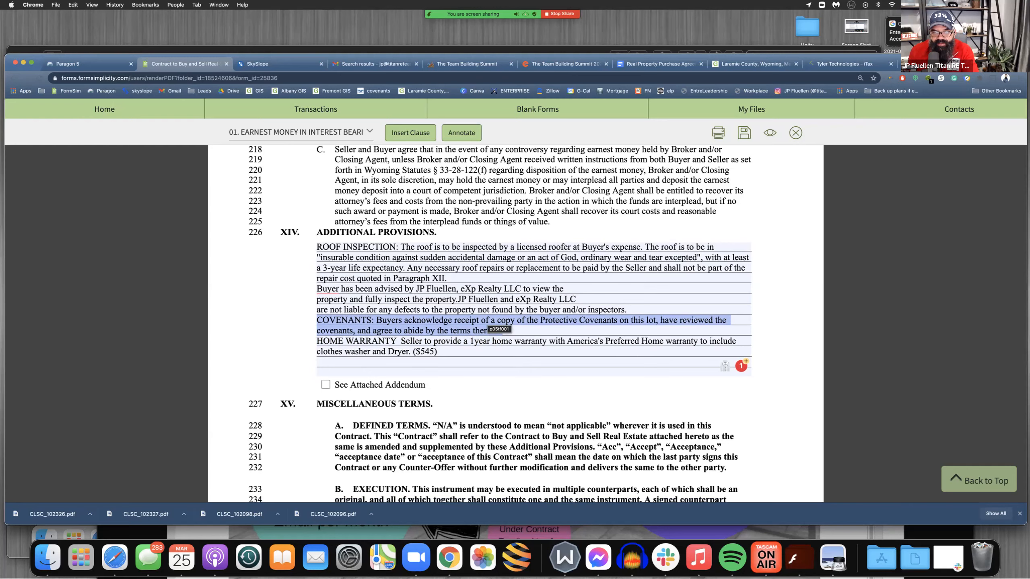
{"action": "left_click", "coordinate": [488, 323]}
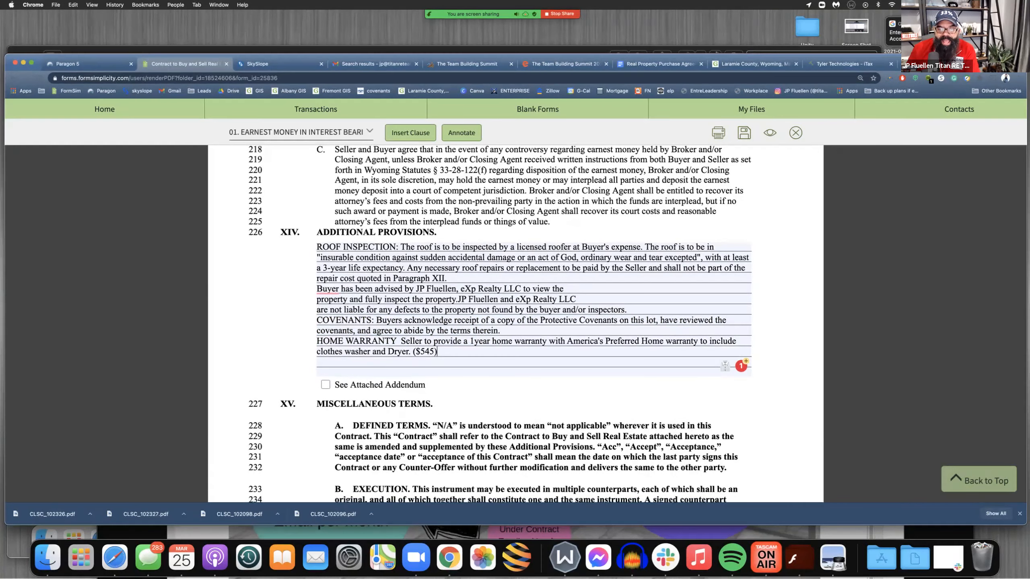
{"action": "left_click_drag", "start_coordinate": [317, 340], "coordinate": [437, 351]}
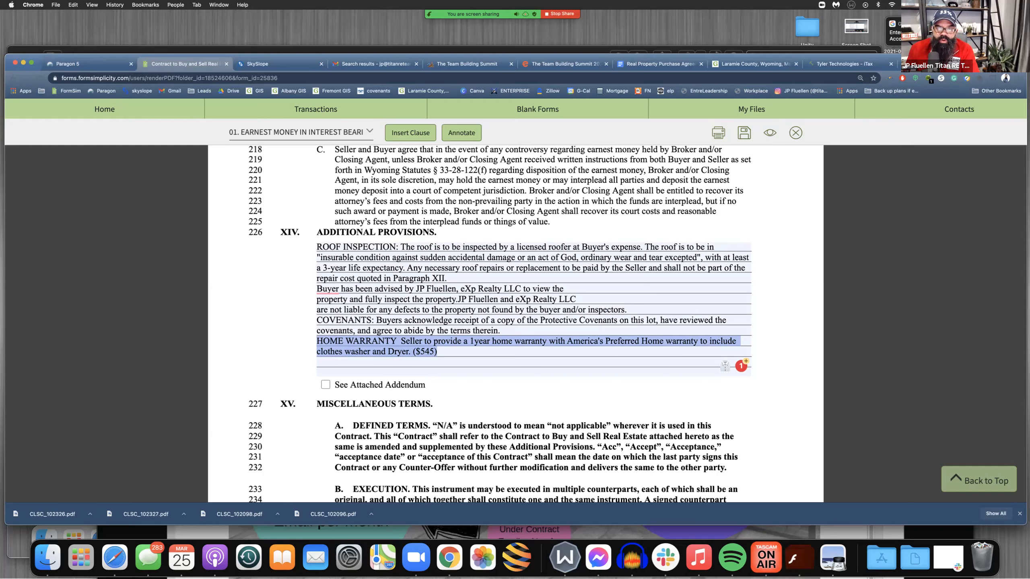
{"action": "scroll", "coordinate": [515, 325], "scroll_direction": "down", "scroll_amount": 3}
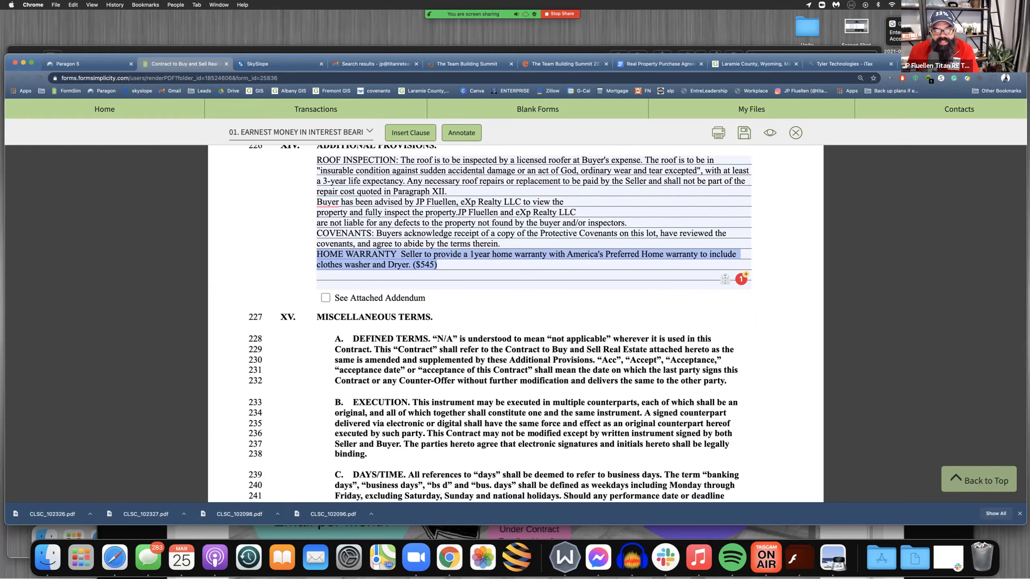
{"action": "left_click", "coordinate": [325, 298]}
Set the expiration in the Offer by Buyer section to March 26, 2021 at 10 a.m
{"action": "scroll", "coordinate": [325, 297], "scroll_direction": "down", "scroll_amount": 2}
{"action": "scroll", "coordinate": [515, 324], "scroll_direction": "down", "scroll_amount": 15}
{"action": "scroll", "coordinate": [515, 325], "scroll_direction": "down", "scroll_amount": 6}
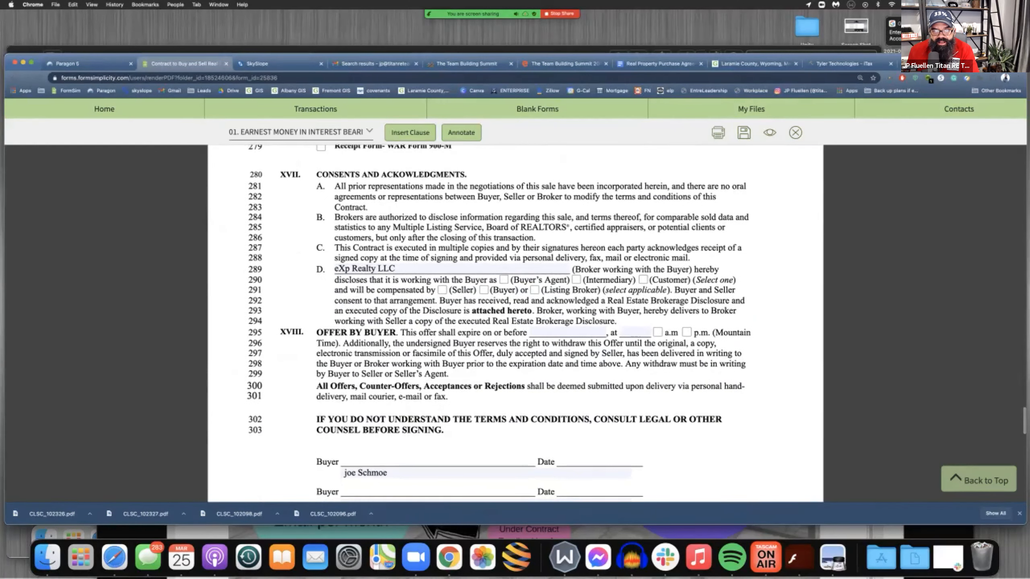
{"action": "scroll", "coordinate": [498, 325], "scroll_direction": "down", "scroll_amount": 1}
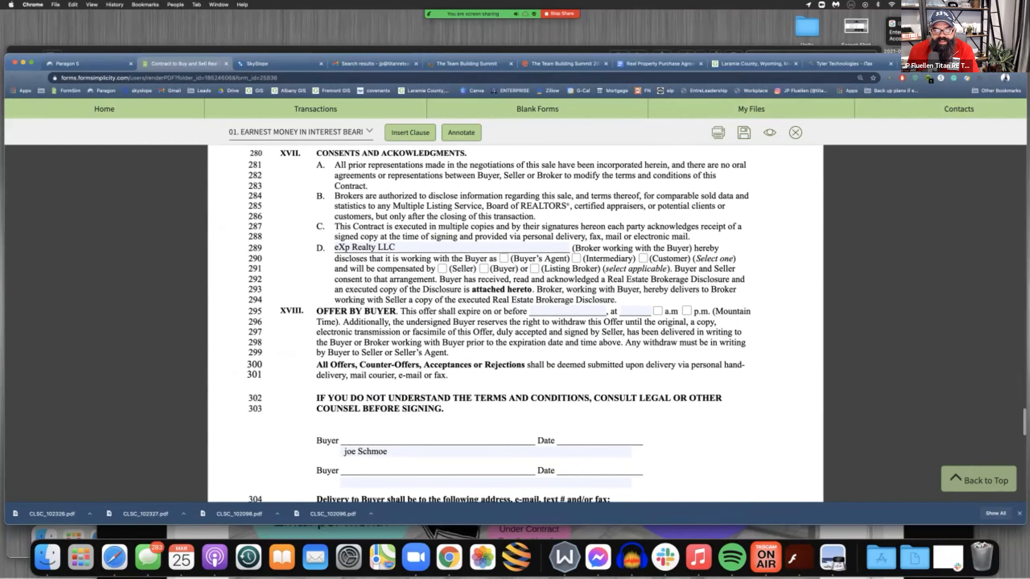
{"action": "left_click_drag", "start_coordinate": [401, 311], "coordinate": [751, 312]}
{"action": "scroll", "coordinate": [751, 312], "scroll_direction": "down", "scroll_amount": 1}
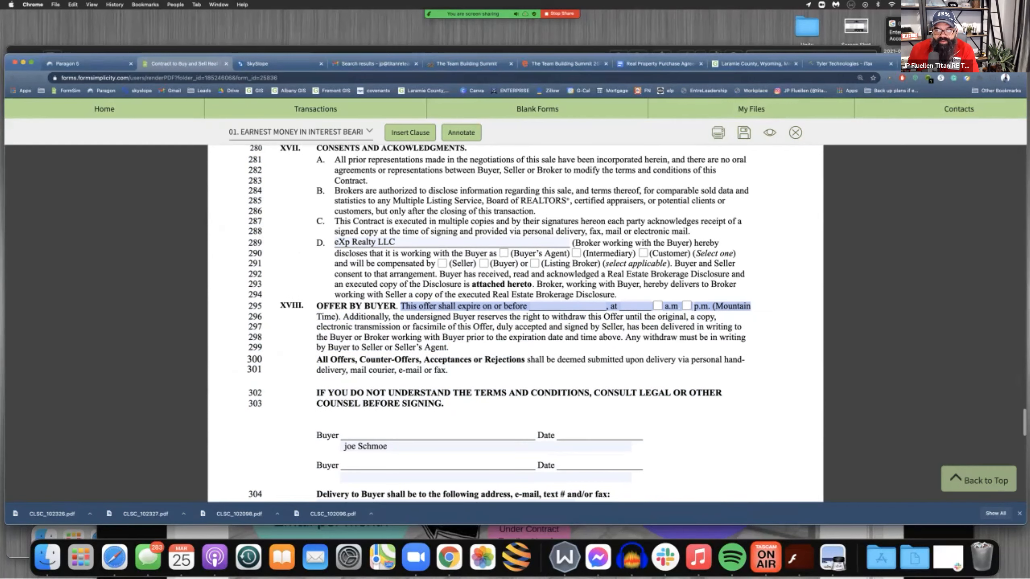
{"action": "left_click", "coordinate": [571, 307]}
{"action": "left_click", "coordinate": [630, 411]}
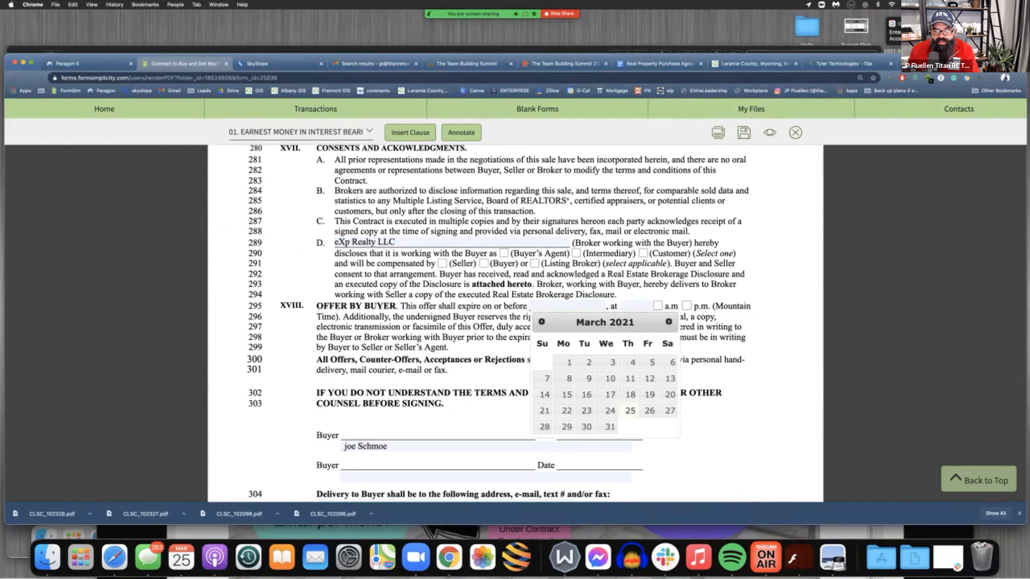
{"action": "left_click", "coordinate": [649, 411]}
{"action": "left_click", "coordinate": [635, 305]}
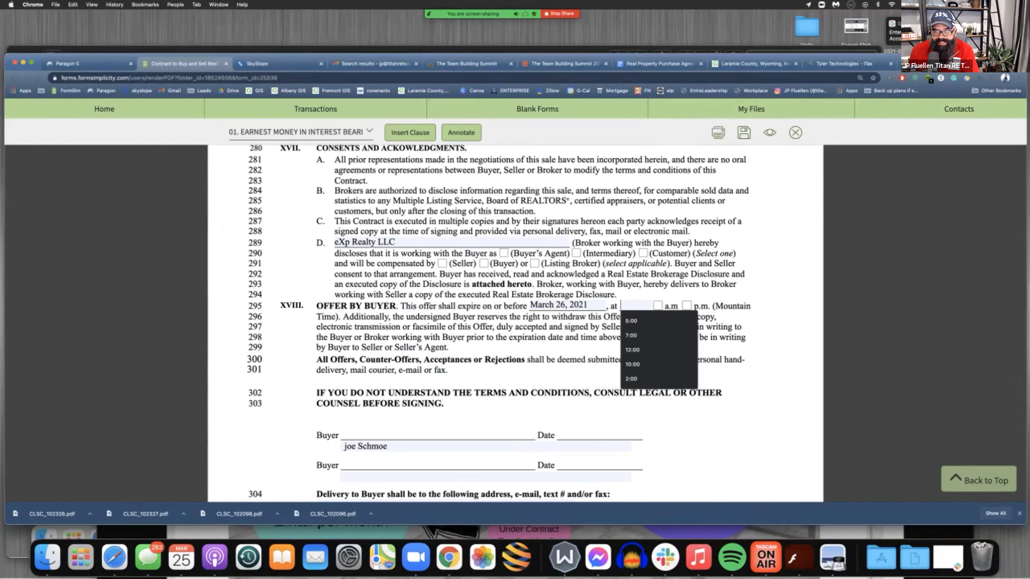
{"action": "type", "text": "10"}
{"action": "left_click", "coordinate": [657, 306]}
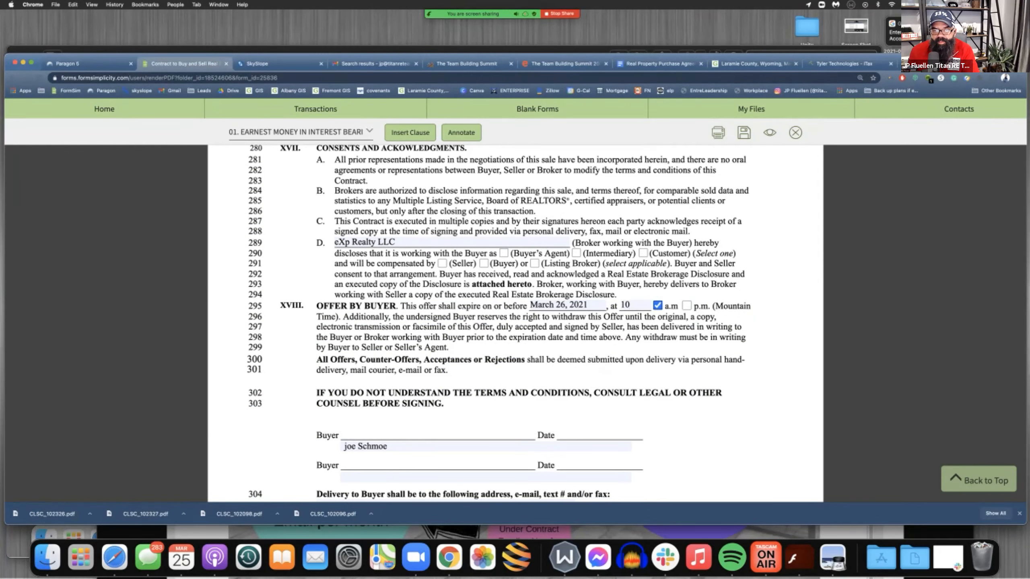
In Consents and Acknowledgments clause D, mark the broker as Buyer's Agent, compensated by the Listing Broker
{"action": "scroll", "coordinate": [515, 323], "scroll_direction": "down", "scroll_amount": 10}
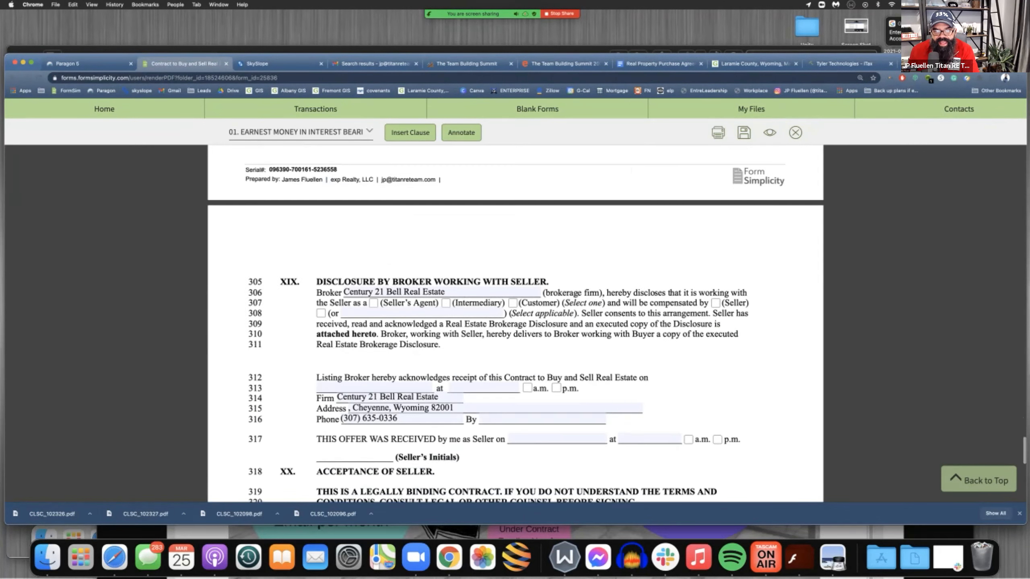
{"action": "scroll", "coordinate": [515, 324], "scroll_direction": "down", "scroll_amount": 3}
{"action": "scroll", "coordinate": [515, 324], "scroll_direction": "up", "scroll_amount": 5}
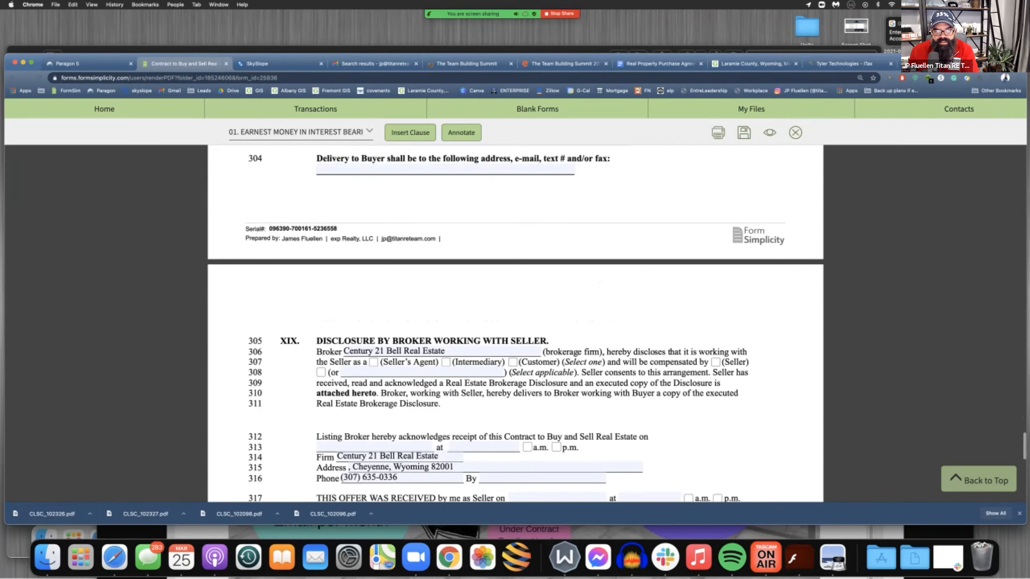
{"action": "scroll", "coordinate": [515, 325], "scroll_direction": "down", "scroll_amount": 4}
{"action": "scroll", "coordinate": [515, 325], "scroll_direction": "up", "scroll_amount": 8}
{"action": "scroll", "coordinate": [515, 324], "scroll_direction": "down", "scroll_amount": 2}
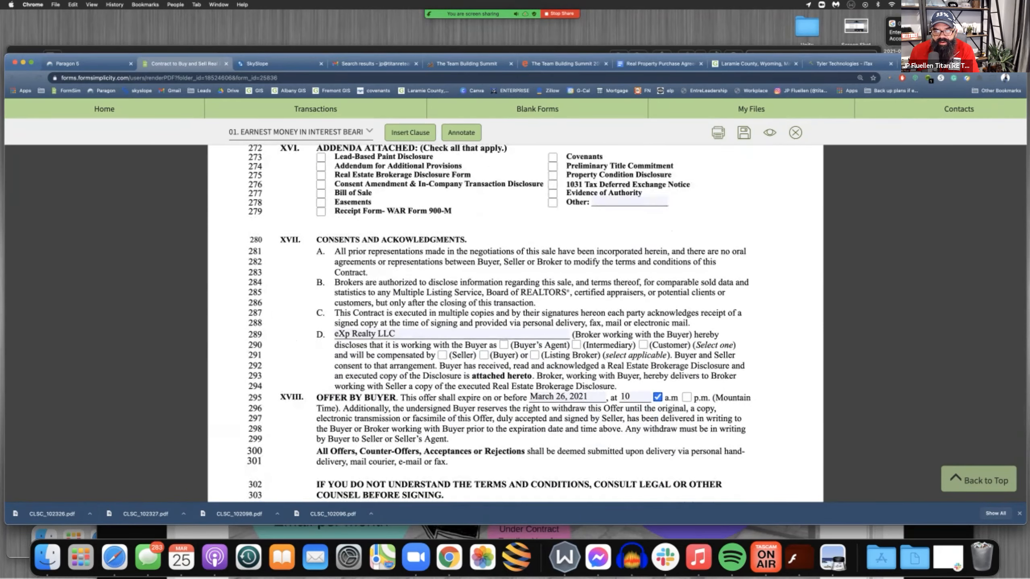
{"action": "left_click", "coordinate": [504, 344]}
{"action": "left_click", "coordinate": [534, 355]}
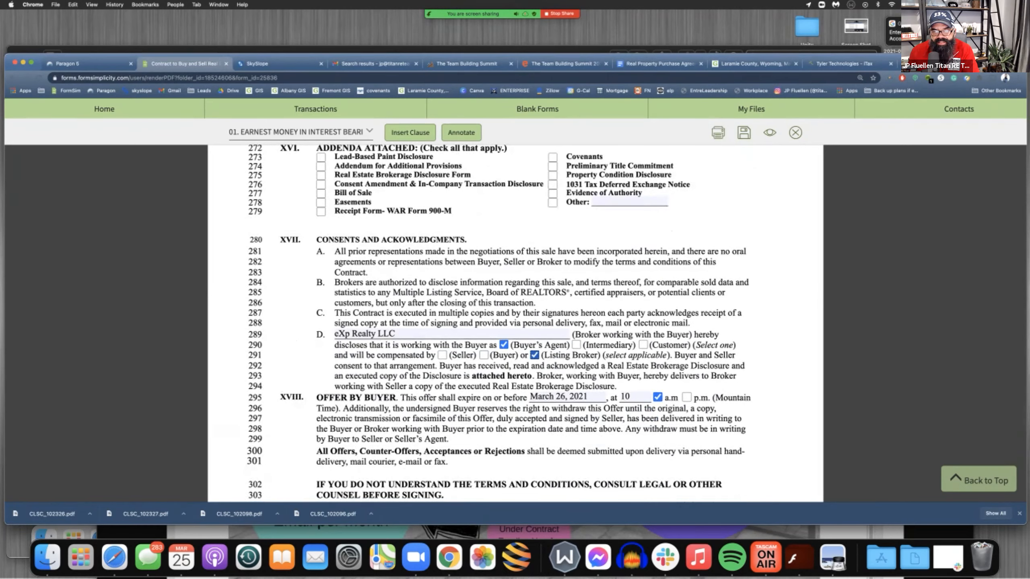
Look over the remaining seller sections of the contract, then save and close it
{"action": "scroll", "coordinate": [514, 325], "scroll_direction": "down", "scroll_amount": 8}
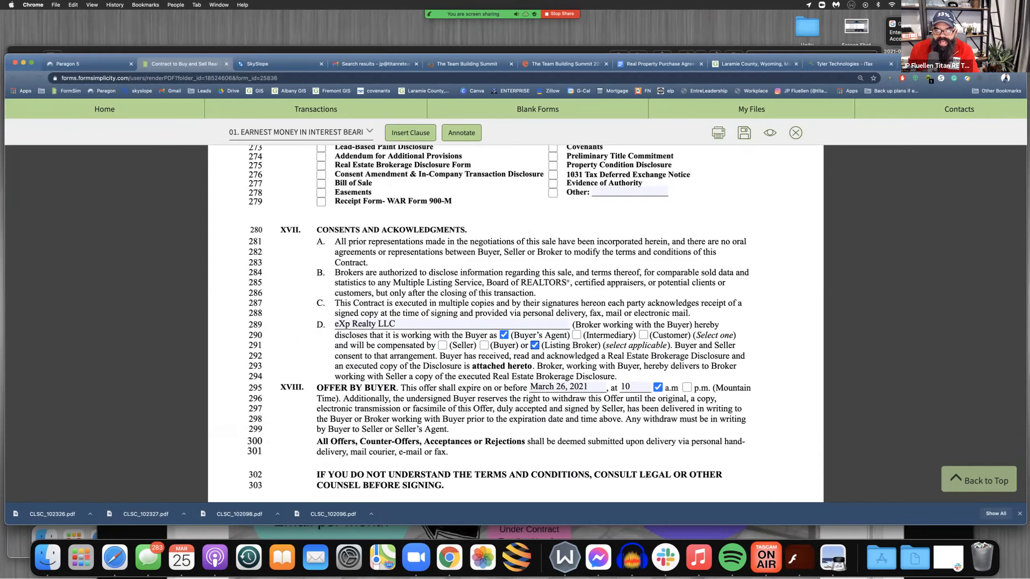
{"action": "scroll", "coordinate": [515, 325], "scroll_direction": "down", "scroll_amount": 6}
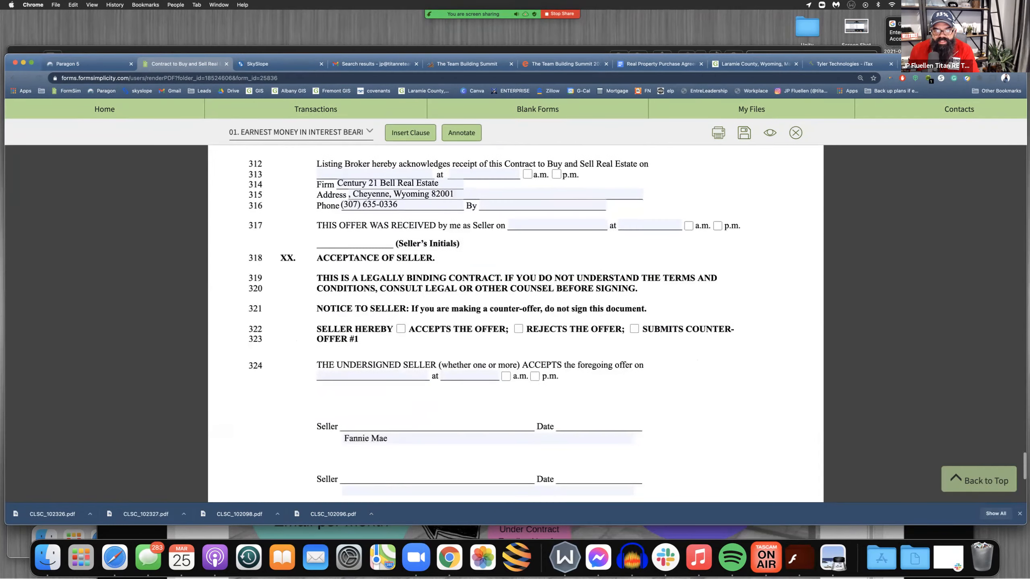
{"action": "scroll", "coordinate": [514, 325], "scroll_direction": "down", "scroll_amount": 3}
{"action": "scroll", "coordinate": [514, 325], "scroll_direction": "up", "scroll_amount": 15}
{"action": "scroll", "coordinate": [515, 325], "scroll_direction": "up", "scroll_amount": 10}
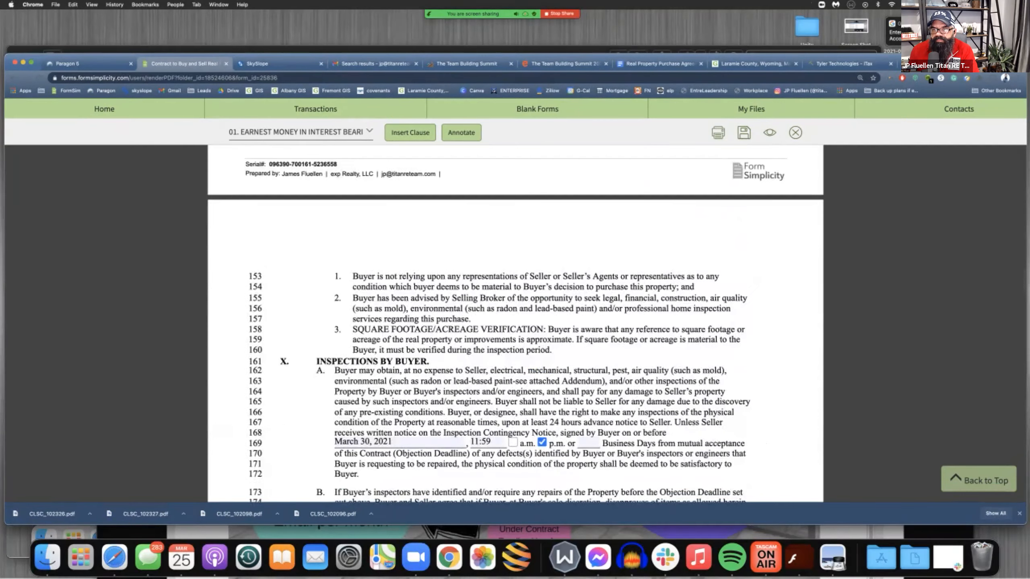
{"action": "left_click", "coordinate": [743, 132]}
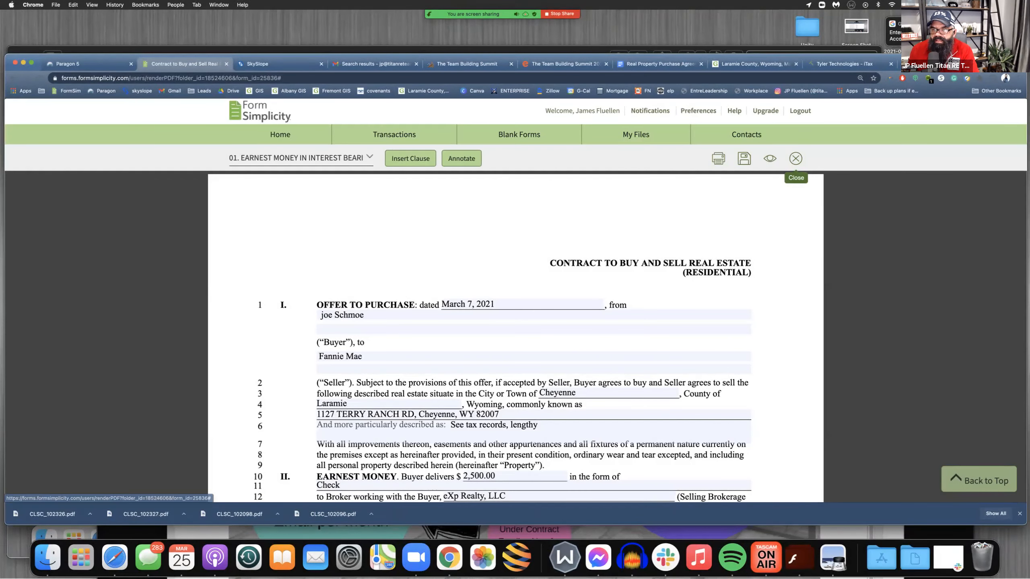
{"action": "left_click", "coordinate": [795, 158]}
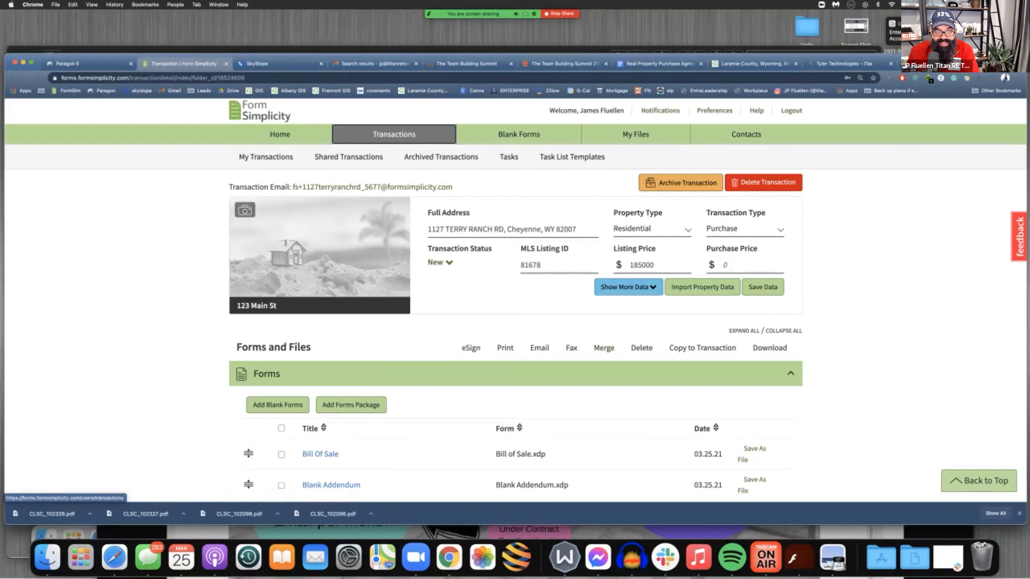
Open the Blank Addendum from the transaction's forms and bring its Financing Addendum text into view
{"action": "scroll", "coordinate": [320, 299], "scroll_direction": "down", "scroll_amount": 5}
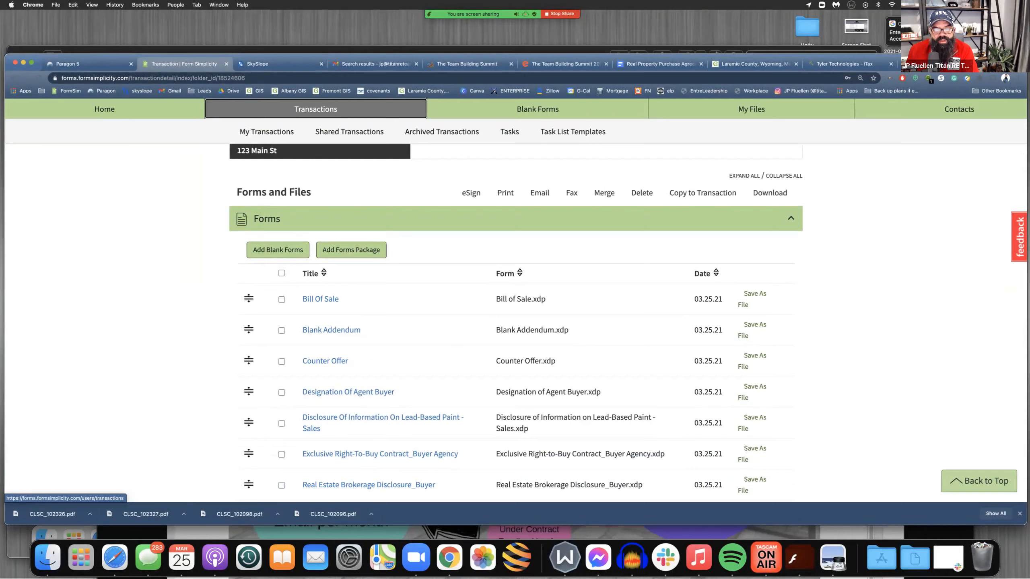
{"action": "left_click", "coordinate": [331, 329]}
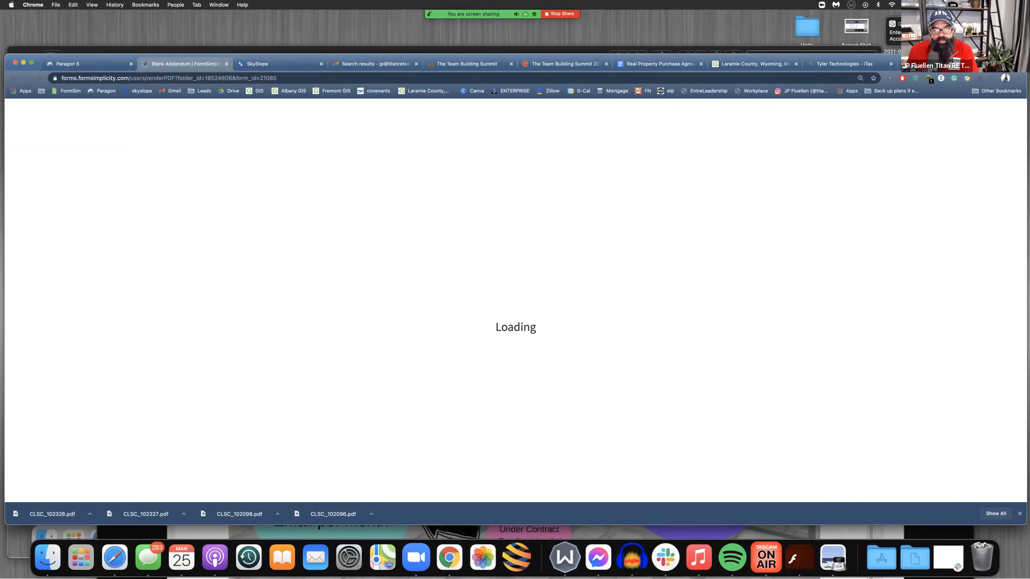
{"action": "scroll", "coordinate": [514, 325], "scroll_direction": "down", "scroll_amount": 10}
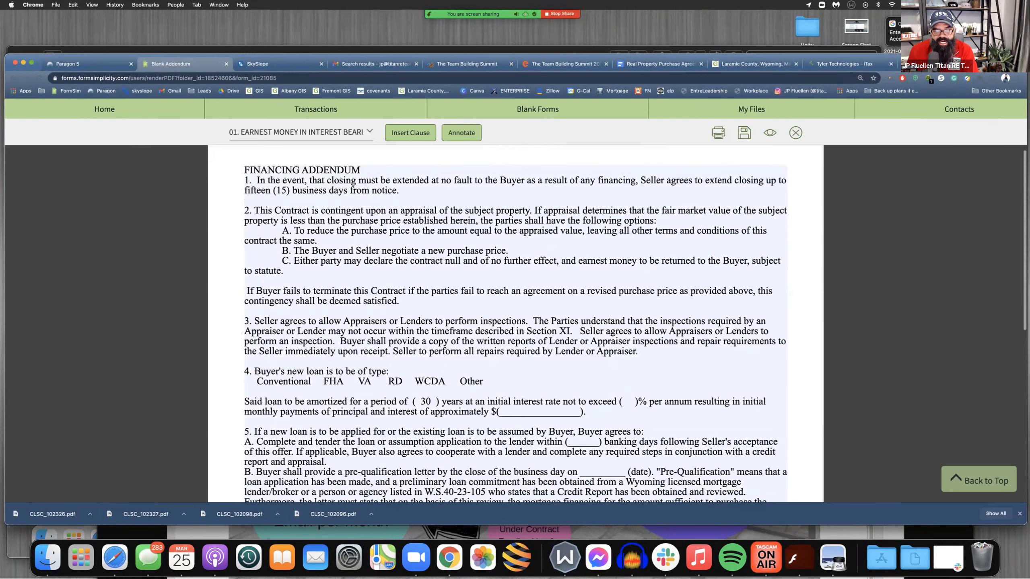
In item 4 of the Financing Addendum, highlight the loan type options and set the maximum initial interest rate to 3.5%
{"action": "scroll", "coordinate": [515, 324], "scroll_direction": "down", "scroll_amount": 5}
{"action": "scroll", "coordinate": [515, 324], "scroll_direction": "up", "scroll_amount": 15}
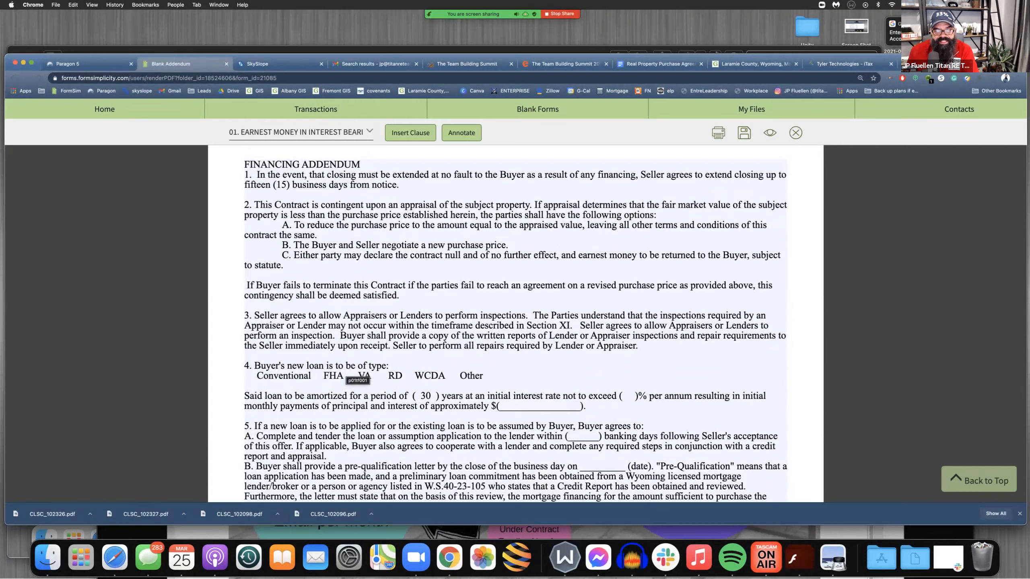
{"action": "left_click_drag", "start_coordinate": [257, 376], "coordinate": [483, 376]}
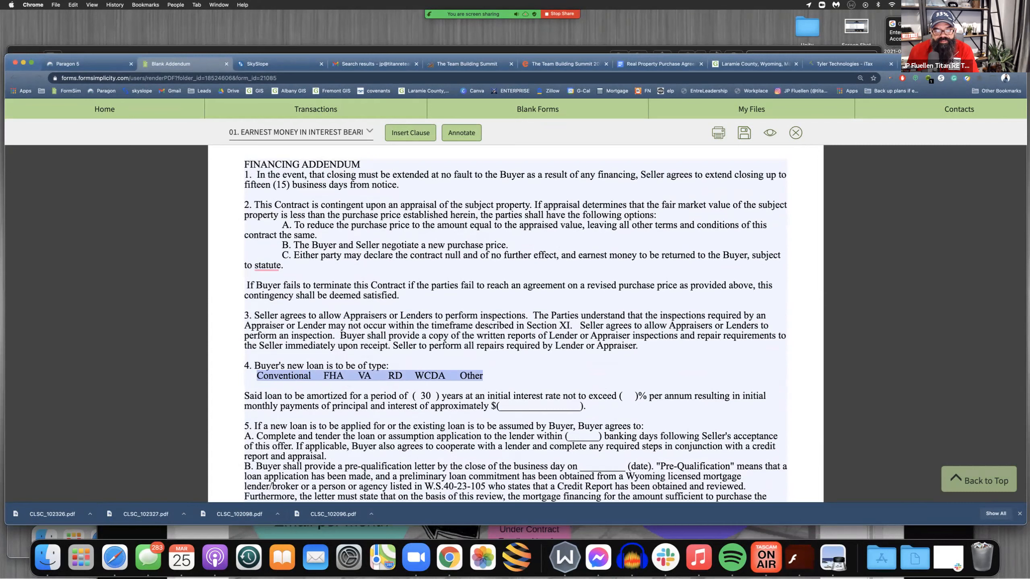
{"action": "left_click", "coordinate": [245, 416]}
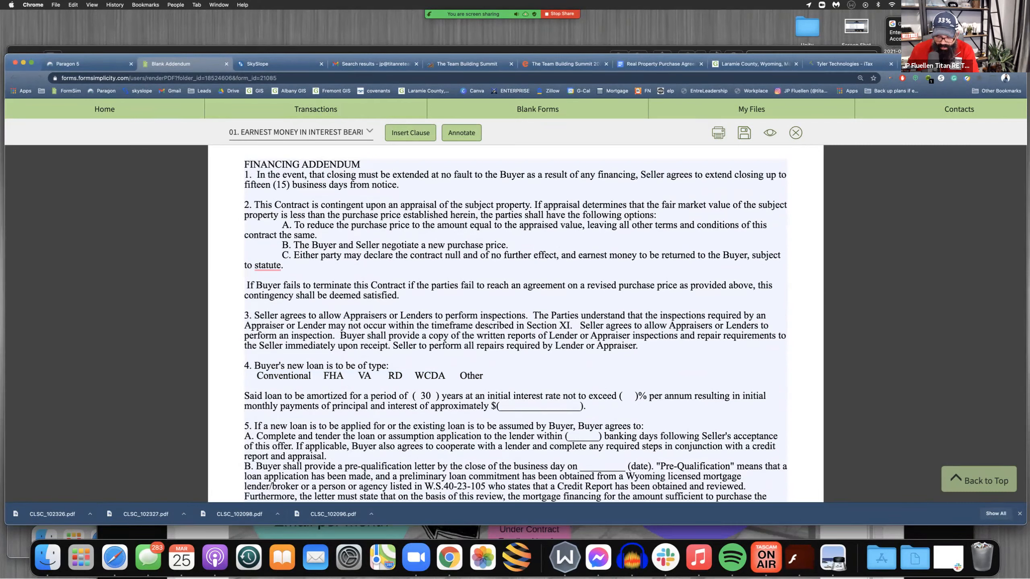
{"action": "left_click", "coordinate": [630, 396]}
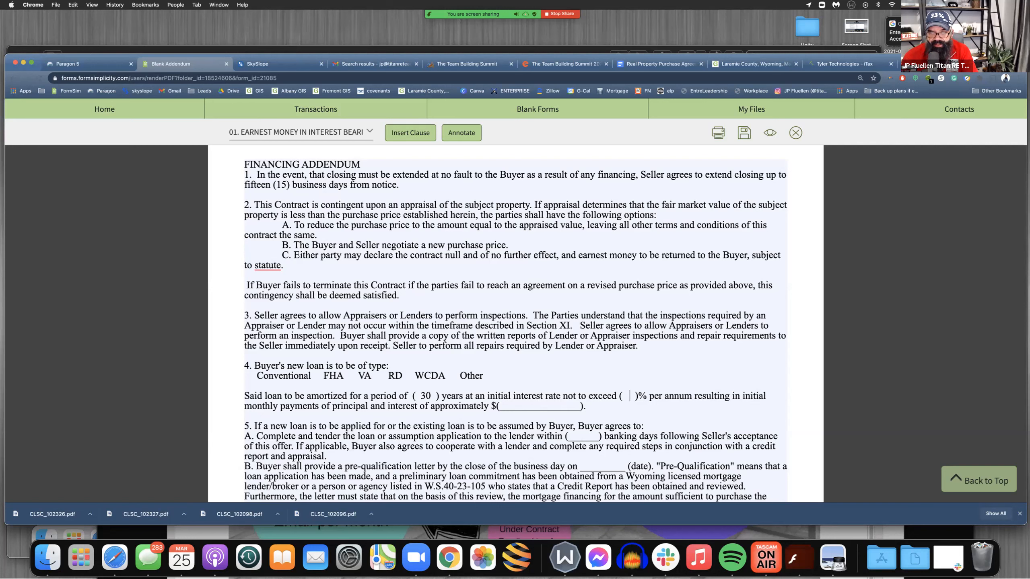
{"action": "type", "text": "3.5"}
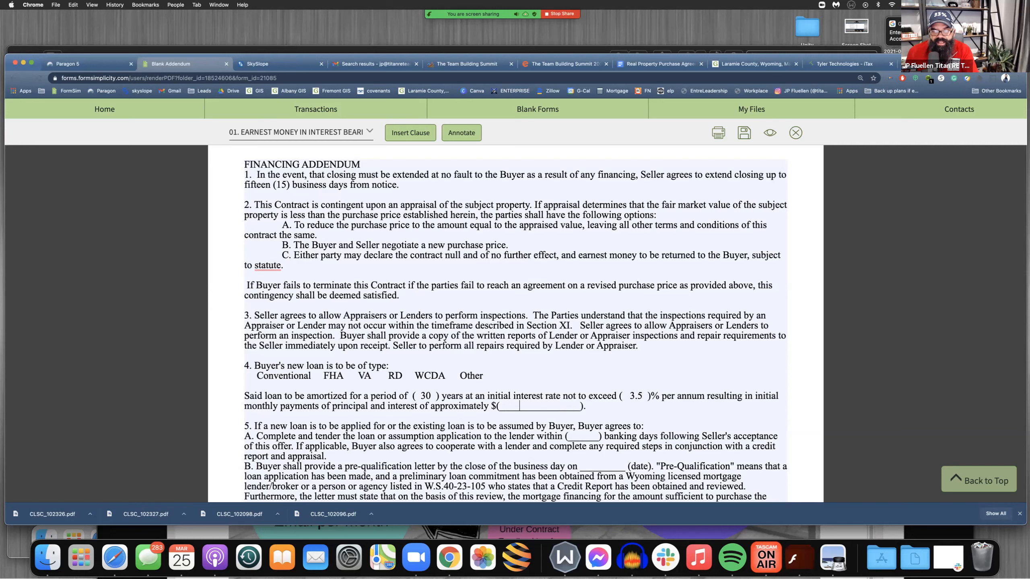
Highlight the interest rate and monthly payment blanks, view the loan inputs on mortgagecalculator.org, and return to the addendum
{"action": "left_click_drag", "start_coordinate": [627, 395], "coordinate": [662, 395]}
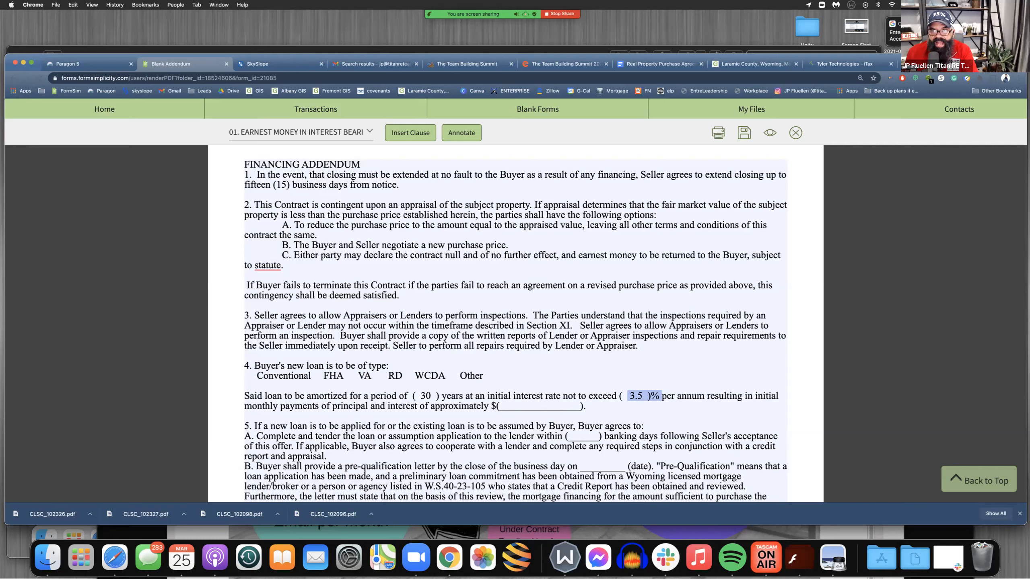
{"action": "left_click_drag", "start_coordinate": [509, 406], "coordinate": [550, 405]}
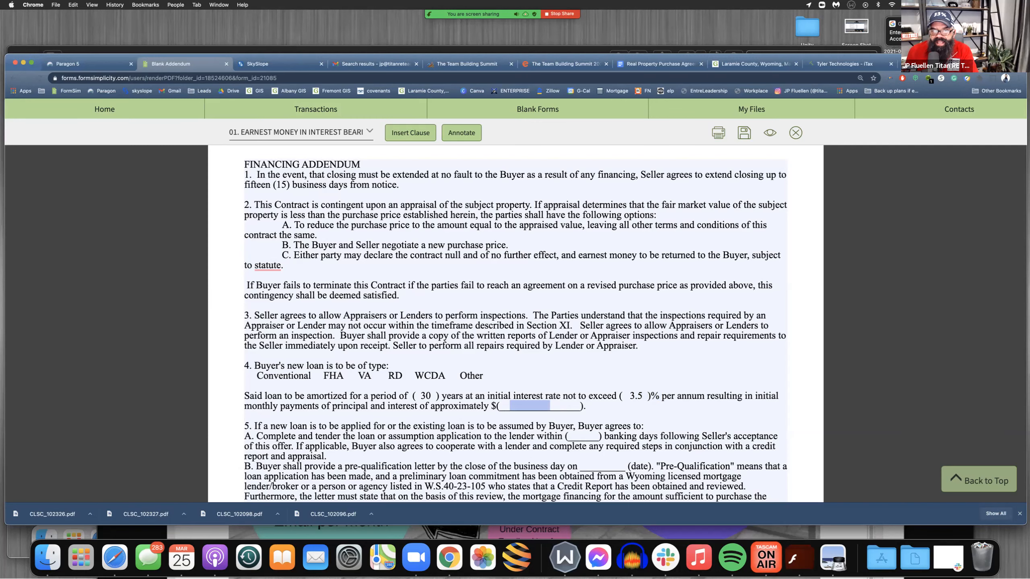
{"action": "left_click", "coordinate": [937, 63]}
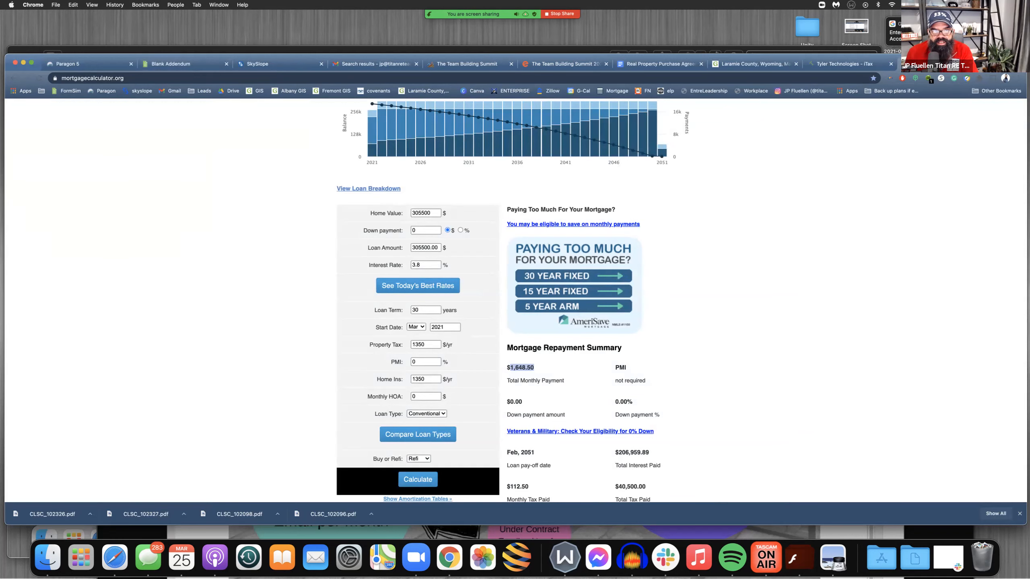
{"action": "key", "text": "super+l"}
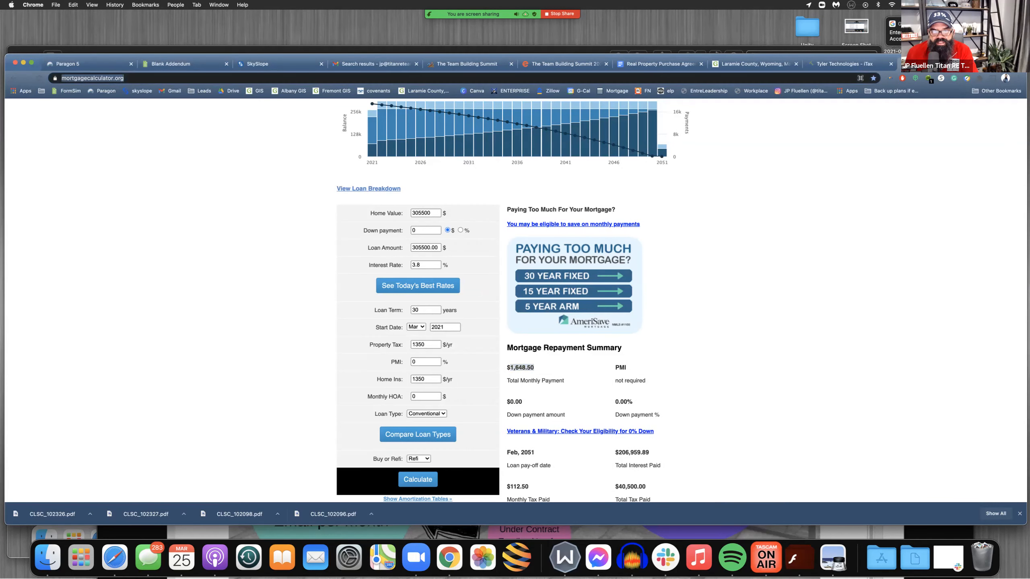
{"action": "left_click", "coordinate": [357, 207]}
{"action": "left_click_drag", "start_coordinate": [357, 207], "coordinate": [472, 382]}
{"action": "left_click", "coordinate": [472, 382]}
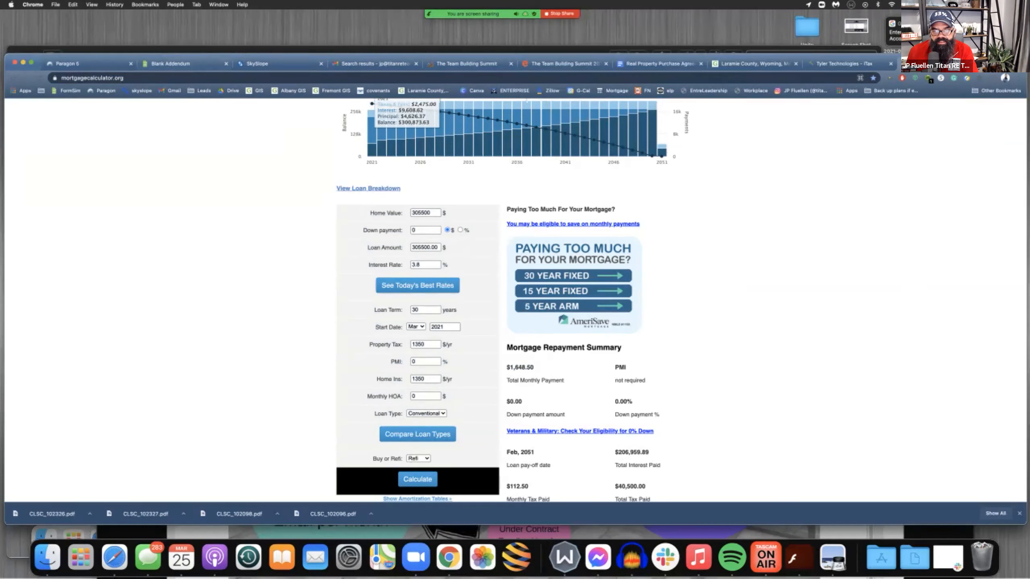
{"action": "left_click", "coordinate": [154, 64]}
In item 5, enter 10 banking days for the loan application and 3/26/21 as the pre-qualification letter date
{"action": "scroll", "coordinate": [514, 325], "scroll_direction": "down", "scroll_amount": 3}
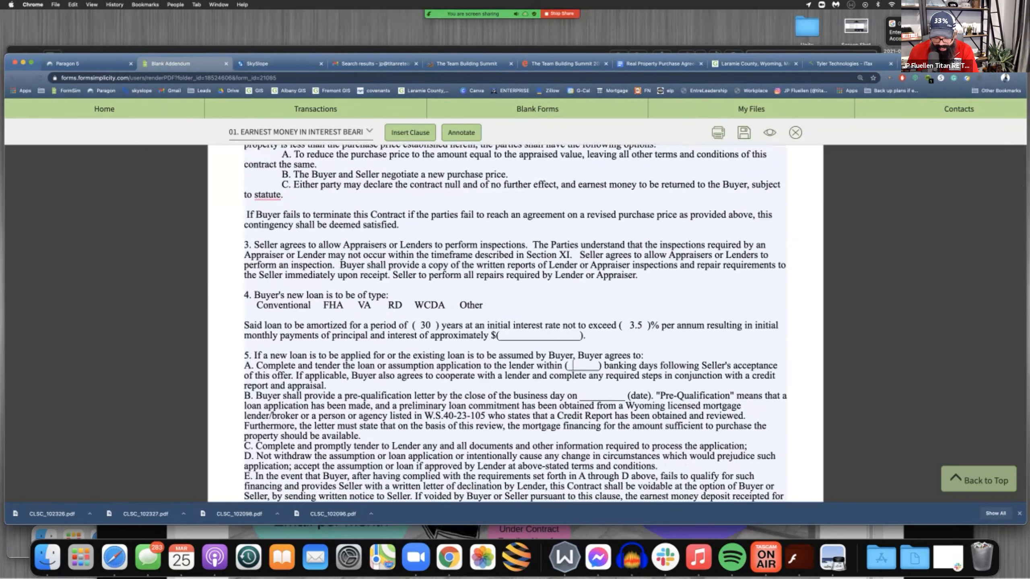
{"action": "left_click", "coordinate": [572, 366]}
{"action": "type", "text": "10"}
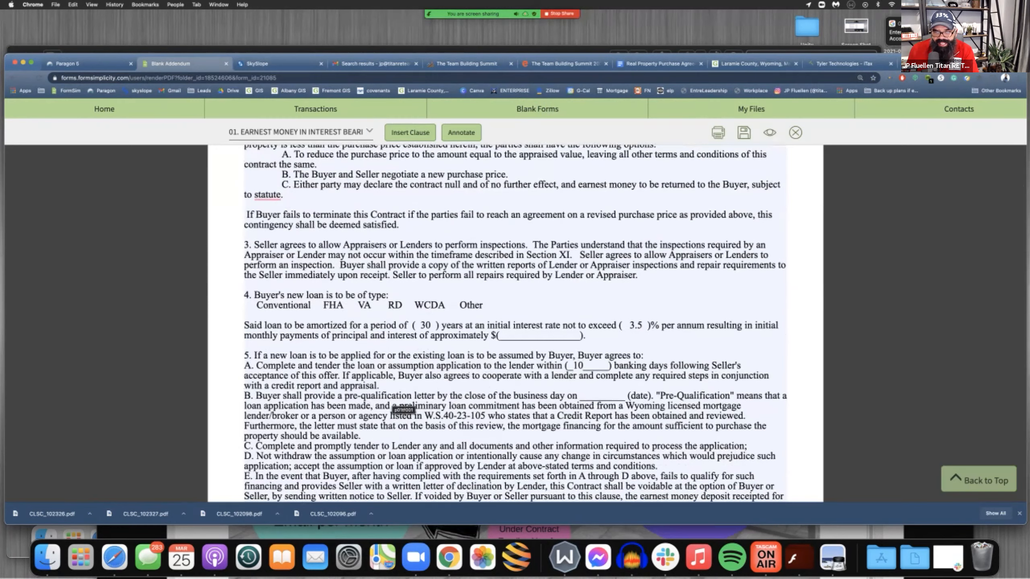
{"action": "left_click", "coordinate": [590, 395]}
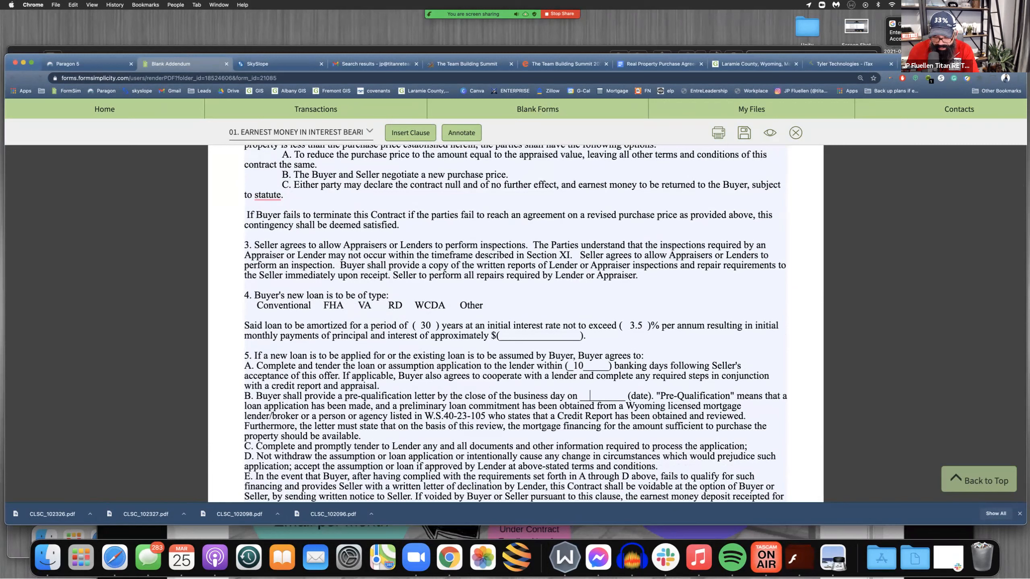
{"action": "type", "text": "3"}
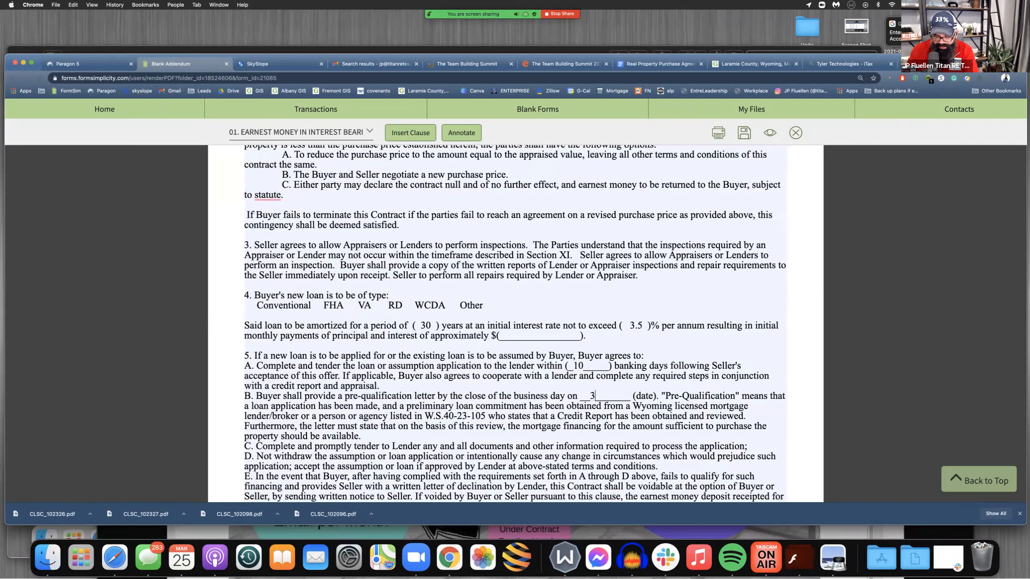
{"action": "type", "text": "/26/21"}
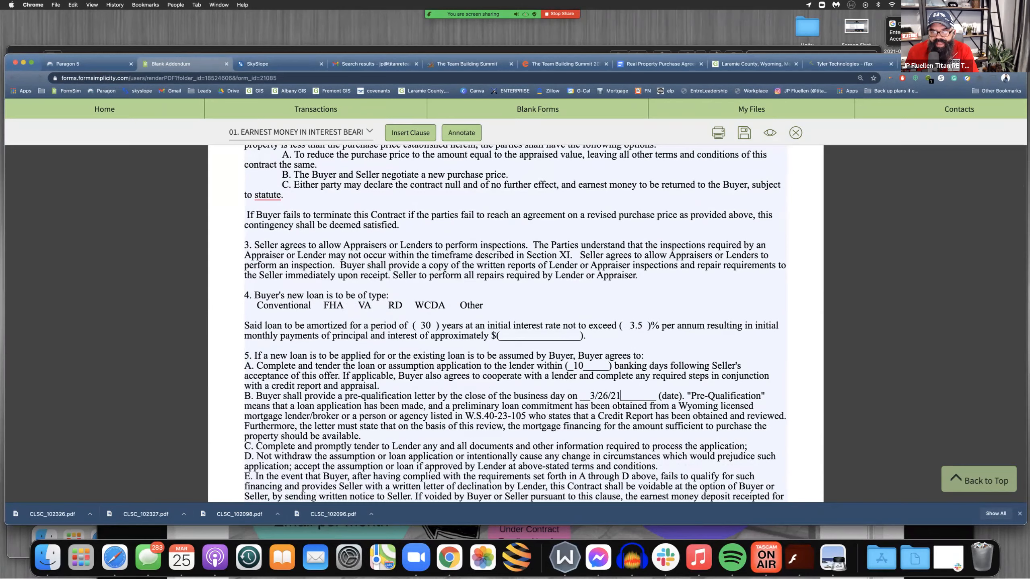
Review the completed Financing Addendum and save it
{"action": "scroll", "coordinate": [515, 325], "scroll_direction": "down", "scroll_amount": 6}
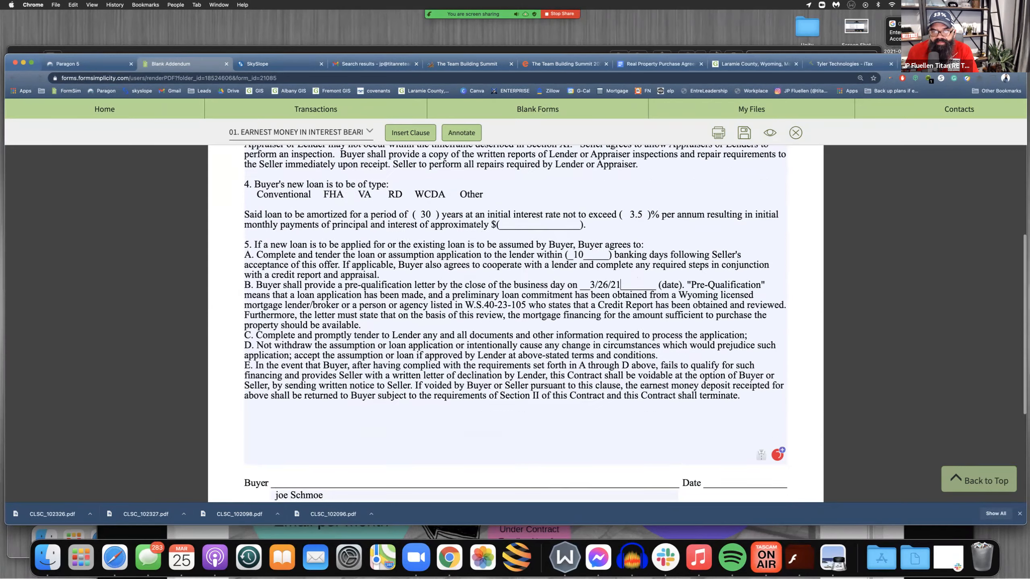
{"action": "scroll", "coordinate": [515, 325], "scroll_direction": "up", "scroll_amount": 2}
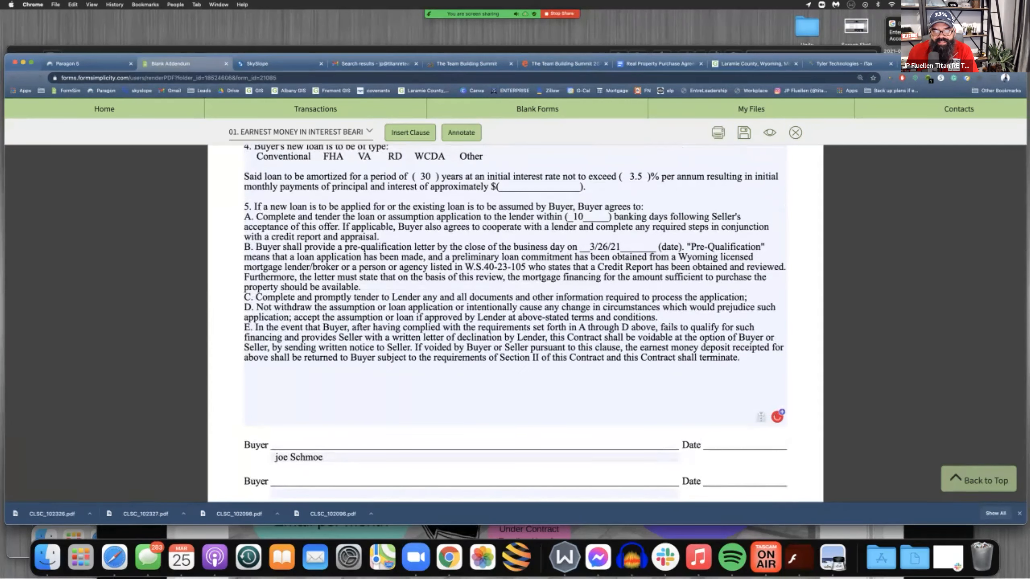
{"action": "scroll", "coordinate": [515, 324], "scroll_direction": "up", "scroll_amount": 7}
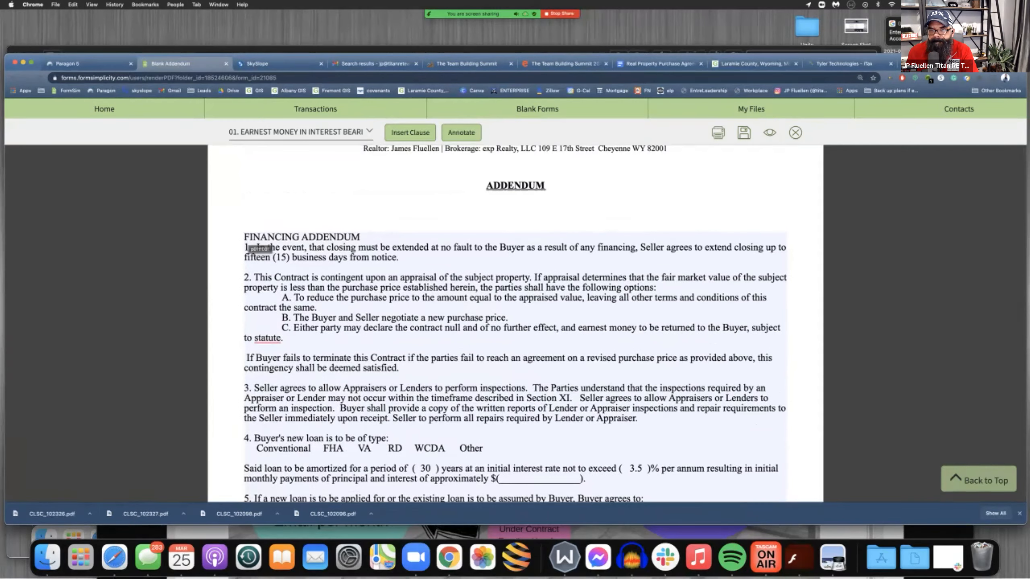
{"action": "left_click", "coordinate": [743, 132]}
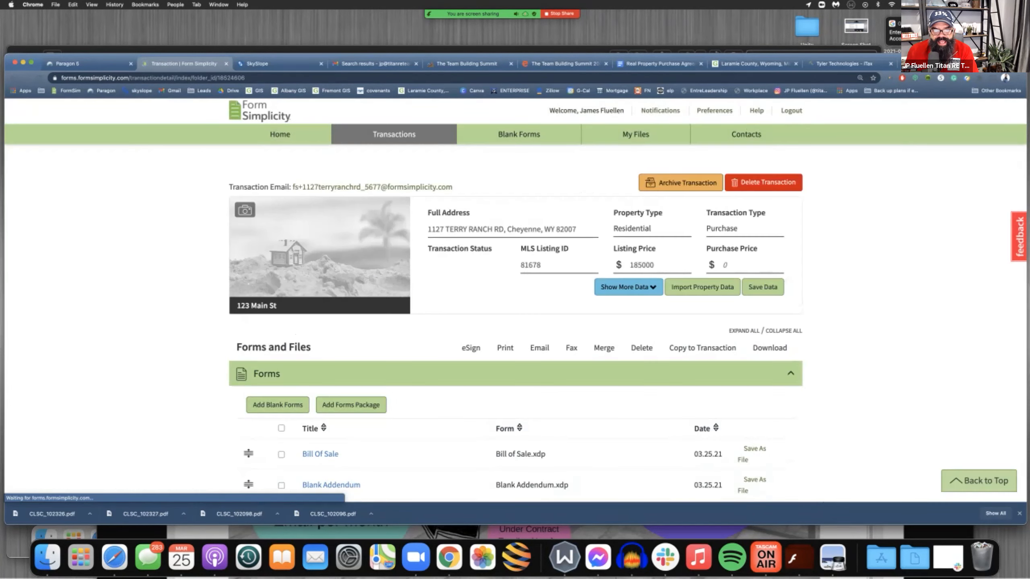
Open the Bill of Sale from the transaction's forms and place the cursor in the personal property description
{"action": "scroll", "coordinate": [515, 300], "scroll_direction": "down", "scroll_amount": 3}
{"action": "left_click", "coordinate": [320, 329]}
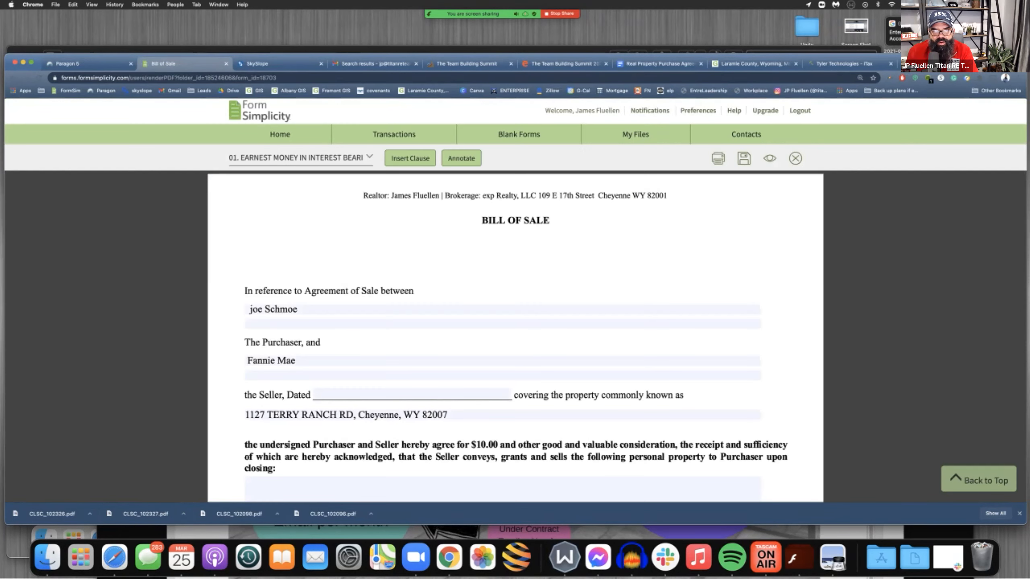
{"action": "scroll", "coordinate": [515, 324], "scroll_direction": "down", "scroll_amount": 1}
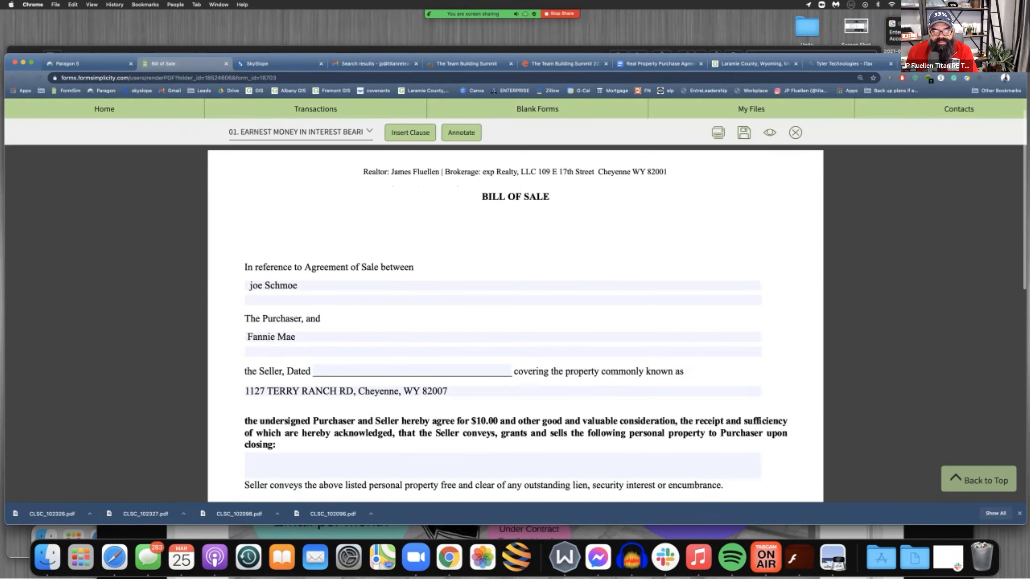
{"action": "left_click", "coordinate": [412, 370]}
{"action": "scroll", "coordinate": [364, 399], "scroll_direction": "down", "scroll_amount": 2}
{"action": "left_click", "coordinate": [365, 395]}
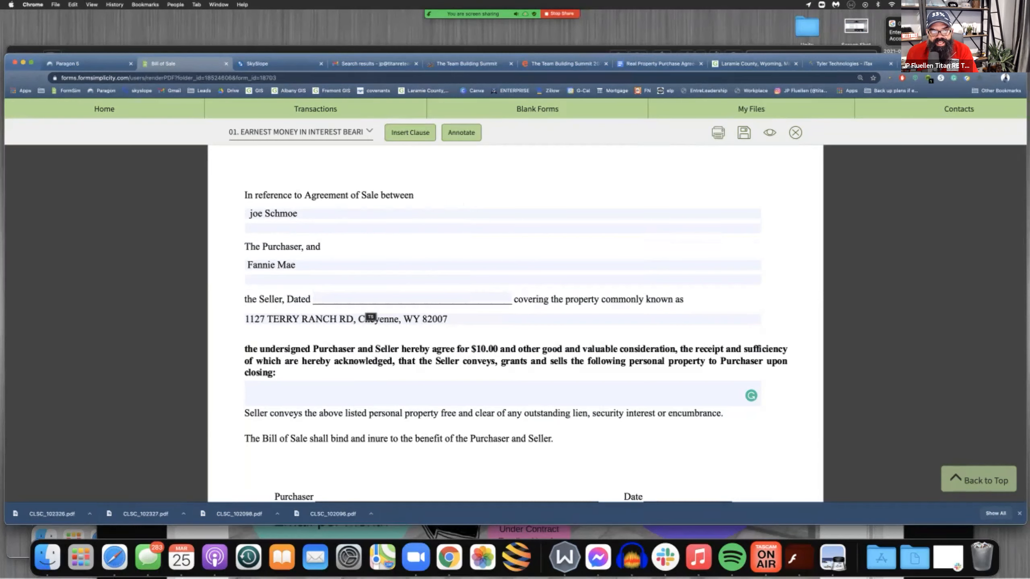
Switch to the property's listing in Paragon and examine its inclusions, features, addendum and remarks
{"action": "left_click", "coordinate": [73, 64]}
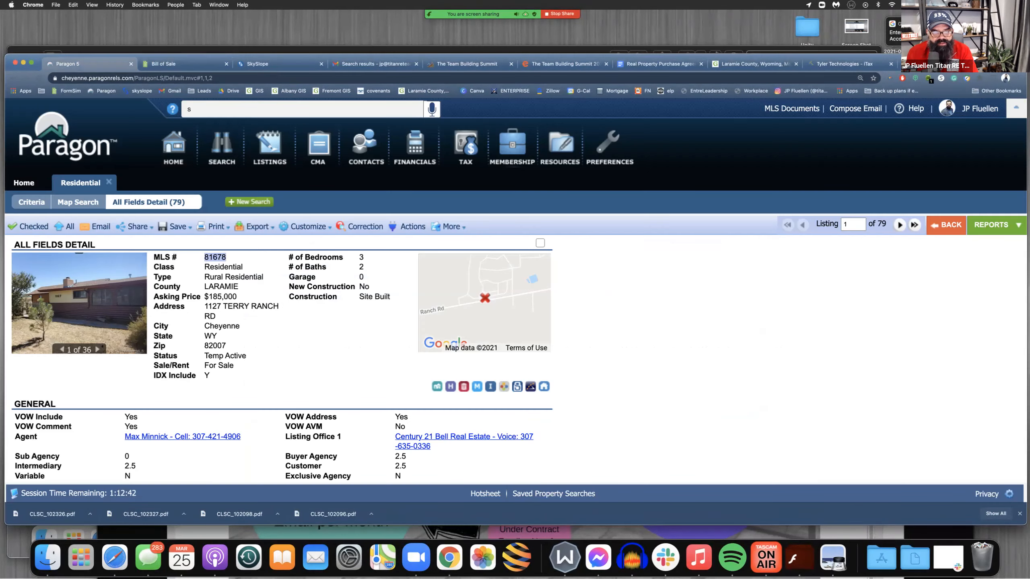
{"action": "scroll", "coordinate": [284, 357], "scroll_direction": "down", "scroll_amount": 15}
{"action": "scroll", "coordinate": [284, 357], "scroll_direction": "up", "scroll_amount": 4}
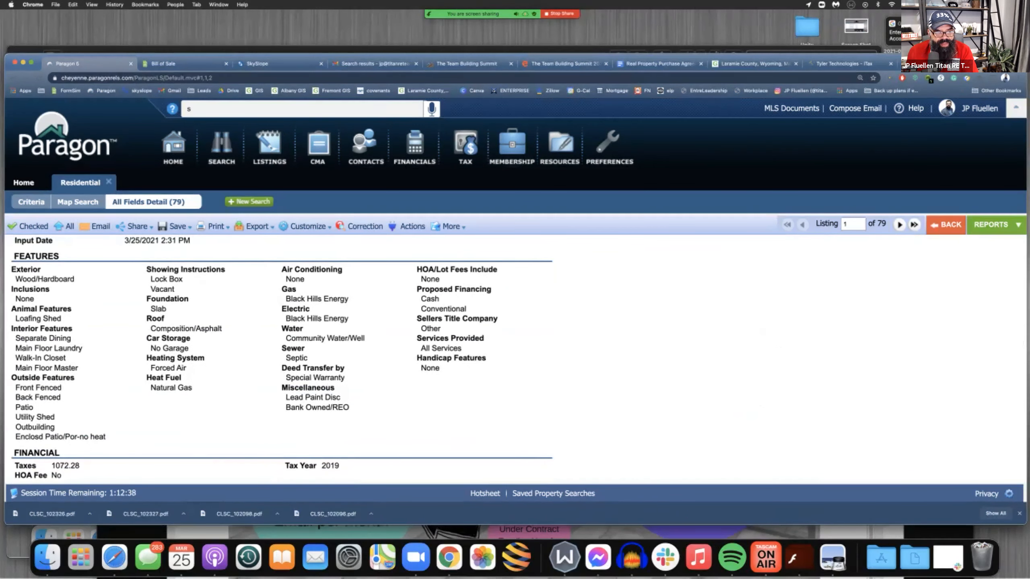
{"action": "scroll", "coordinate": [284, 357], "scroll_direction": "up", "scroll_amount": 1}
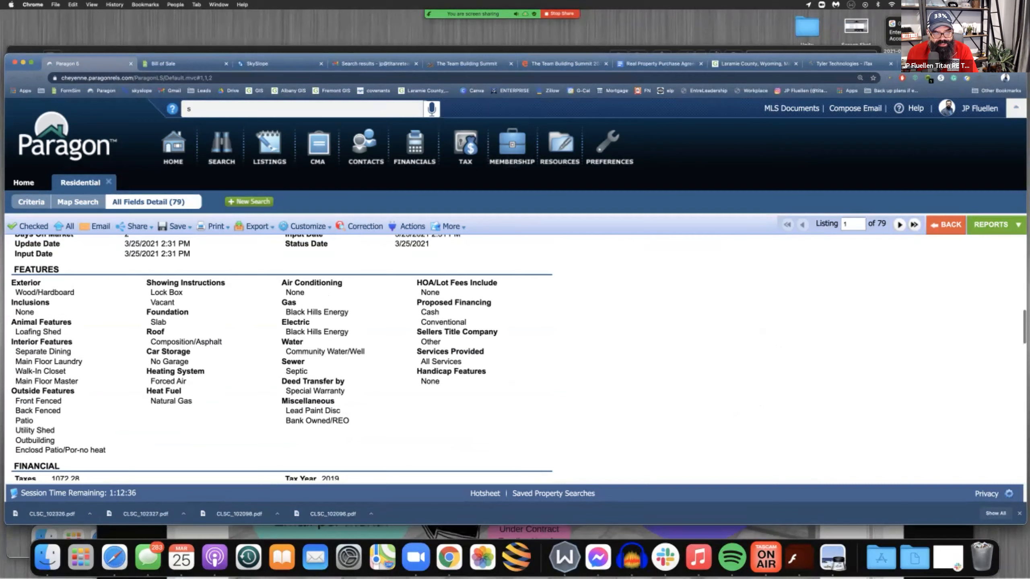
{"action": "scroll", "coordinate": [283, 357], "scroll_direction": "up", "scroll_amount": 2}
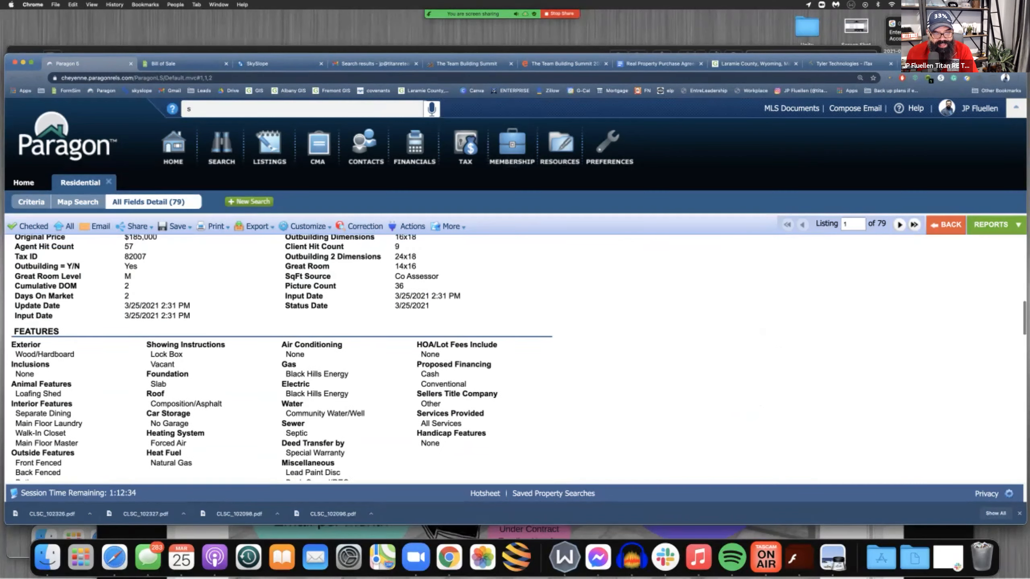
{"action": "scroll", "coordinate": [284, 356], "scroll_direction": "down", "scroll_amount": 3}
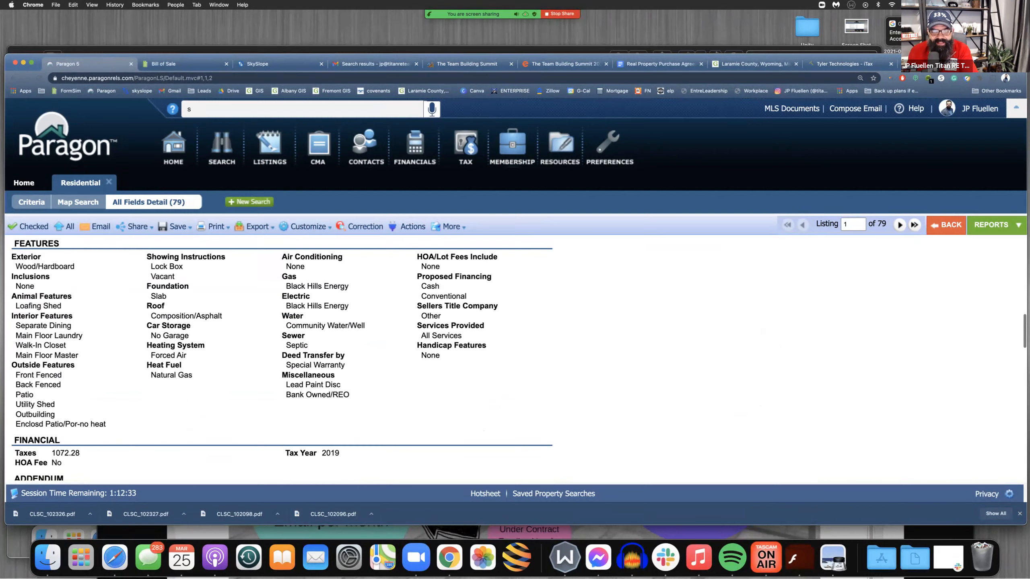
{"action": "scroll", "coordinate": [284, 356], "scroll_direction": "down", "scroll_amount": 3}
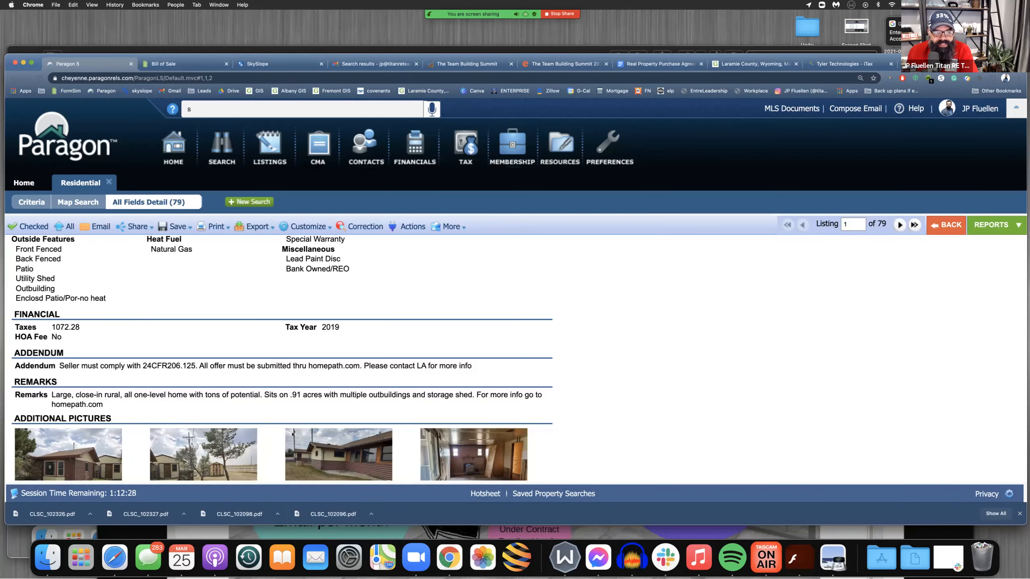
{"action": "scroll", "coordinate": [284, 356], "scroll_direction": "down", "scroll_amount": 5}
{"action": "scroll", "coordinate": [284, 357], "scroll_direction": "up", "scroll_amount": 5}
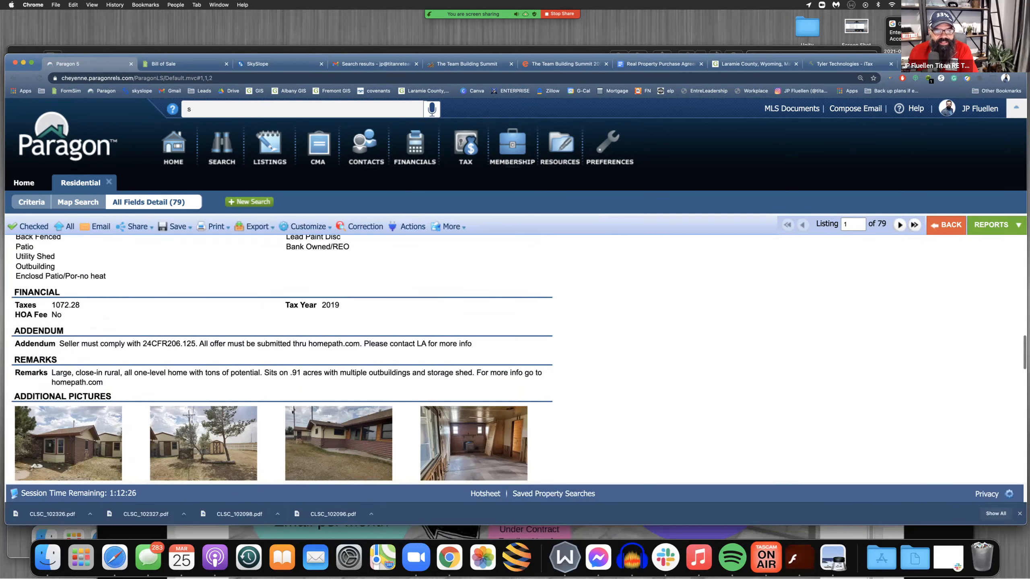
{"action": "scroll", "coordinate": [284, 357], "scroll_direction": "up", "scroll_amount": 1}
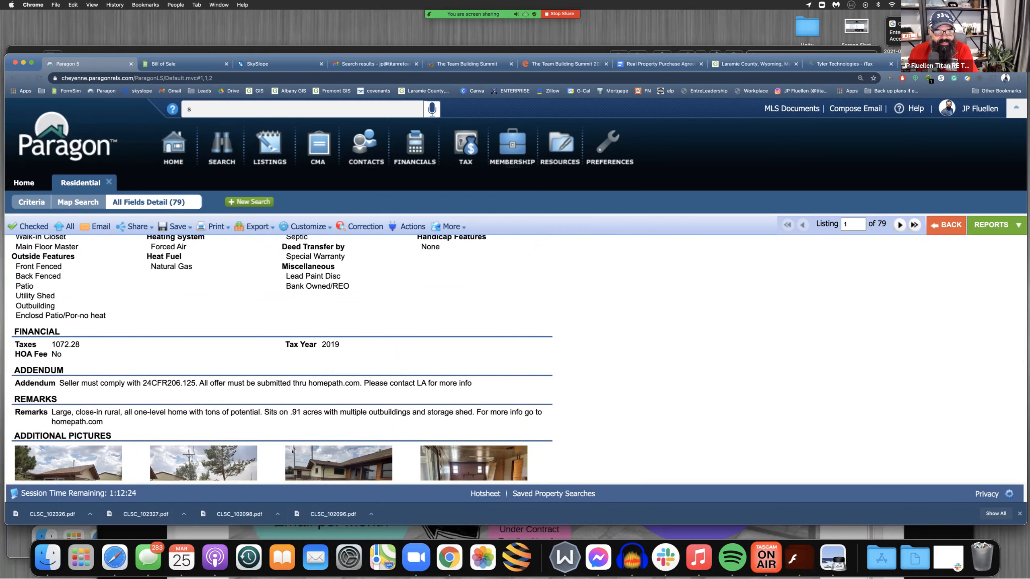
{"action": "scroll", "coordinate": [284, 357], "scroll_direction": "up", "scroll_amount": 9}
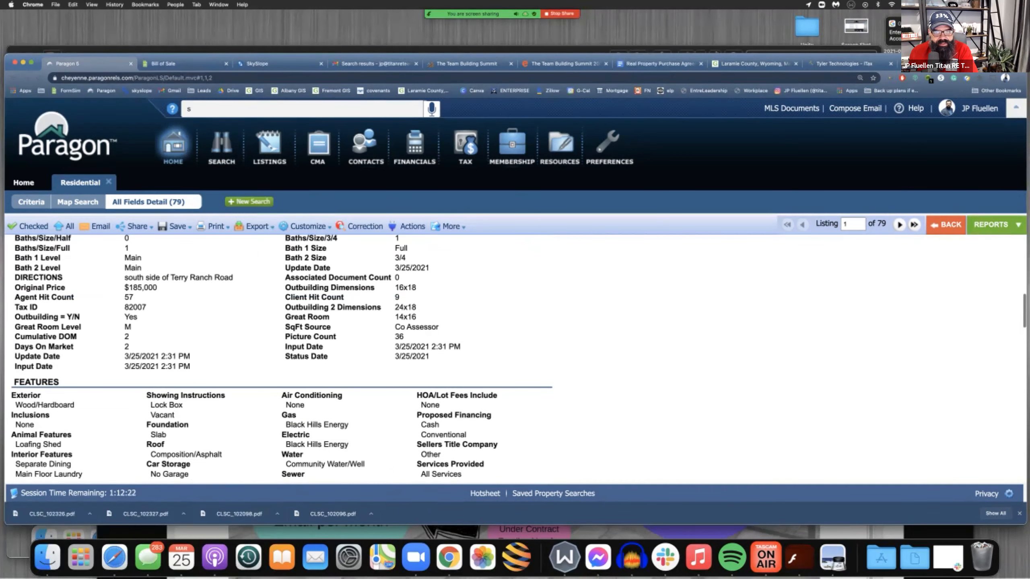
Rerun the residential search and open the Features section of listing 81679
{"action": "left_click", "coordinate": [32, 202]}
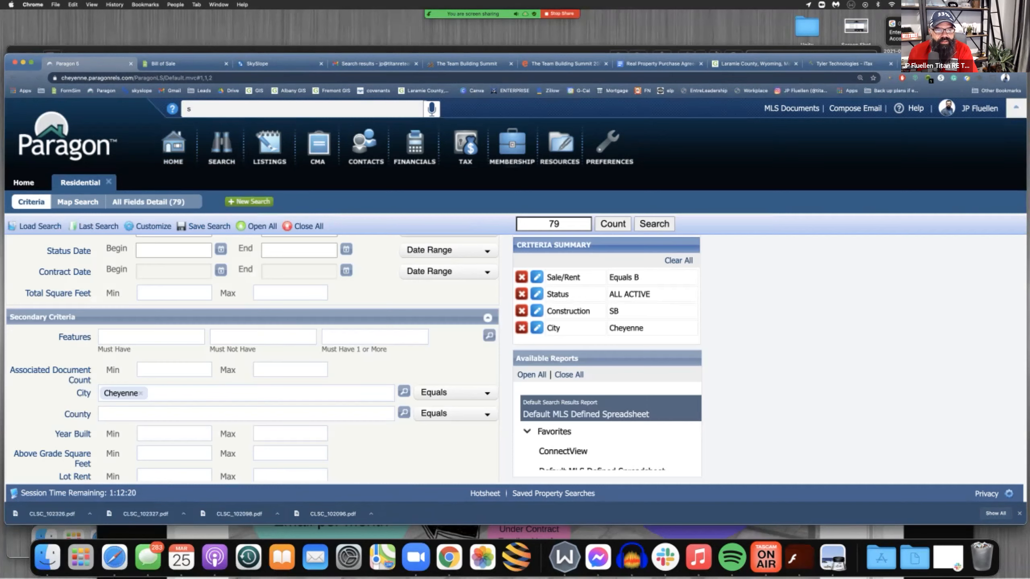
{"action": "left_click", "coordinate": [654, 224]}
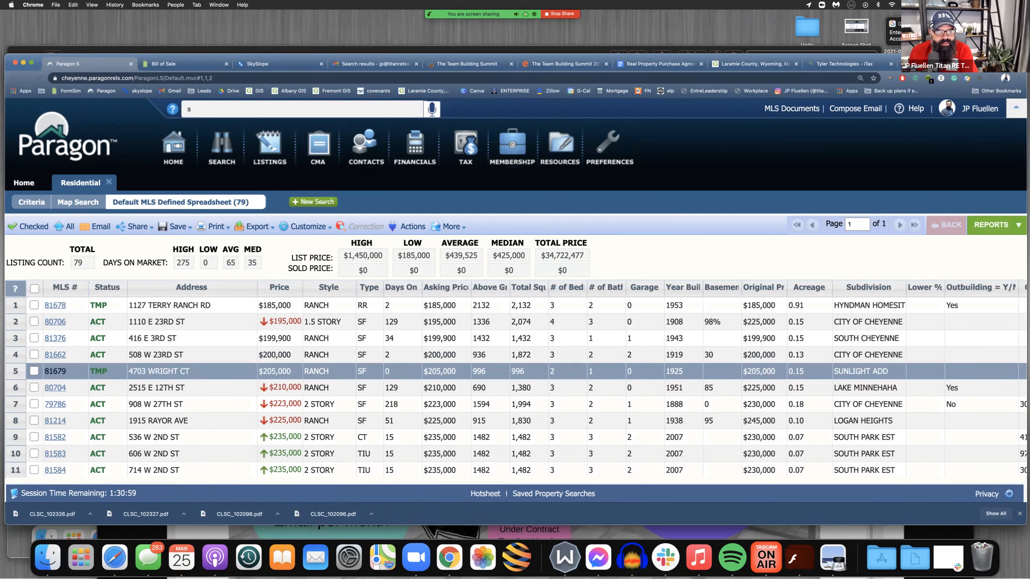
{"action": "left_click", "coordinate": [55, 371]}
{"action": "scroll", "coordinate": [514, 356], "scroll_direction": "down", "scroll_amount": 10}
{"action": "scroll", "coordinate": [515, 357], "scroll_direction": "down", "scroll_amount": 10}
Copy the inclusions Disposal, Range/Oven, Refrigerator and Window Coverings, and return to the Bill of Sale in Form Simplicity
{"action": "left_click_drag", "start_coordinate": [15, 300], "coordinate": [72, 340]}
{"action": "left_click", "coordinate": [72, 340]}
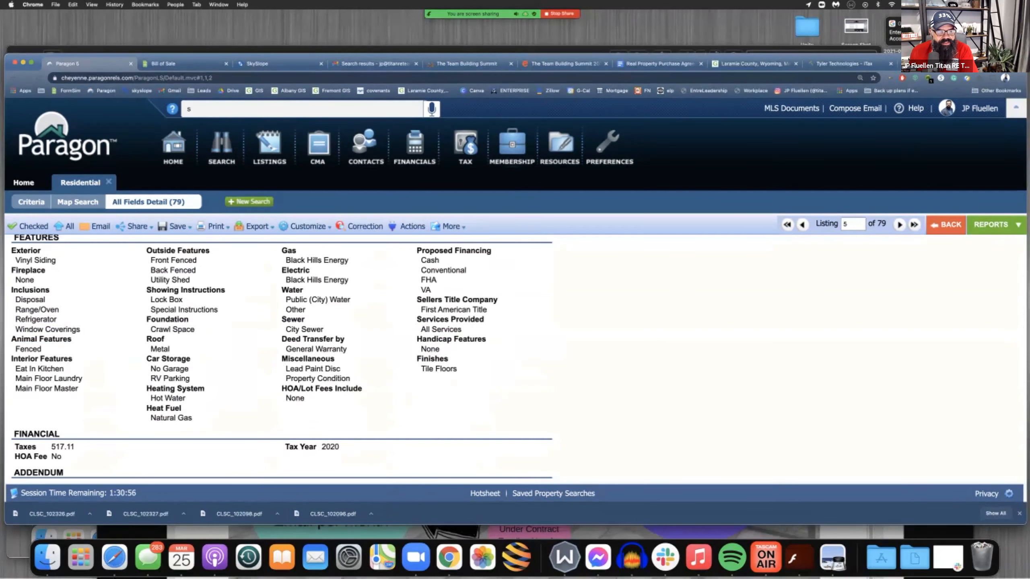
{"action": "left_click_drag", "start_coordinate": [15, 299], "coordinate": [80, 330]}
{"action": "right_click", "coordinate": [27, 307]}
{"action": "left_click", "coordinate": [41, 325]}
{"action": "left_click", "coordinate": [170, 64]}
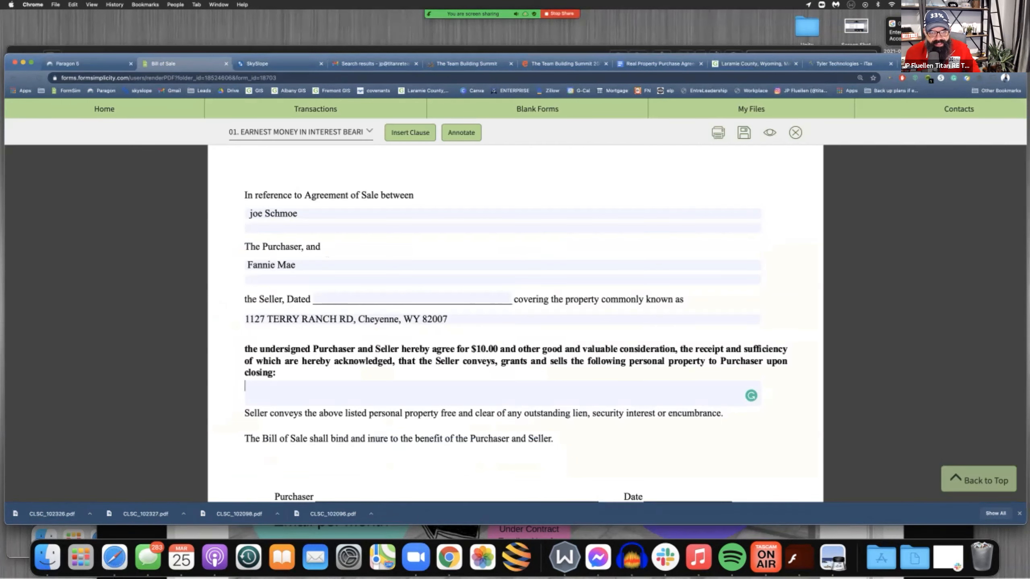
Paste the copied inclusions into the personal property description and separate Disposal, Range/Oven, Refrigerator and Window Coverings with commas
{"action": "key", "text": "super+v"}
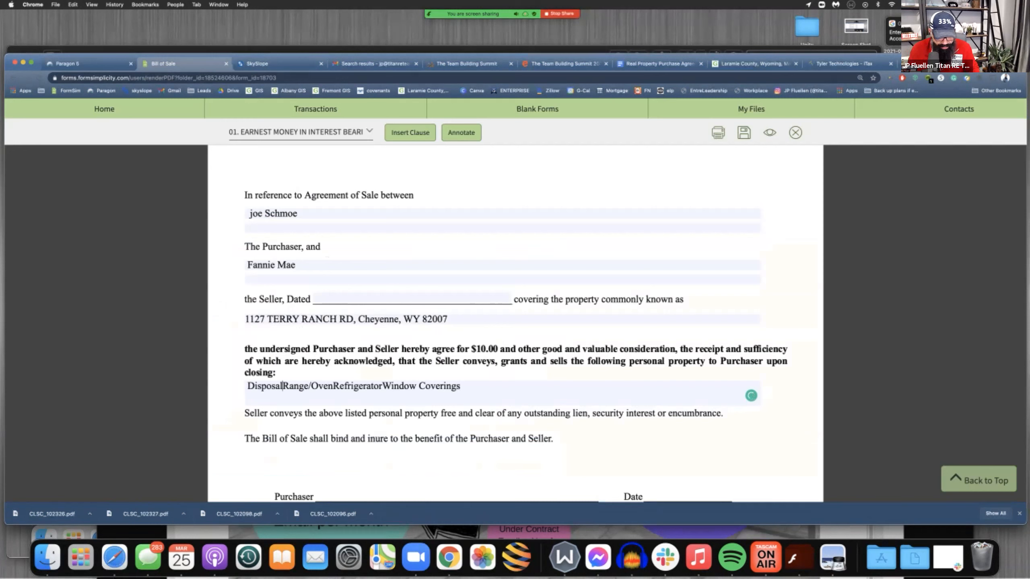
{"action": "type", "text": ",  "}
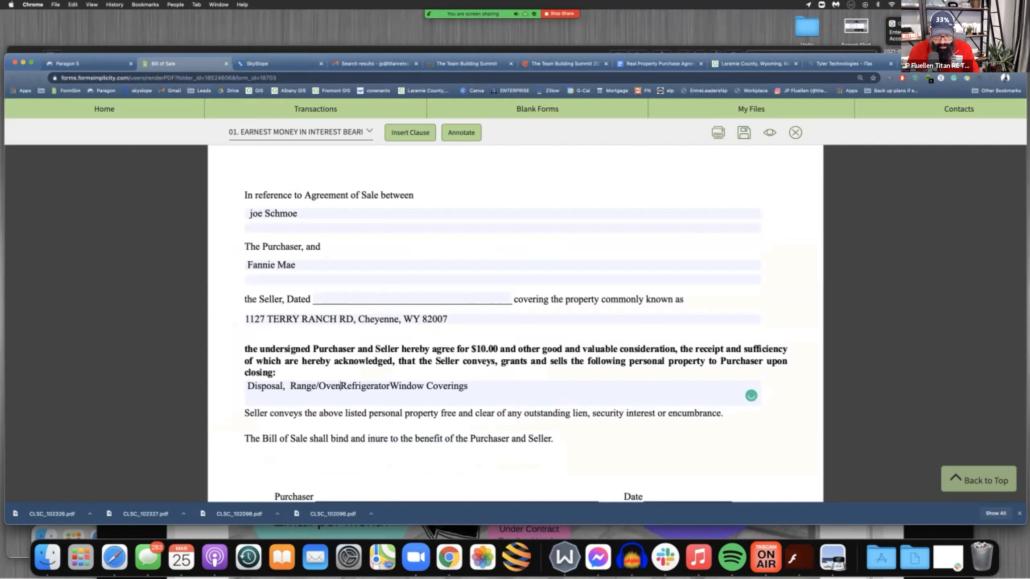
{"action": "type", "text": ","}
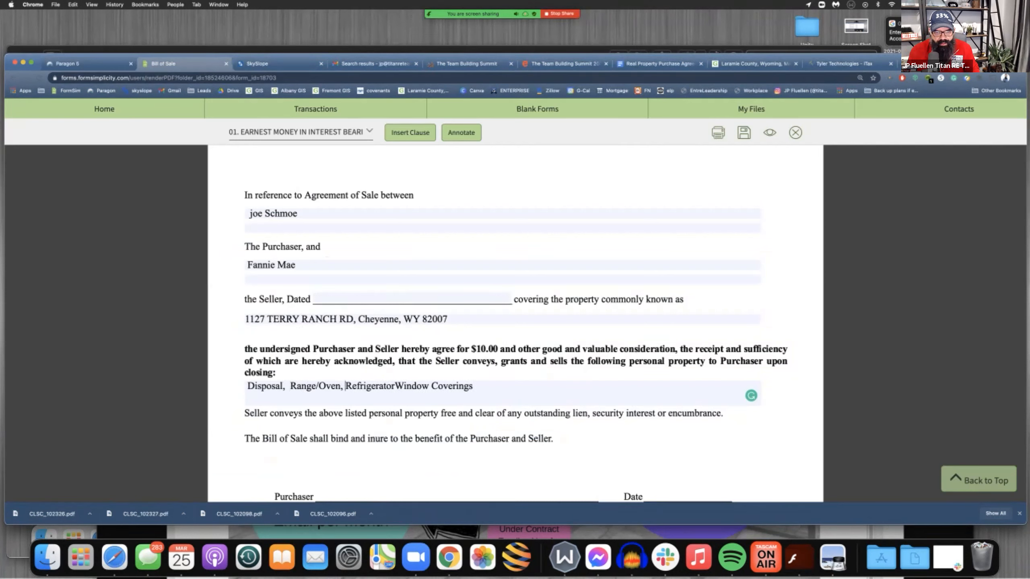
{"action": "key", "text": "Right"}
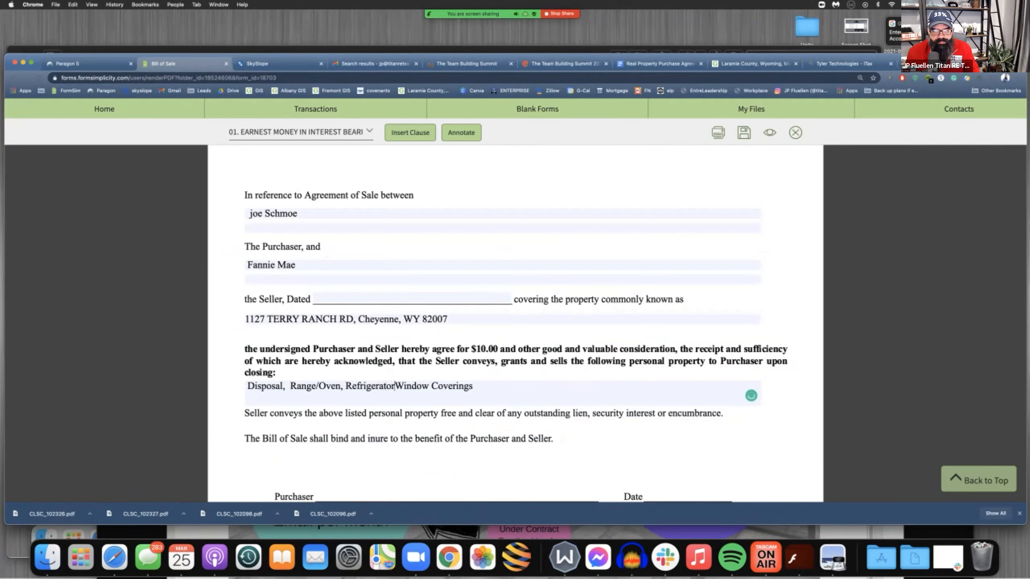
{"action": "type", "text": ","}
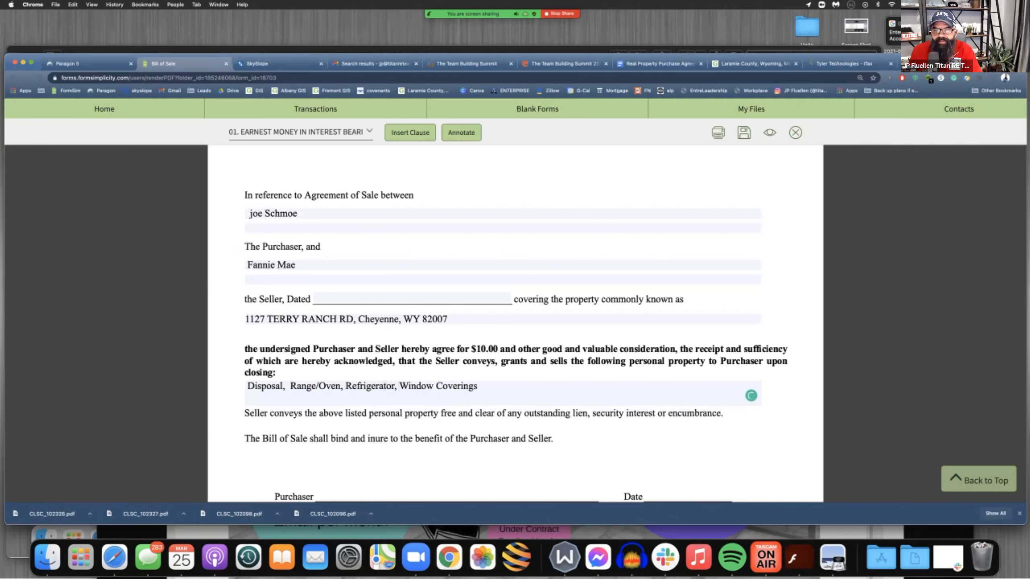
Save and close the Bill of Sale, and open the Designation of Agent Buyer form from the transaction's forms
{"action": "left_click", "coordinate": [743, 132]}
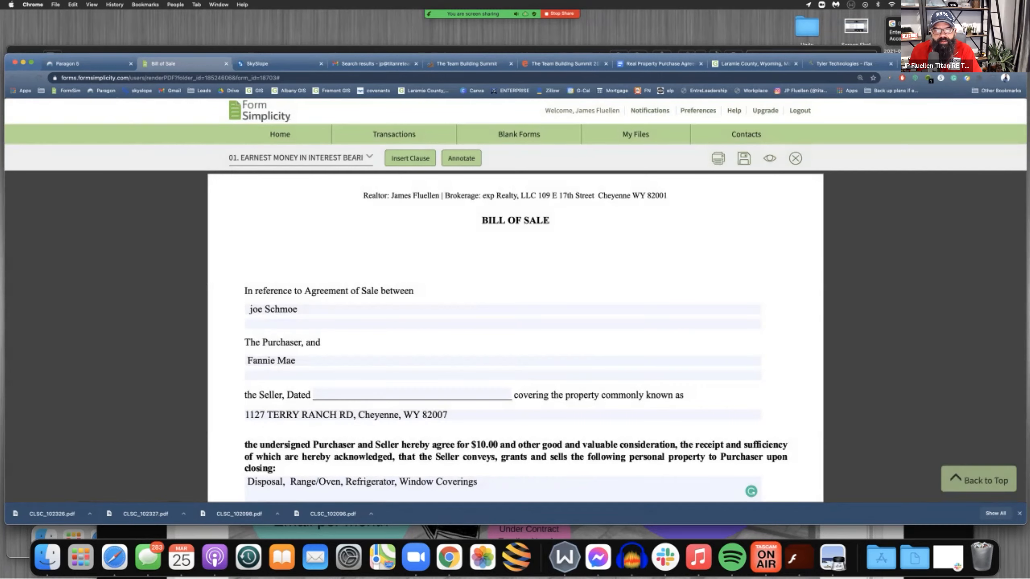
{"action": "left_click", "coordinate": [795, 158]}
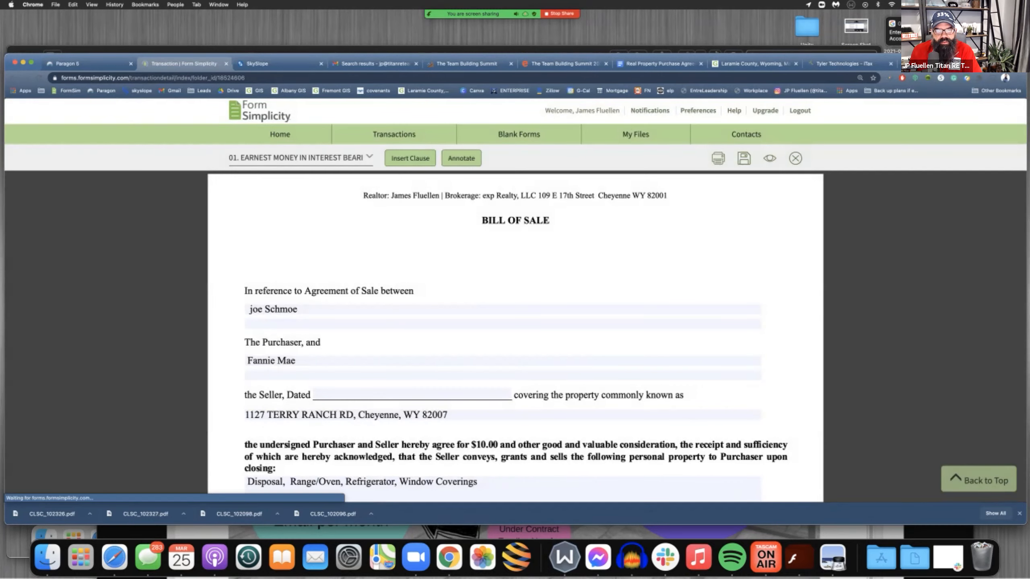
{"action": "scroll", "coordinate": [472, 347], "scroll_direction": "down", "scroll_amount": 6}
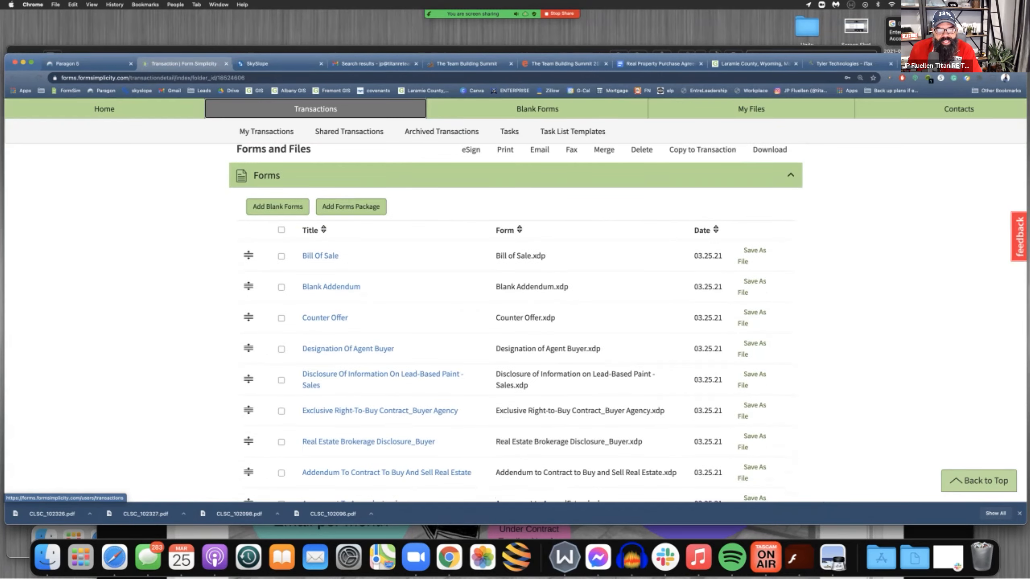
{"action": "scroll", "coordinate": [348, 240], "scroll_direction": "down", "scroll_amount": 2}
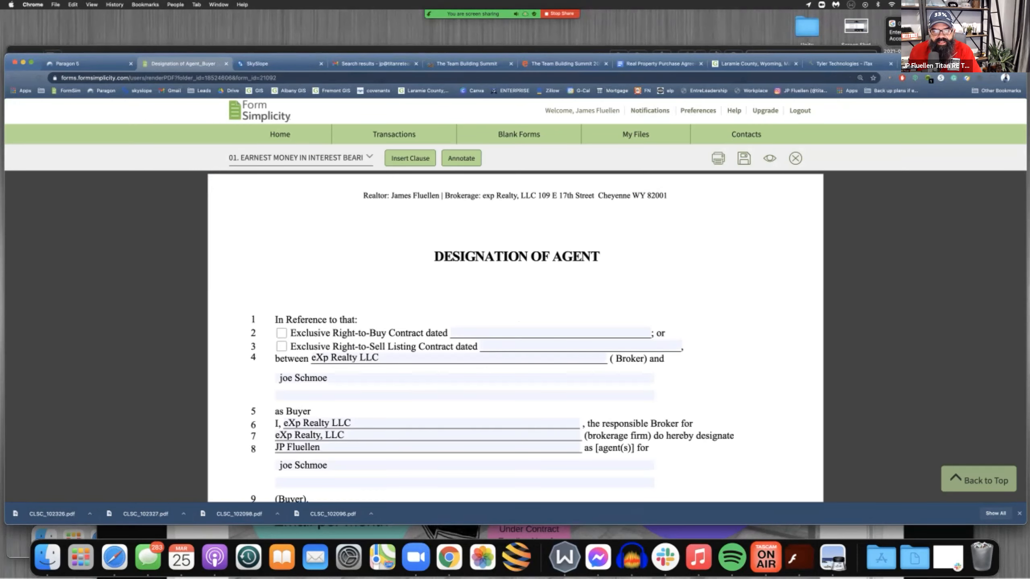
Mark the Exclusive Right-to-Buy Contract option on the Designation of Agent and date it March 25, 2021
{"action": "left_click", "coordinate": [281, 333]}
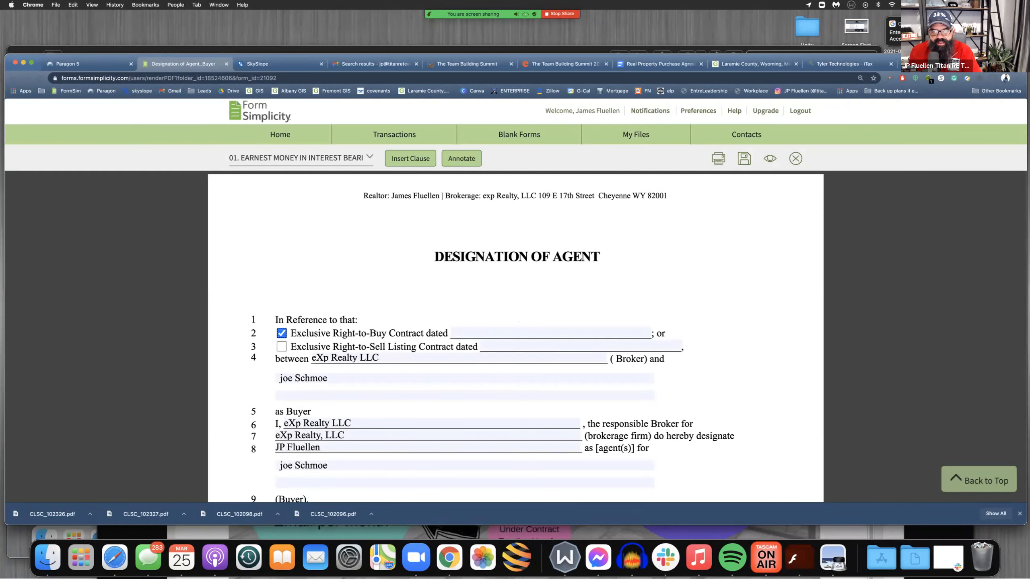
{"action": "left_click", "coordinate": [519, 332]}
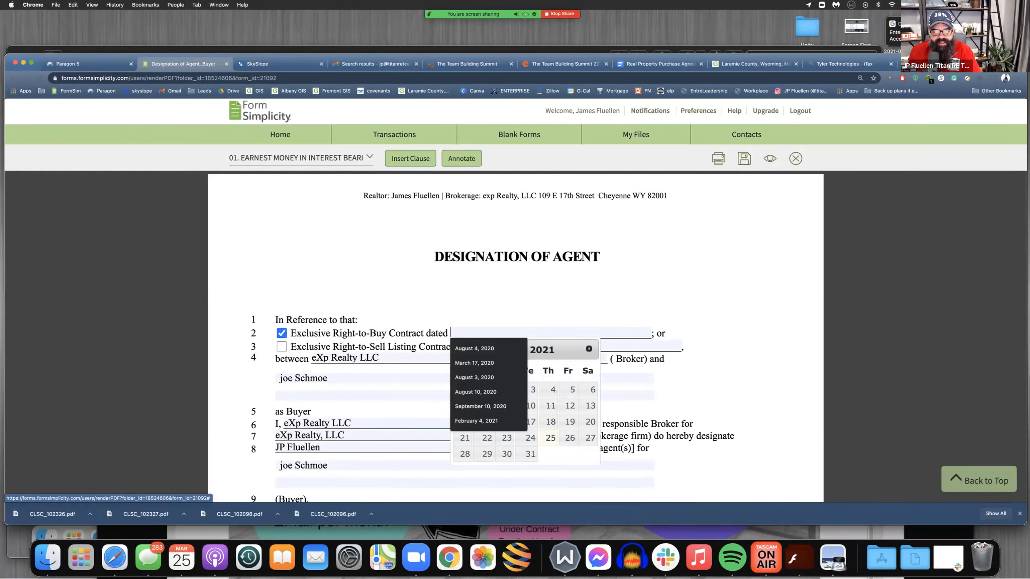
{"action": "left_click", "coordinate": [550, 438]}
{"action": "scroll", "coordinate": [515, 325], "scroll_direction": "down", "scroll_amount": 2}
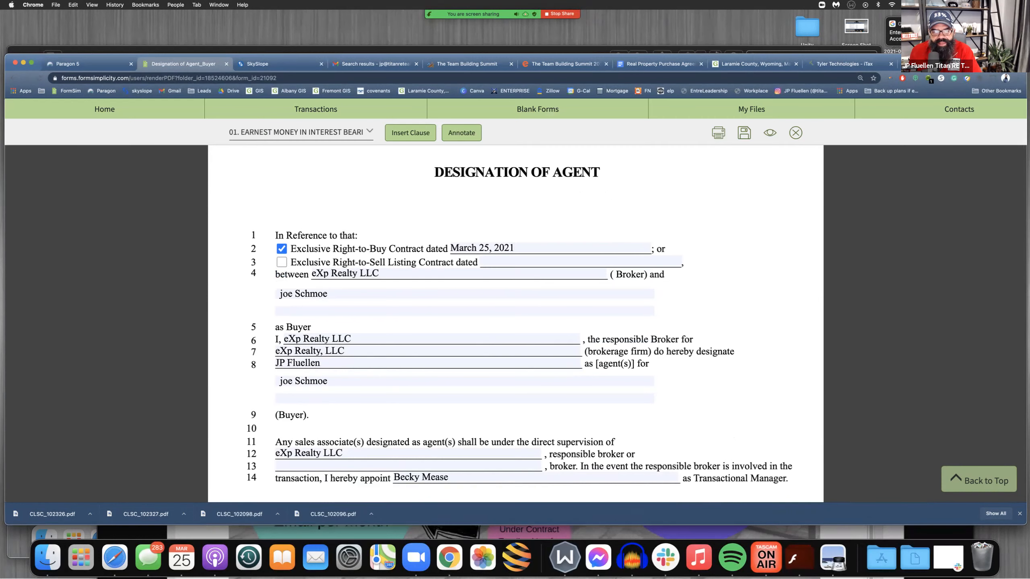
Check the rest of the Designation of Agent, highlighting the appointed Transactional Manager's name, and save and close the form
{"action": "scroll", "coordinate": [515, 325], "scroll_direction": "down", "scroll_amount": 1}
{"action": "scroll", "coordinate": [515, 325], "scroll_direction": "down", "scroll_amount": 2}
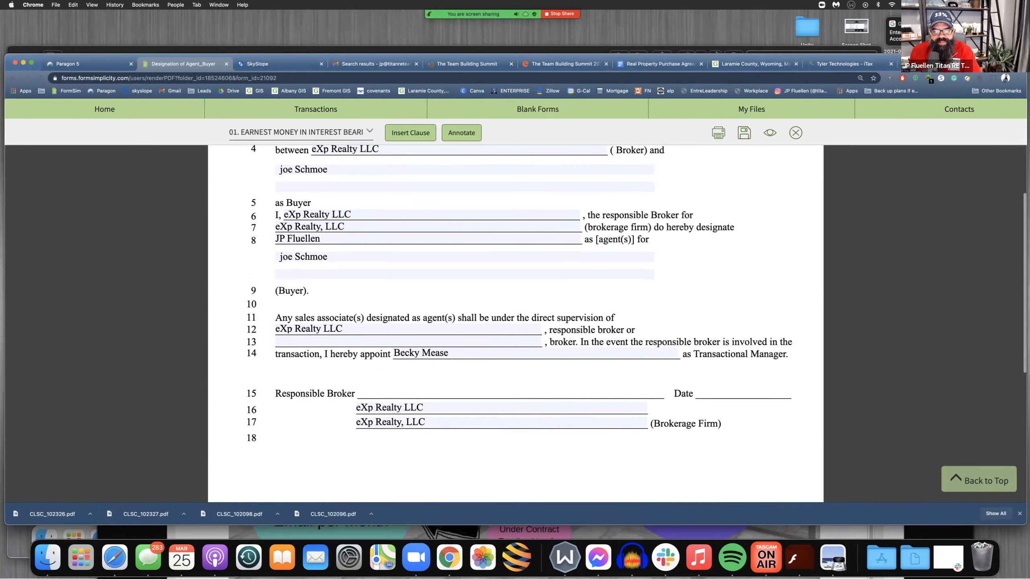
{"action": "scroll", "coordinate": [515, 325], "scroll_direction": "down", "scroll_amount": 2}
{"action": "left_click_drag", "start_coordinate": [447, 286], "coordinate": [393, 286]}
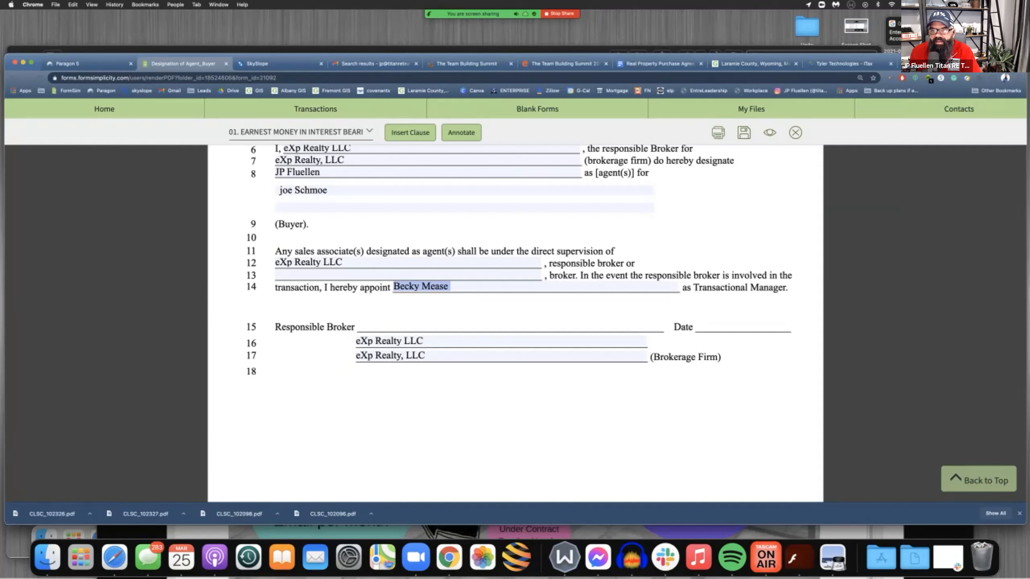
{"action": "left_click", "coordinate": [744, 134]}
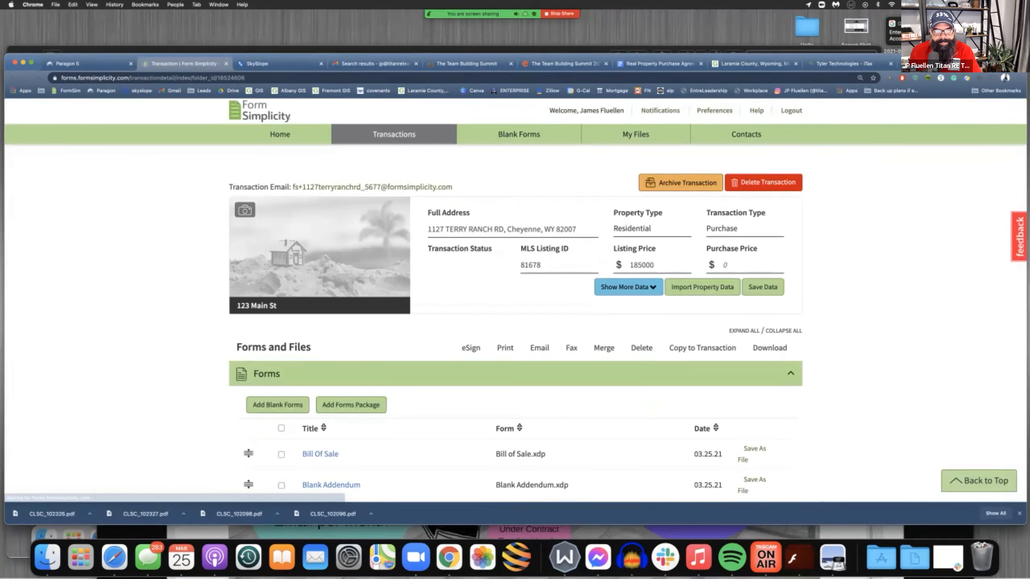
Open the Disclosure of Information on Lead-Based Paint - Sales form from the transaction's forms
{"action": "scroll", "coordinate": [515, 317], "scroll_direction": "down", "scroll_amount": 5}
{"action": "scroll", "coordinate": [315, 108], "scroll_direction": "down", "scroll_amount": 3}
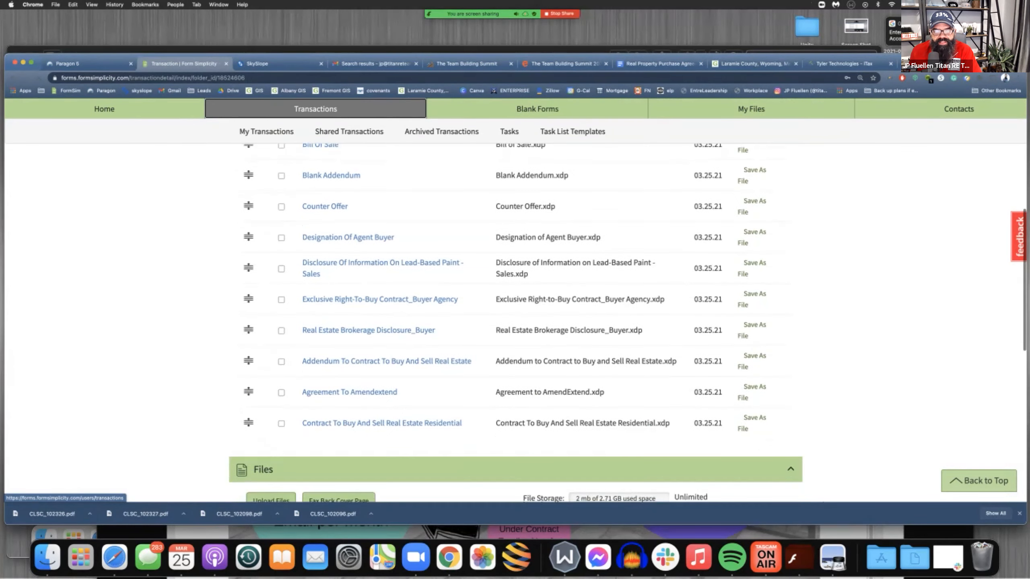
{"action": "left_click", "coordinate": [385, 233]}
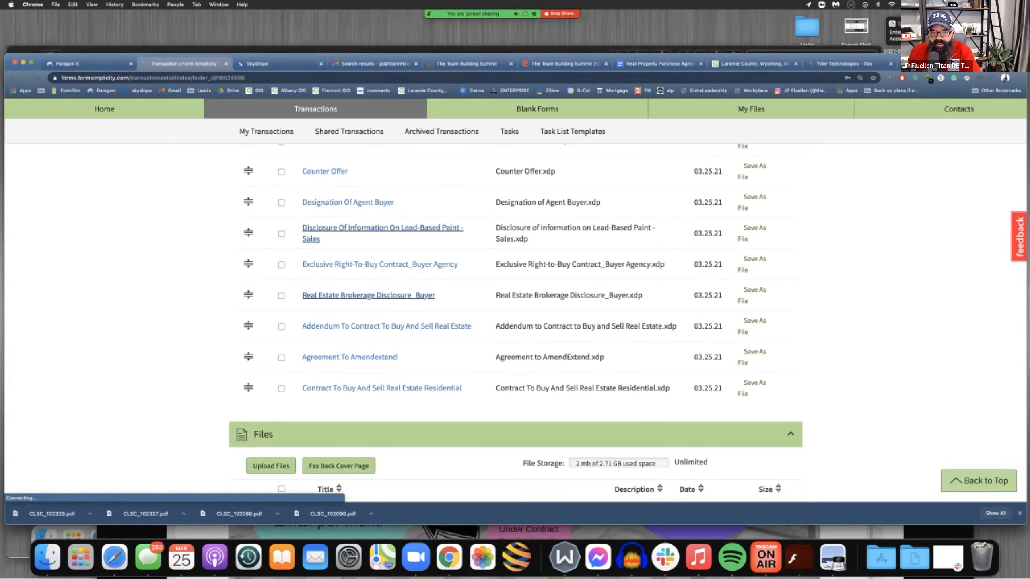
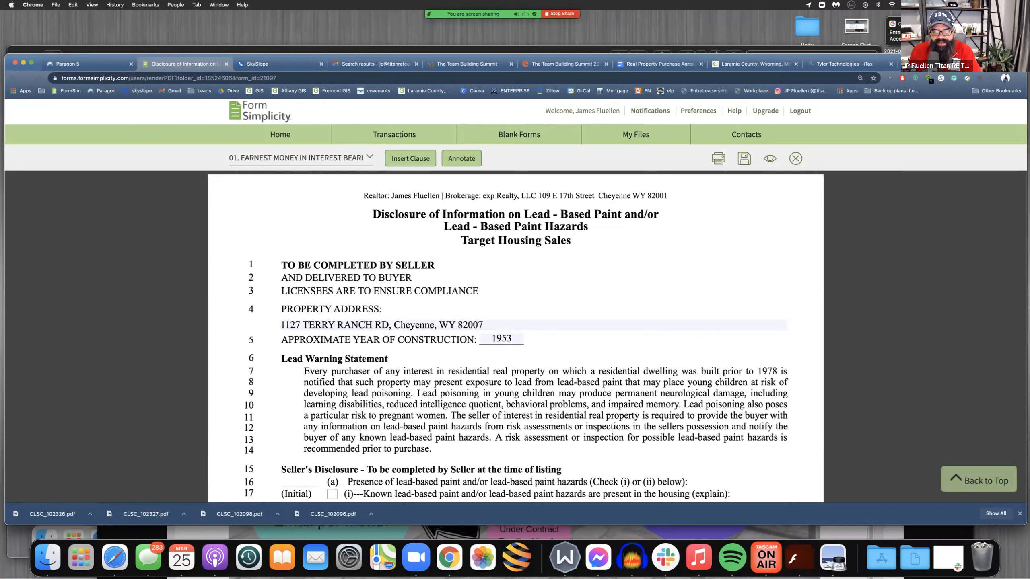
Mark on the lead-based paint disclosure that the seller has no knowledge of lead hazards and no reports or records
{"action": "double_click", "coordinate": [501, 339]}
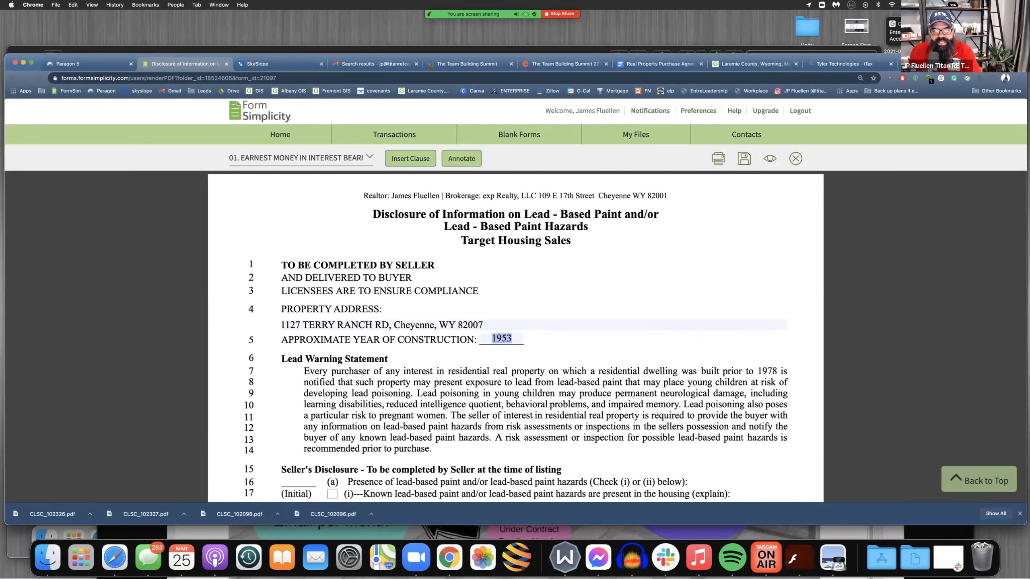
{"action": "scroll", "coordinate": [514, 336], "scroll_direction": "down", "scroll_amount": 6}
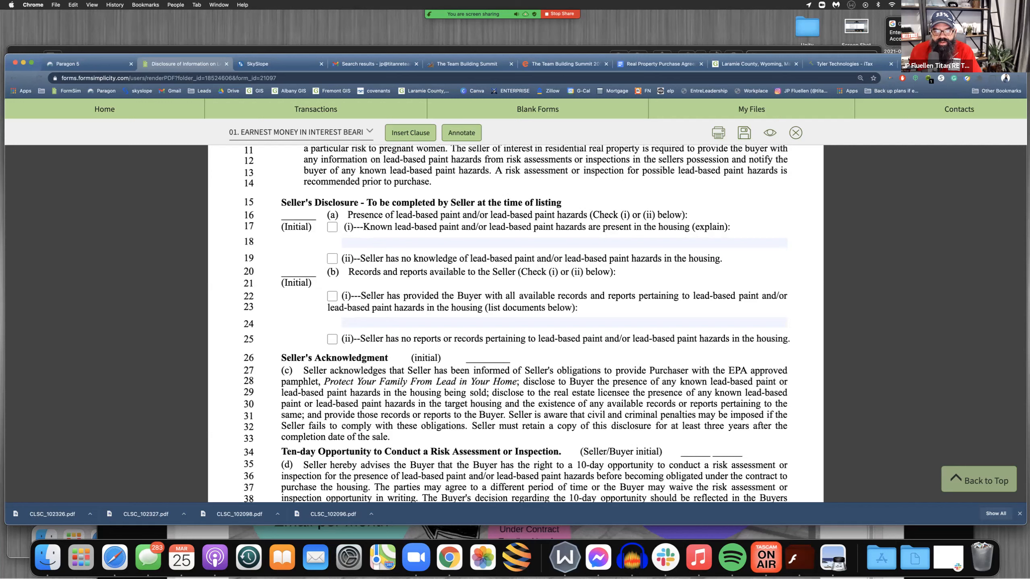
{"action": "left_click", "coordinate": [331, 259]}
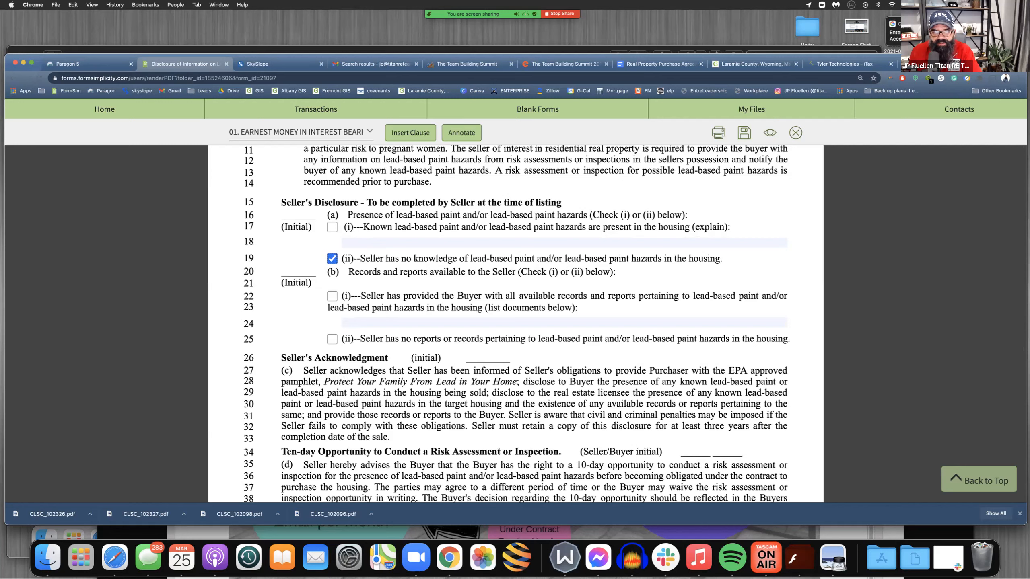
{"action": "left_click", "coordinate": [331, 339]}
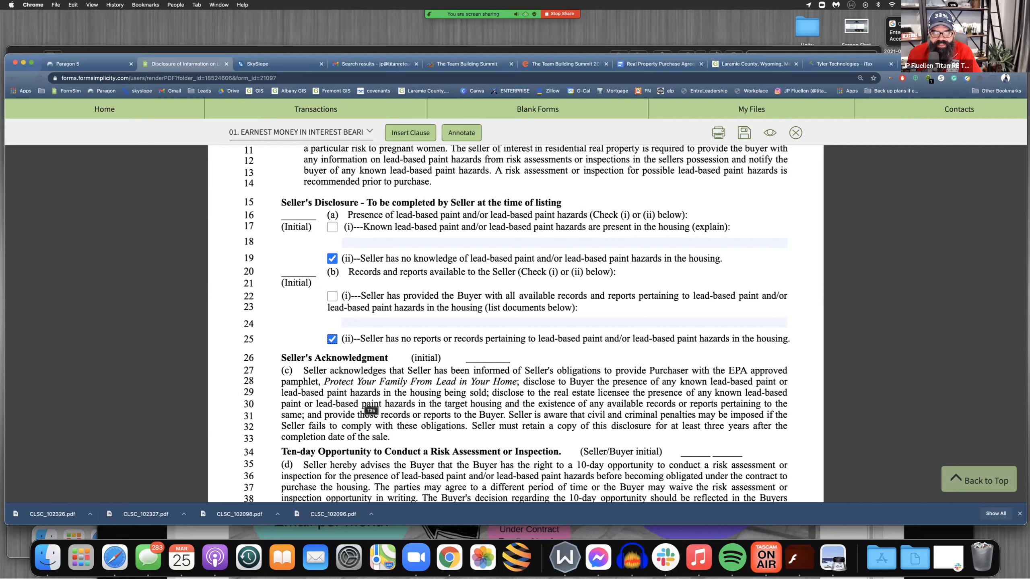
{"action": "left_click_drag", "start_coordinate": [281, 203], "coordinate": [354, 202]}
Mark that the buyer waived the lead-based paint risk assessment or inspection, and highlight that option's wording
{"action": "scroll", "coordinate": [235, 481], "scroll_direction": "down", "scroll_amount": 10}
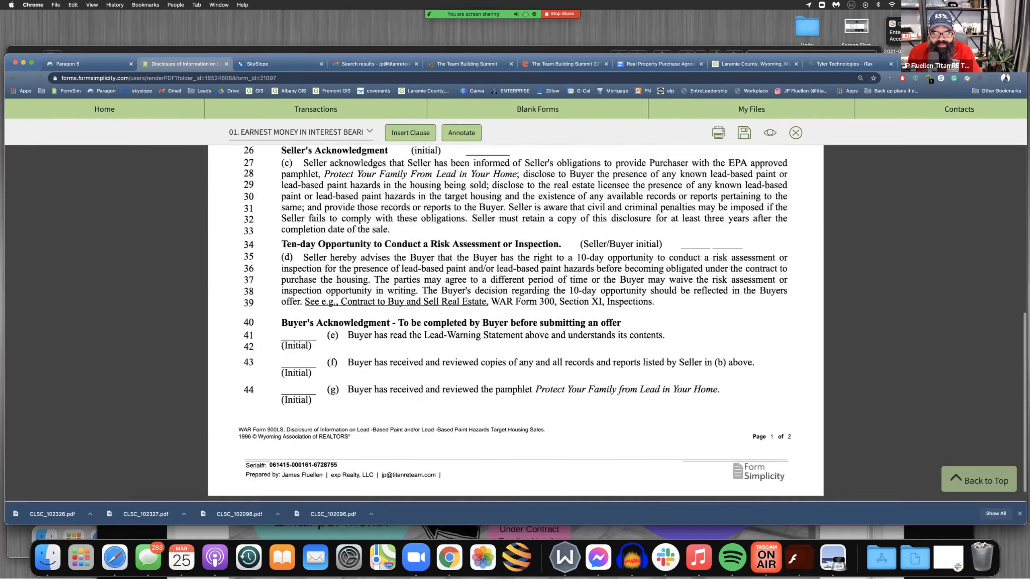
{"action": "scroll", "coordinate": [515, 325], "scroll_direction": "down", "scroll_amount": 3}
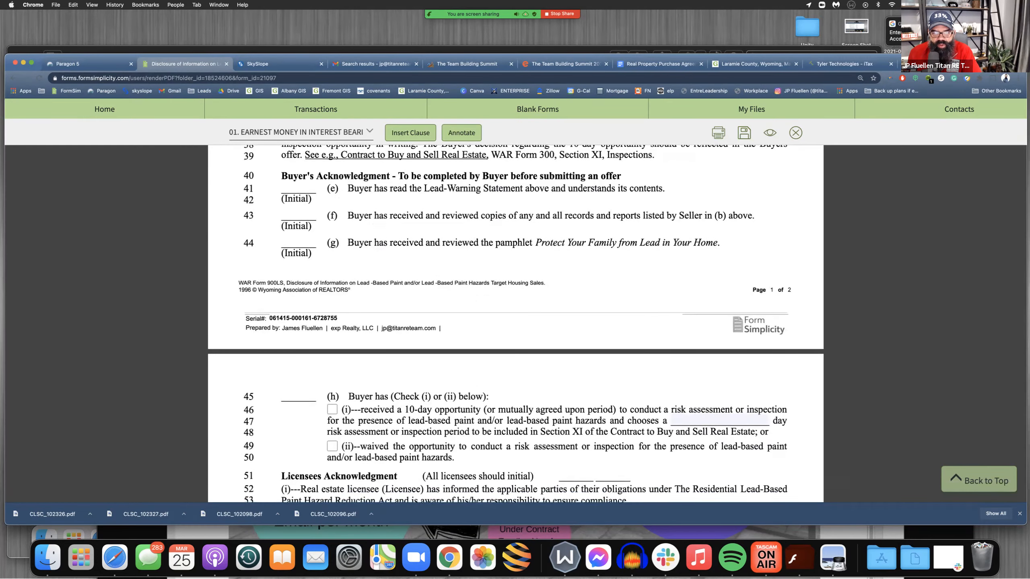
{"action": "left_click", "coordinate": [331, 341]}
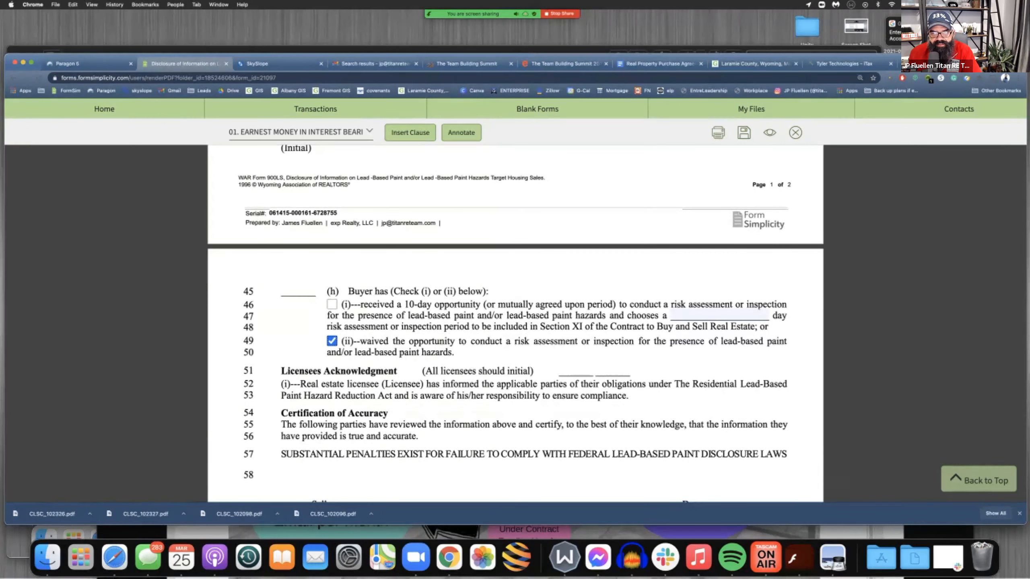
{"action": "mouse_move", "coordinate": [367, 341]}
{"action": "left_mouse_down"}
{"action": "mouse_move", "coordinate": [714, 341]}
{"action": "mouse_move", "coordinate": [356, 291]}
{"action": "mouse_move", "coordinate": [786, 341]}
{"action": "left_mouse_up"}
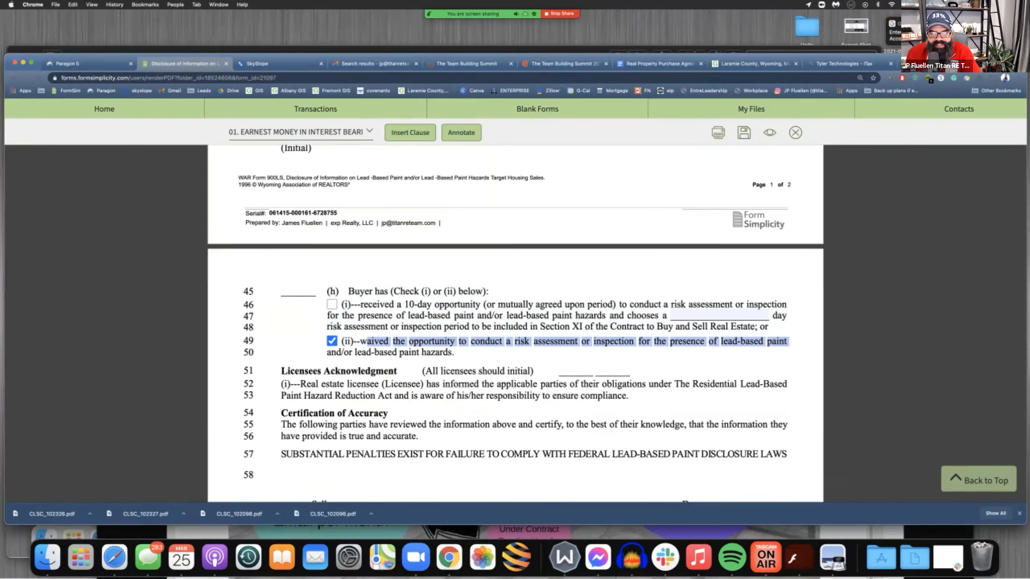
{"action": "left_click_drag", "start_coordinate": [360, 341], "coordinate": [763, 340]}
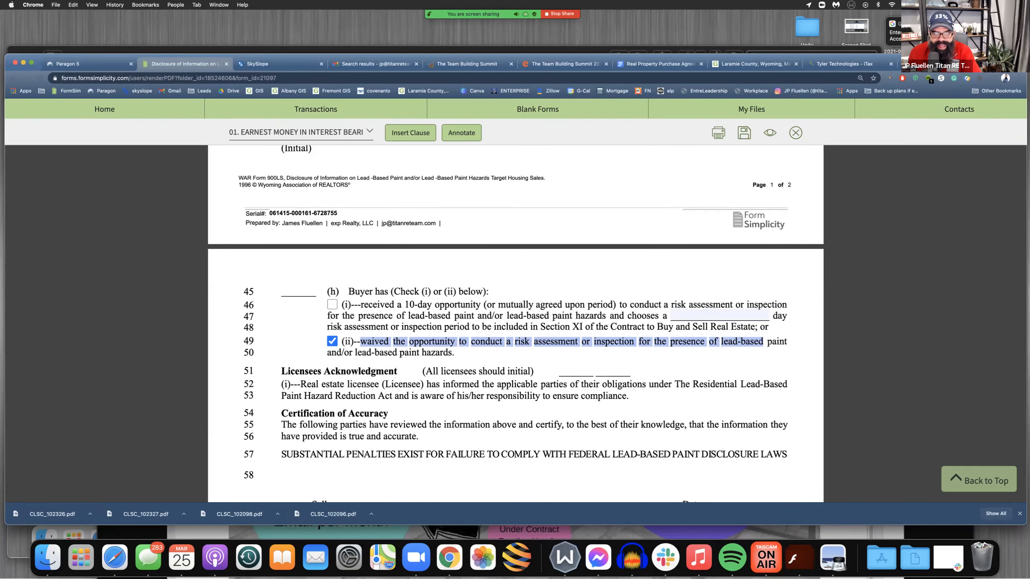
{"action": "left_click_drag", "start_coordinate": [452, 353], "coordinate": [332, 353]}
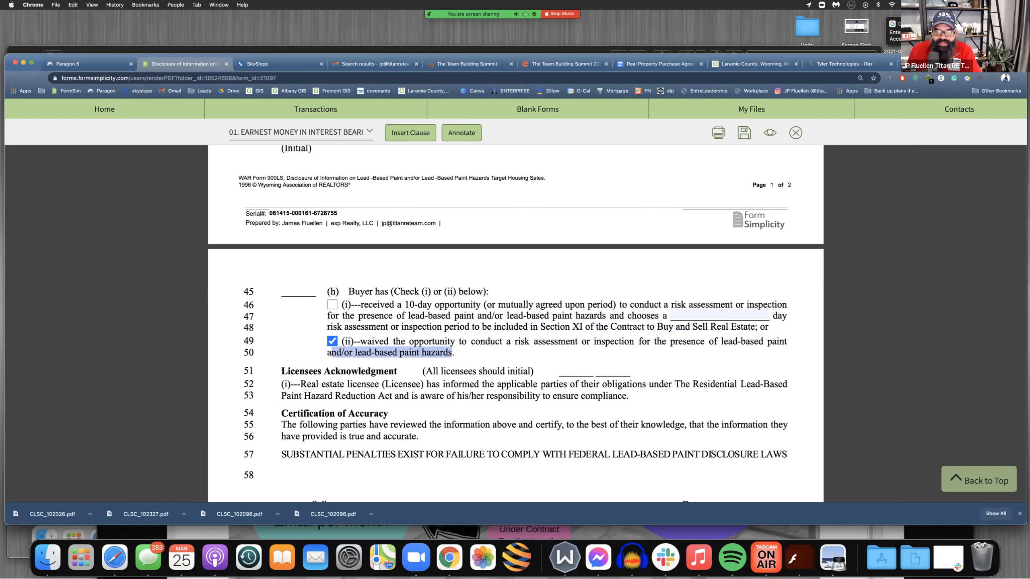
{"action": "left_click", "coordinate": [331, 352]}
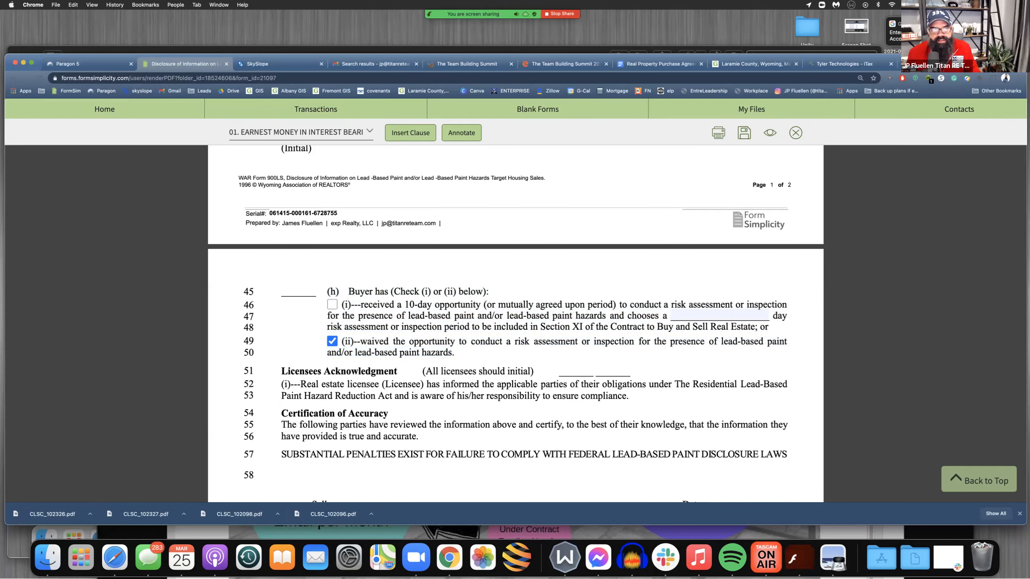
Search the web in a new browser tab for "how to protect your family from lead based paint"
{"action": "key", "text": "super+t"}
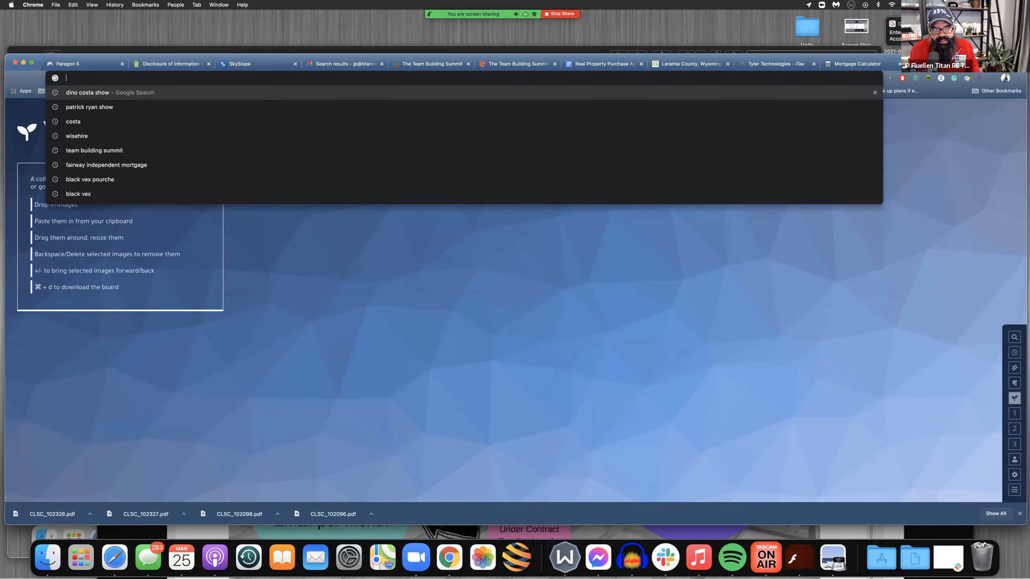
{"action": "type", "text": "how to protect your family lead"}
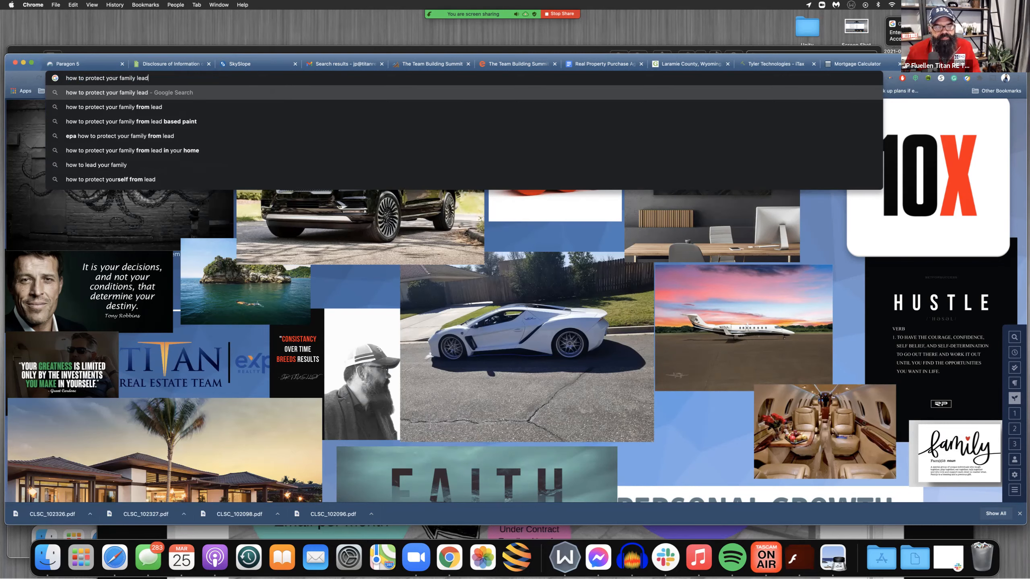
{"action": "left_click", "coordinate": [179, 121]}
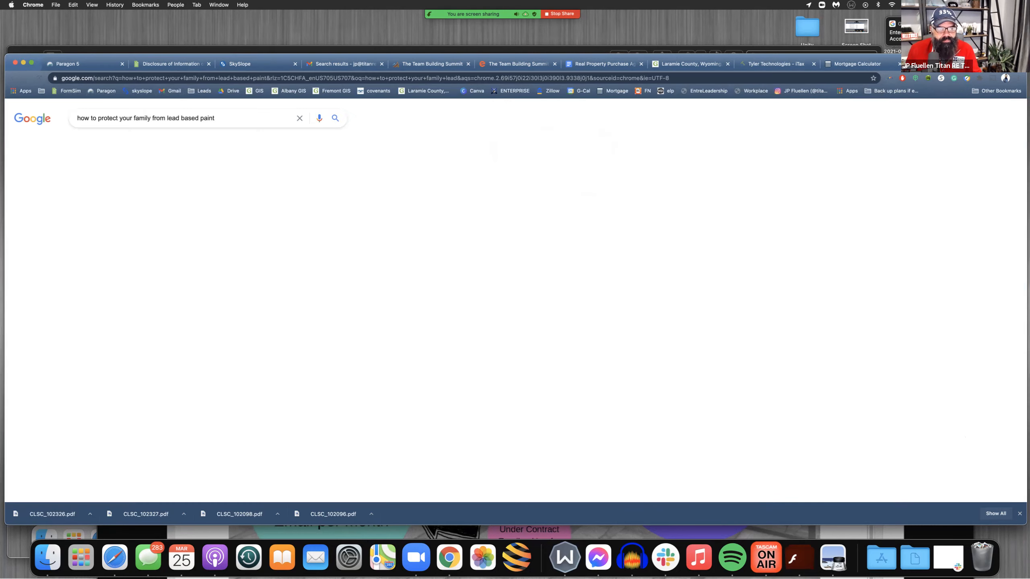
Open the EPA's Protect Your Family from Lead in Your Home page and its English color portrait pamphlet PDF
{"action": "scroll", "coordinate": [108, 219], "scroll_direction": "up", "scroll_amount": 5}
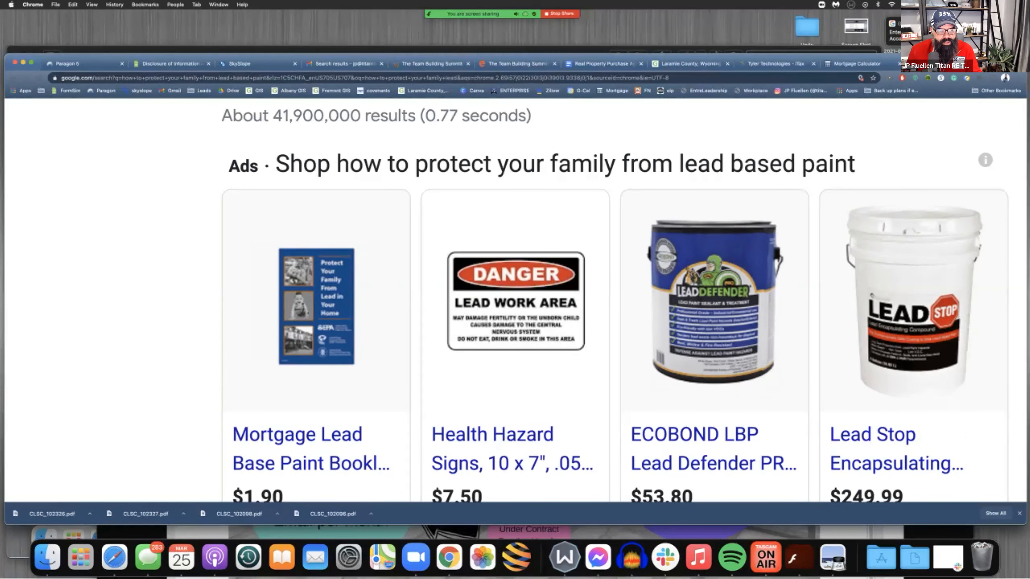
{"action": "scroll", "coordinate": [516, 300], "scroll_direction": "down", "scroll_amount": 5}
{"action": "scroll", "coordinate": [189, 257], "scroll_direction": "down", "scroll_amount": 2}
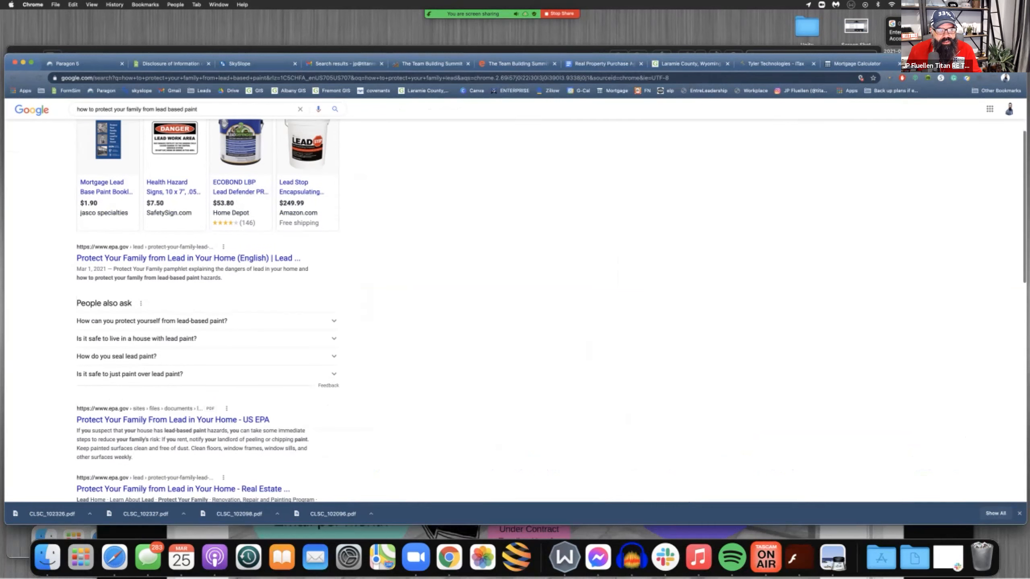
{"action": "left_click", "coordinate": [189, 257]}
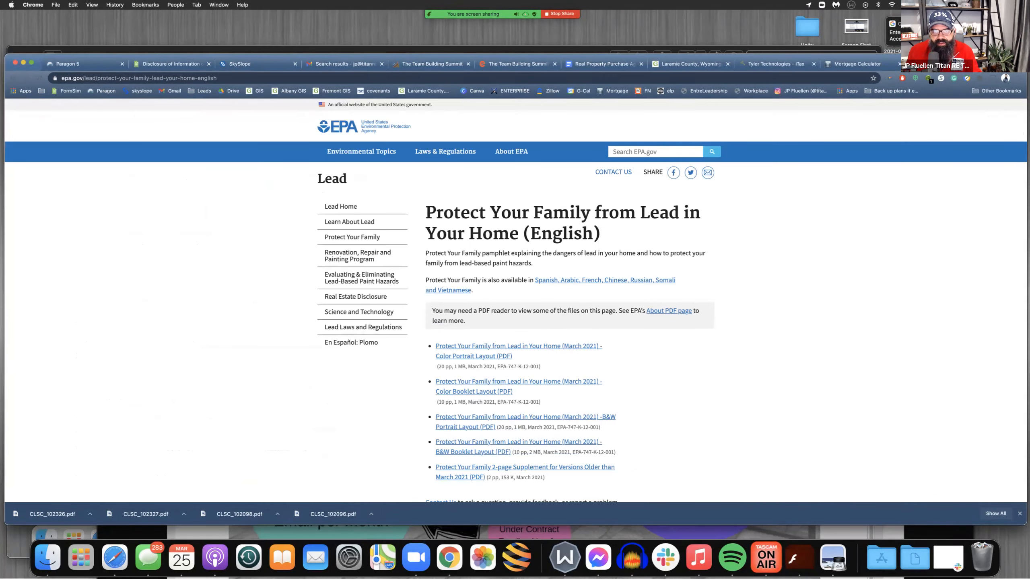
{"action": "scroll", "coordinate": [474, 330], "scroll_direction": "down", "scroll_amount": 1}
{"action": "left_click", "coordinate": [474, 331]}
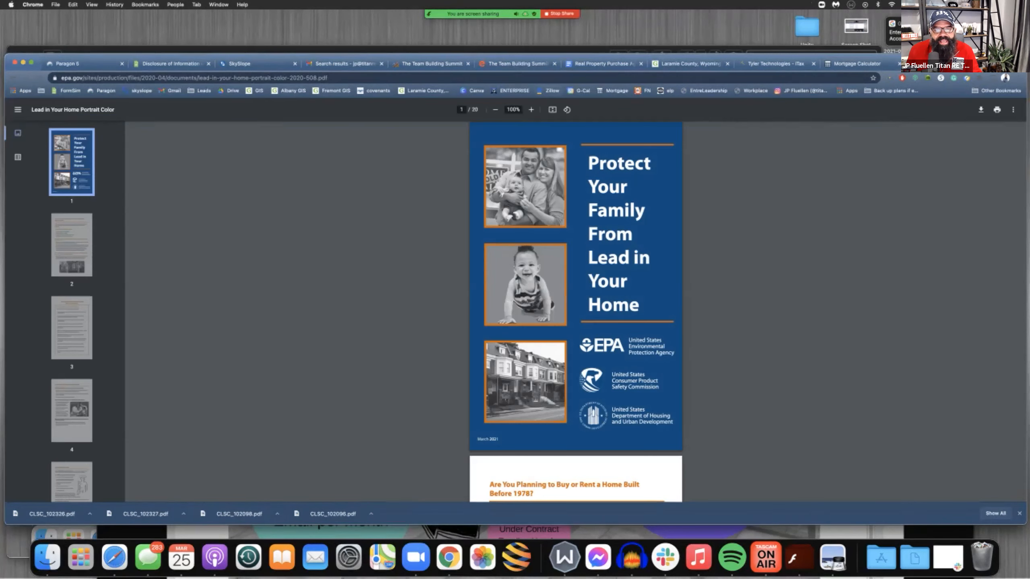
Return to the lead-based paint disclosure in Form Simplicity, check its remaining lines and save the form
{"action": "left_click", "coordinate": [243, 64]}
{"action": "left_click", "coordinate": [172, 64]}
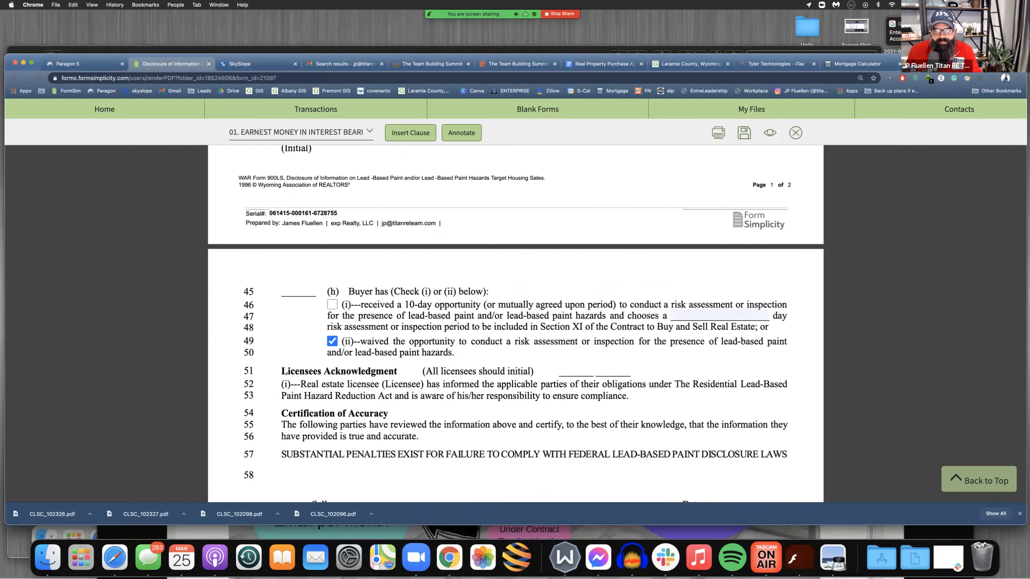
{"action": "scroll", "coordinate": [515, 324], "scroll_direction": "down", "scroll_amount": 2}
{"action": "scroll", "coordinate": [516, 324], "scroll_direction": "down", "scroll_amount": 12}
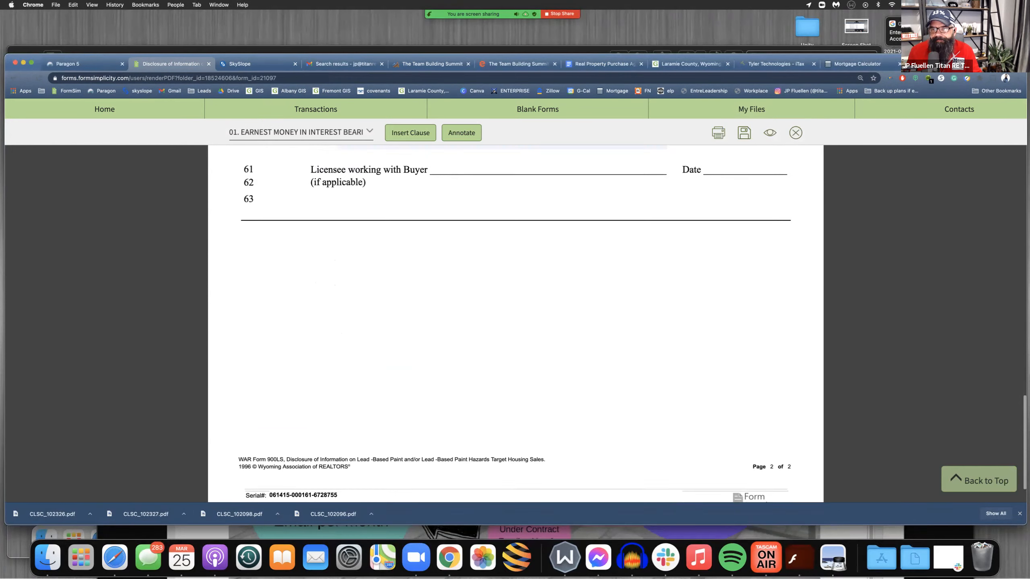
{"action": "left_click", "coordinate": [744, 132]}
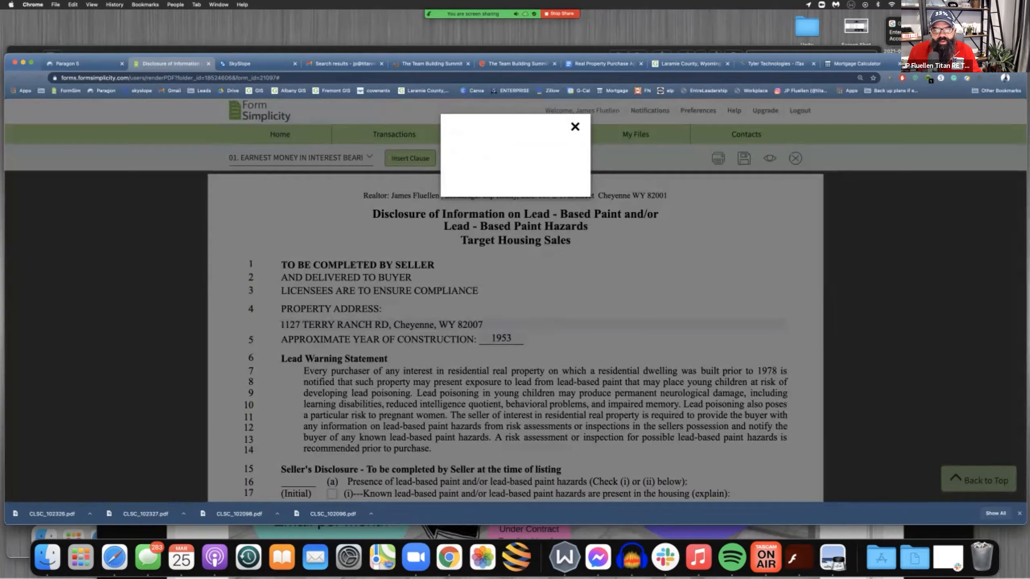
Review the saved disclosure, highlighting the Seller/Buyer initial lines of the Ten-day Opportunity to Conduct a Risk Assessment section
{"action": "scroll", "coordinate": [515, 323], "scroll_direction": "down", "scroll_amount": 20}
{"action": "scroll", "coordinate": [515, 324], "scroll_direction": "up", "scroll_amount": 10}
{"action": "scroll", "coordinate": [516, 323], "scroll_direction": "up", "scroll_amount": 3}
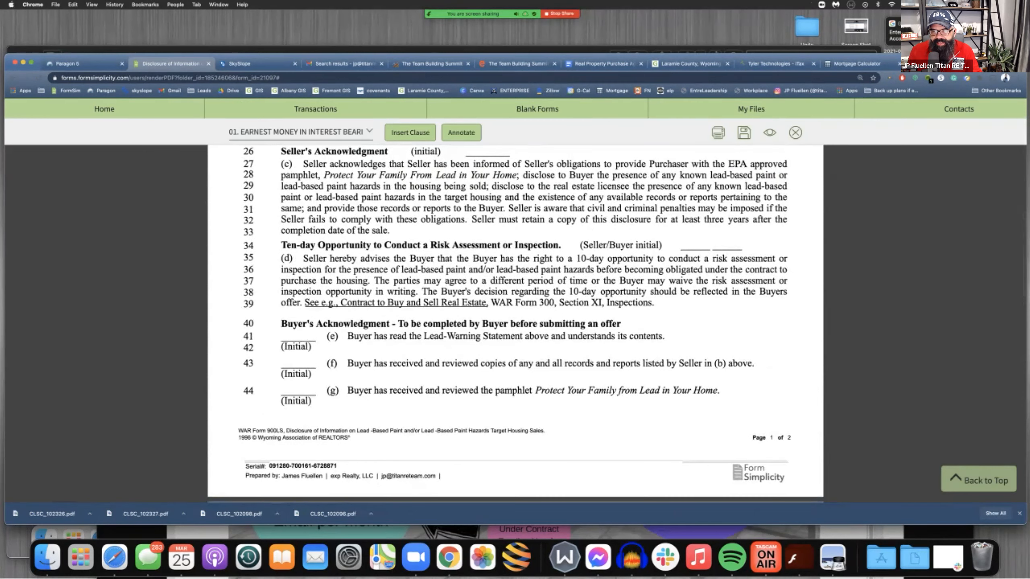
{"action": "left_click_drag", "start_coordinate": [680, 238], "coordinate": [742, 245]}
{"action": "left_click", "coordinate": [734, 245]}
{"action": "double_click", "coordinate": [727, 246]}
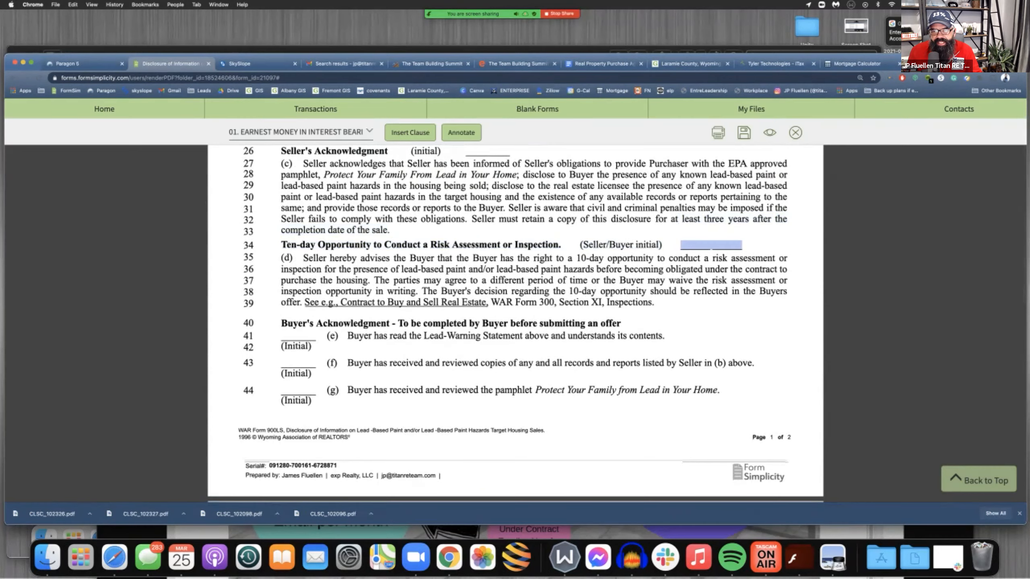
{"action": "left_click_drag", "start_coordinate": [583, 245], "coordinate": [630, 245]}
Highlight the buyer's and licensees' initial lines and the Licensee working with Buyer signature line, and close the disclosure
{"action": "scroll", "coordinate": [515, 325], "scroll_direction": "down", "scroll_amount": 10}
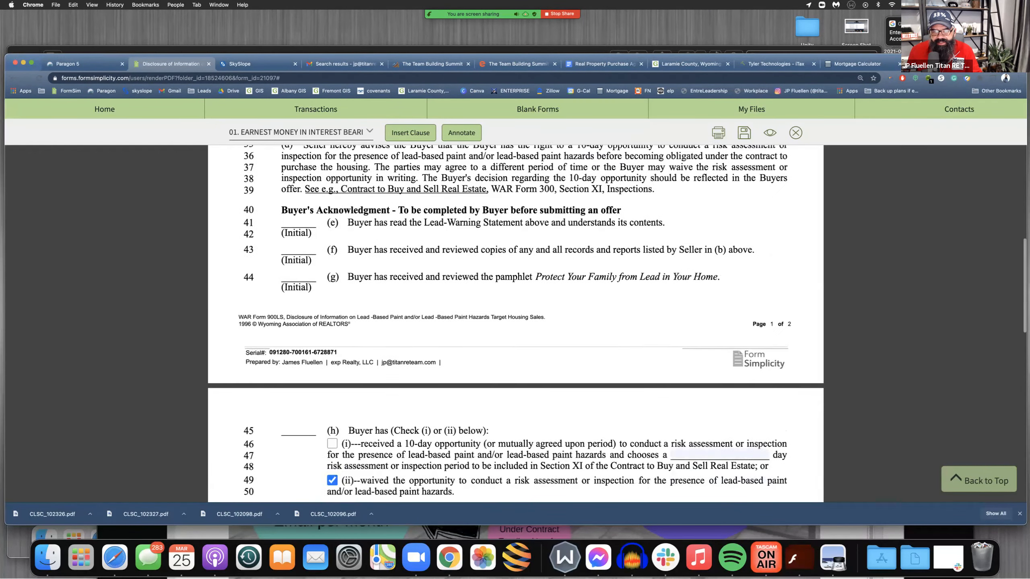
{"action": "left_click_drag", "start_coordinate": [281, 286], "coordinate": [284, 203]}
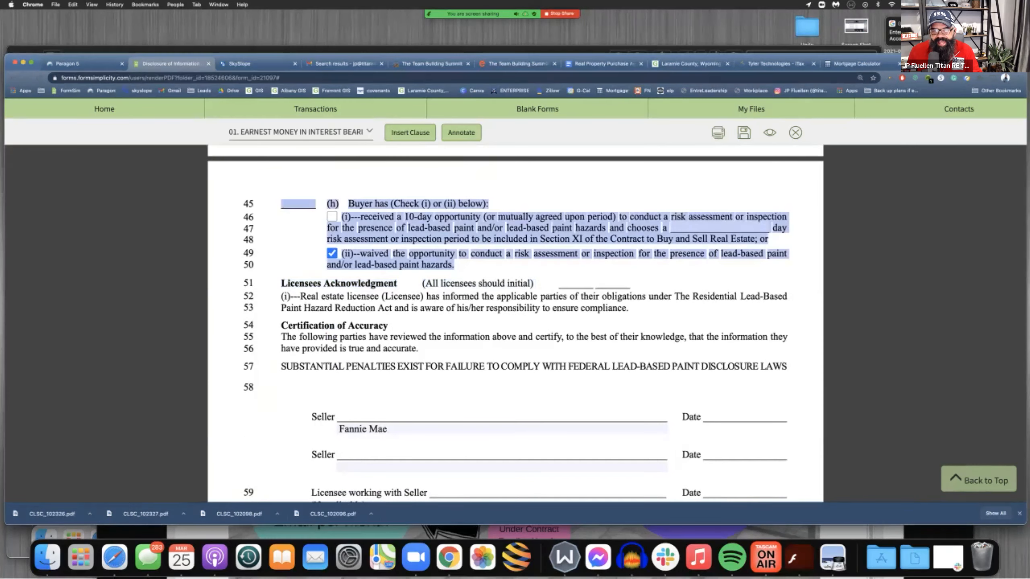
{"action": "left_click", "coordinate": [284, 204]}
{"action": "left_click_drag", "start_coordinate": [625, 284], "coordinate": [284, 204]}
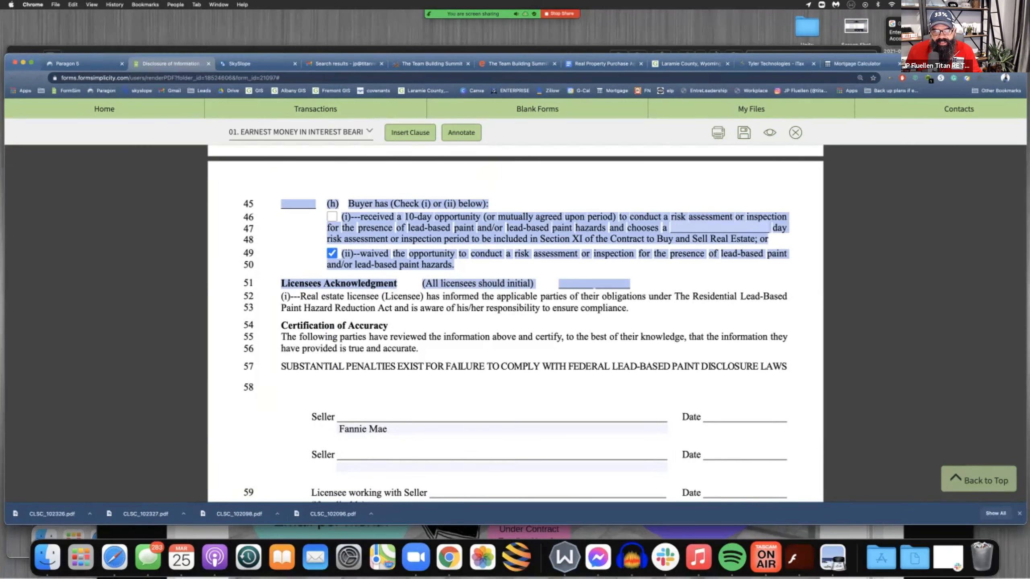
{"action": "scroll", "coordinate": [284, 203], "scroll_direction": "down", "scroll_amount": 5}
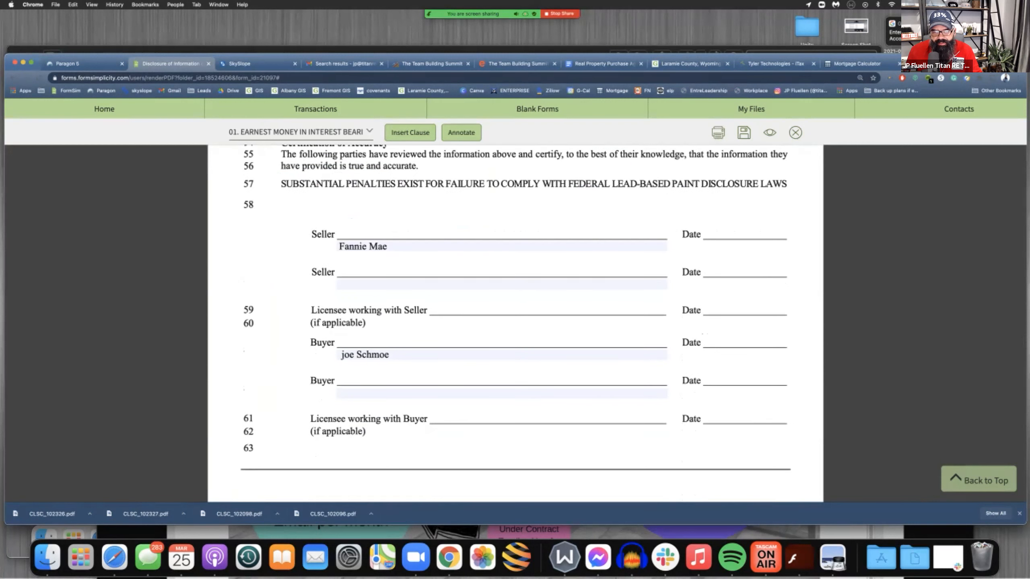
{"action": "left_click_drag", "start_coordinate": [311, 419], "coordinate": [475, 419]}
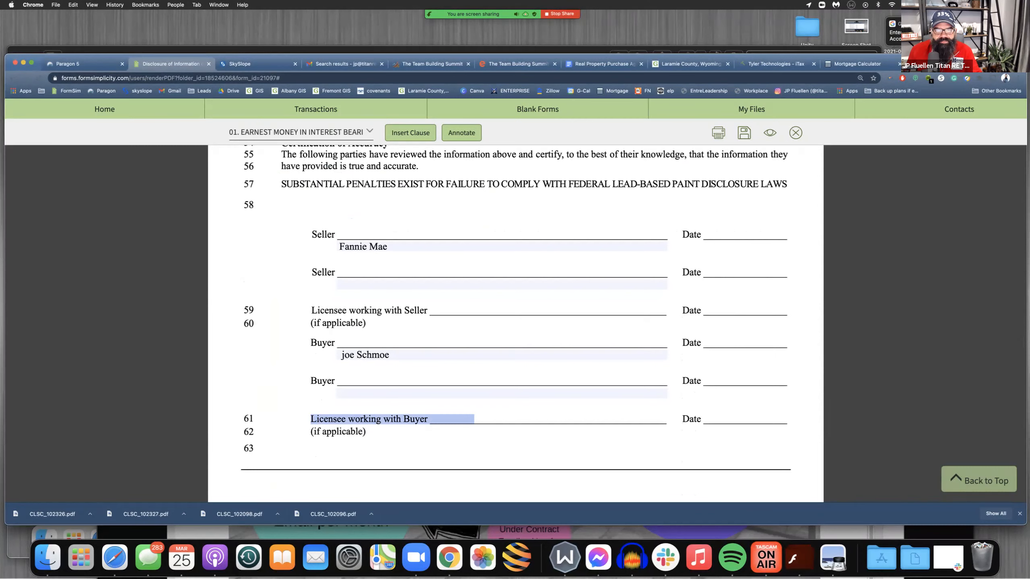
{"action": "left_click", "coordinate": [795, 133]}
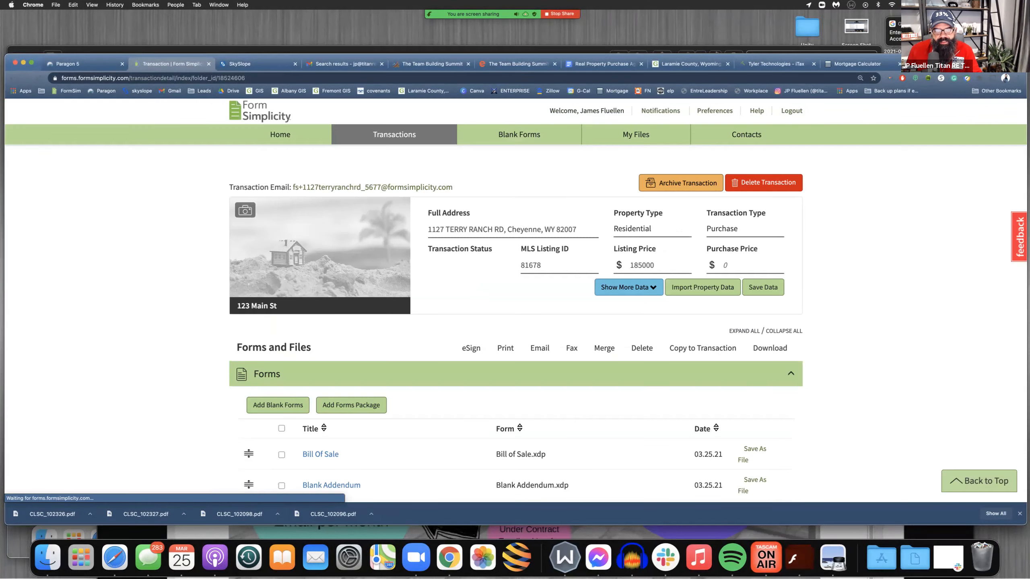
Open the Real Estate Brokerage Disclosure_Buyer form from the transaction's forms and examine its date and acknowledgment lines
{"action": "scroll", "coordinate": [515, 284], "scroll_direction": "down", "scroll_amount": 10}
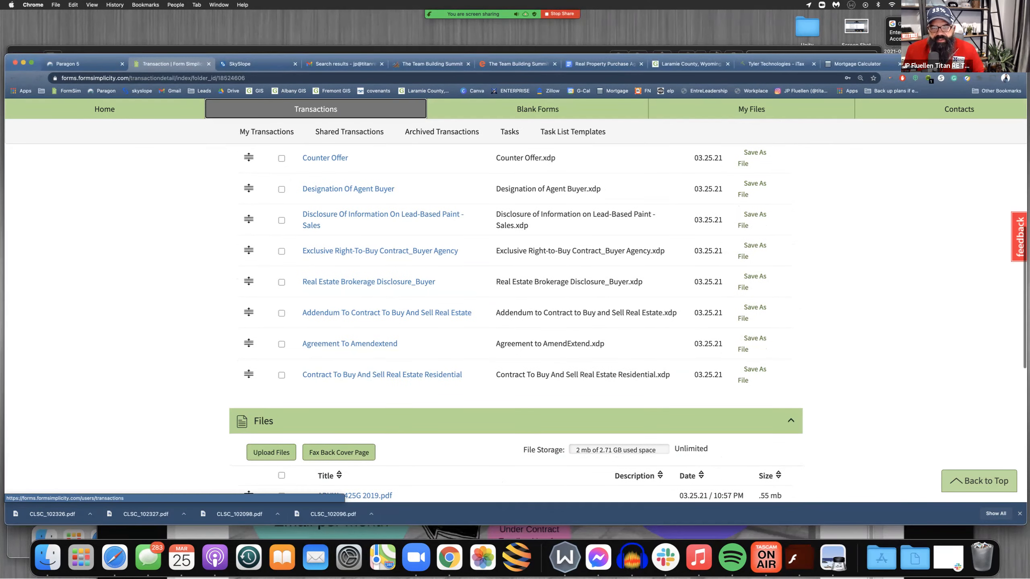
{"action": "left_click", "coordinate": [368, 281]}
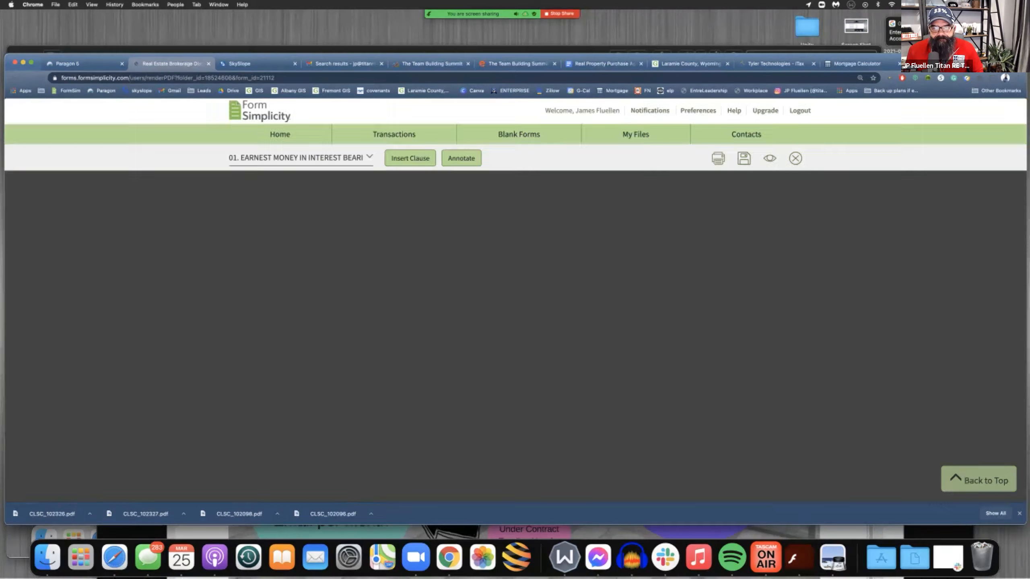
{"action": "scroll", "coordinate": [515, 325], "scroll_direction": "down", "scroll_amount": 6}
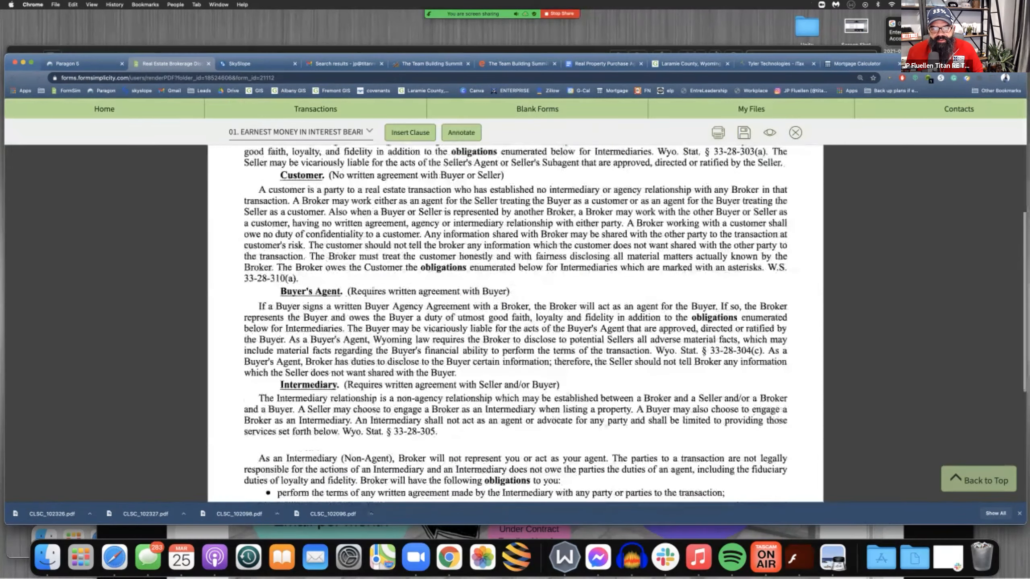
{"action": "scroll", "coordinate": [515, 325], "scroll_direction": "down", "scroll_amount": 15}
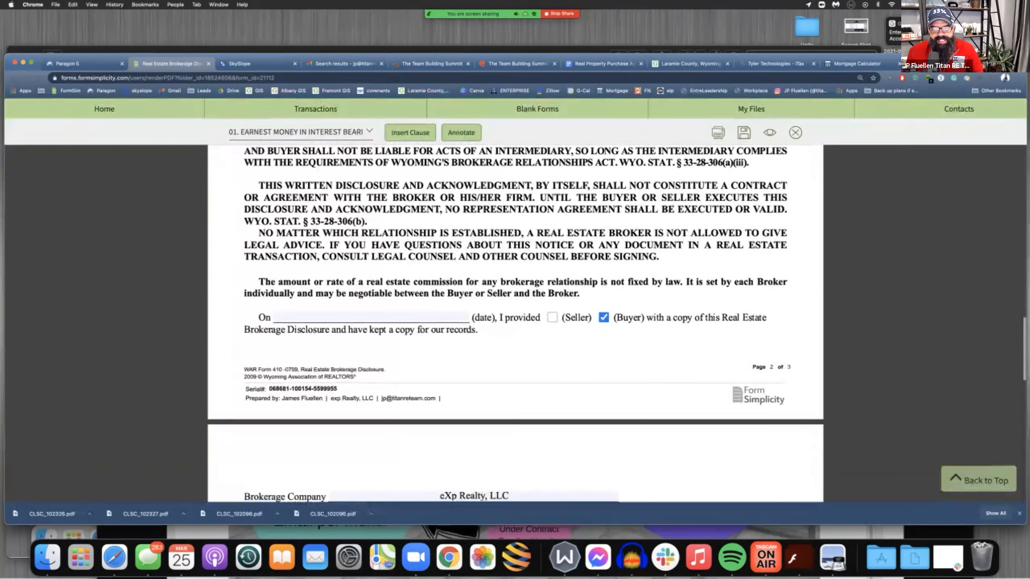
{"action": "scroll", "coordinate": [371, 319], "scroll_direction": "up", "scroll_amount": 5}
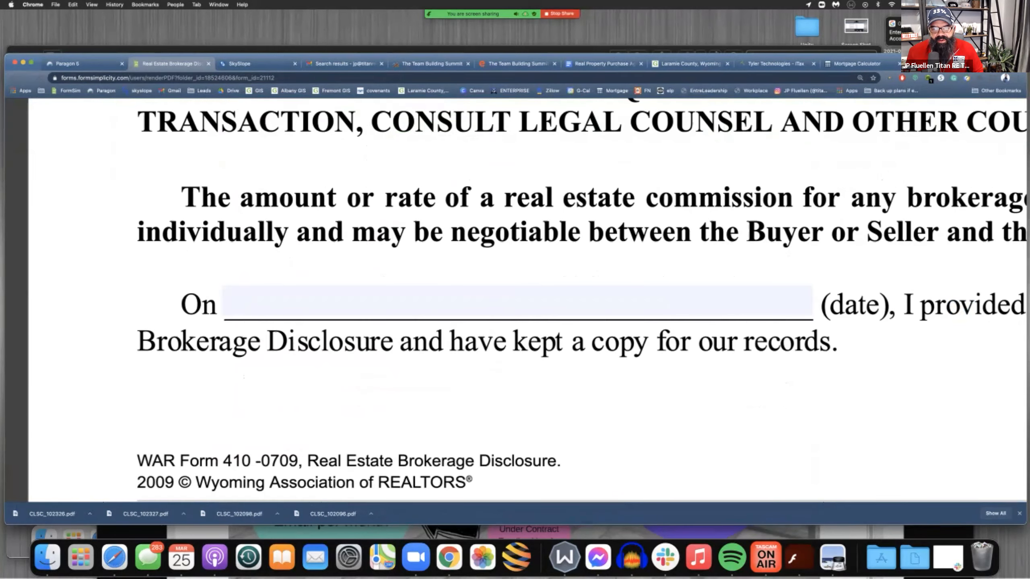
{"action": "scroll", "coordinate": [370, 319], "scroll_direction": "down", "scroll_amount": 5}
{"action": "scroll", "coordinate": [514, 324], "scroll_direction": "down", "scroll_amount": 4}
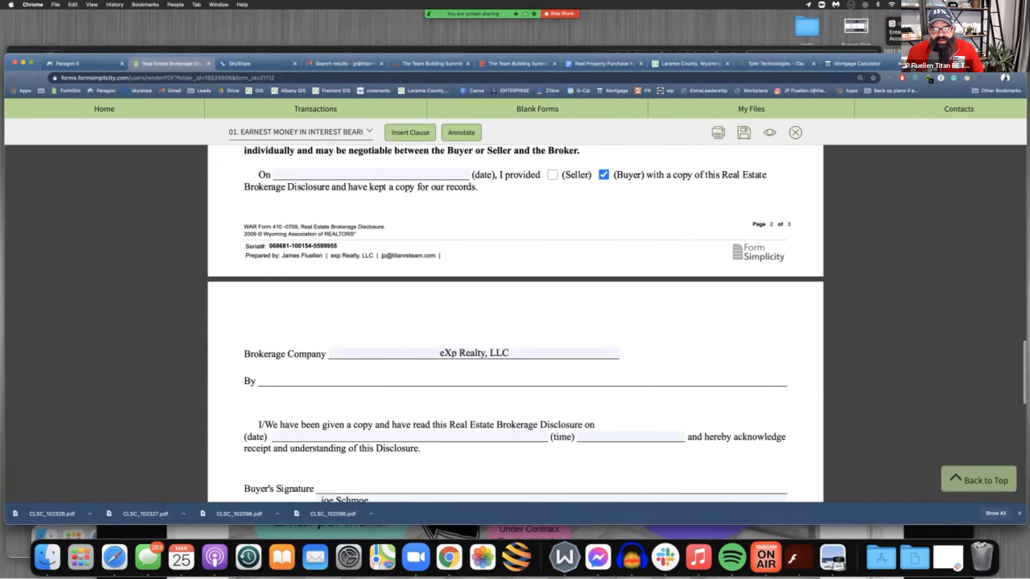
Highlight the disclosure's Brokerage Company and By lines, check the acknowledgment date line, and close the form
{"action": "left_click_drag", "start_coordinate": [557, 382], "coordinate": [482, 361]}
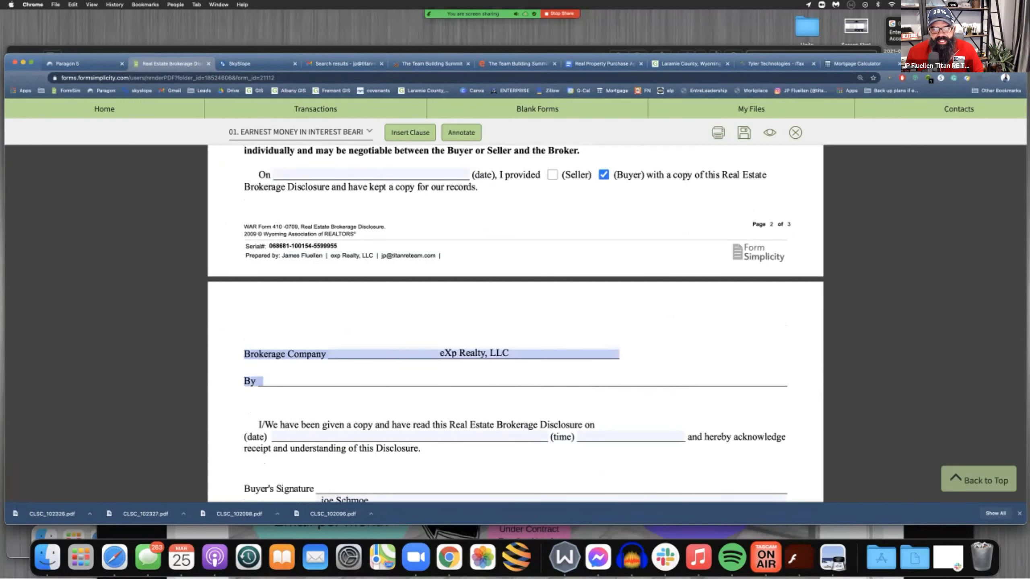
{"action": "scroll", "coordinate": [514, 325], "scroll_direction": "down", "scroll_amount": 3}
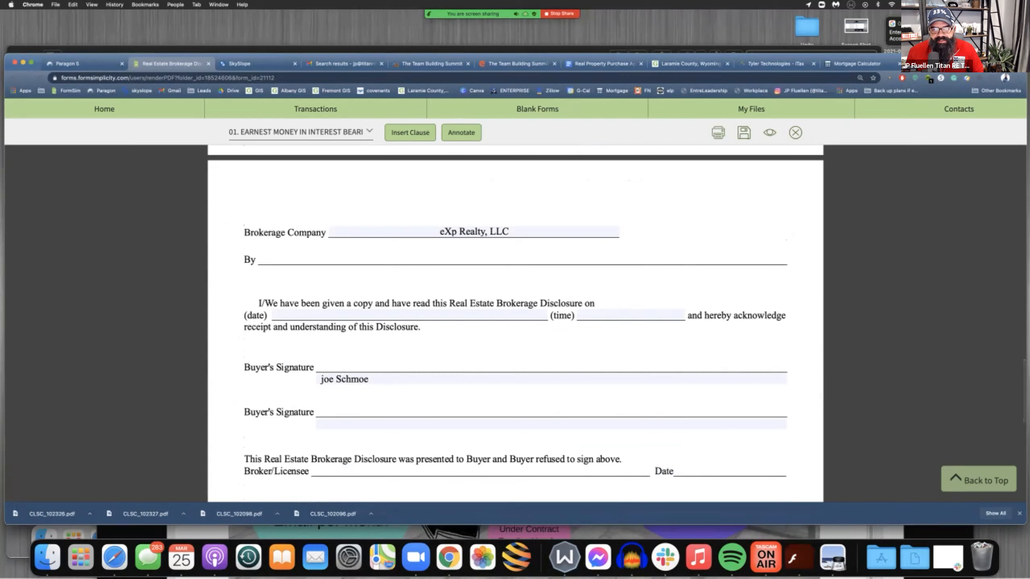
{"action": "left_click", "coordinate": [285, 316]}
{"action": "left_click", "coordinate": [535, 315]}
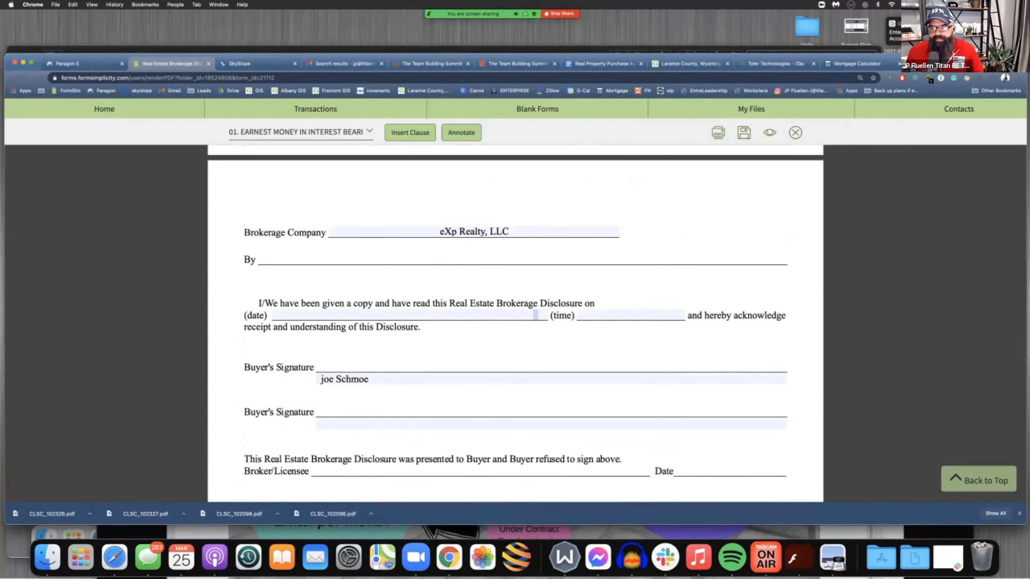
{"action": "left_click", "coordinate": [796, 133]}
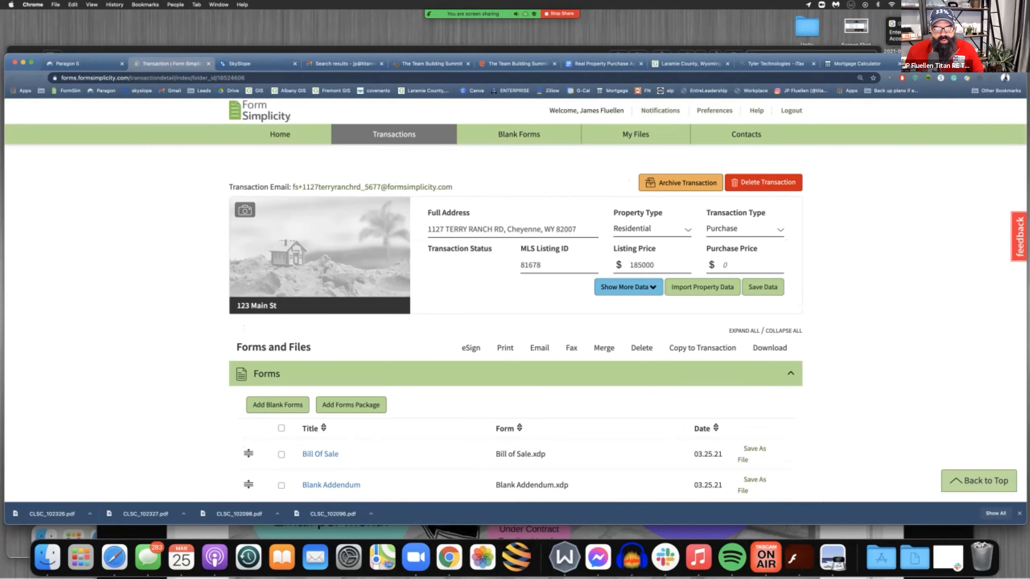
Open the Exclusive Right-To-Buy Contract_Buyer Agency form from the transaction's forms and check its Prepared line and buyer section
{"action": "scroll", "coordinate": [315, 108], "scroll_direction": "down", "scroll_amount": 8}
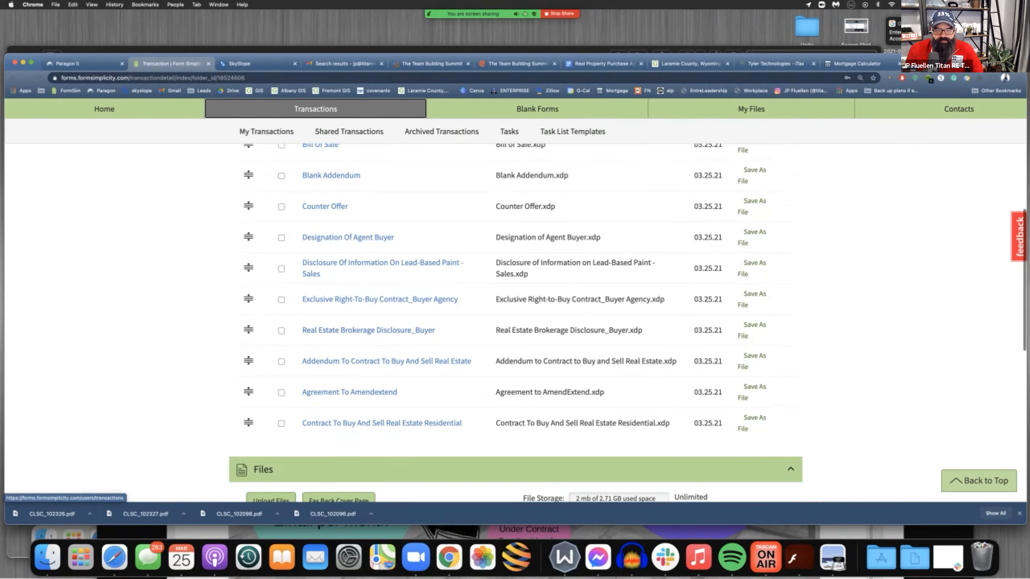
{"action": "left_click", "coordinate": [379, 299]}
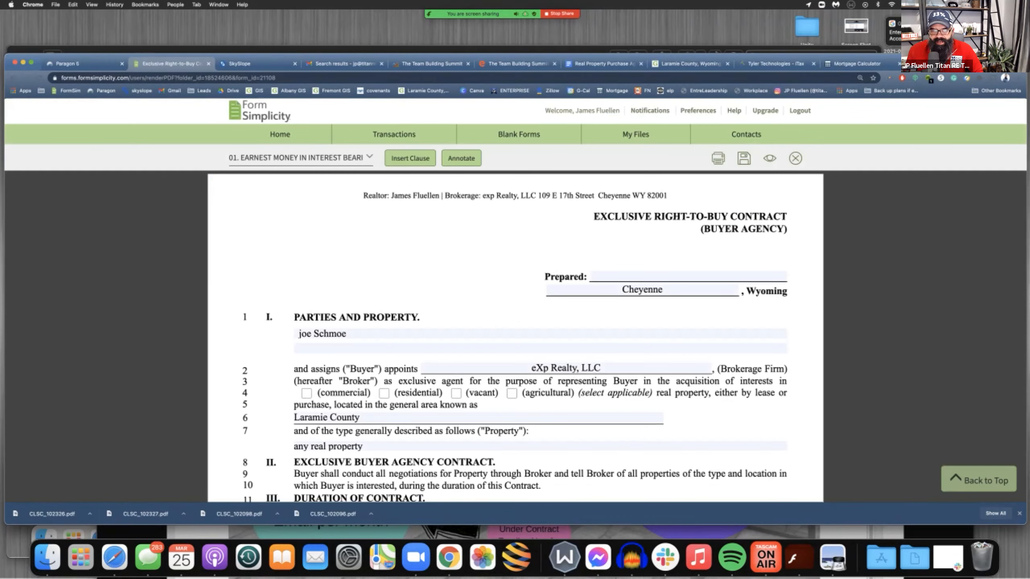
{"action": "left_click", "coordinate": [648, 278]}
{"action": "left_click", "coordinate": [518, 322]}
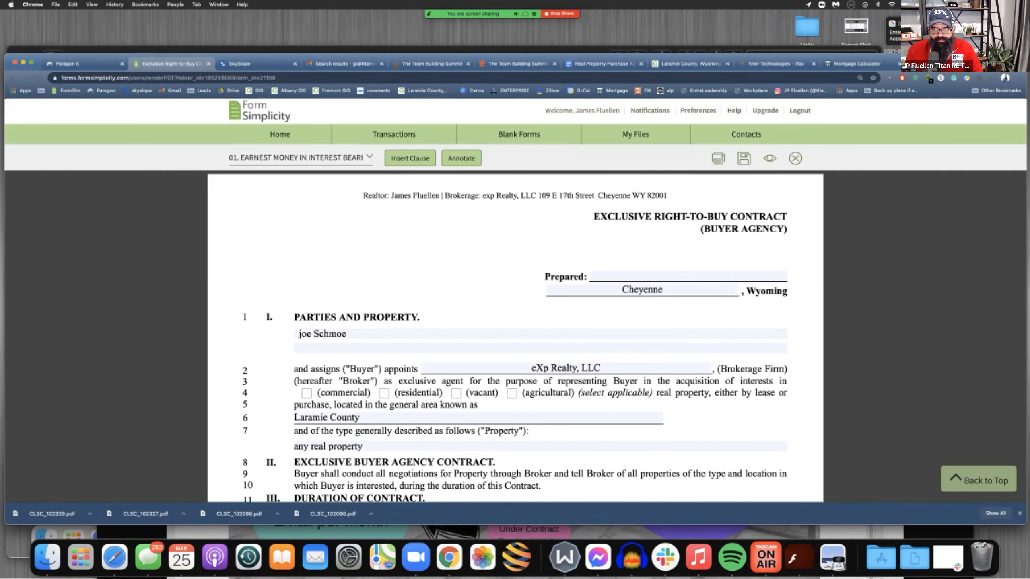
{"action": "scroll", "coordinate": [518, 322], "scroll_direction": "down", "scroll_amount": 3}
{"action": "scroll", "coordinate": [518, 322], "scroll_direction": "down", "scroll_amount": 1}
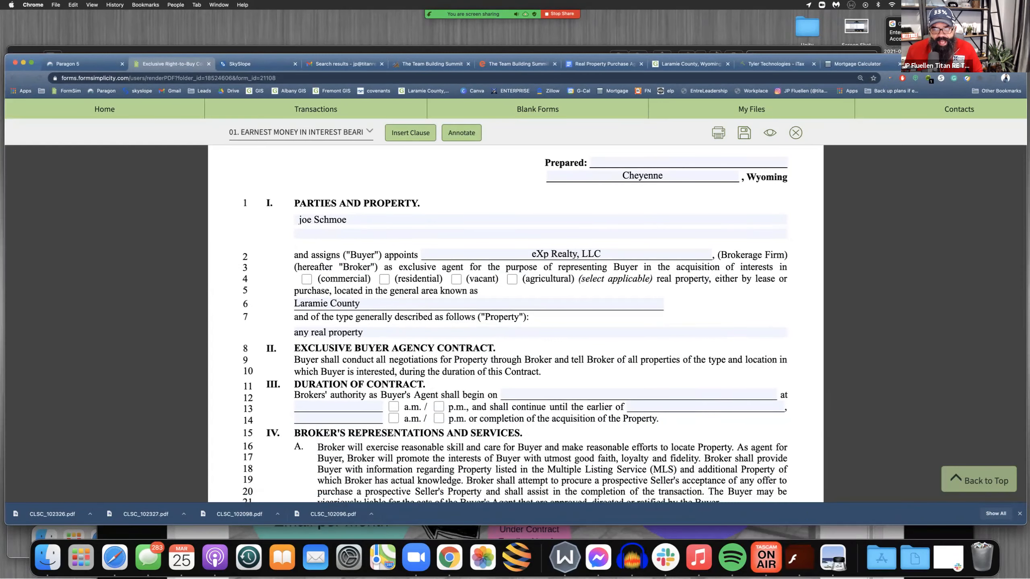
Highlight the property type choices, the general area and the property description in the Parties and Property section
{"action": "left_click_drag", "start_coordinate": [310, 278], "coordinate": [787, 279]}
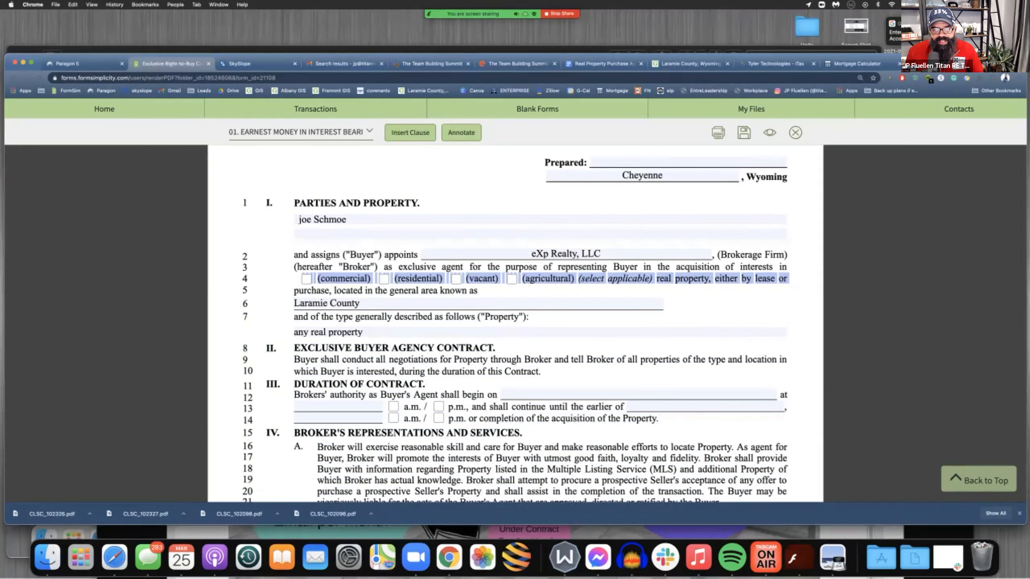
{"action": "left_click", "coordinate": [787, 278]}
{"action": "left_click_drag", "start_coordinate": [299, 303], "coordinate": [493, 280]}
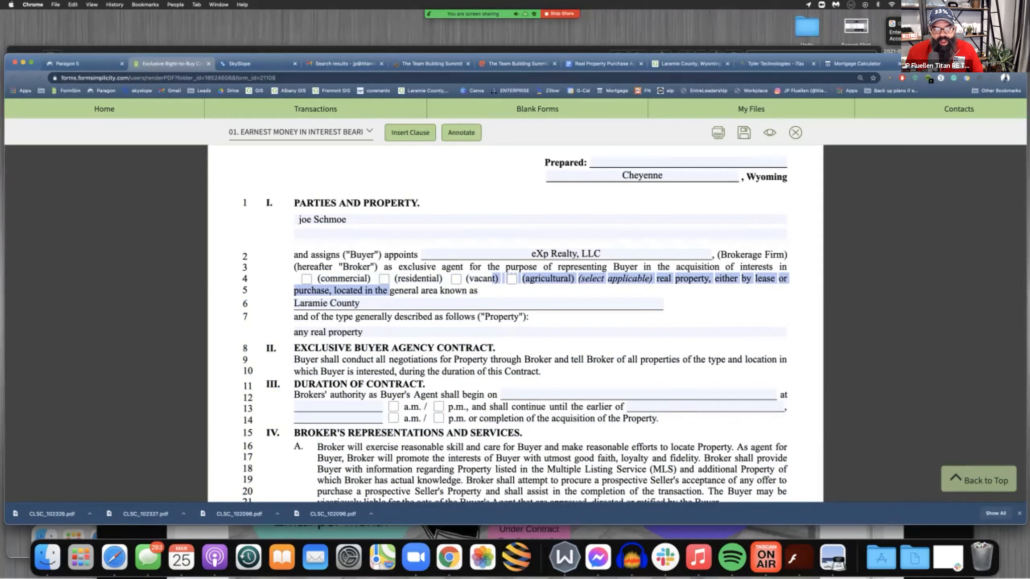
{"action": "left_click_drag", "start_coordinate": [353, 317], "coordinate": [499, 317]}
{"action": "left_click_drag", "start_coordinate": [298, 333], "coordinate": [362, 333]}
{"action": "left_click", "coordinate": [363, 332]}
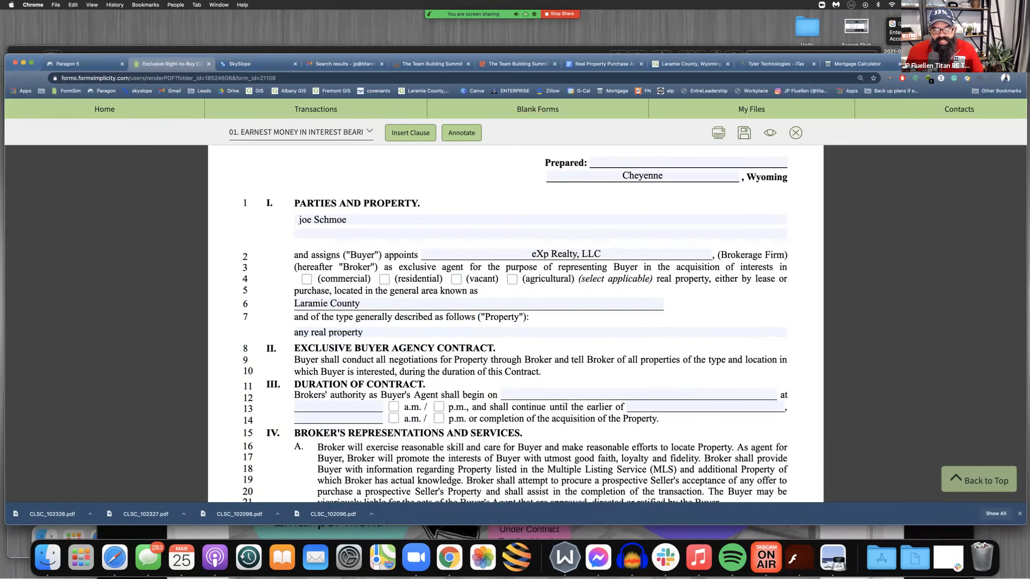
Set the Duration of Contract to begin on March 25, 2021 at 8:00
{"action": "scroll", "coordinate": [544, 353], "scroll_direction": "down", "scroll_amount": 2}
{"action": "left_click", "coordinate": [551, 350]}
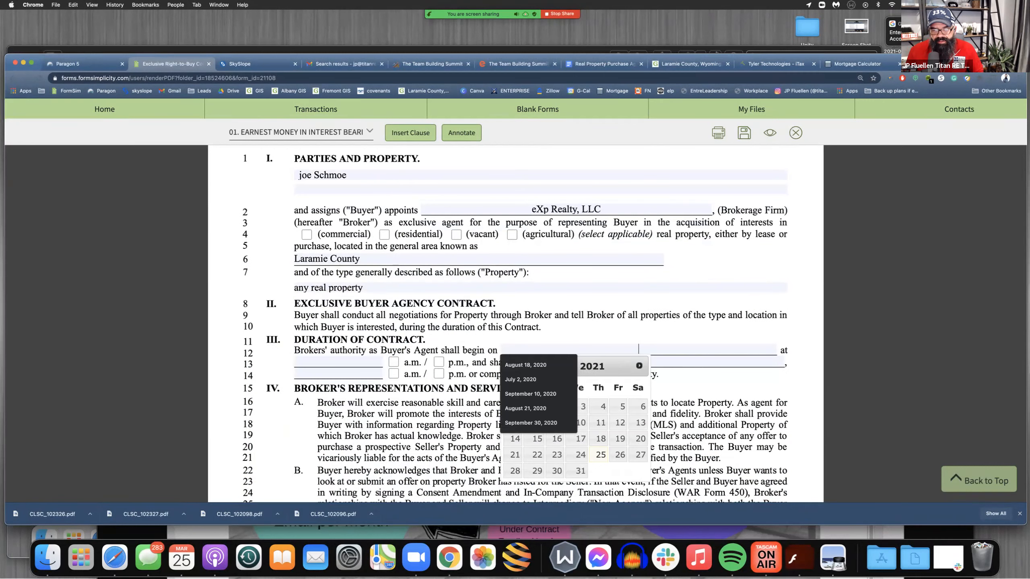
{"action": "left_click", "coordinate": [600, 383]}
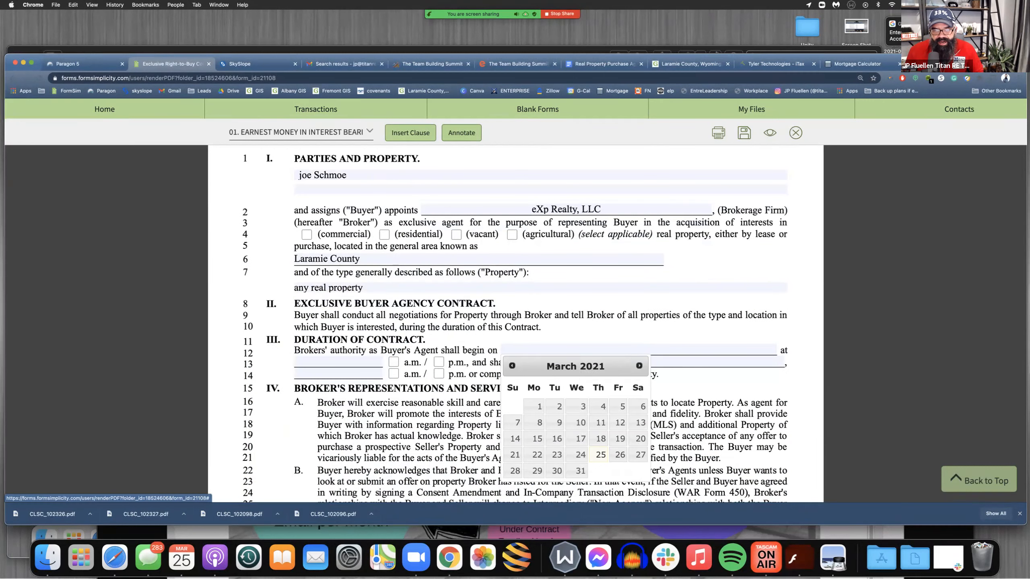
{"action": "left_click", "coordinate": [599, 454]}
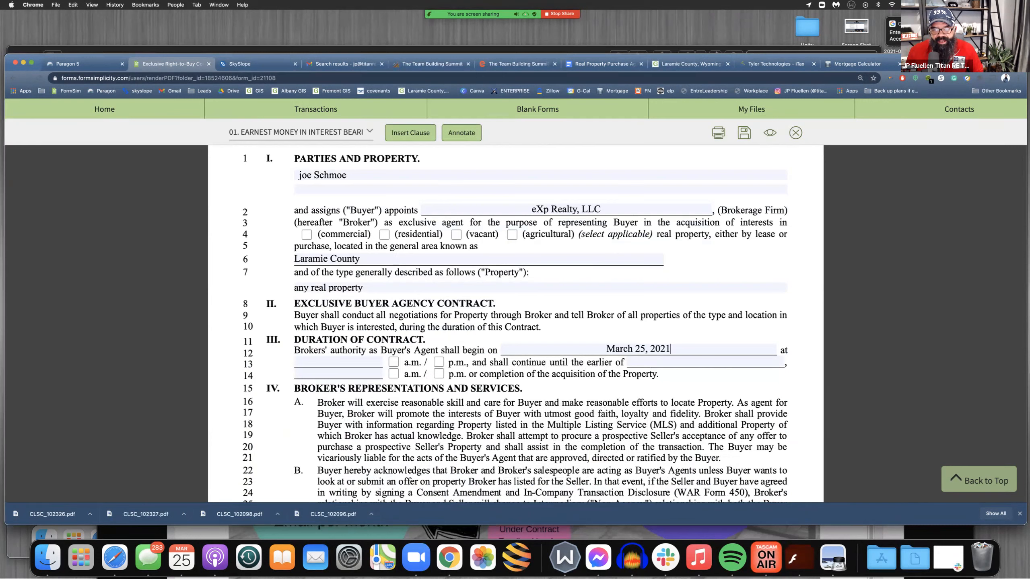
{"action": "left_click", "coordinate": [339, 361]}
{"action": "key", "text": "Return"}
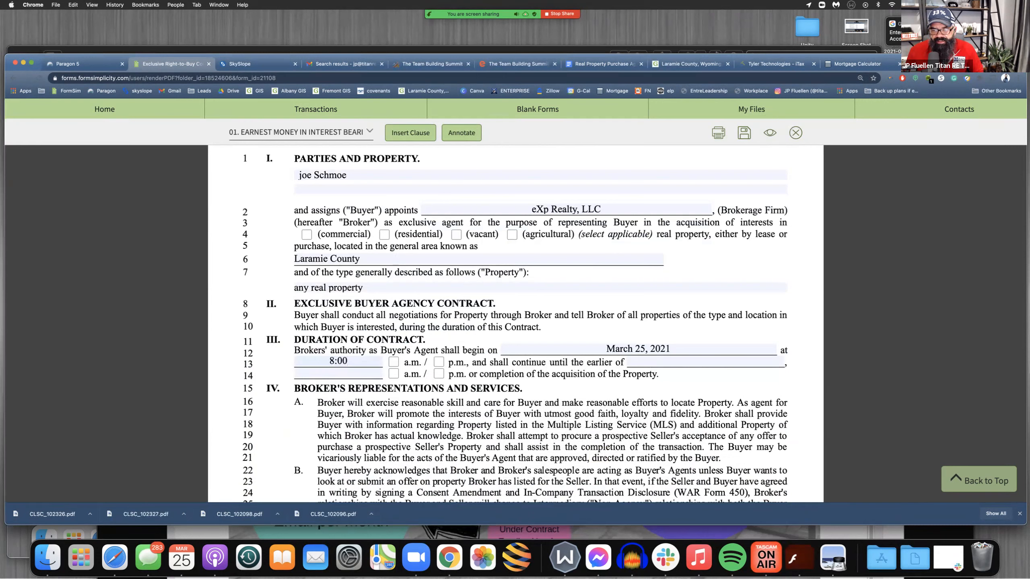
Set the broker's authority to continue until September 8, 2021 at 8:00 p.m
{"action": "left_click", "coordinate": [706, 361]}
{"action": "left_click", "coordinate": [744, 480]}
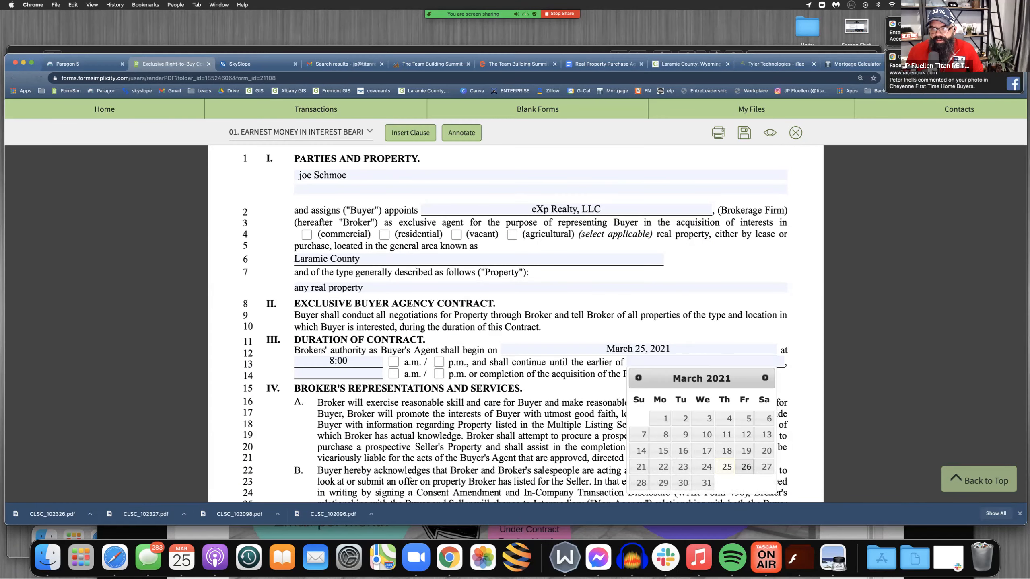
{"action": "left_click", "coordinate": [765, 378]}
{"action": "left_click", "coordinate": [765, 377]}
{"action": "left_click", "coordinate": [765, 378]}
{"action": "left_click", "coordinate": [765, 378]}
{"action": "left_click", "coordinate": [765, 377]}
{"action": "left_click", "coordinate": [765, 378]}
{"action": "left_click", "coordinate": [707, 435]}
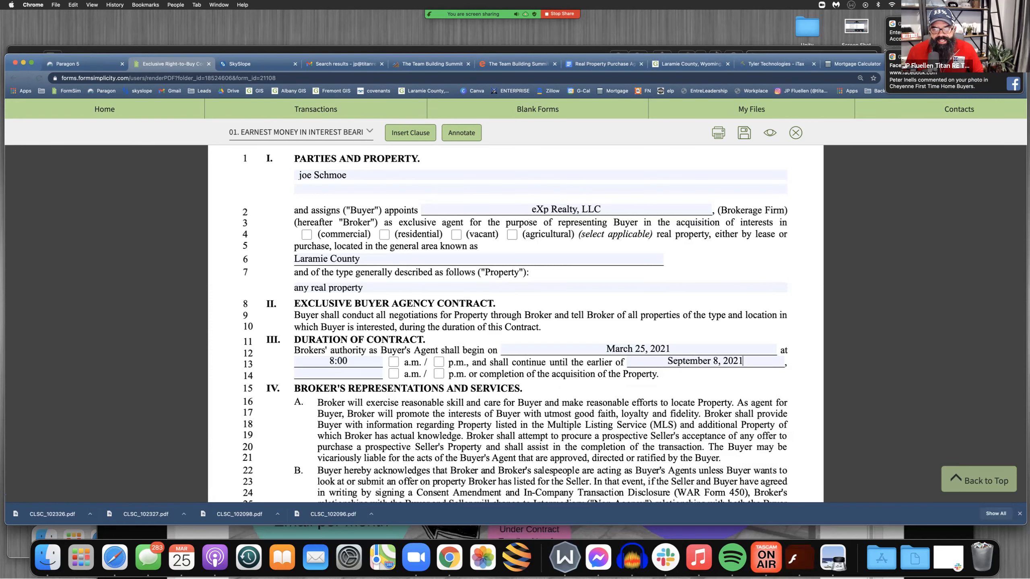
{"action": "left_click", "coordinate": [338, 374]}
{"action": "left_click", "coordinate": [338, 389]}
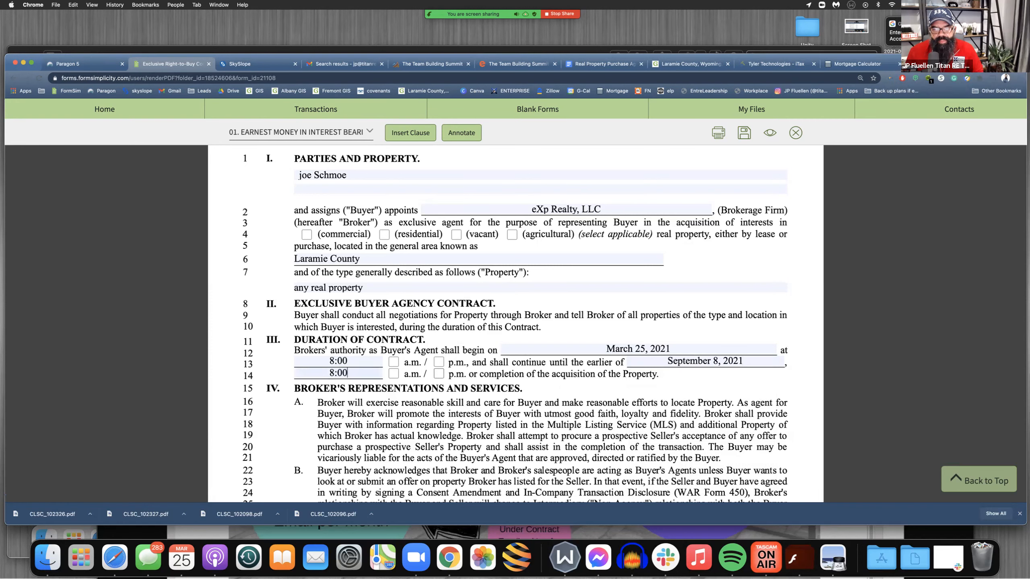
Set the Buyer's compensation to the Broker in section V.B to 2.5% of the purchase price
{"action": "scroll", "coordinate": [438, 301], "scroll_direction": "down", "scroll_amount": 10}
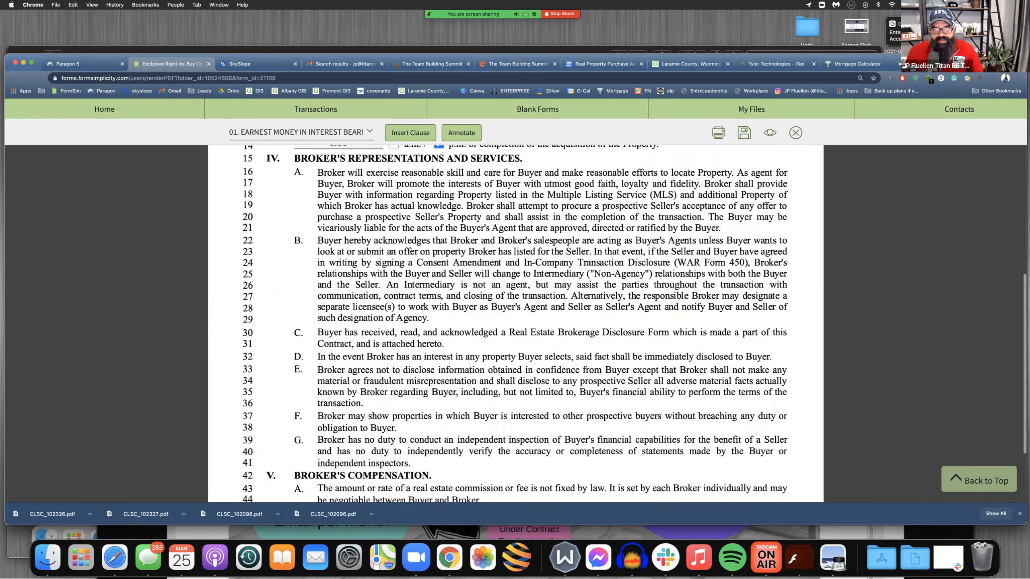
{"action": "scroll", "coordinate": [516, 325], "scroll_direction": "down", "scroll_amount": 10}
{"action": "scroll", "coordinate": [515, 325], "scroll_direction": "up", "scroll_amount": 2}
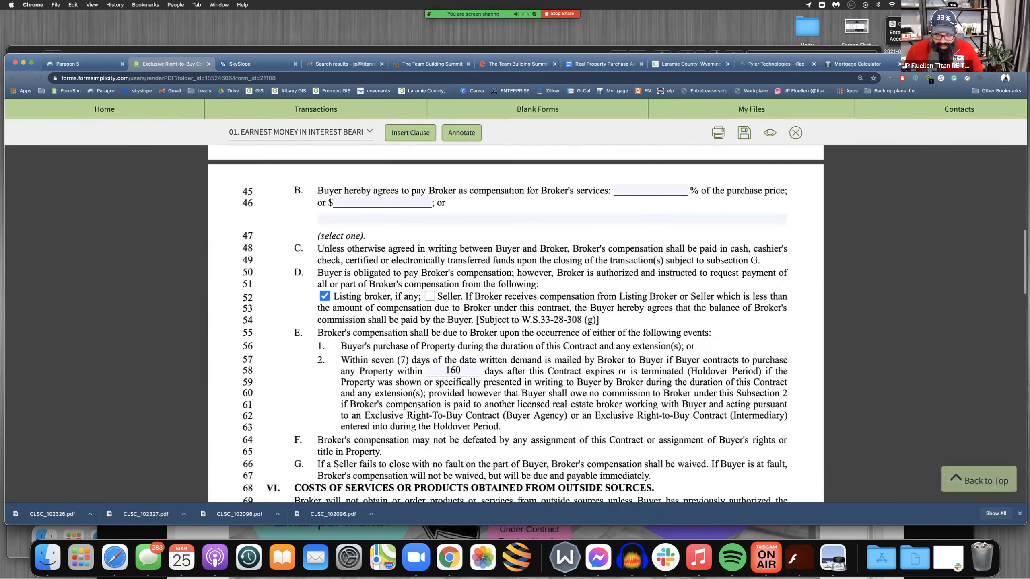
{"action": "left_click", "coordinate": [651, 191]}
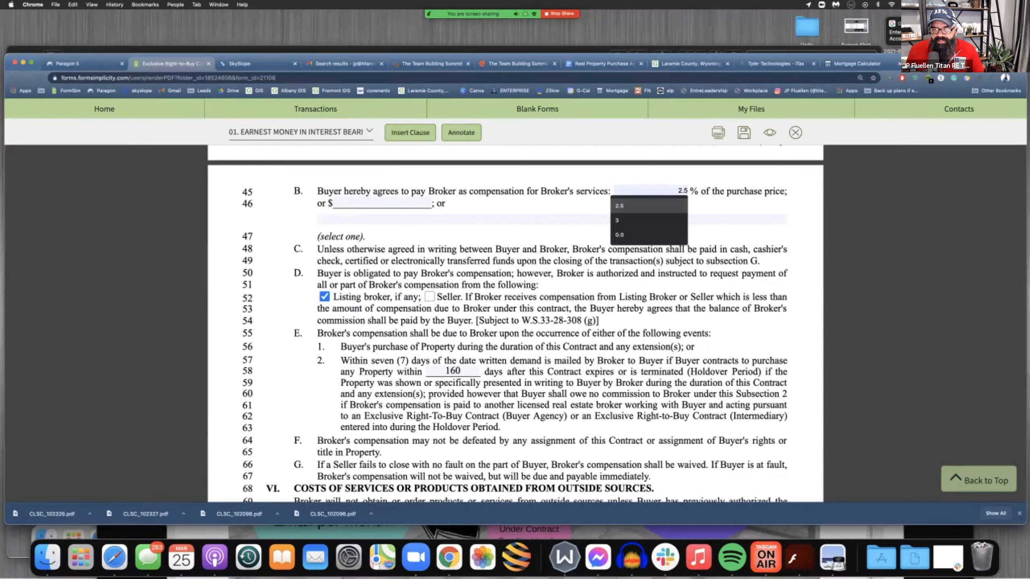
{"action": "key", "text": "Return"}
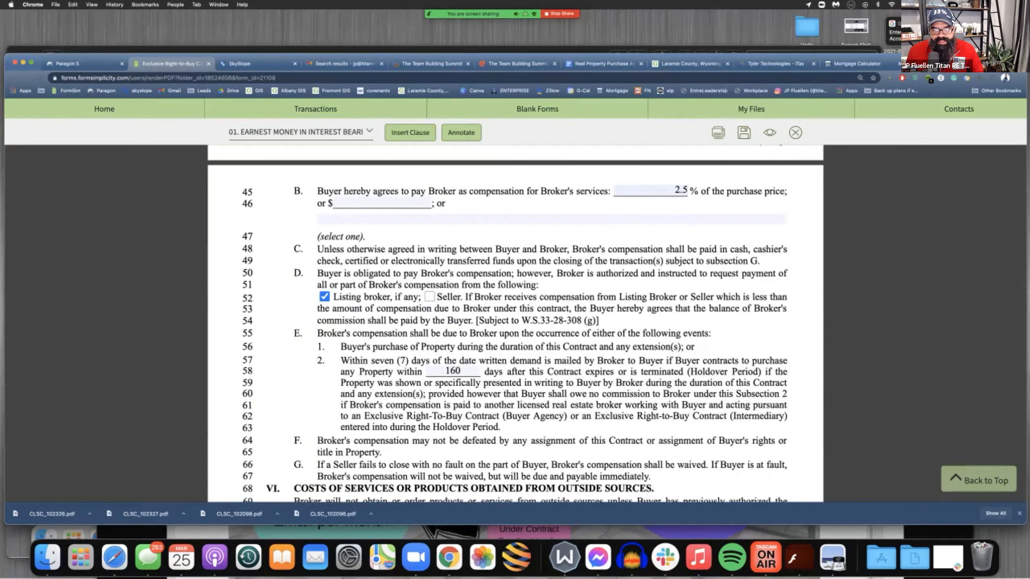
Examine the Broker's Compensation clauses, including the Listing broker option and the Holdover Period days
{"action": "scroll", "coordinate": [515, 324], "scroll_direction": "down", "scroll_amount": 3}
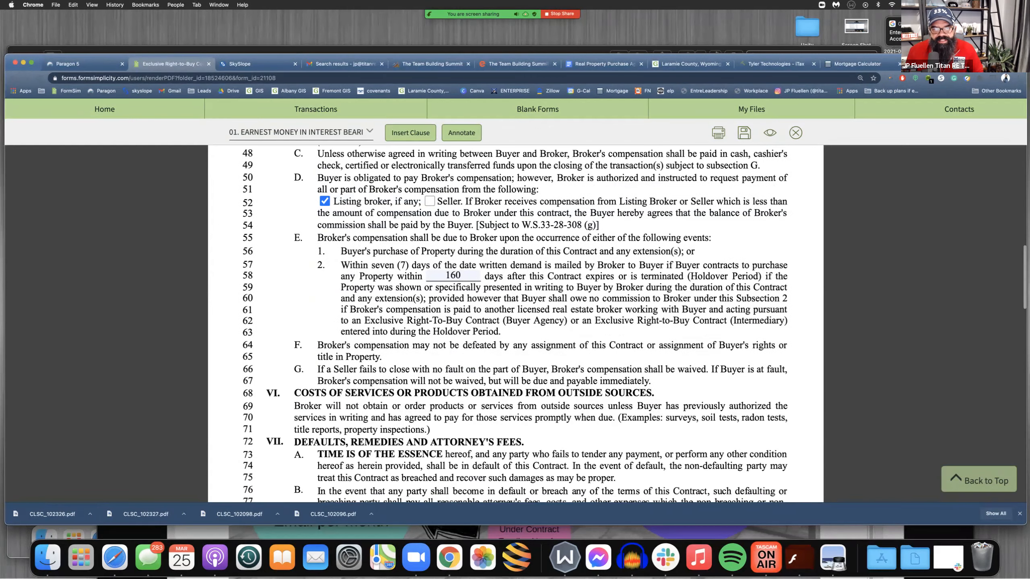
{"action": "scroll", "coordinate": [515, 324], "scroll_direction": "down", "scroll_amount": 2}
{"action": "left_click_drag", "start_coordinate": [470, 215], "coordinate": [428, 215]}
{"action": "scroll", "coordinate": [515, 324], "scroll_direction": "up", "scroll_amount": 3}
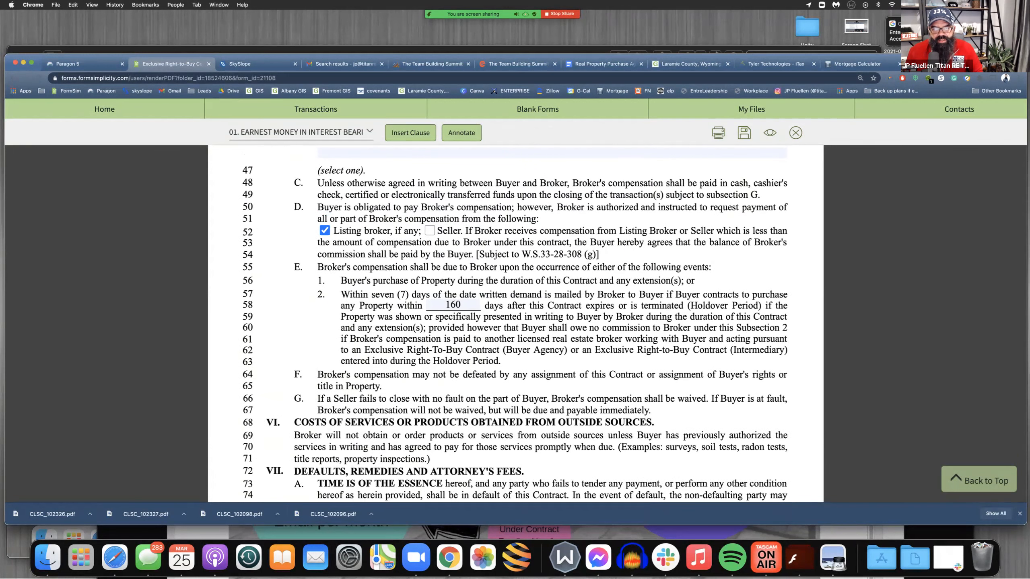
{"action": "left_click_drag", "start_coordinate": [351, 163], "coordinate": [352, 231]}
{"action": "left_click", "coordinate": [352, 231]}
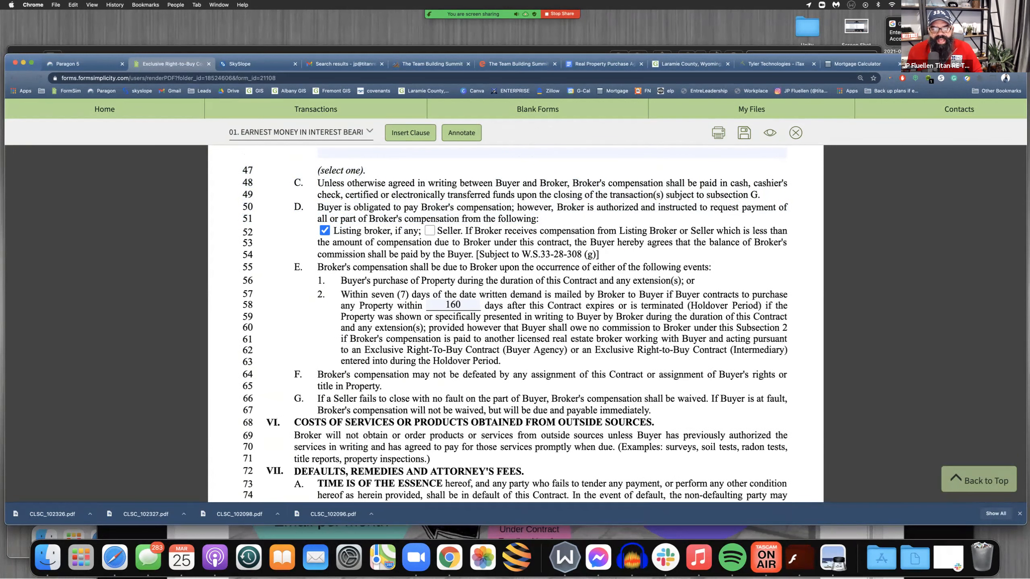
Review the Buyer's covenants and highlight the exception entries for legal proceedings and for judgments or liens
{"action": "scroll", "coordinate": [377, 227], "scroll_direction": "down", "scroll_amount": 5}
{"action": "left_click_drag", "start_coordinate": [380, 194], "coordinate": [381, 219]}
{"action": "scroll", "coordinate": [515, 325], "scroll_direction": "down", "scroll_amount": 10}
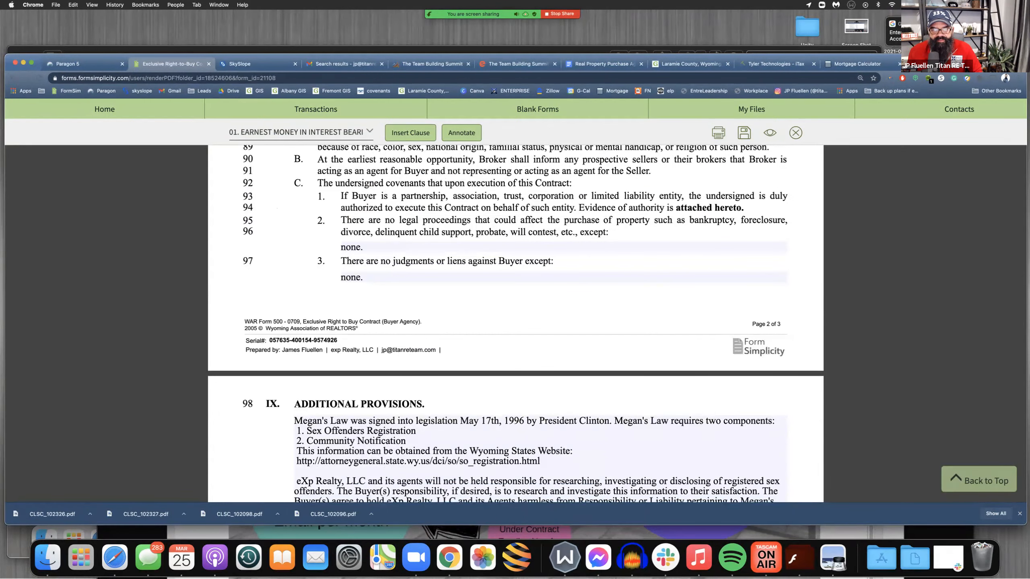
{"action": "left_click_drag", "start_coordinate": [363, 247], "coordinate": [340, 278]}
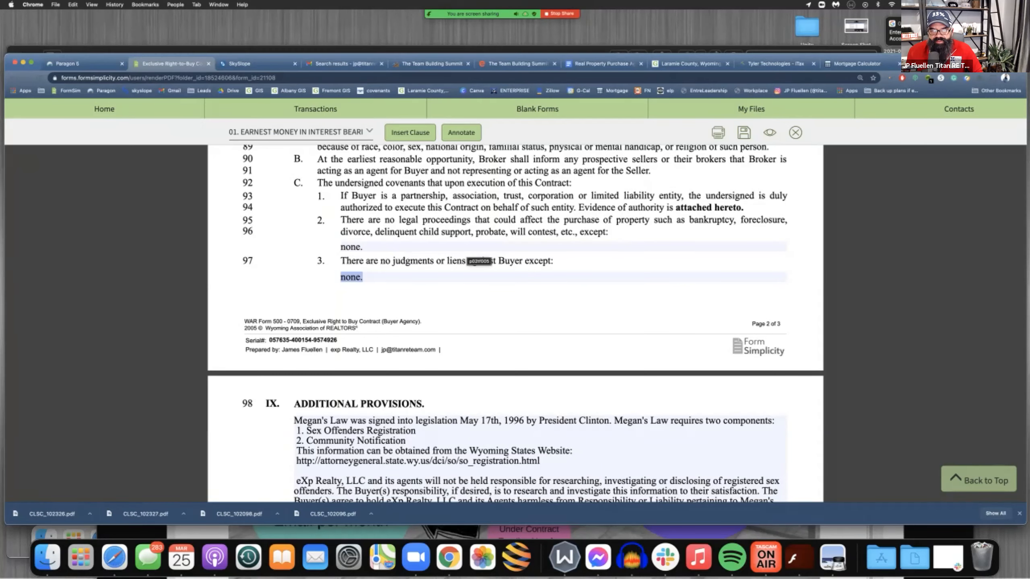
Highlight the Megan's Law text and the eXp Realty, LLC hold-harmless paragraph in the Additional Provisions
{"action": "scroll", "coordinate": [478, 263], "scroll_direction": "down", "scroll_amount": 5}
{"action": "left_click_drag", "start_coordinate": [295, 319], "coordinate": [540, 360]}
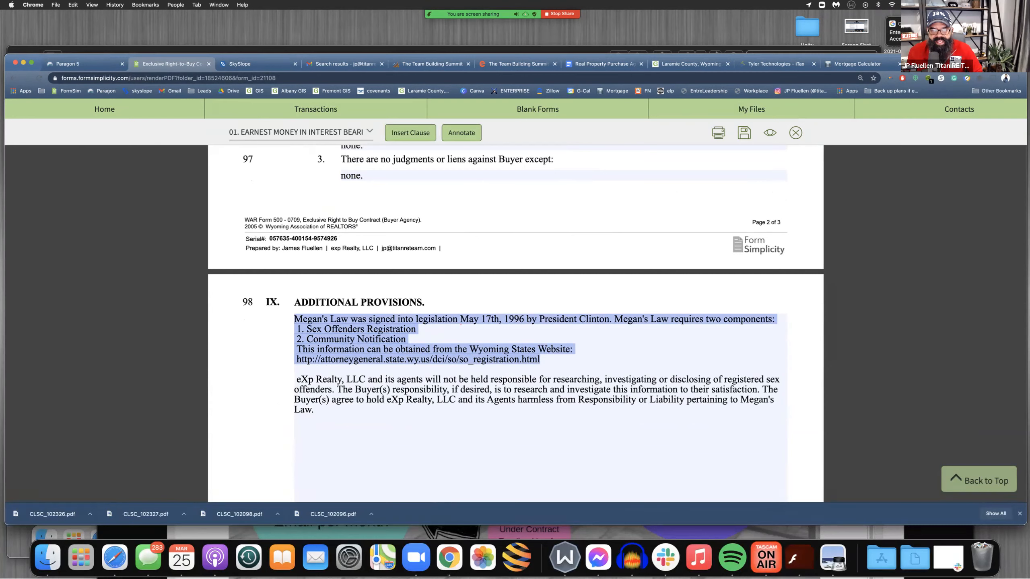
{"action": "left_click", "coordinate": [295, 430]}
{"action": "left_click_drag", "start_coordinate": [296, 379], "coordinate": [313, 409]}
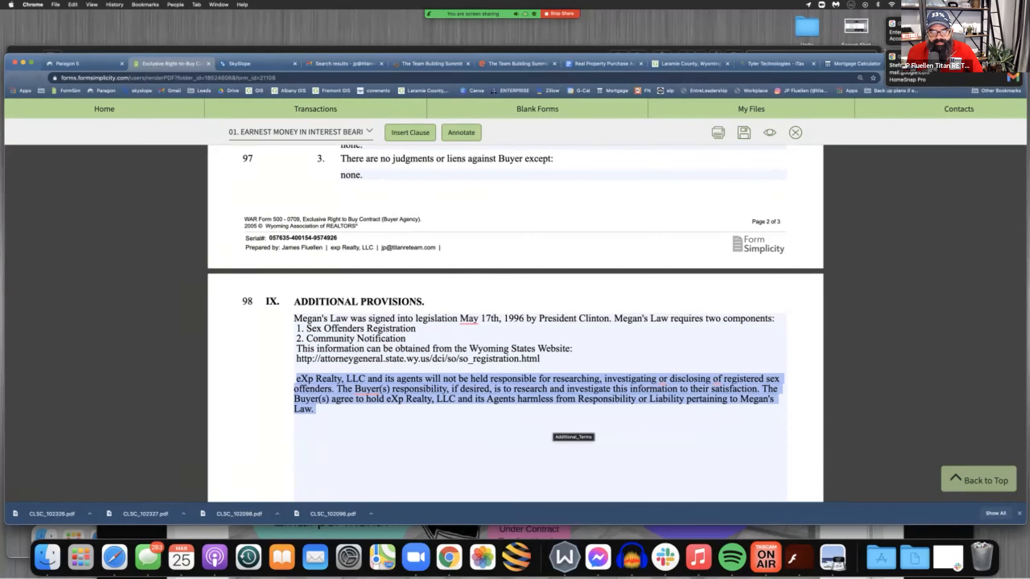
Insert the Buyer Broker Fee personal clause below the Megan's Law text in Additional Provisions and review its commission wording
{"action": "left_click", "coordinate": [573, 429]}
{"action": "scroll", "coordinate": [572, 429], "scroll_direction": "down", "scroll_amount": 3}
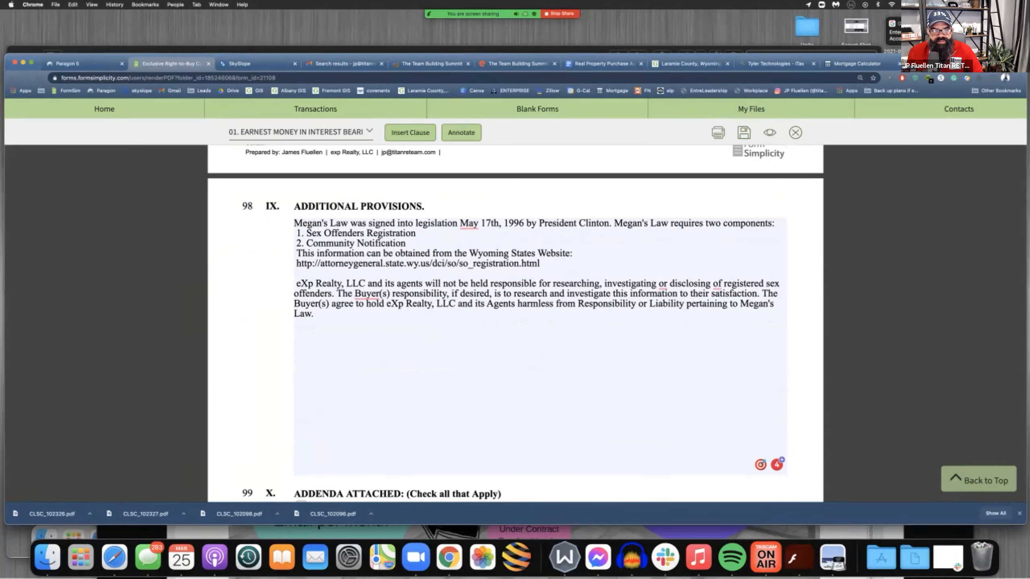
{"action": "left_click", "coordinate": [324, 133]}
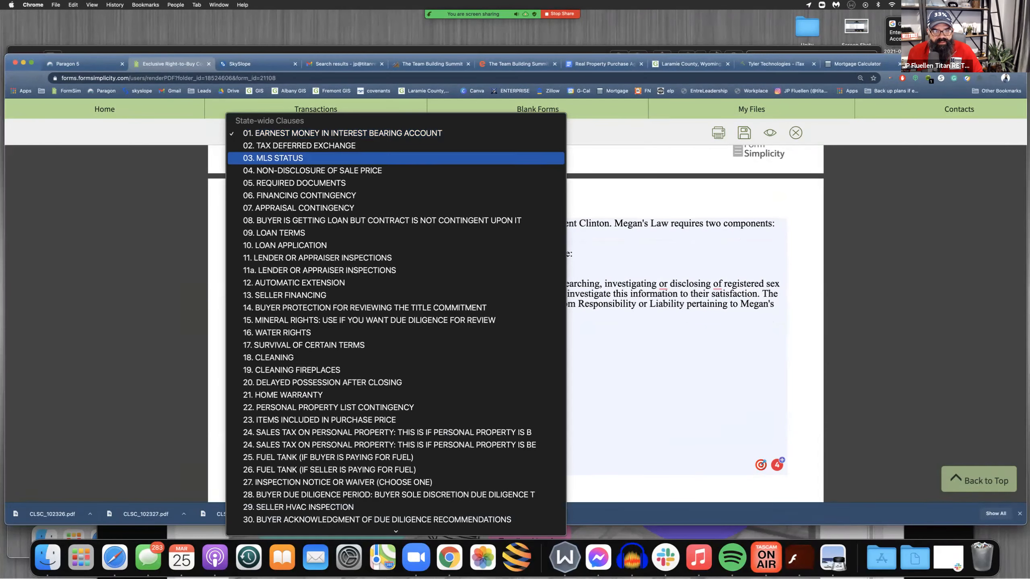
{"action": "scroll", "coordinate": [396, 366], "scroll_direction": "down", "scroll_amount": 15}
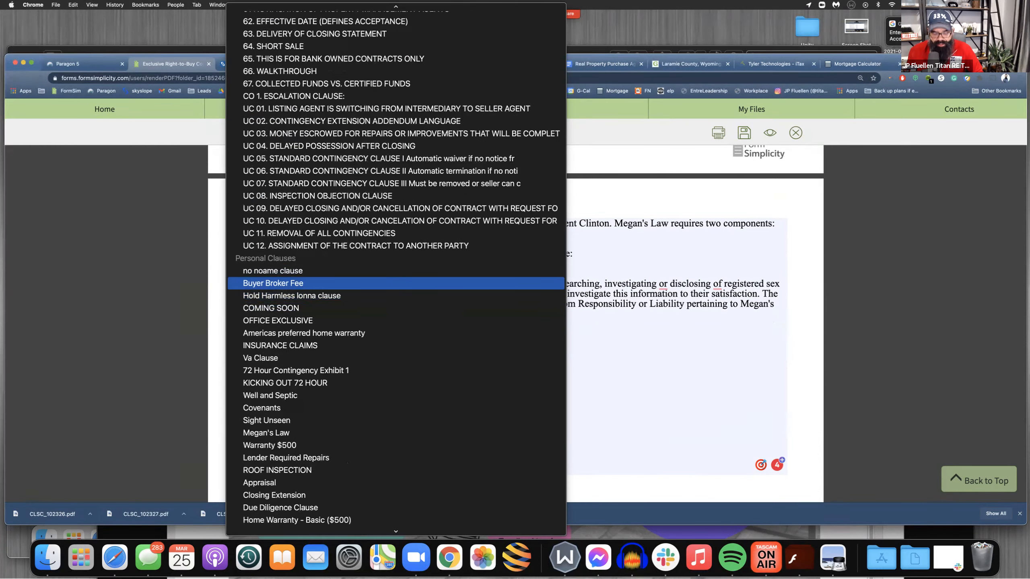
{"action": "left_click", "coordinate": [284, 283]}
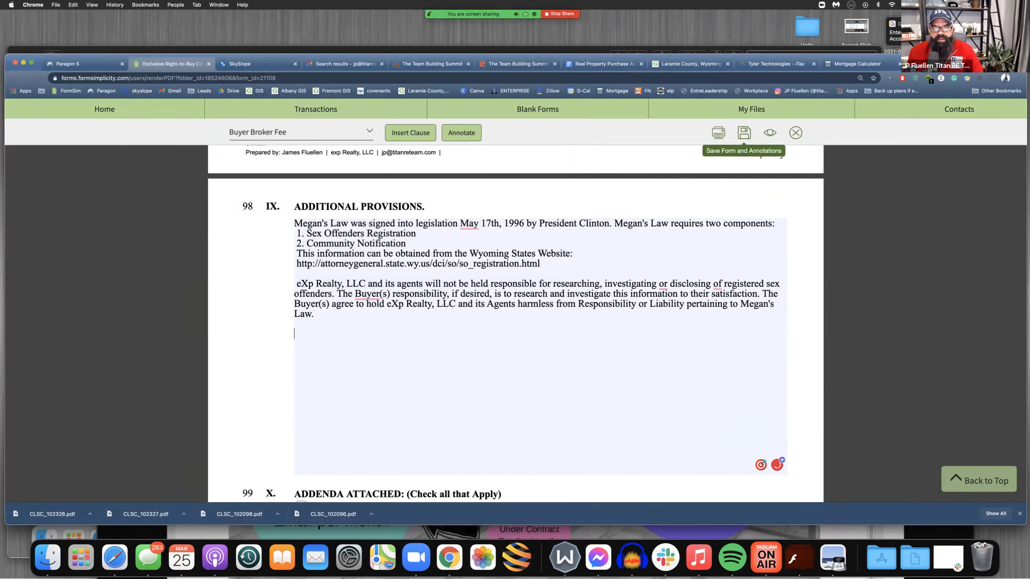
{"action": "left_click", "coordinate": [409, 133]}
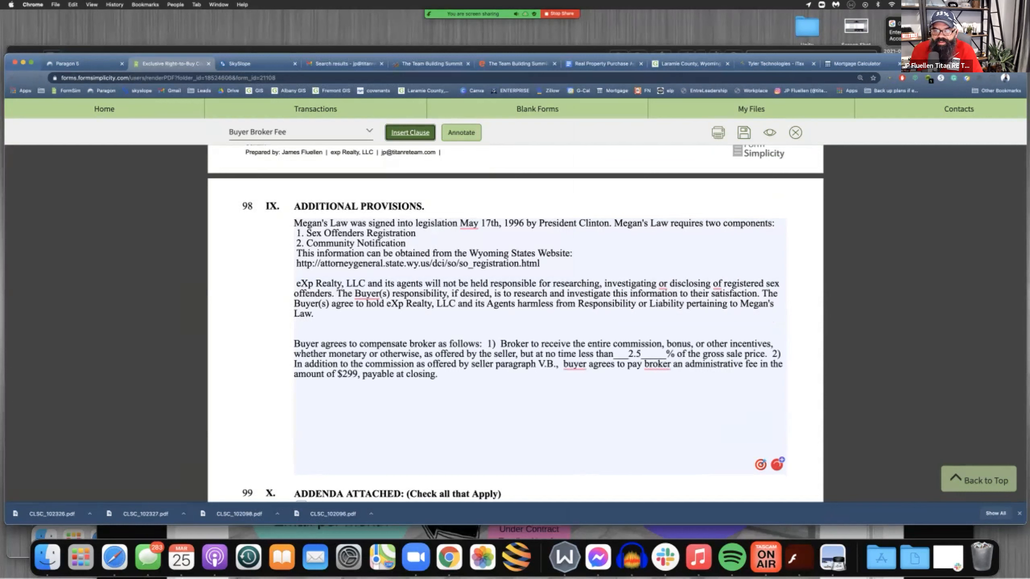
{"action": "left_click_drag", "start_coordinate": [499, 344], "coordinate": [768, 354]}
{"action": "left_click", "coordinate": [438, 374]}
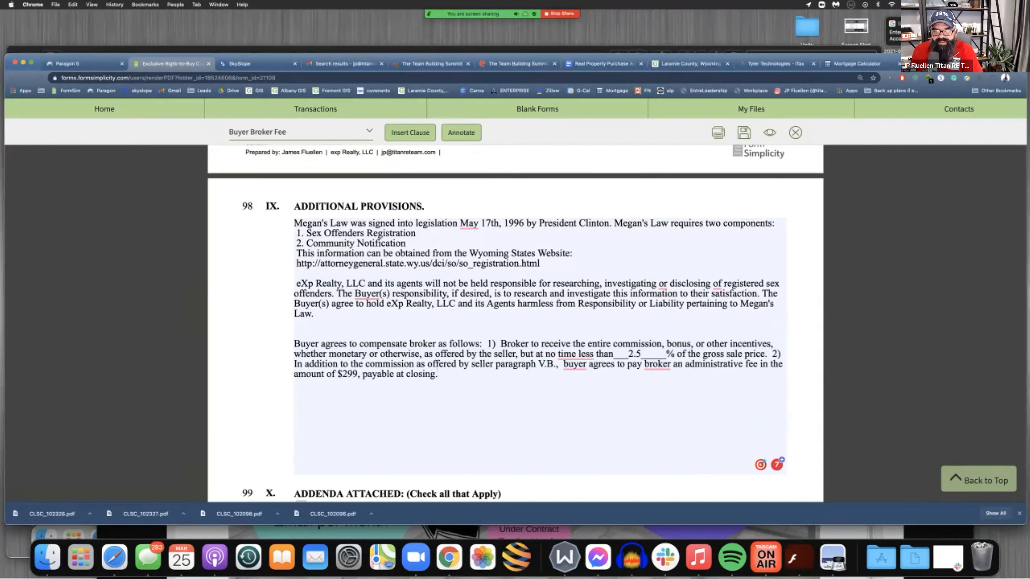
Highlight the administrative fee sentence and the whole buyer-compensates-broker clause in the Additional Provisions
{"action": "left_click_drag", "start_coordinate": [438, 375], "coordinate": [563, 364]}
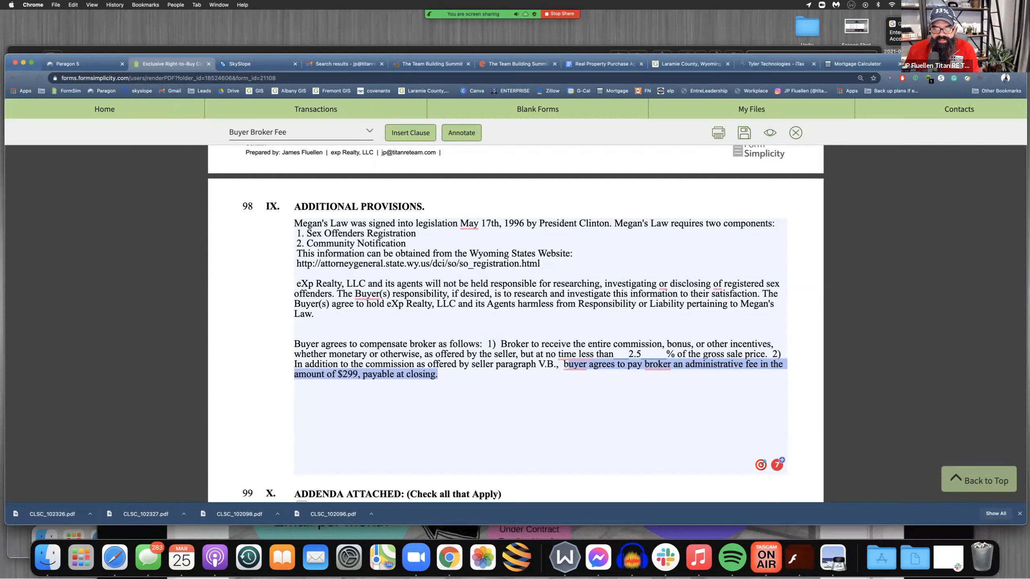
{"action": "left_click_drag", "start_coordinate": [294, 344], "coordinate": [431, 374]}
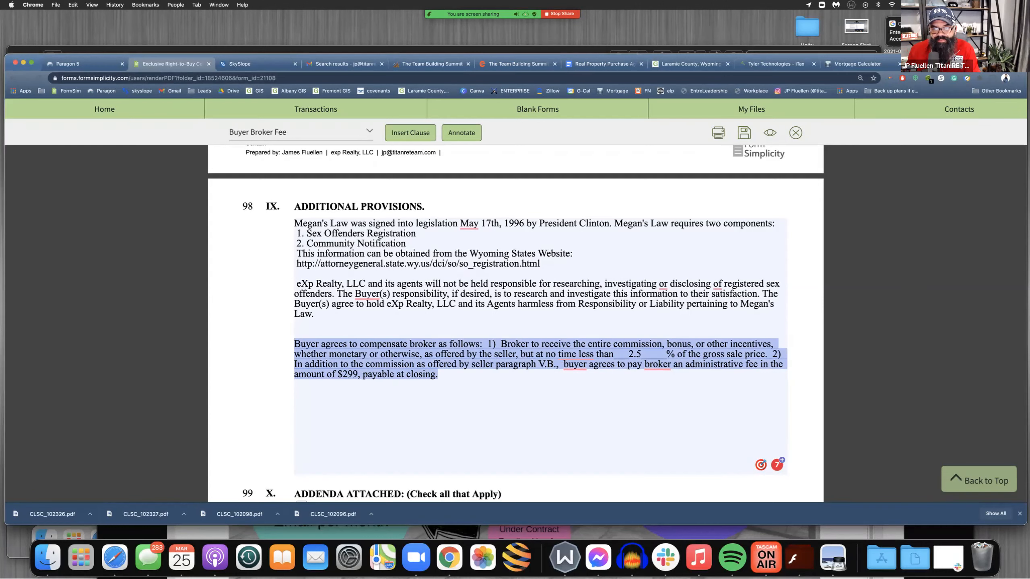
{"action": "left_click", "coordinate": [436, 374]}
Save the Exclusive Right-to-Buy Contract and close it to return to the transaction
{"action": "scroll", "coordinate": [437, 374], "scroll_direction": "down", "scroll_amount": 2}
{"action": "scroll", "coordinate": [437, 374], "scroll_direction": "down", "scroll_amount": 3}
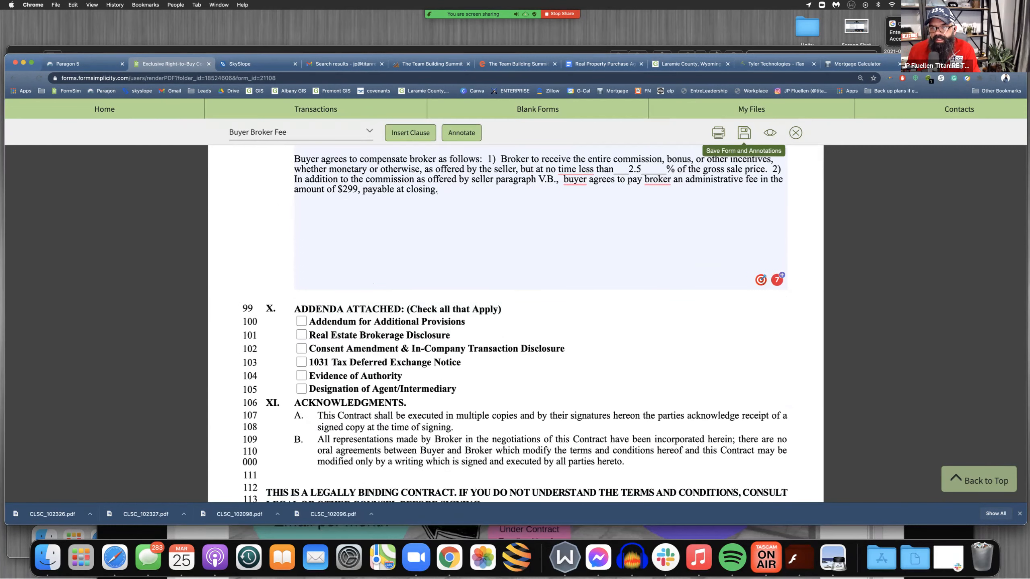
{"action": "left_click", "coordinate": [744, 133]}
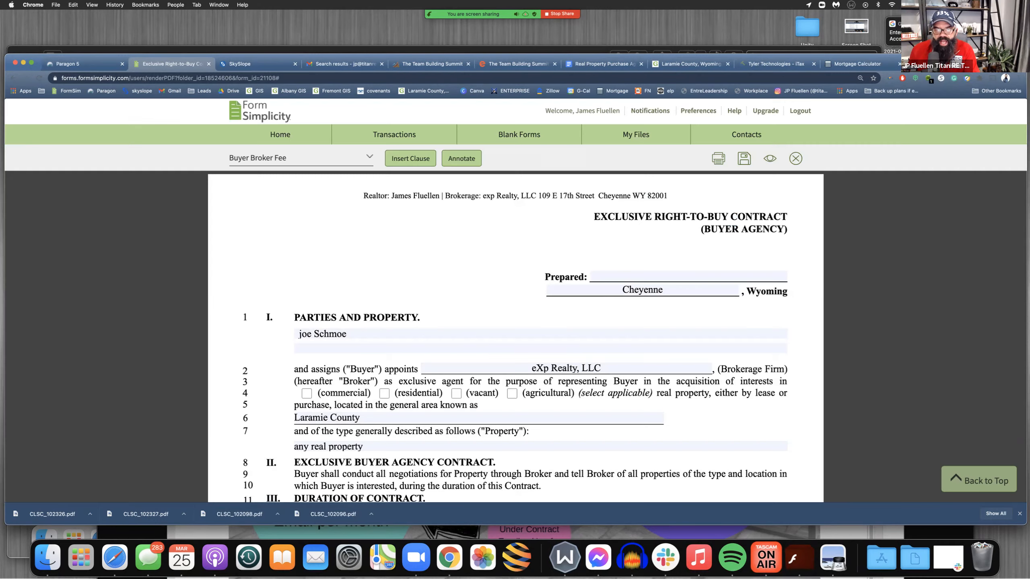
{"action": "scroll", "coordinate": [516, 324], "scroll_direction": "down", "scroll_amount": 1}
{"action": "left_click", "coordinate": [795, 133]}
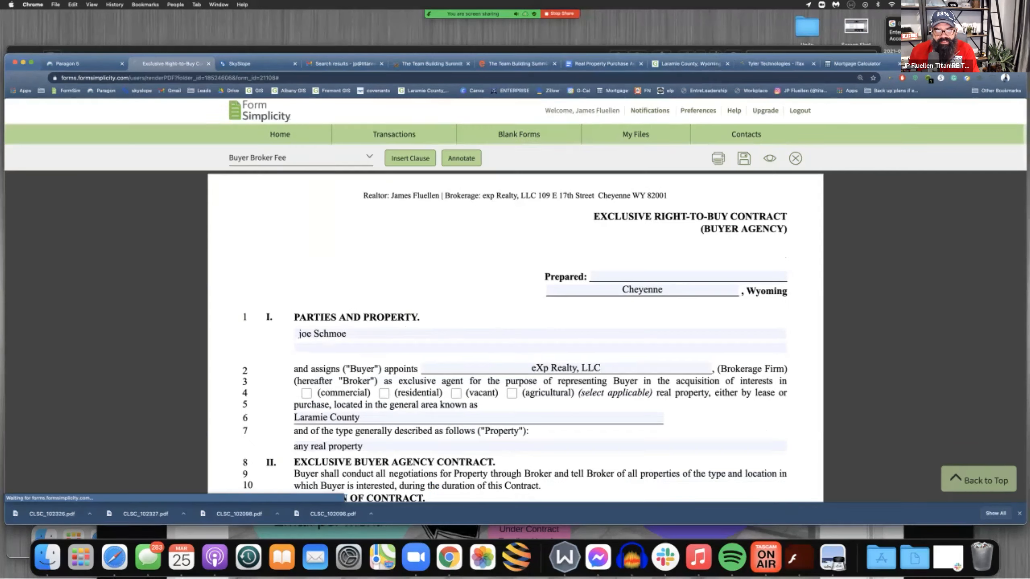
Open Wire_Fraud_Notice.pdf from the transaction's files, read the advisory through its signature lines, and close it
{"action": "scroll", "coordinate": [368, 406], "scroll_direction": "down", "scroll_amount": 5}
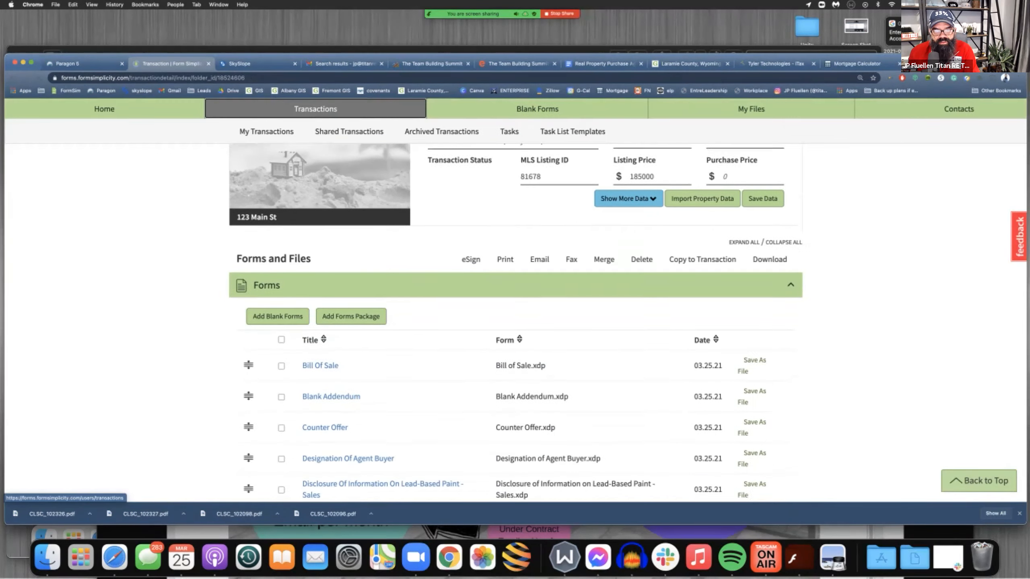
{"action": "scroll", "coordinate": [368, 428], "scroll_direction": "down", "scroll_amount": 3}
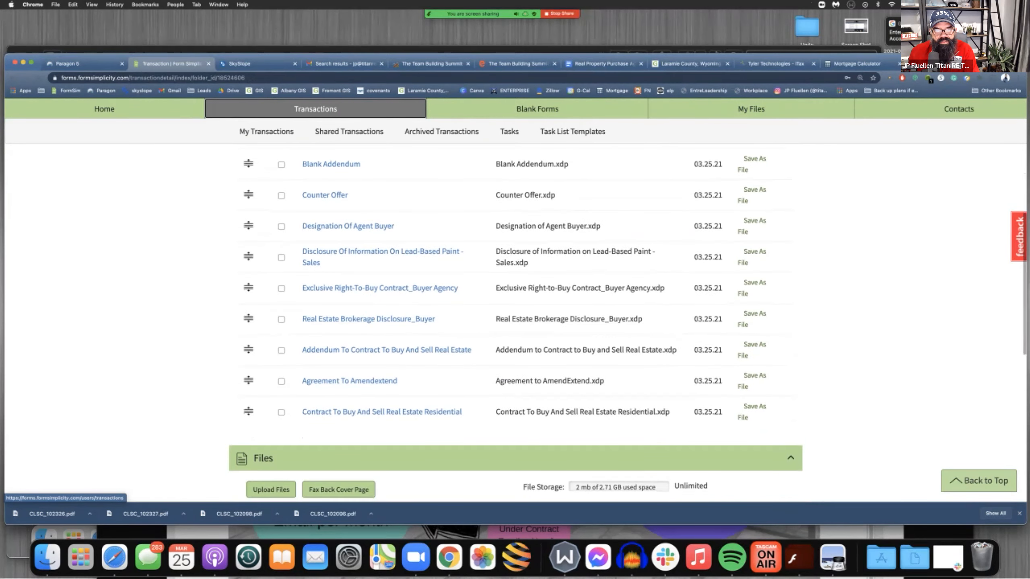
{"action": "scroll", "coordinate": [514, 325], "scroll_direction": "up", "scroll_amount": 1}
{"action": "scroll", "coordinate": [385, 406], "scroll_direction": "up", "scroll_amount": 2}
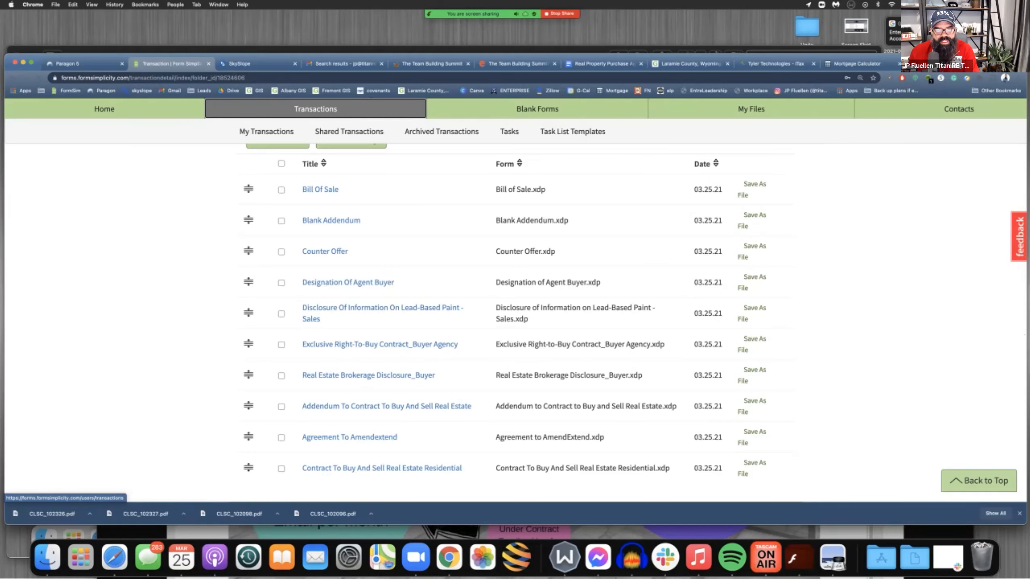
{"action": "scroll", "coordinate": [357, 398], "scroll_direction": "down", "scroll_amount": 6}
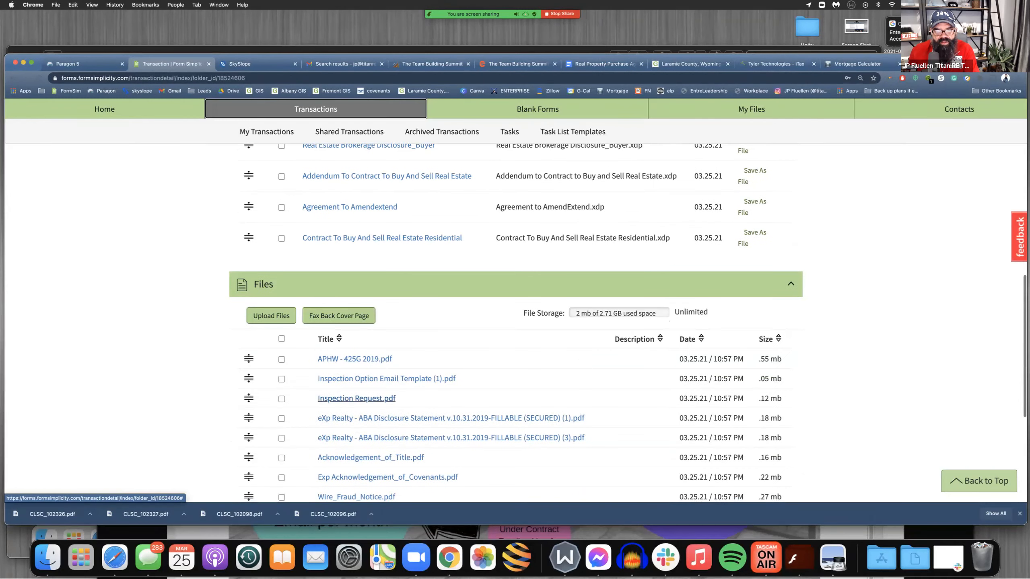
{"action": "scroll", "coordinate": [356, 398], "scroll_direction": "down", "scroll_amount": 2}
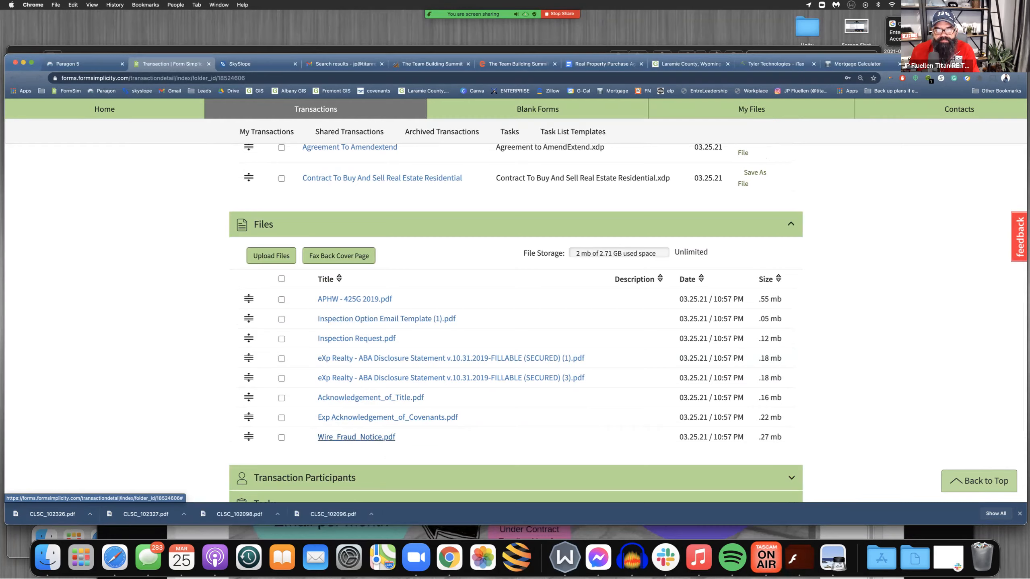
{"action": "left_click", "coordinate": [356, 437]}
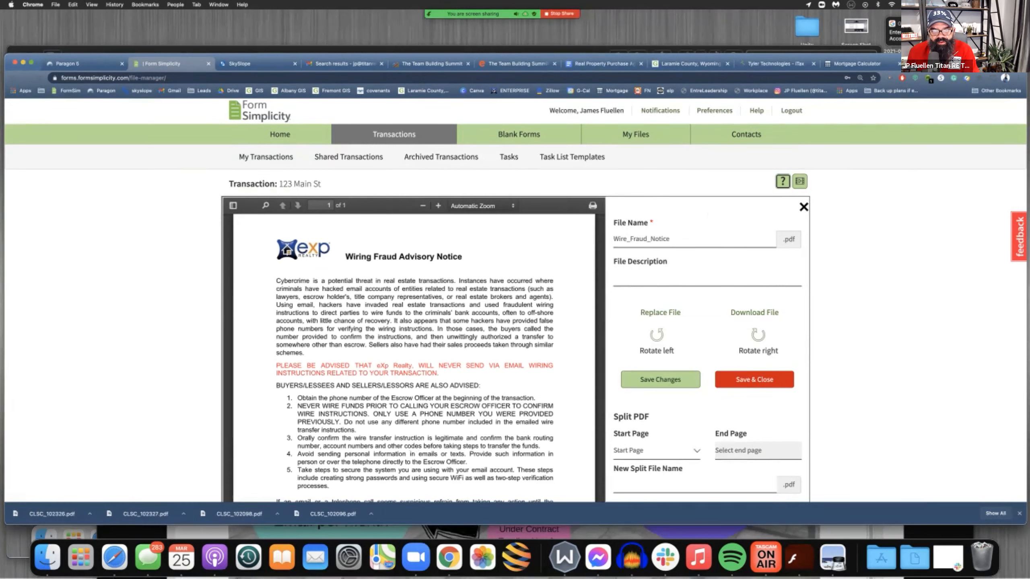
{"action": "scroll", "coordinate": [413, 357], "scroll_direction": "down", "scroll_amount": 1}
{"action": "scroll", "coordinate": [445, 414], "scroll_direction": "down", "scroll_amount": 10}
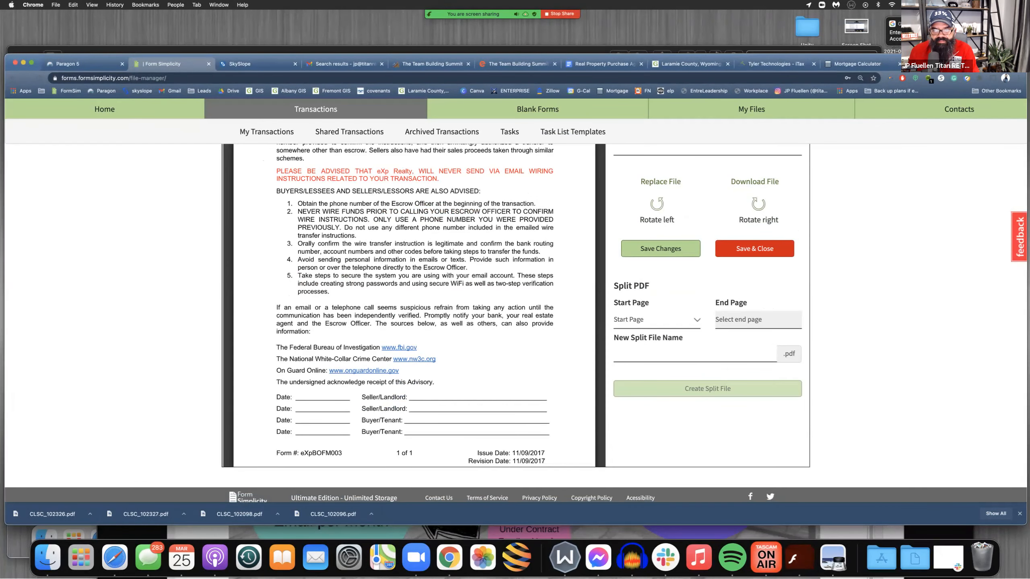
{"action": "scroll", "coordinate": [413, 304], "scroll_direction": "up", "scroll_amount": 5}
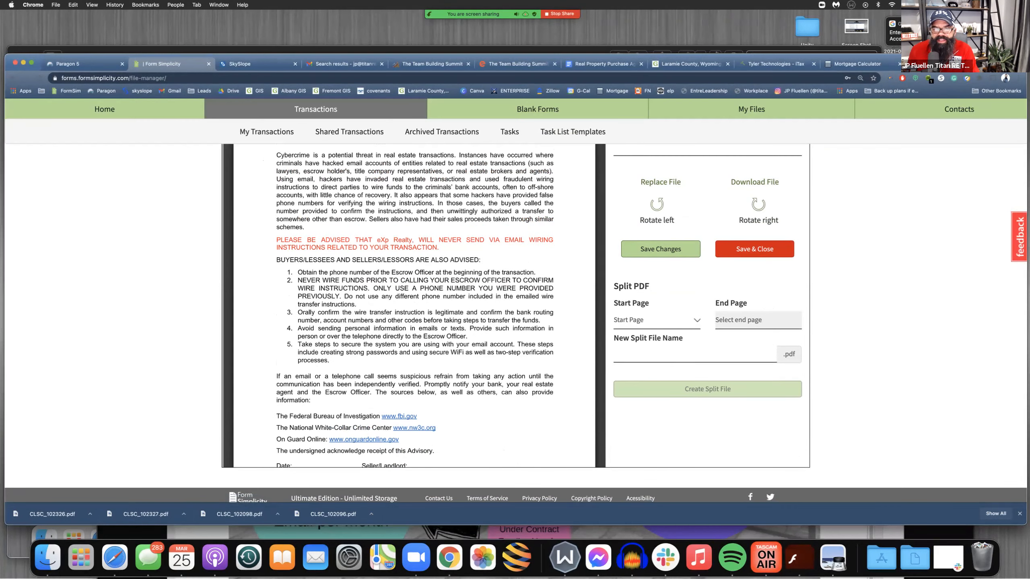
{"action": "scroll", "coordinate": [516, 304], "scroll_direction": "up", "scroll_amount": 5}
{"action": "left_click", "coordinate": [803, 208]}
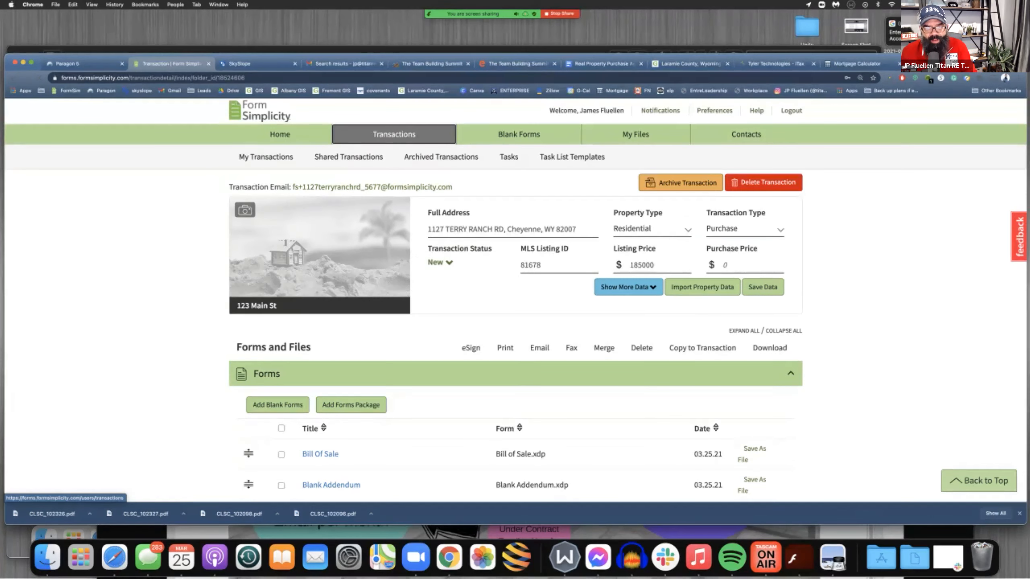
Select the Bill Of Sale, Blank Addendum, Designation Of Agent Buyer and Lead-Based Paint disclosure forms for signing
{"action": "scroll", "coordinate": [514, 300], "scroll_direction": "down", "scroll_amount": 1}
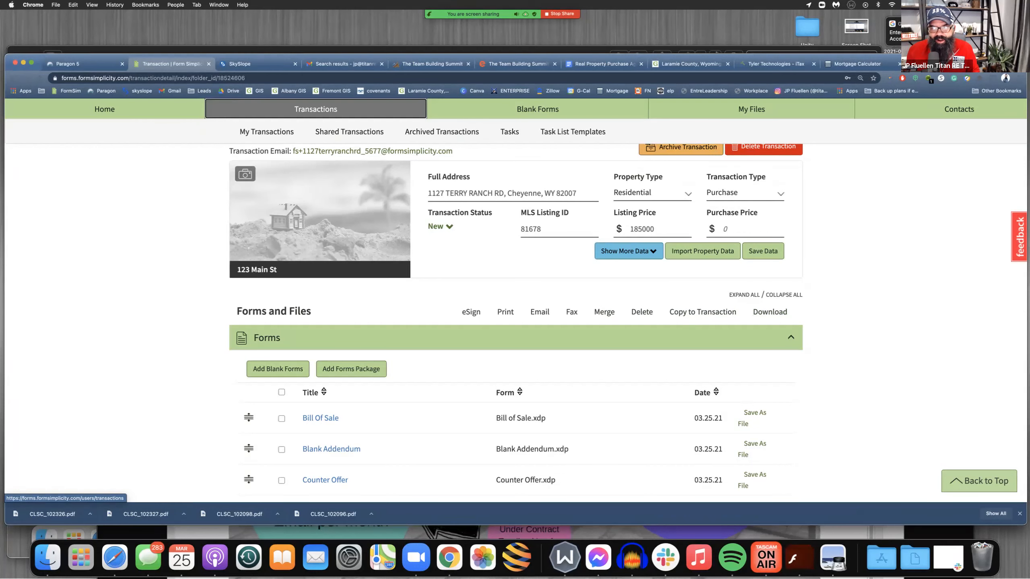
{"action": "scroll", "coordinate": [395, 338], "scroll_direction": "down", "scroll_amount": 1}
{"action": "scroll", "coordinate": [395, 338], "scroll_direction": "down", "scroll_amount": 4}
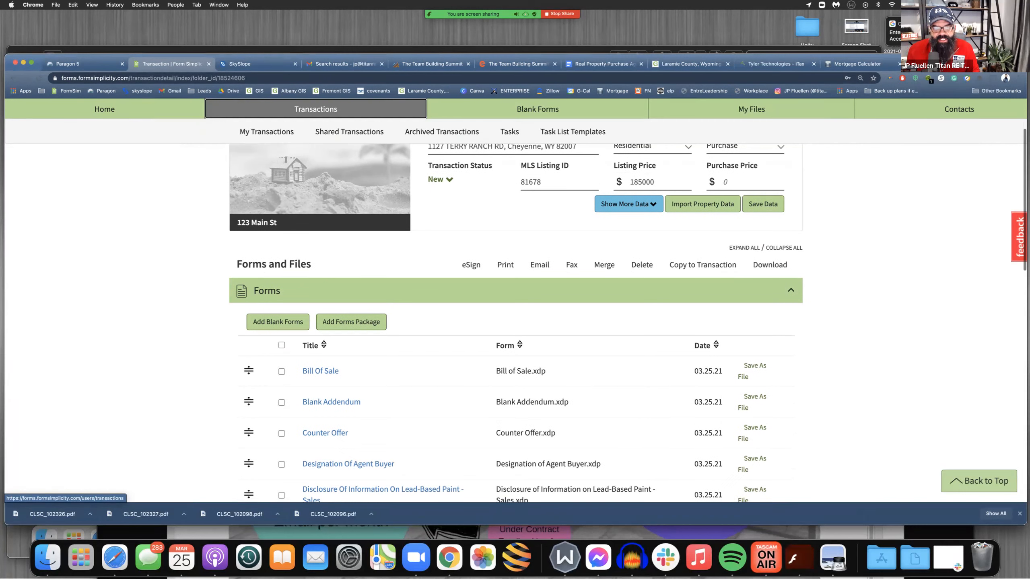
{"action": "scroll", "coordinate": [515, 323], "scroll_direction": "down", "scroll_amount": 1}
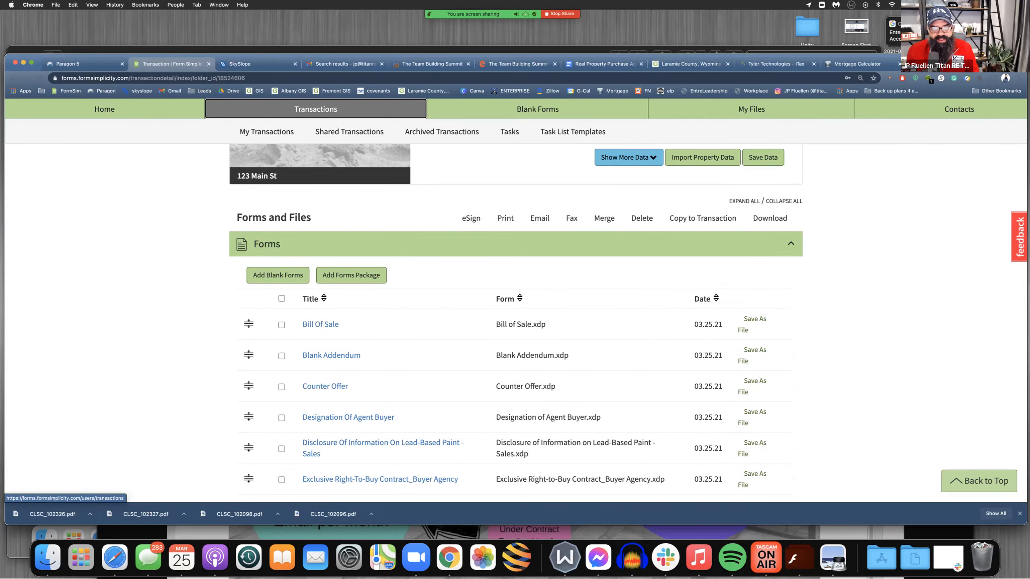
{"action": "left_click", "coordinate": [281, 325]}
{"action": "left_click", "coordinate": [281, 356]}
{"action": "scroll", "coordinate": [281, 355], "scroll_direction": "down", "scroll_amount": 3}
{"action": "left_click", "coordinate": [281, 363]}
{"action": "scroll", "coordinate": [281, 363], "scroll_direction": "down", "scroll_amount": 3}
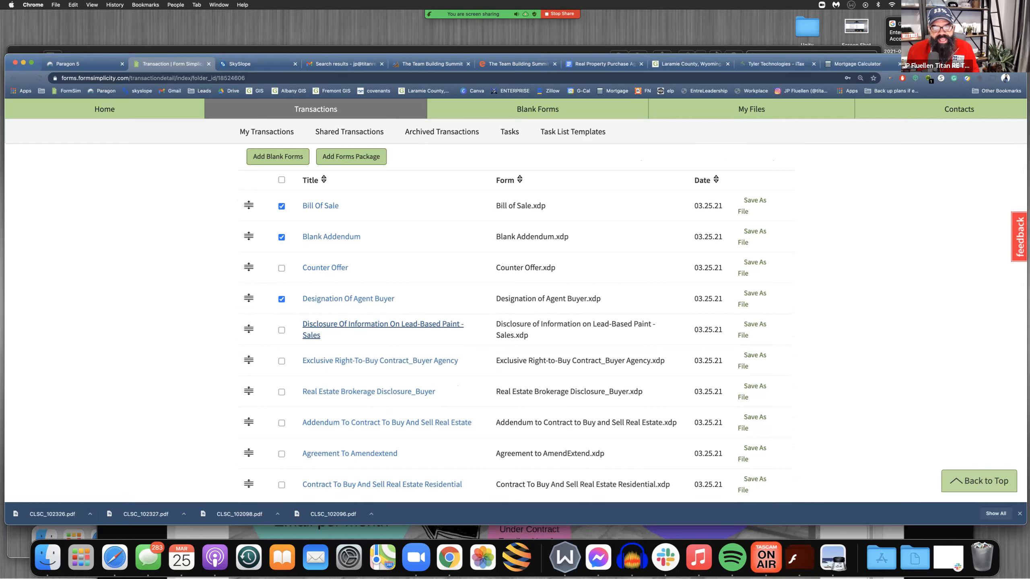
{"action": "left_click", "coordinate": [281, 330]}
{"action": "scroll", "coordinate": [282, 330], "scroll_direction": "down", "scroll_amount": 3}
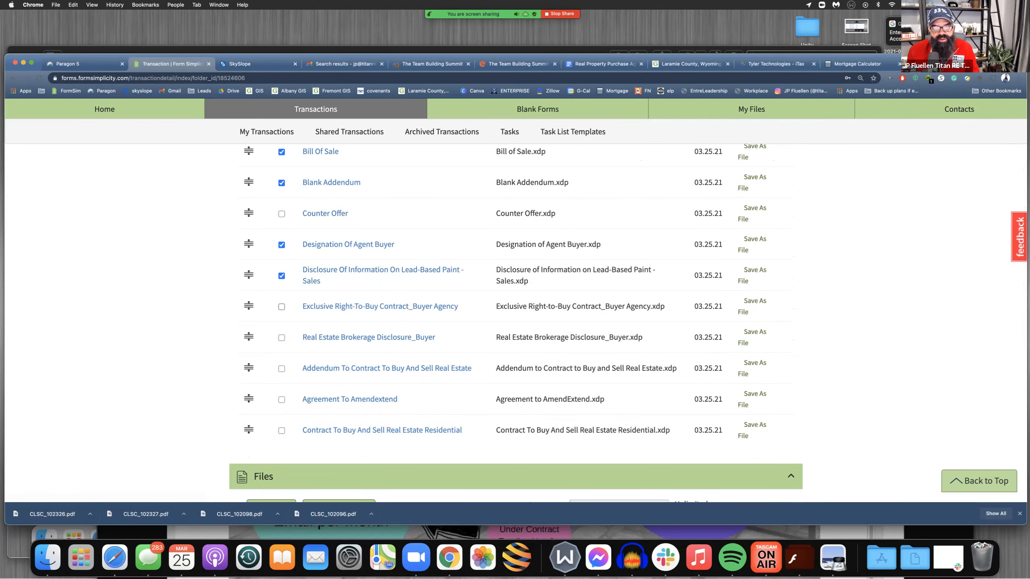
Add the Exclusive Right-To-Buy Contract, Brokerage Disclosure_Buyer, Contract To Buy And Sell Real Estate Residential and Wire_Fraud_Notice.pdf to the selection
{"action": "scroll", "coordinate": [282, 295], "scroll_direction": "down", "scroll_amount": 1}
{"action": "left_click", "coordinate": [281, 294]}
{"action": "scroll", "coordinate": [281, 295], "scroll_direction": "down", "scroll_amount": 2}
{"action": "left_click", "coordinate": [281, 293]}
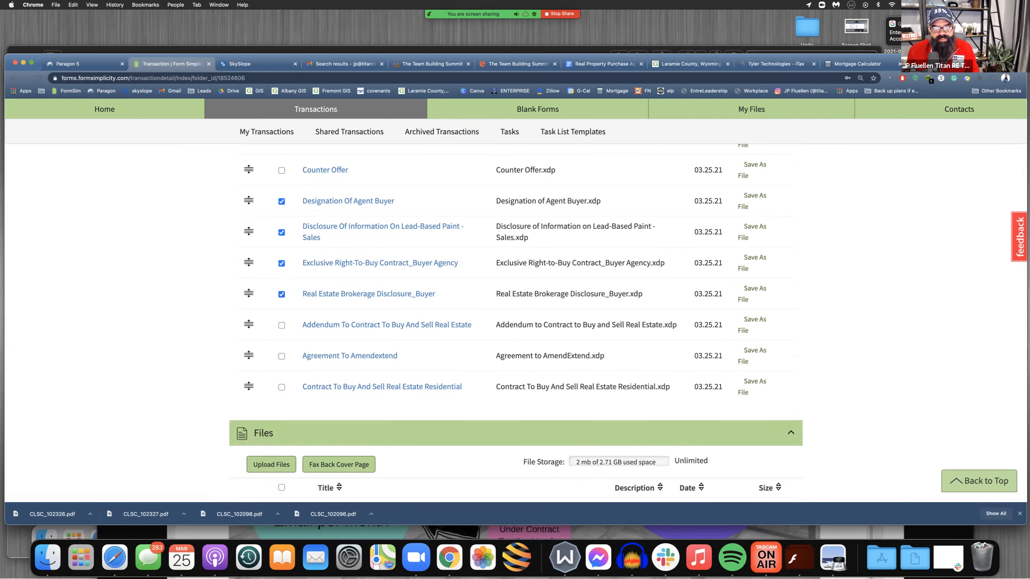
{"action": "scroll", "coordinate": [281, 386], "scroll_direction": "down", "scroll_amount": 15}
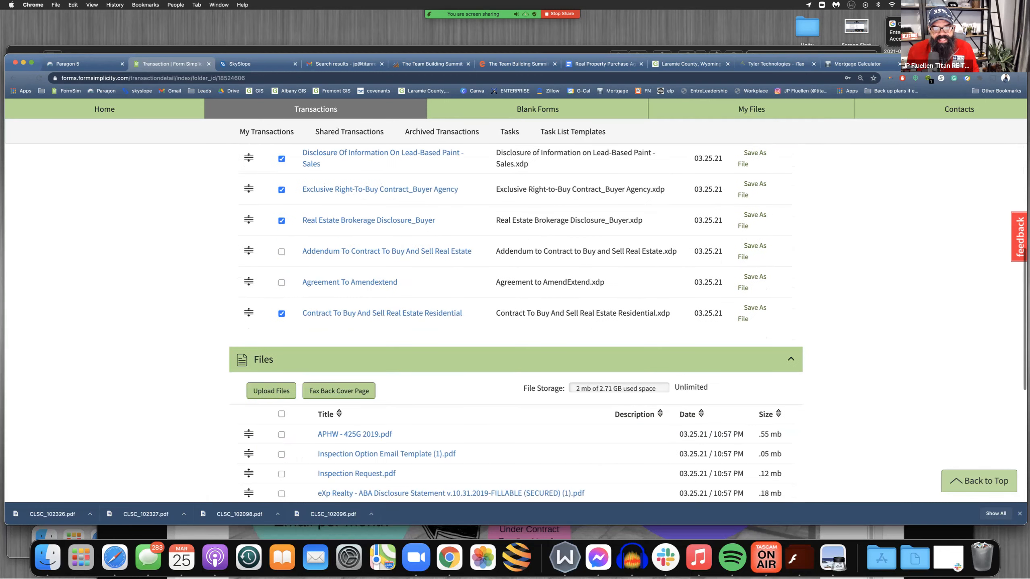
{"action": "scroll", "coordinate": [281, 329], "scroll_direction": "down", "scroll_amount": 1}
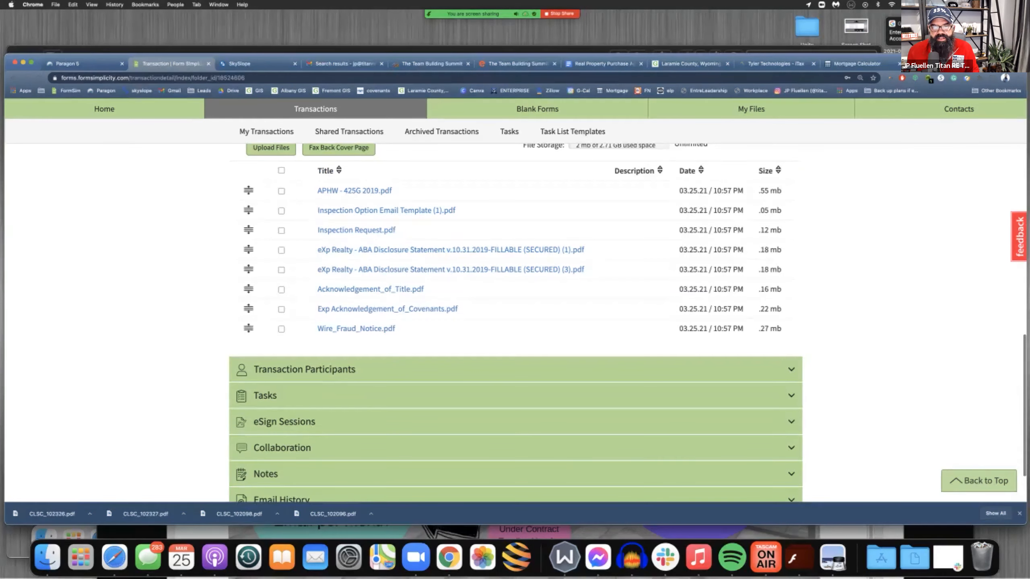
{"action": "left_click", "coordinate": [281, 328]}
{"action": "scroll", "coordinate": [515, 324], "scroll_direction": "up", "scroll_amount": 20}
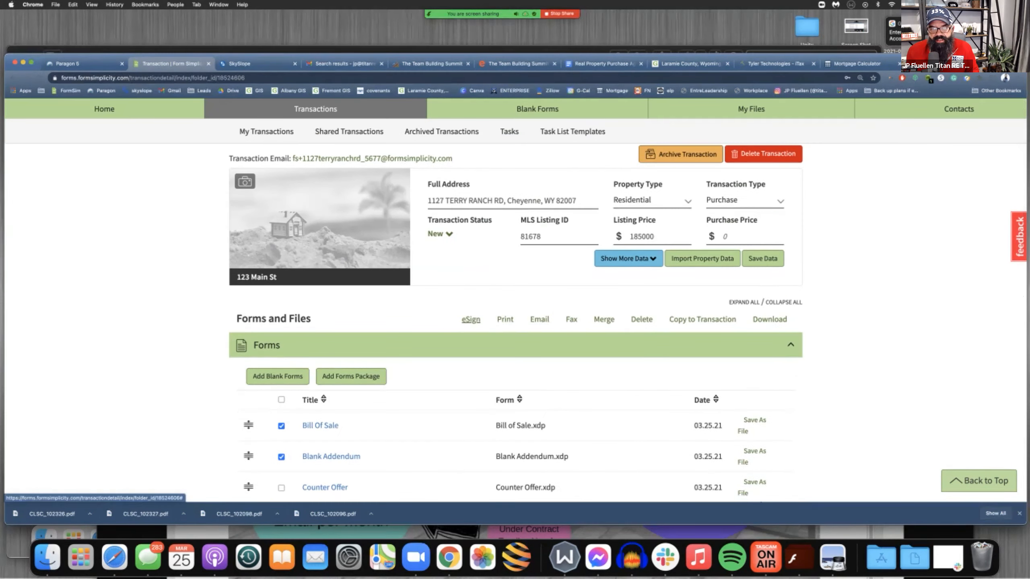
{"action": "left_click", "coordinate": [463, 319]}
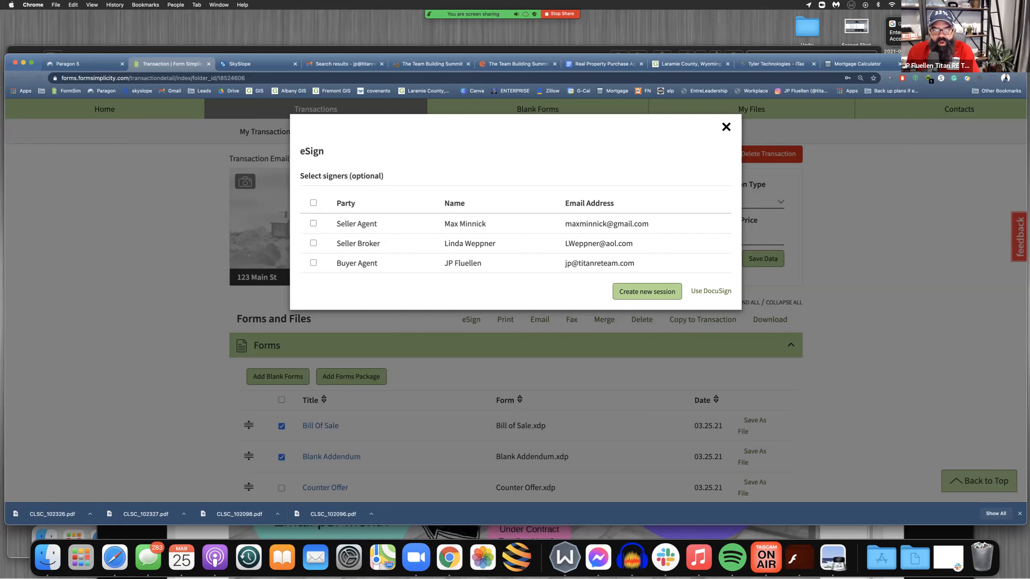
{"action": "left_click", "coordinate": [314, 263]}
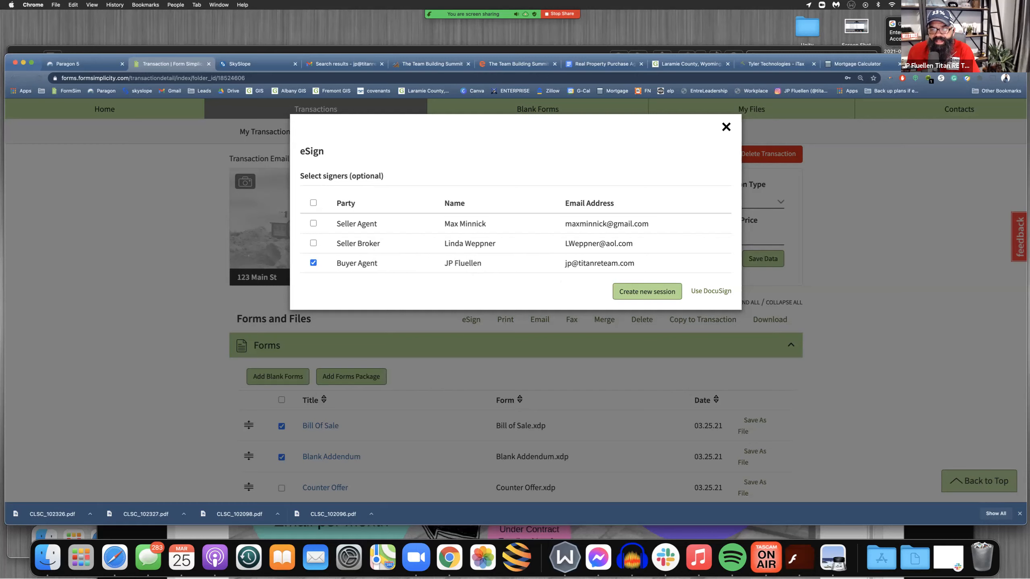
{"action": "left_click_drag", "start_coordinate": [565, 224], "coordinate": [648, 224]}
{"action": "right_click", "coordinate": [618, 224]}
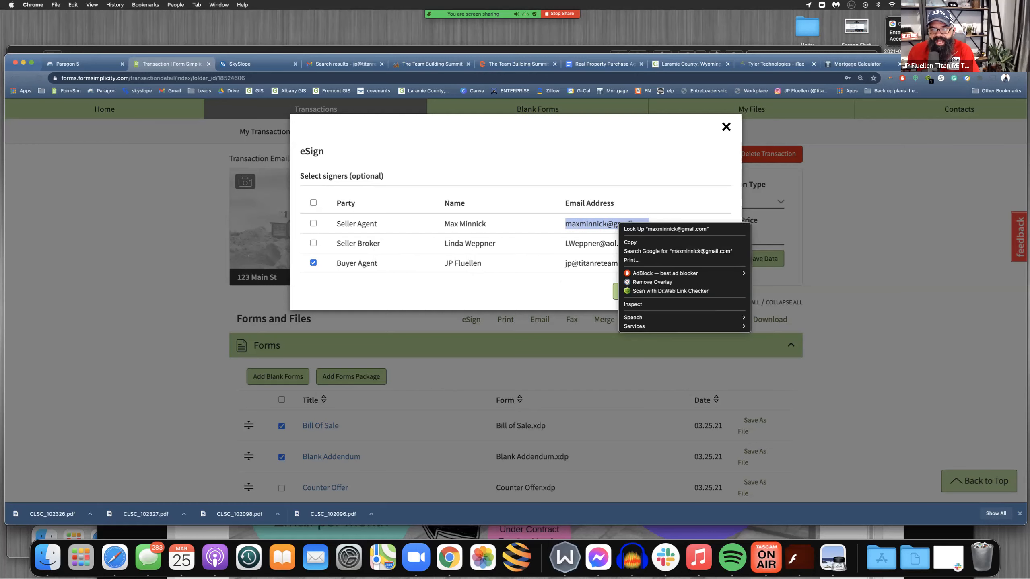
{"action": "left_click", "coordinate": [630, 242]}
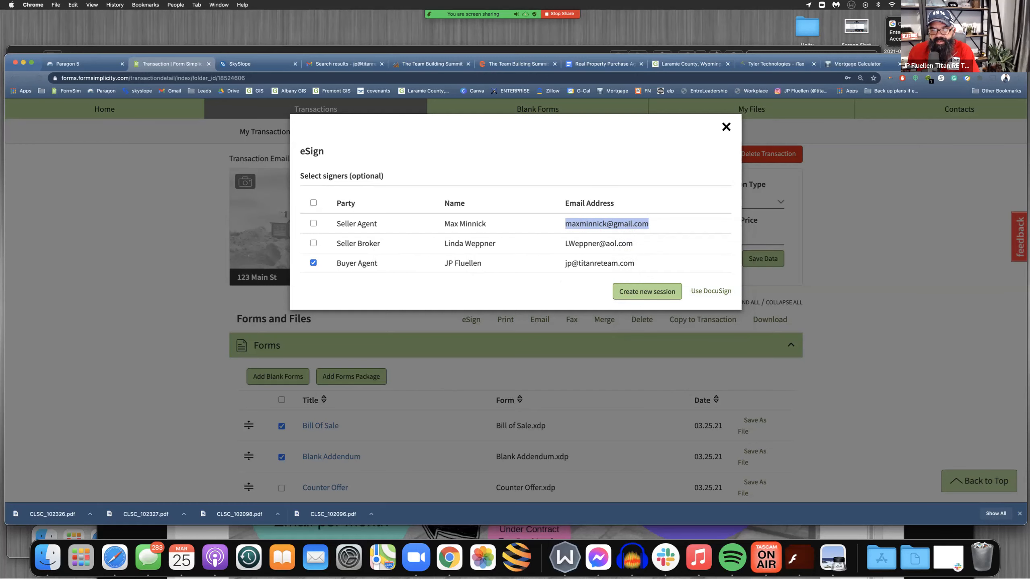
{"action": "left_click", "coordinate": [646, 291]}
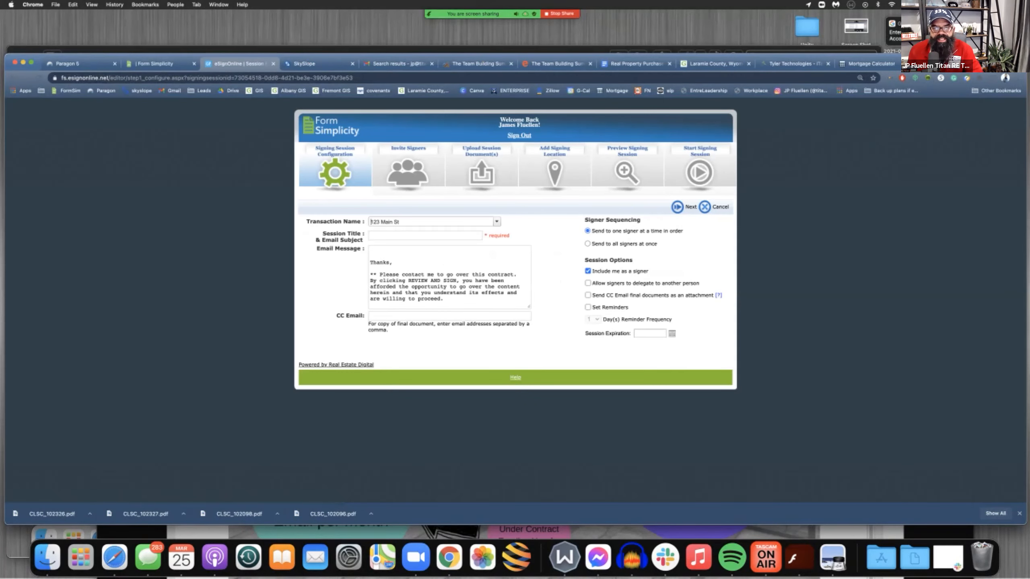
Title the signing session "offer and associated docs" followed by the property's street address
{"action": "left_click", "coordinate": [406, 235]}
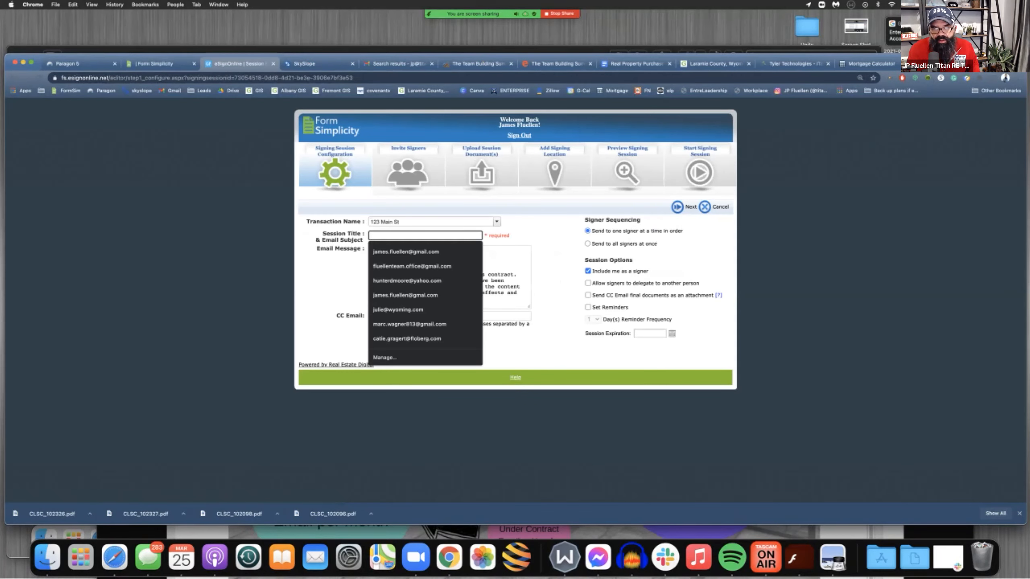
{"action": "type", "text": "offer"}
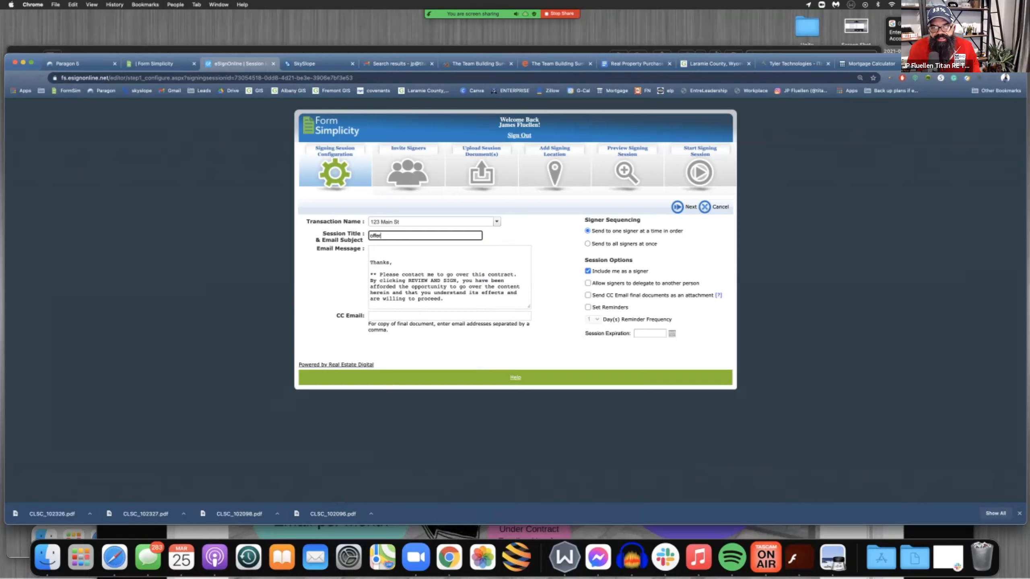
{"action": "type", "text": " and associated docs"}
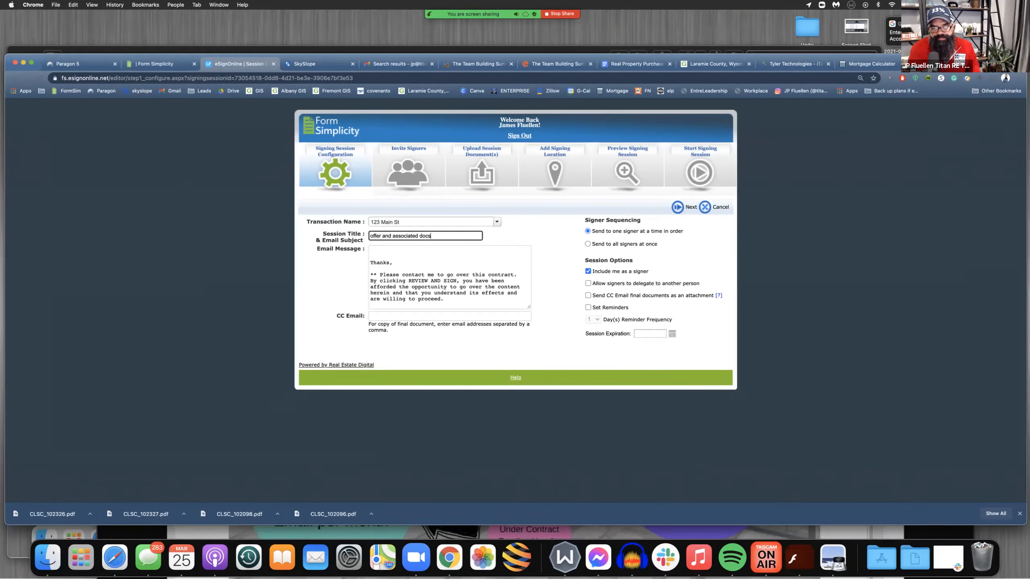
{"action": "type", "text": " 123"}
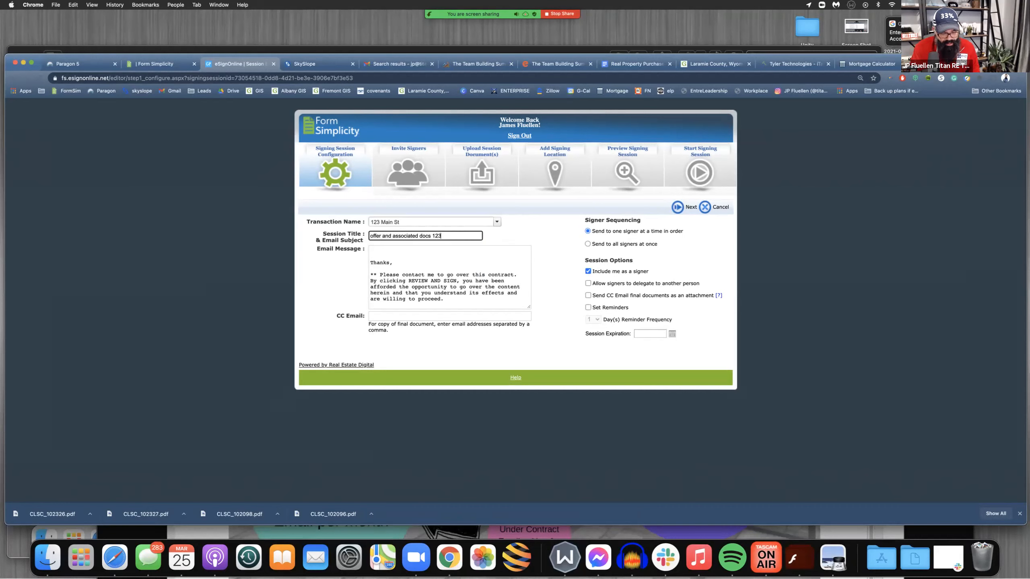
{"action": "type", "text": " Mains"}
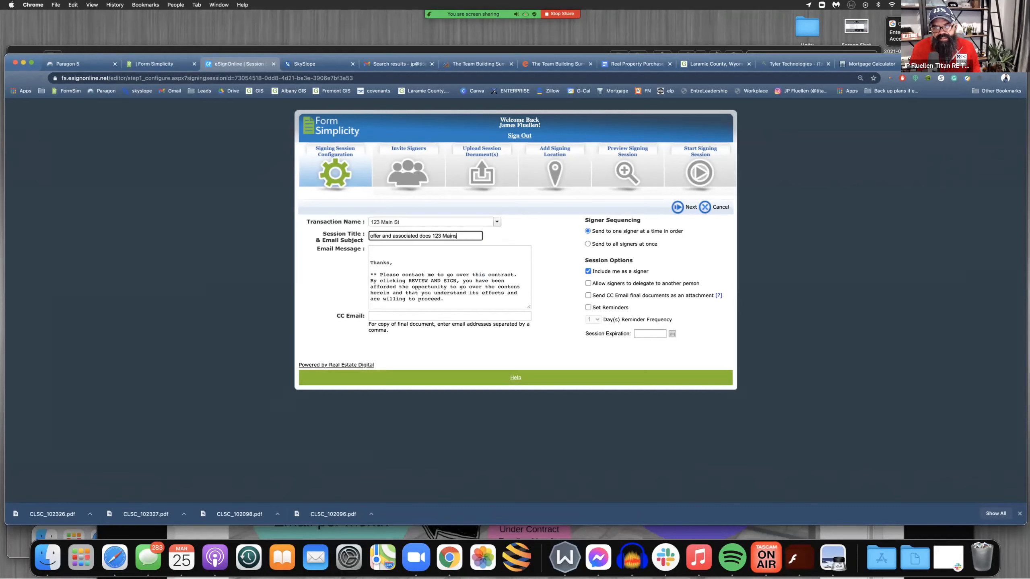
{"action": "type", "text": "treed"}
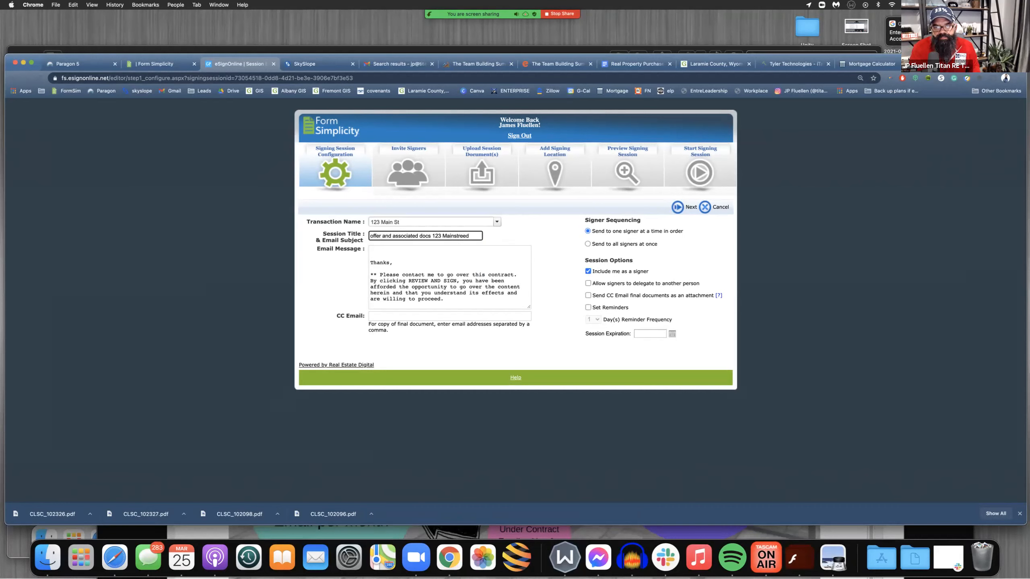
{"action": "key", "text": "BackSpace"}
{"action": "key", "text": "BackSpace"}
{"action": "key", "text": "BackSpace"}
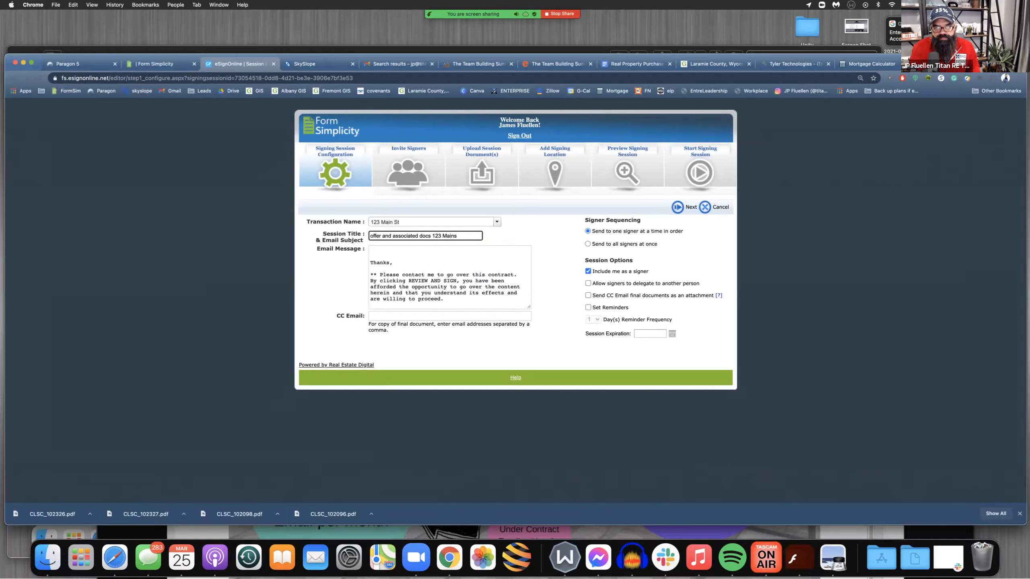
{"action": "type", "text": "street"}
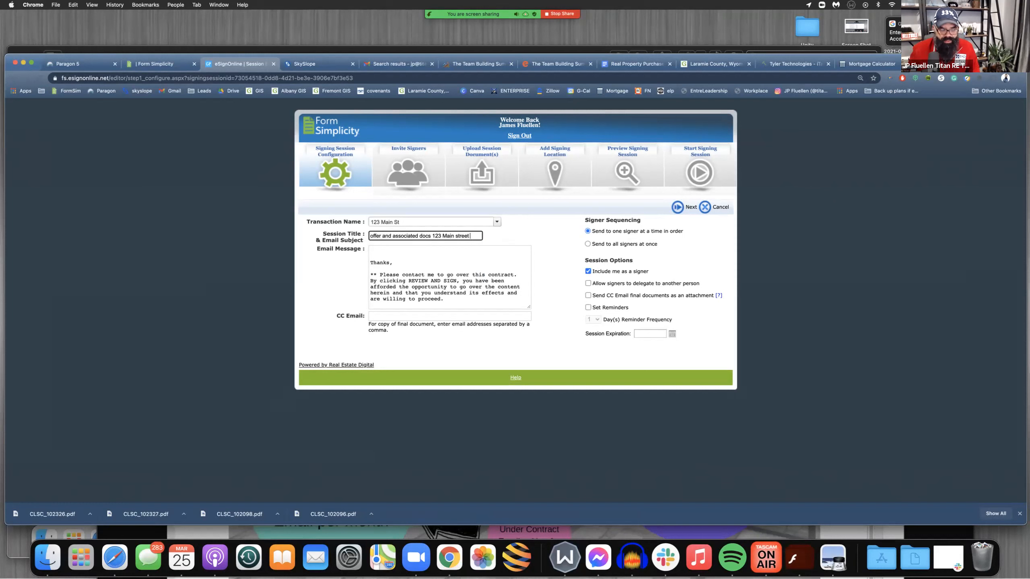
Begin the email message with a greeting to the buyer and "Please review and sign. let me know if you have any questions or changes."
{"action": "key", "text": "Tab"}
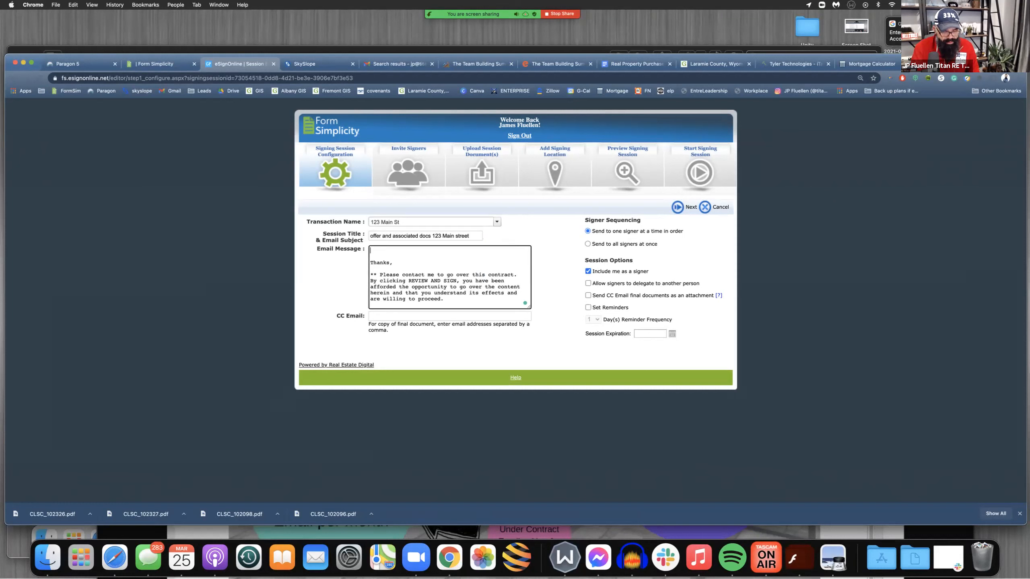
{"action": "type", "text": "Joe,"}
{"action": "key", "text": "Return"}
{"action": "key", "text": "Return"}
{"action": "type", "text": "Pl"}
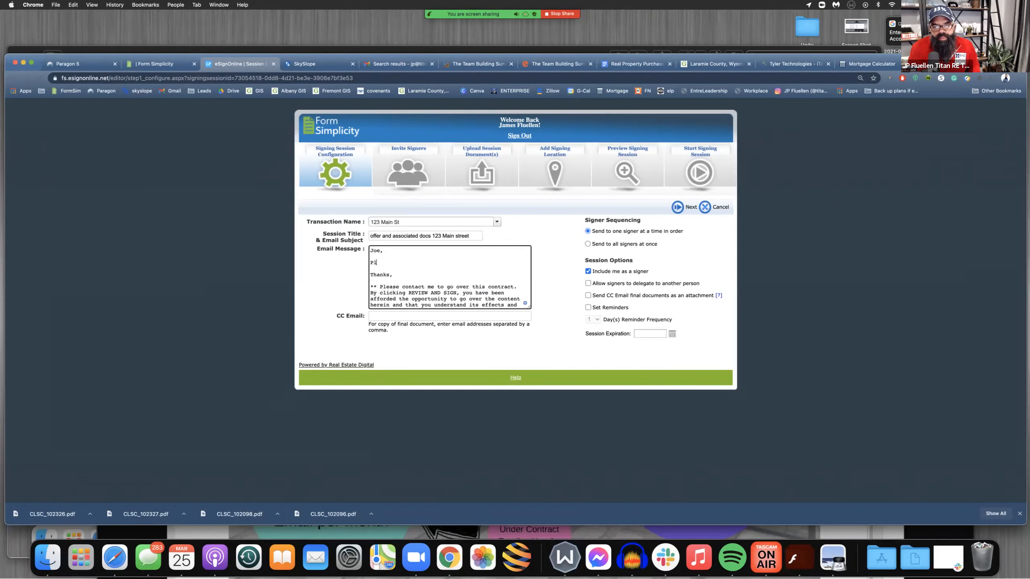
{"action": "type", "text": "ease rece"}
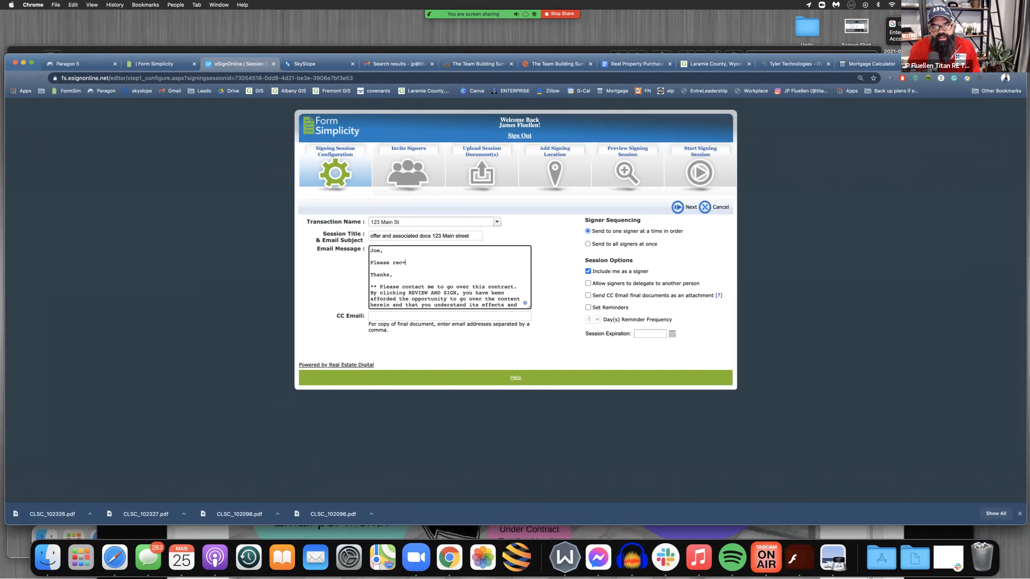
{"action": "type", "text": "iew the attached"}
{"action": "key", "text": "BackSpace"}
{"action": "key", "text": "BackSpace"}
{"action": "key", "text": "BackSpace"}
{"action": "key", "text": "BackSpace"}
{"action": "key", "text": "BackSpace"}
{"action": "key", "text": "BackSpace"}
{"action": "key", "text": "BackSpace"}
{"action": "key", "text": "BackSpace"}
{"action": "key", "text": "BackSpace"}
{"action": "key", "text": "BackSpace"}
{"action": "key", "text": "BackSpace"}
{"action": "key", "text": "BackSpace"}
{"action": "key", "text": "BackSpace"}
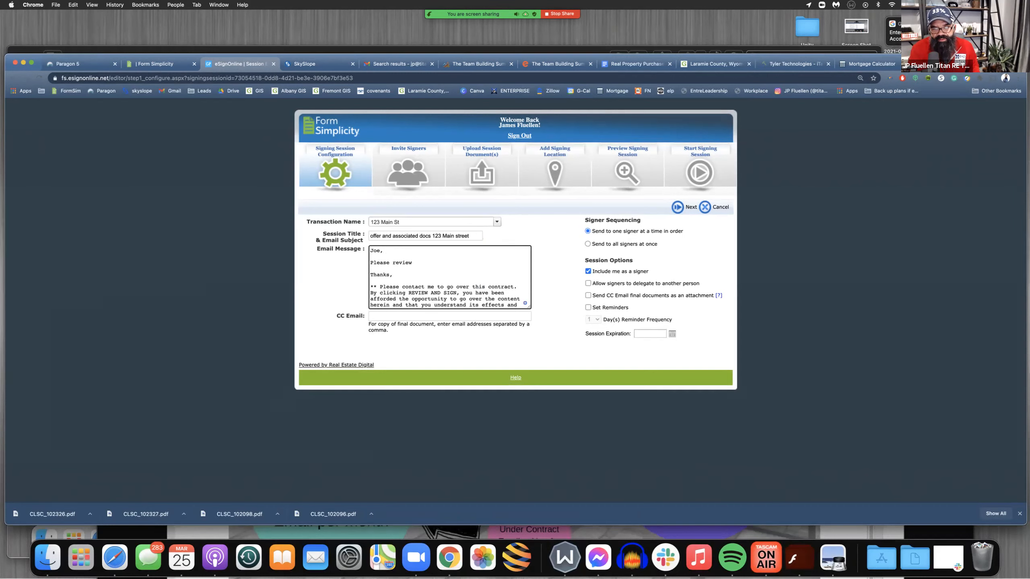
{"action": "type", "text": "and sig"}
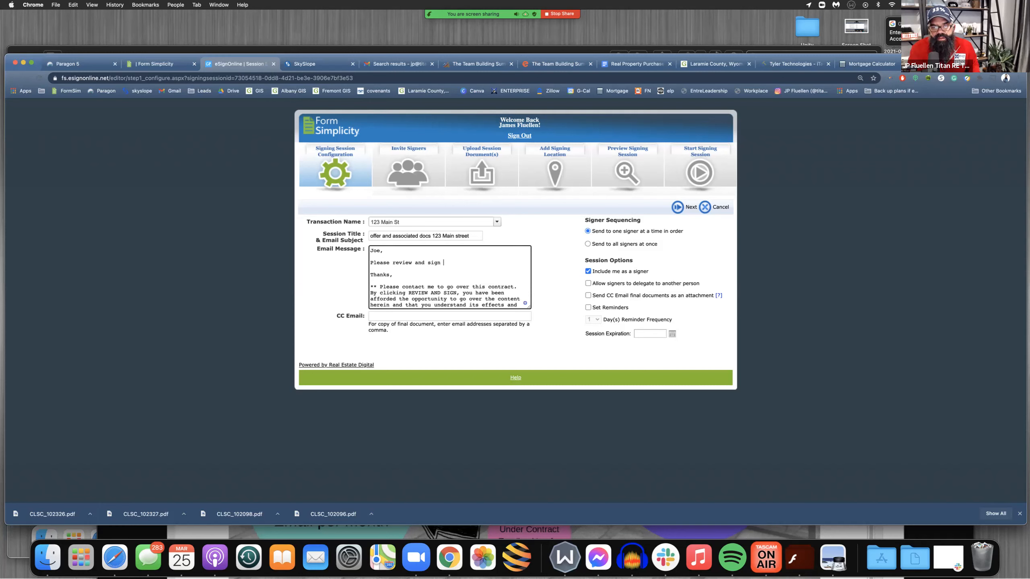
{"action": "type", "text": "n. let me kn"}
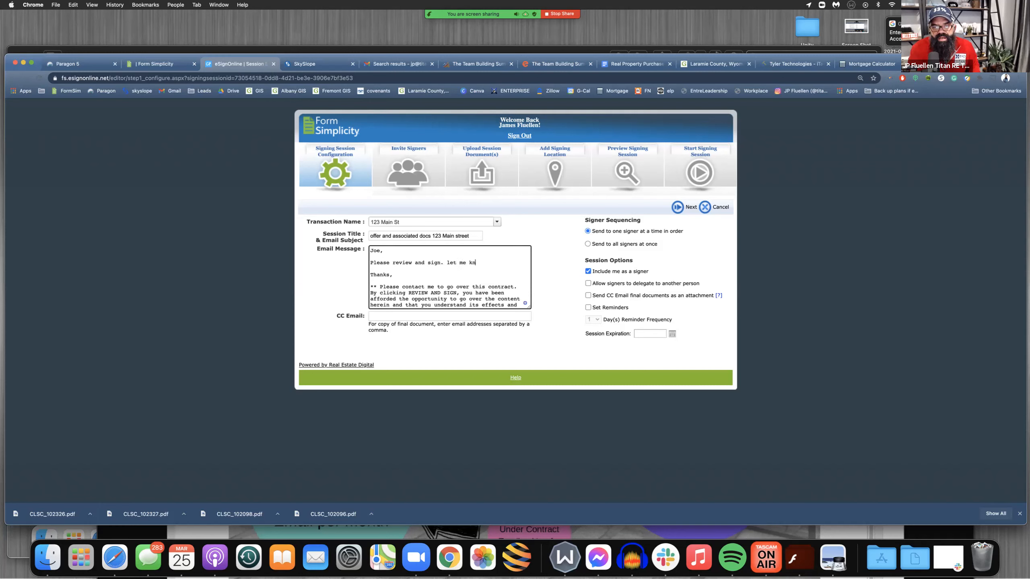
{"action": "type", "text": "ow if you have a"}
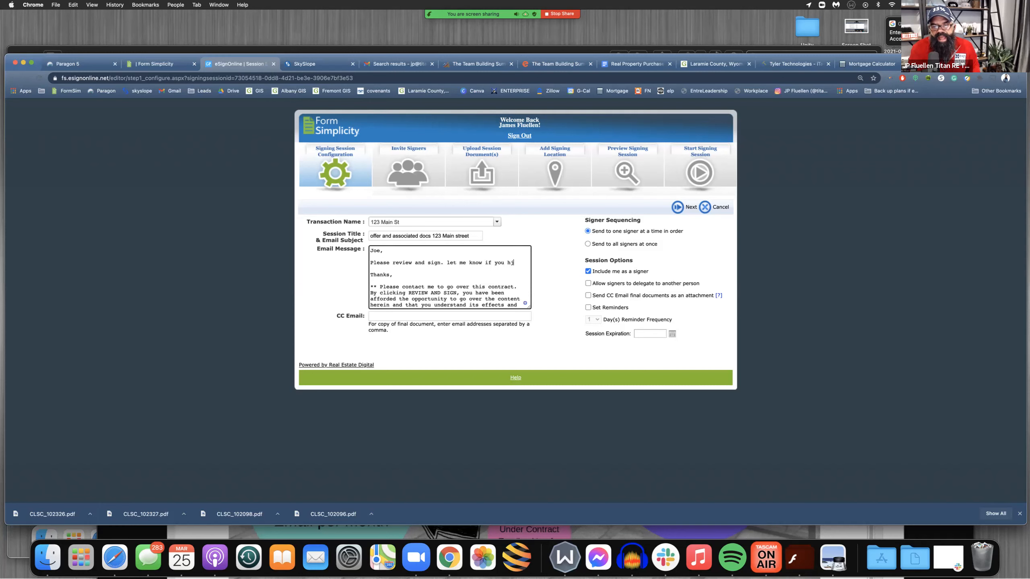
{"action": "type", "text": "ny "}
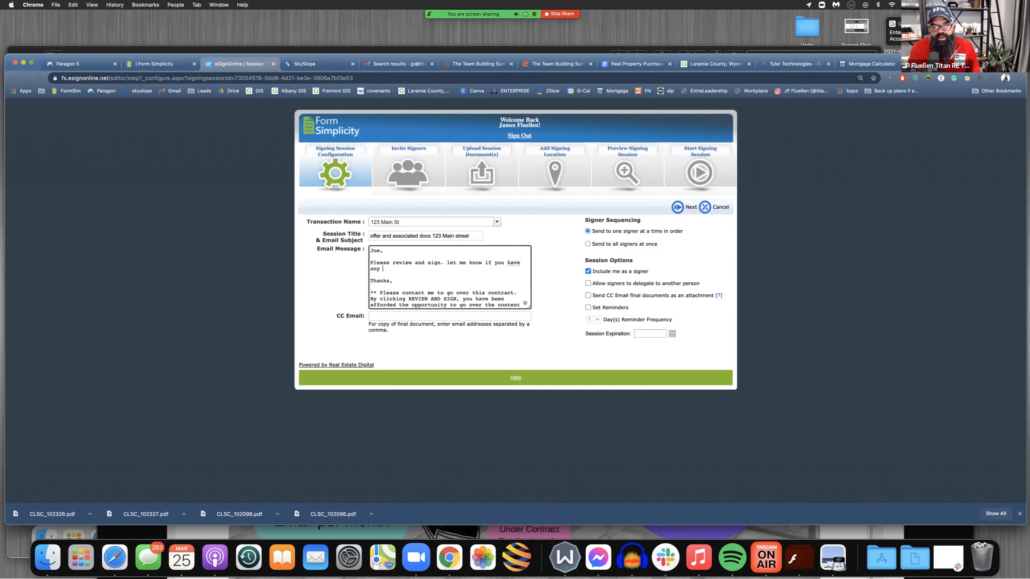
{"action": "type", "text": "questions or changes."}
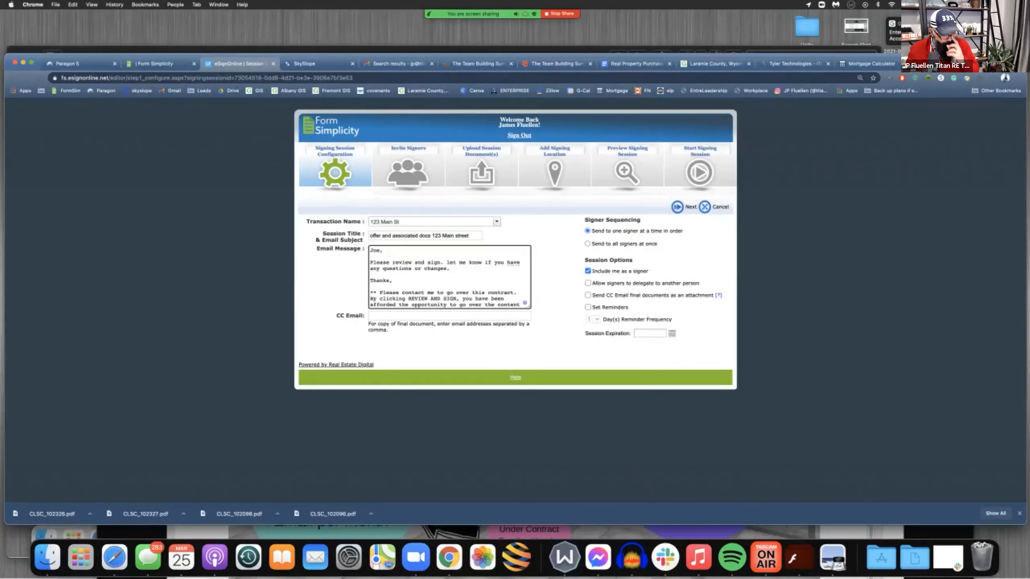
Examine the email message's REVIEW AND SIGN disclaimer and the agent's closing signature
{"action": "scroll", "coordinate": [449, 277], "scroll_direction": "down", "scroll_amount": 2}
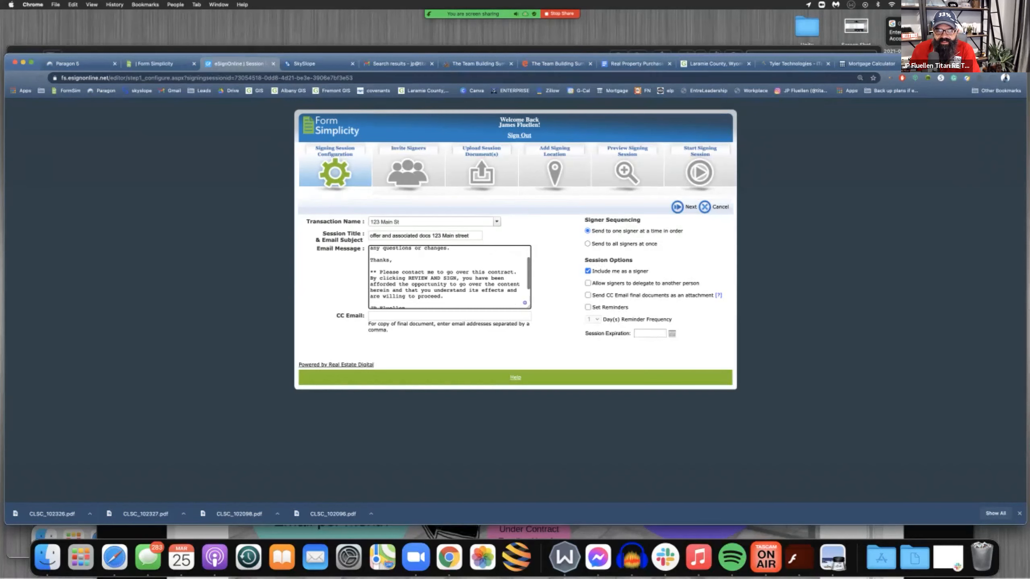
{"action": "left_click_drag", "start_coordinate": [370, 270], "coordinate": [446, 295]}
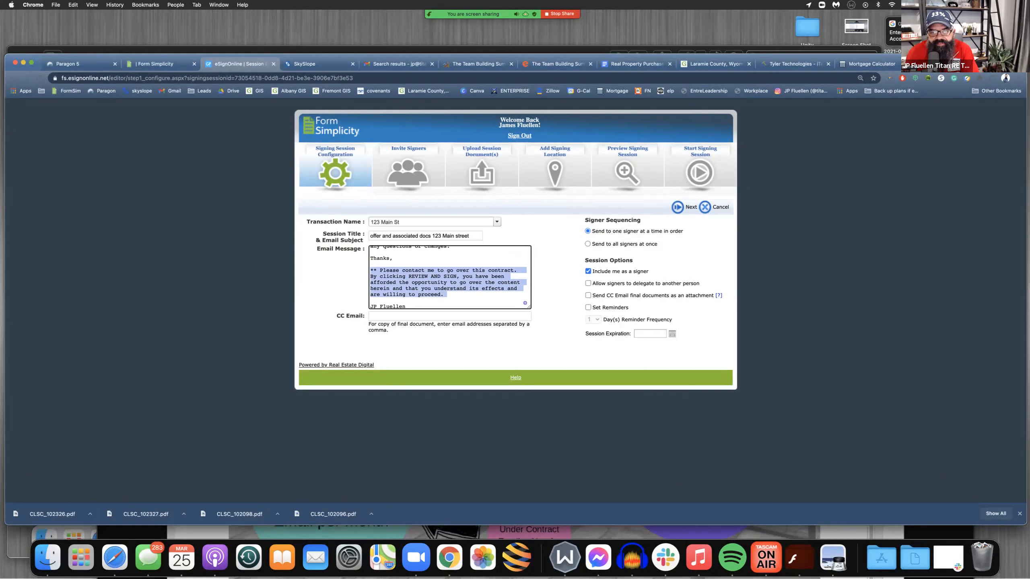
{"action": "mouse_move", "coordinate": [521, 300]}
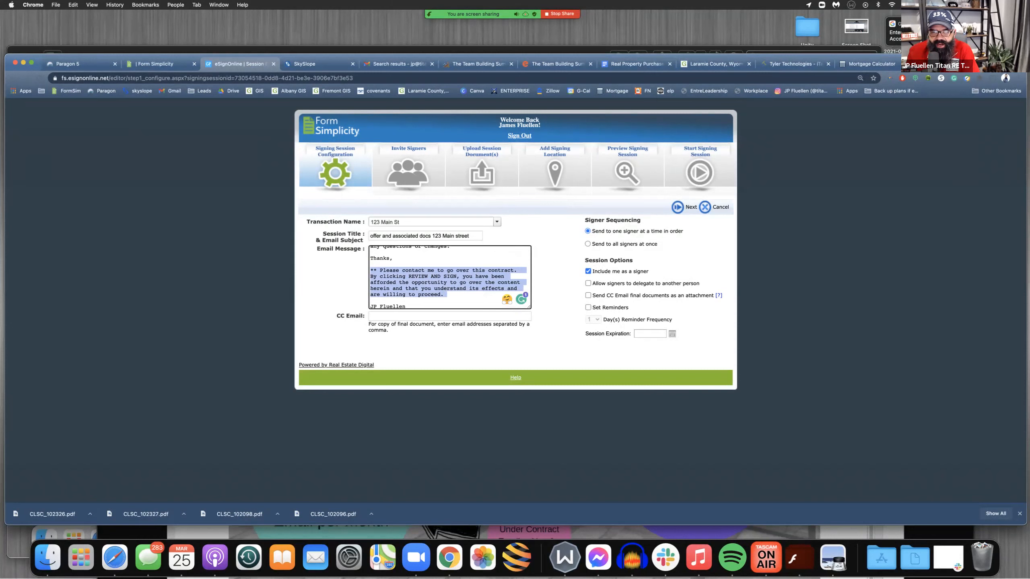
{"action": "scroll", "coordinate": [450, 277], "scroll_direction": "down", "scroll_amount": 2}
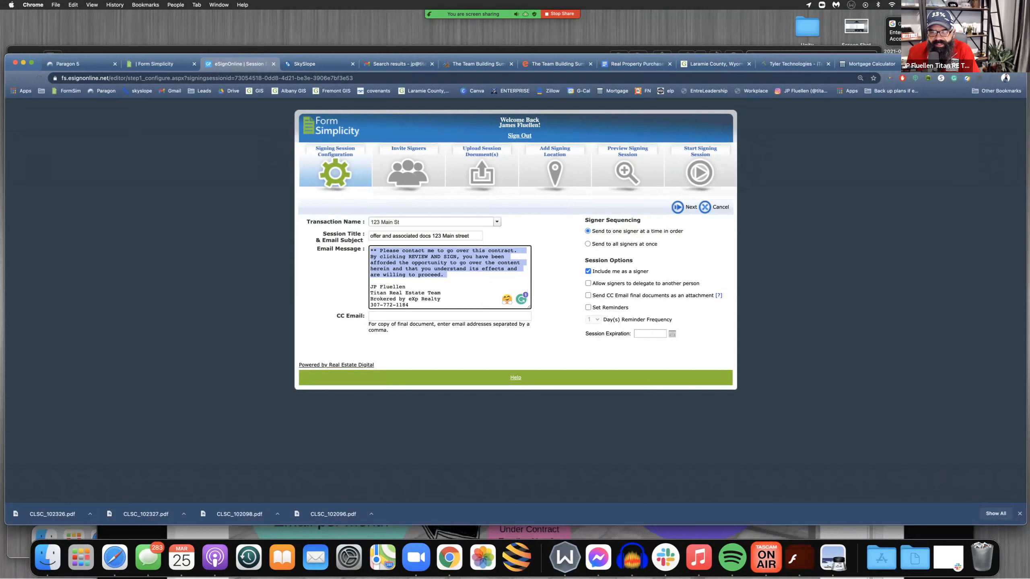
Send the session to all signers at once, with yourself included as a signer, and continue to inviting signers
{"action": "left_click", "coordinate": [558, 280]}
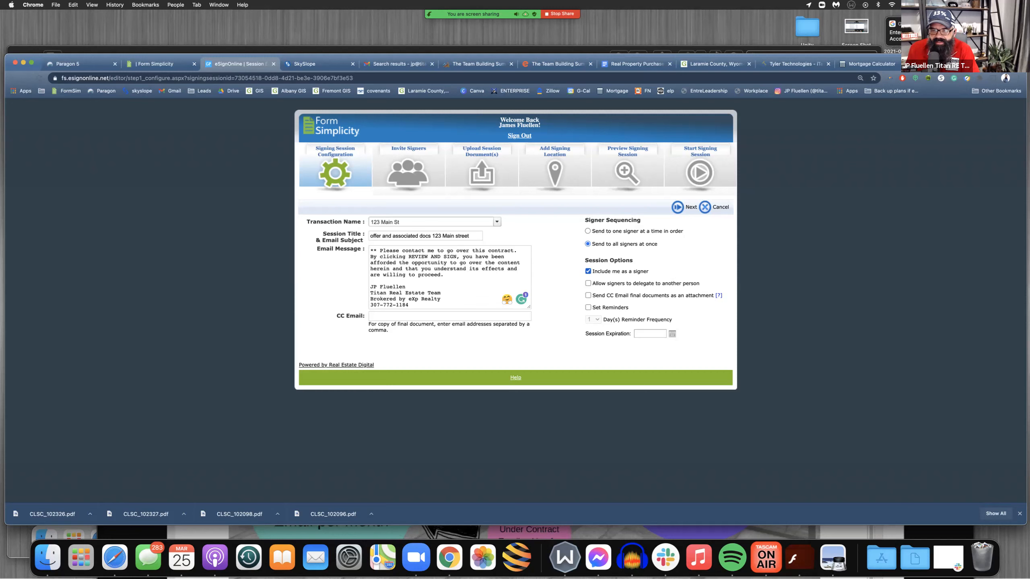
{"action": "left_click_drag", "start_coordinate": [591, 271], "coordinate": [648, 271]}
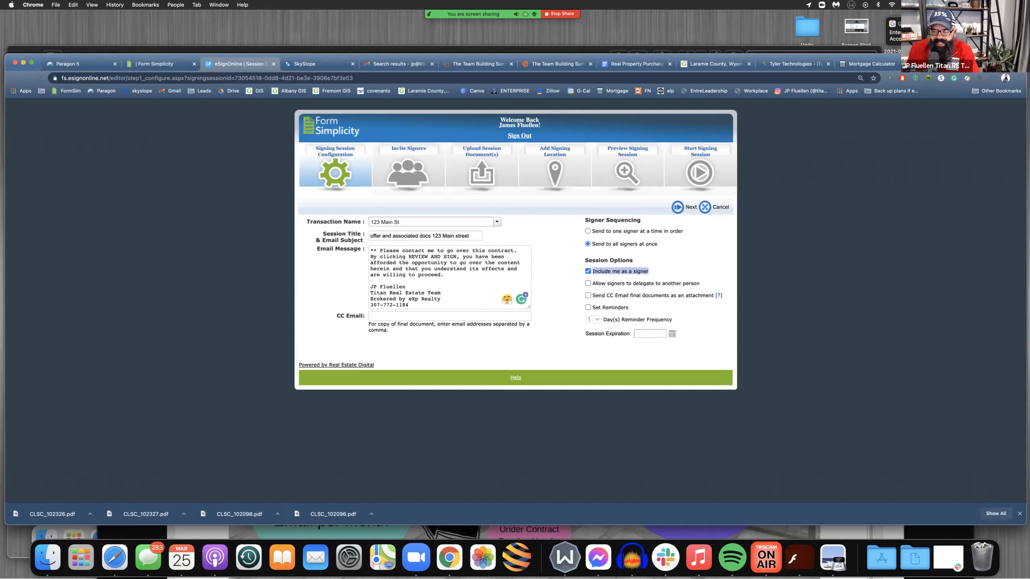
{"action": "left_click", "coordinate": [658, 271]}
{"action": "left_click", "coordinate": [678, 207]}
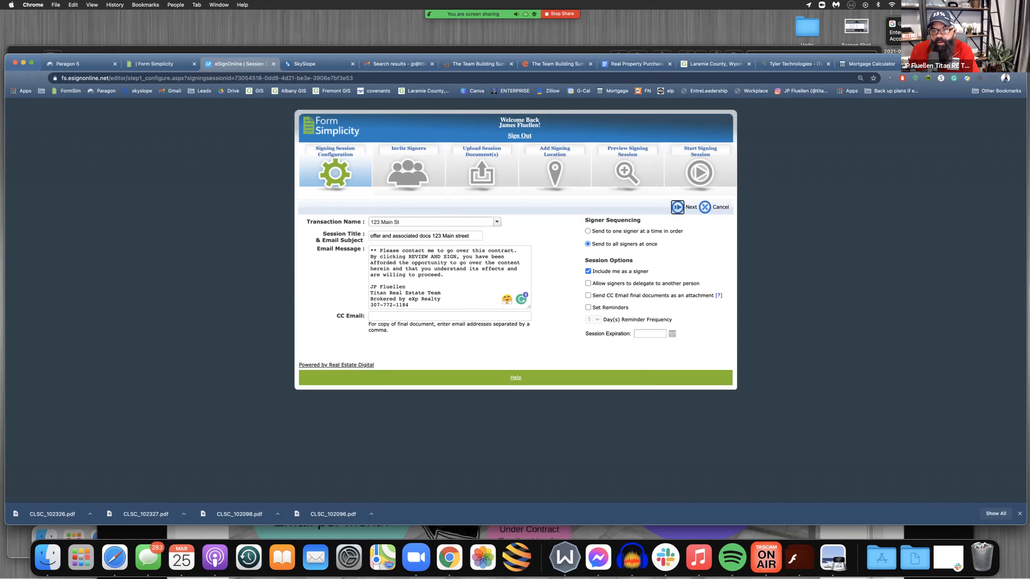
{"action": "left_click", "coordinate": [676, 206]}
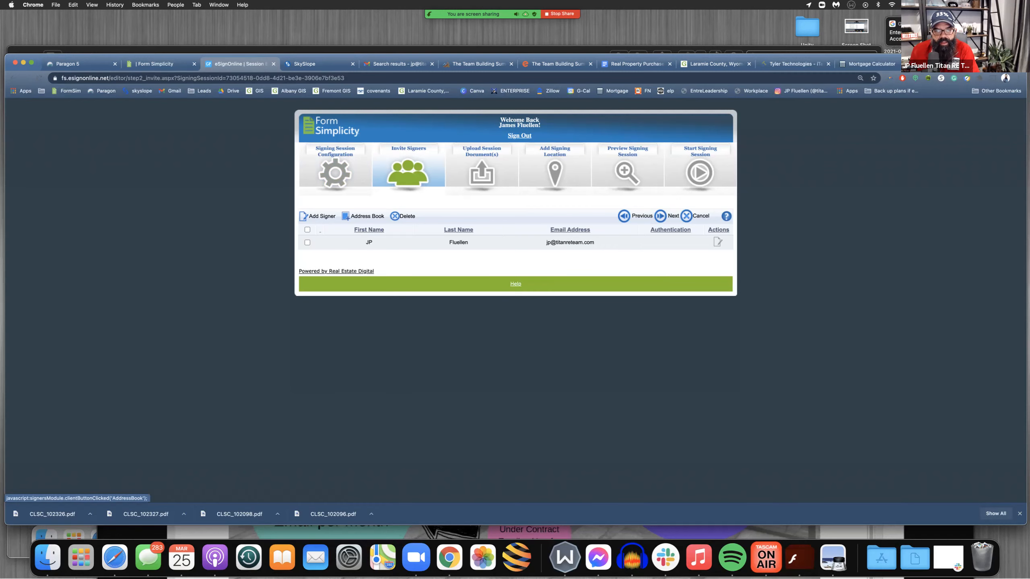
Add the buyer as a signer with their first name, last name and email address, and save the entry
{"action": "left_click", "coordinate": [322, 216]}
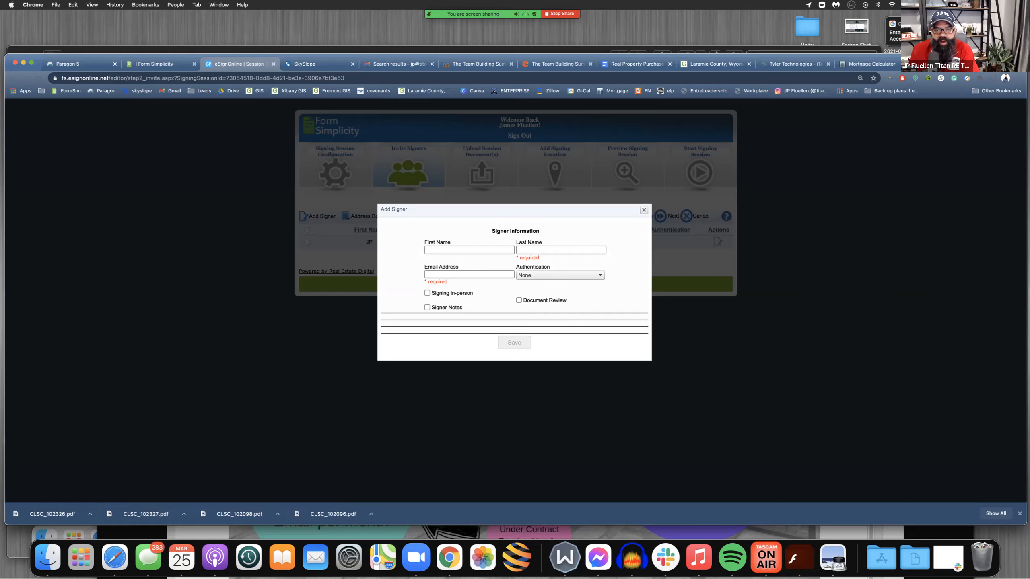
{"action": "left_click", "coordinate": [469, 250]}
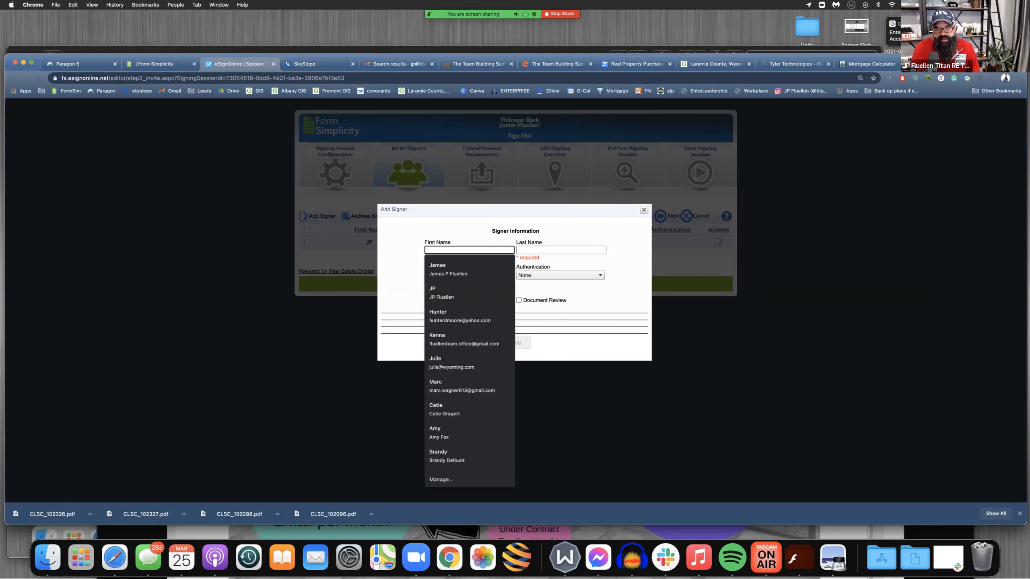
{"action": "key", "text": "Tab"}
{"action": "key", "text": "Tab"}
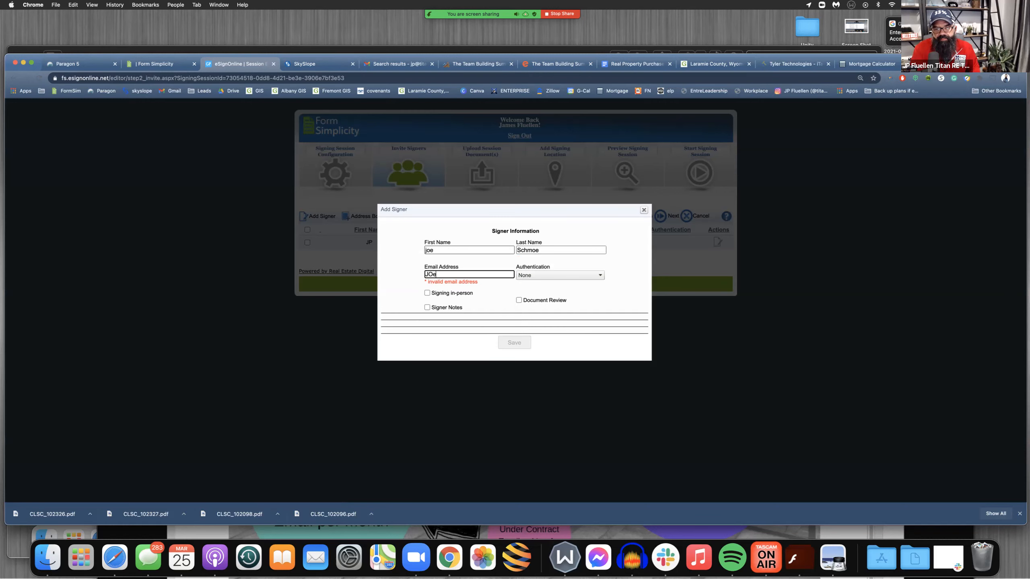
{"action": "key", "text": "BackSpace"}
{"action": "key", "text": "BackSpace"}
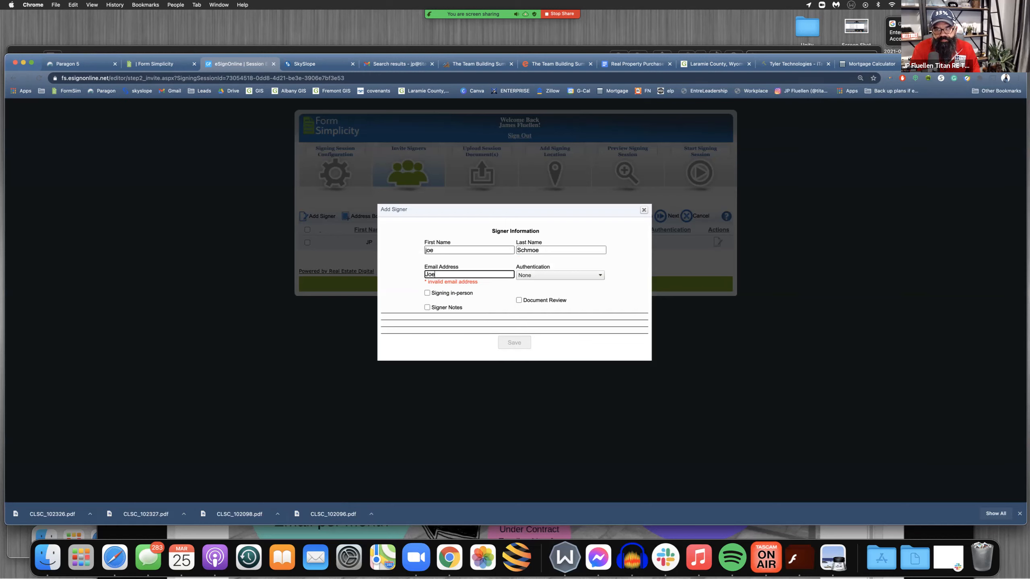
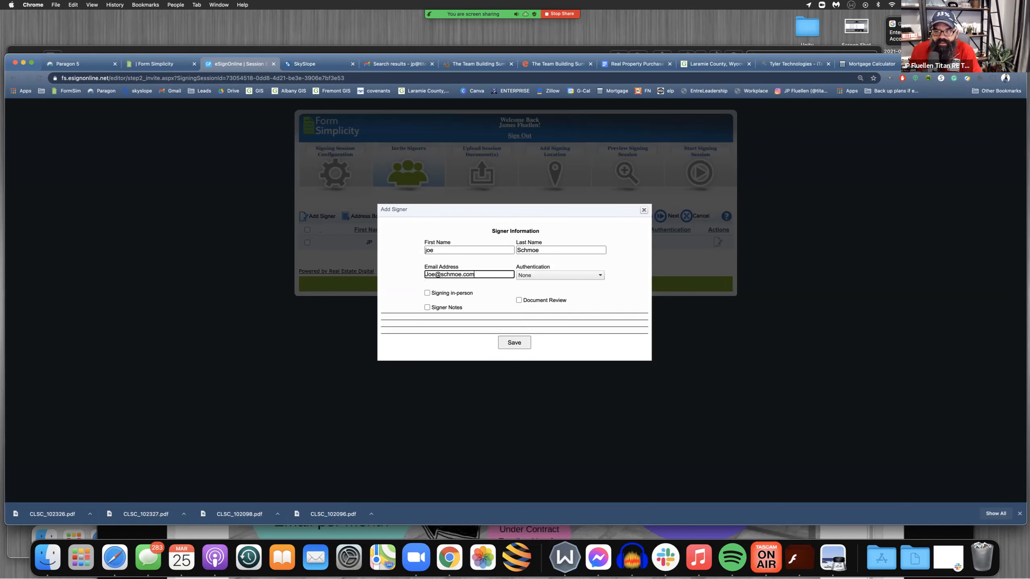
{"action": "left_click", "coordinate": [514, 342]}
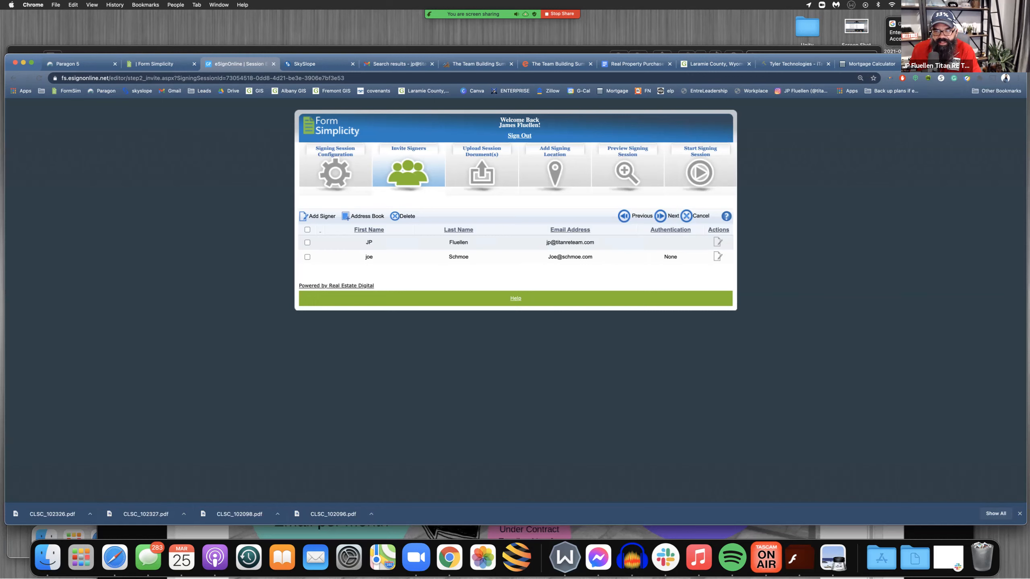
Continue to the session documents and assign the buyer as Buyer 1 and the agent as both Buyer's Agent and Other Signer
{"action": "left_click", "coordinate": [667, 216]}
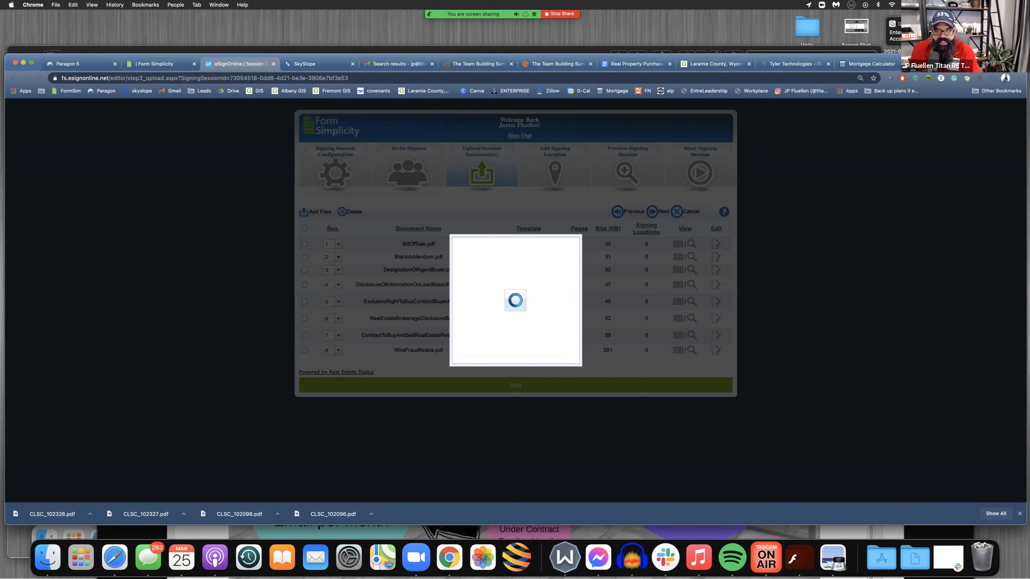
{"action": "left_click", "coordinate": [414, 266]}
{"action": "left_click", "coordinate": [410, 287]}
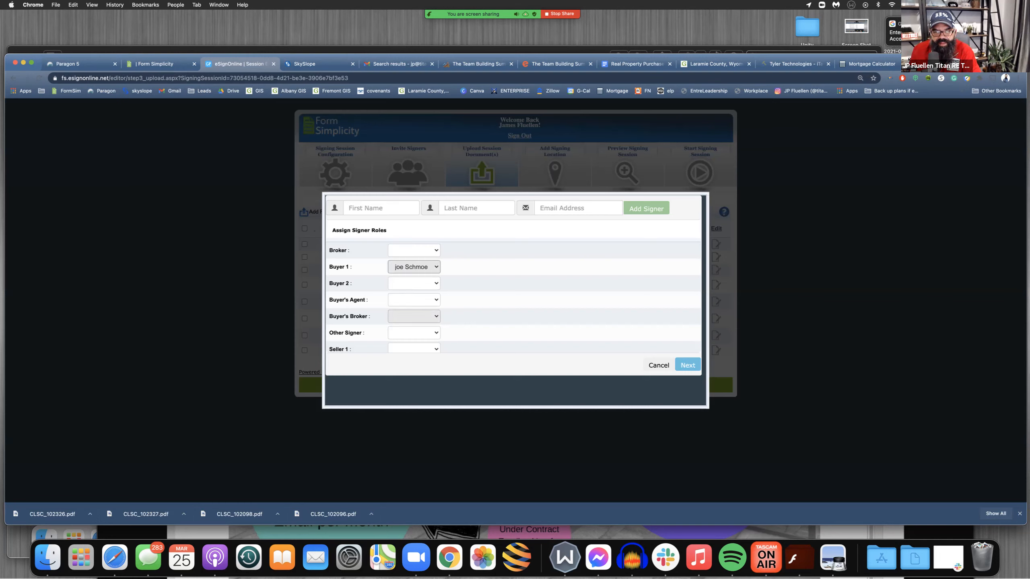
{"action": "left_click", "coordinate": [413, 299]}
{"action": "left_click", "coordinate": [408, 309]}
{"action": "left_click", "coordinate": [414, 332]}
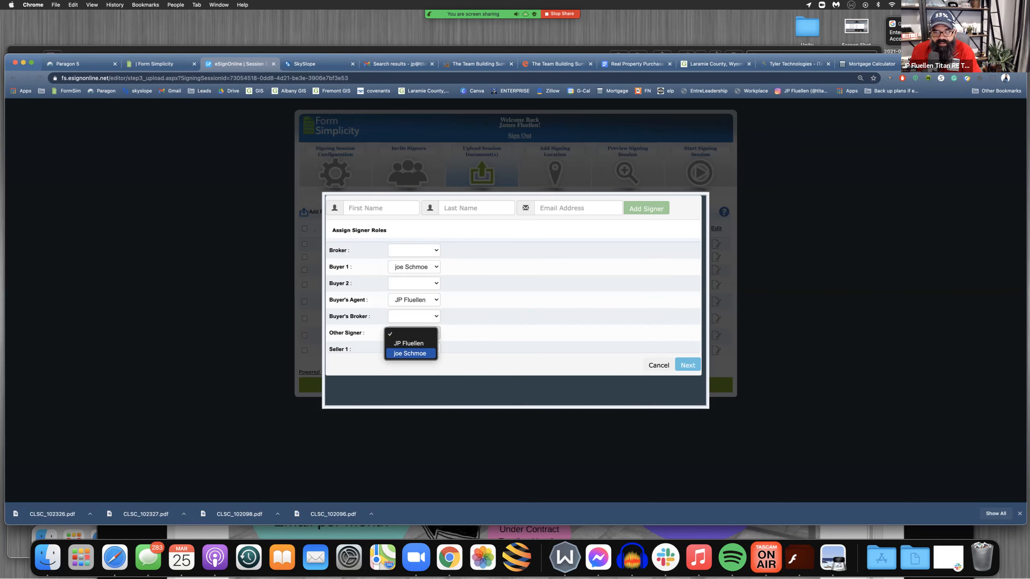
{"action": "left_click", "coordinate": [409, 343]}
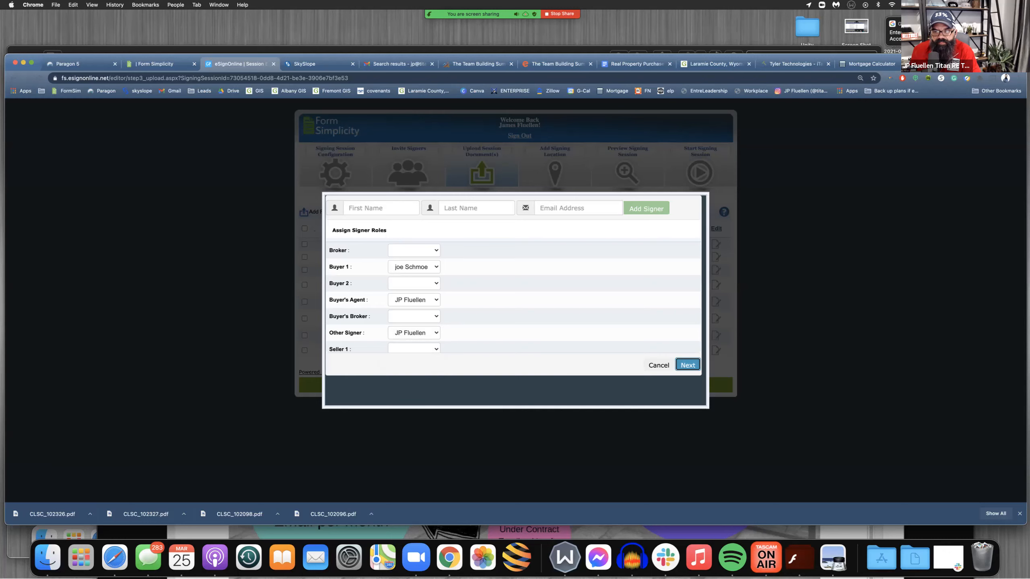
{"action": "left_click", "coordinate": [497, 275]}
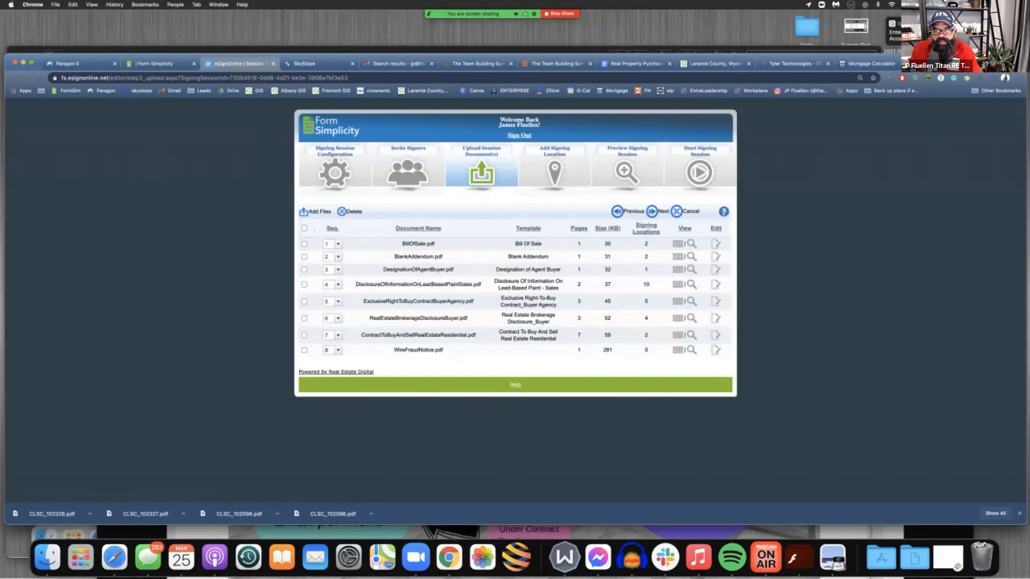
In the signing locations, move the buyer's signature and date fields on the Bill of Sale to the first Purchaser line
{"action": "left_click", "coordinate": [653, 211]}
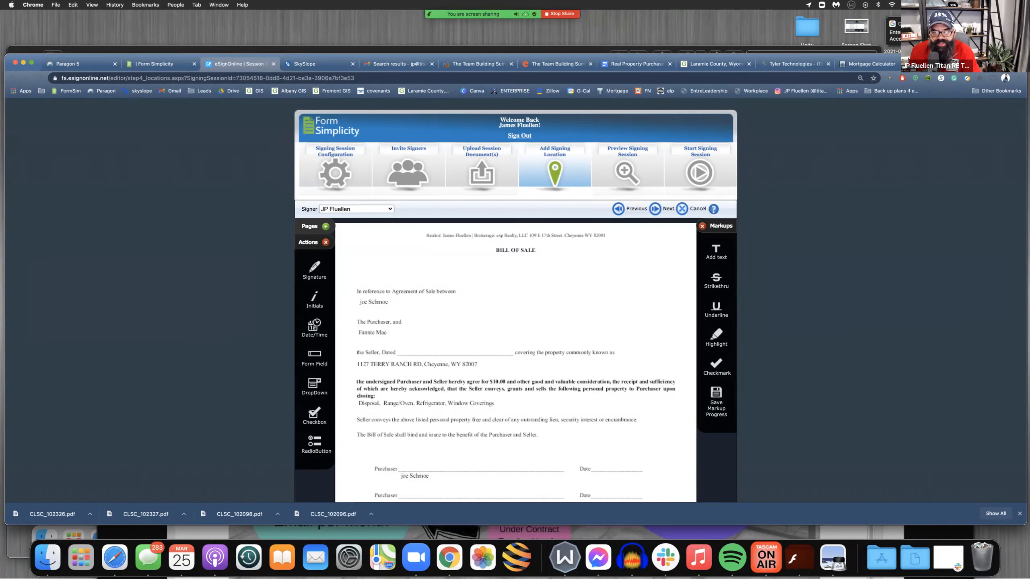
{"action": "scroll", "coordinate": [515, 300], "scroll_direction": "down", "scroll_amount": 2}
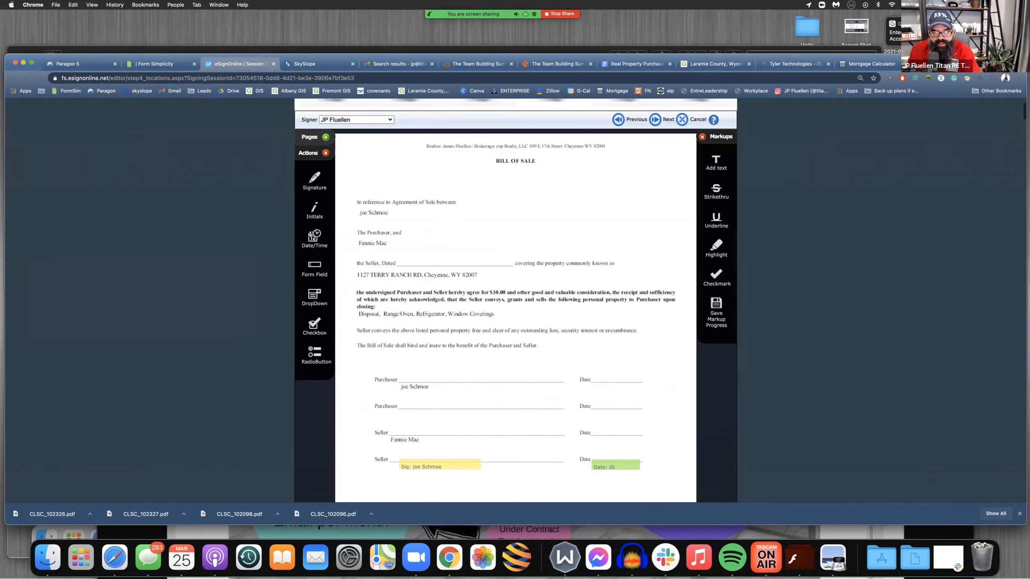
{"action": "mouse_move", "coordinate": [440, 465]}
{"action": "left_mouse_down"}
{"action": "mouse_move", "coordinate": [458, 397]}
{"action": "mouse_move", "coordinate": [440, 377]}
{"action": "left_mouse_up"}
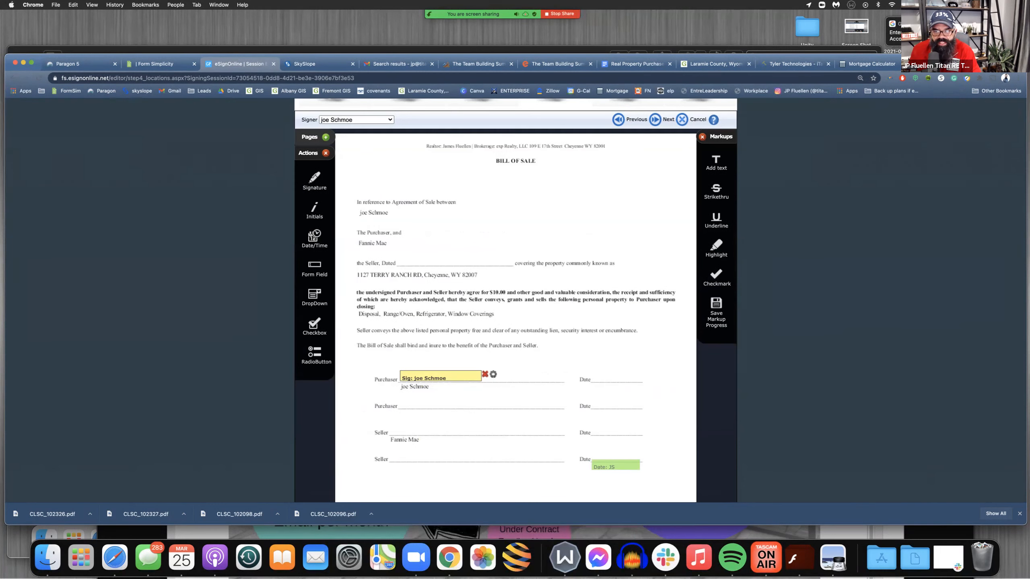
{"action": "left_click_drag", "start_coordinate": [615, 466], "coordinate": [619, 375]}
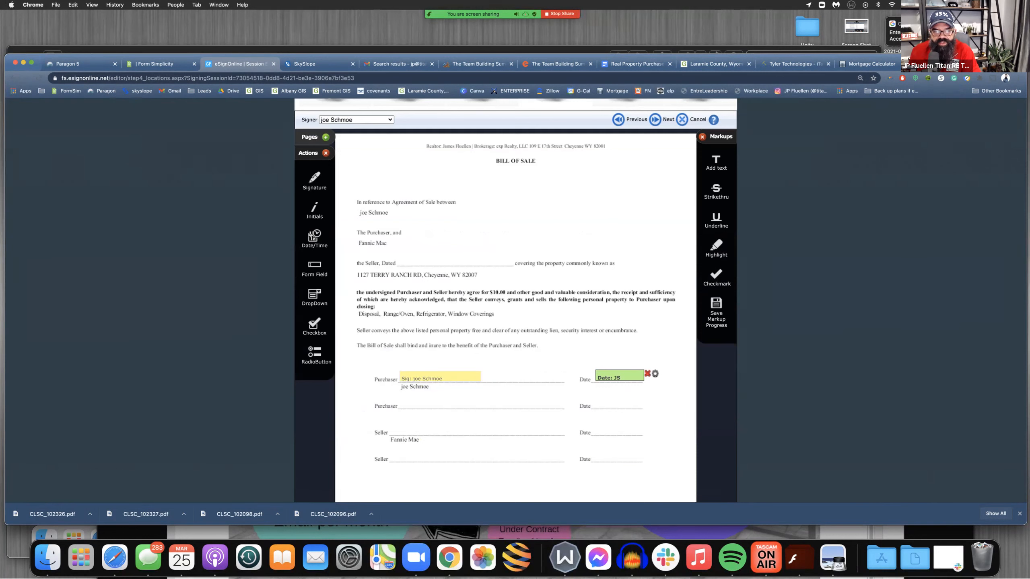
{"action": "left_click_drag", "start_coordinate": [314, 238], "coordinate": [432, 261]}
Add the text "1500,00" in the Financing Addendum's monthly payment blank and narrow its box to fit the blank
{"action": "scroll", "coordinate": [515, 300], "scroll_direction": "down", "scroll_amount": 15}
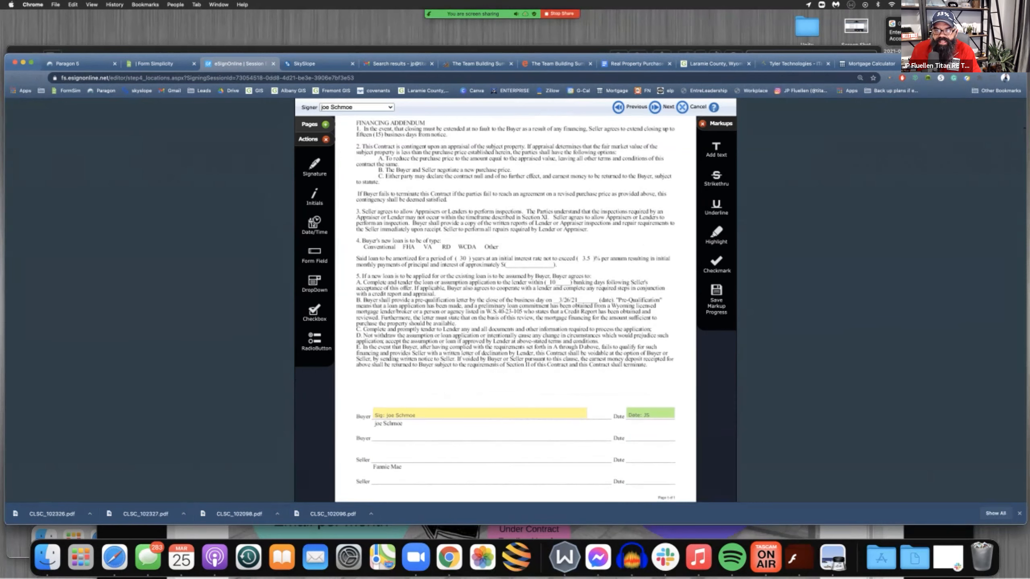
{"action": "left_click_drag", "start_coordinate": [716, 149], "coordinate": [596, 259]}
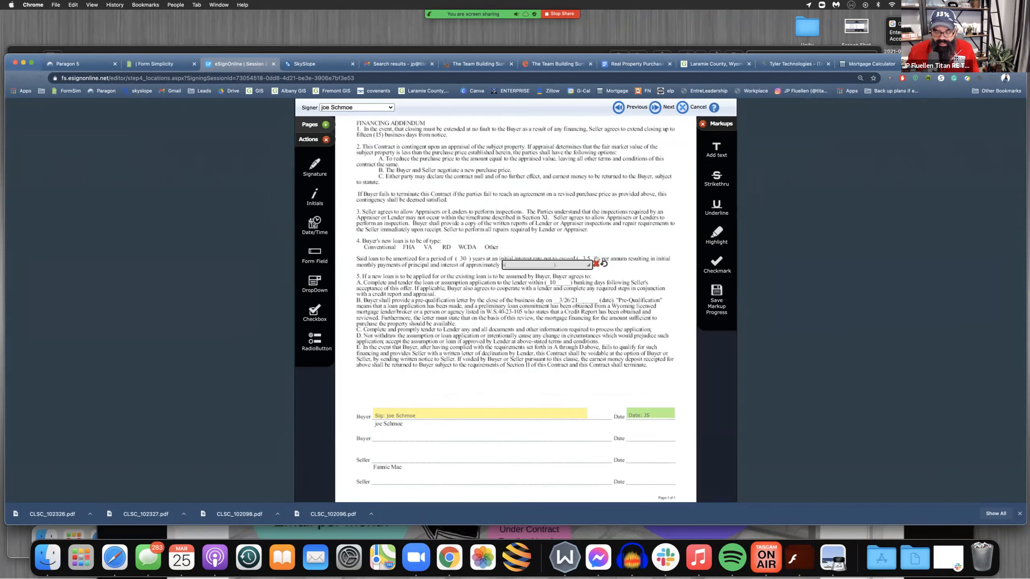
{"action": "type", "text": "150"}
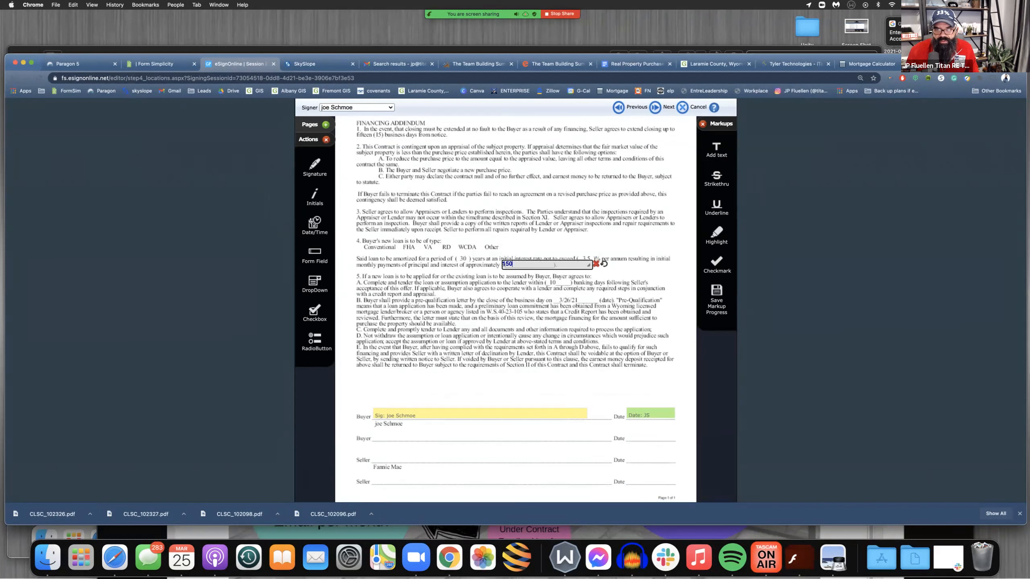
{"action": "type", "text": "0,00"}
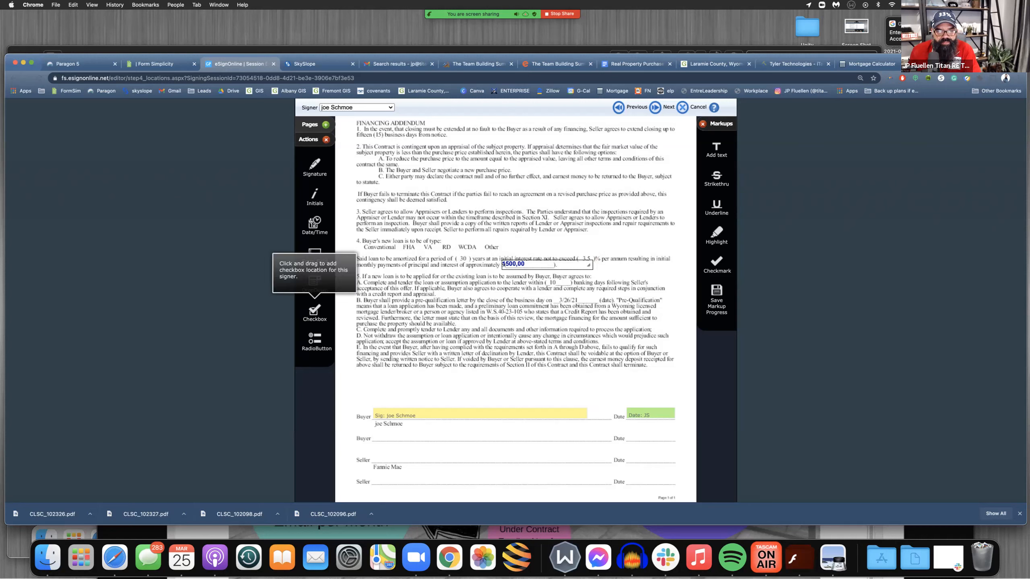
{"action": "left_click_drag", "start_coordinate": [314, 281], "coordinate": [464, 273]}
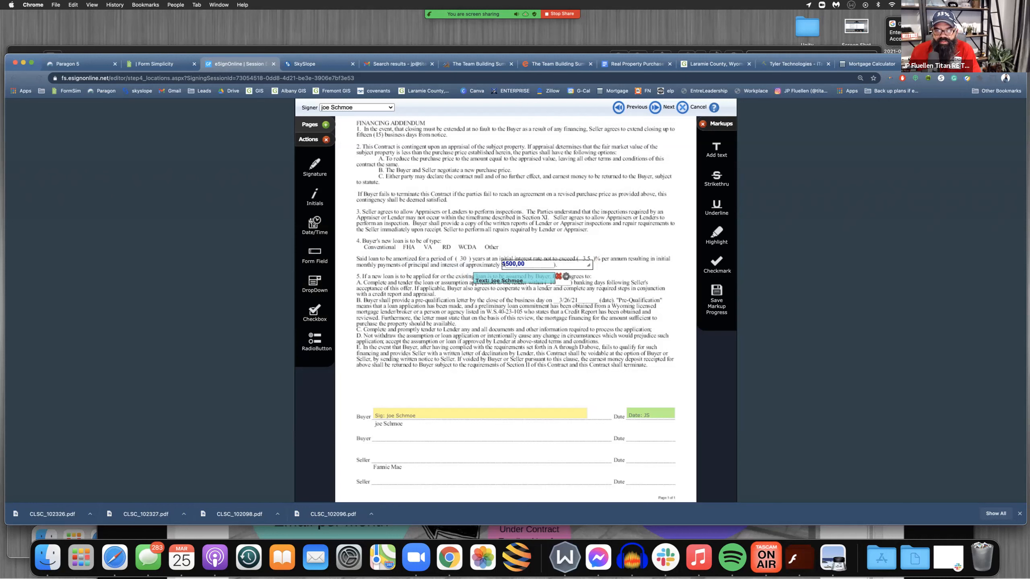
{"action": "left_click", "coordinate": [558, 276]}
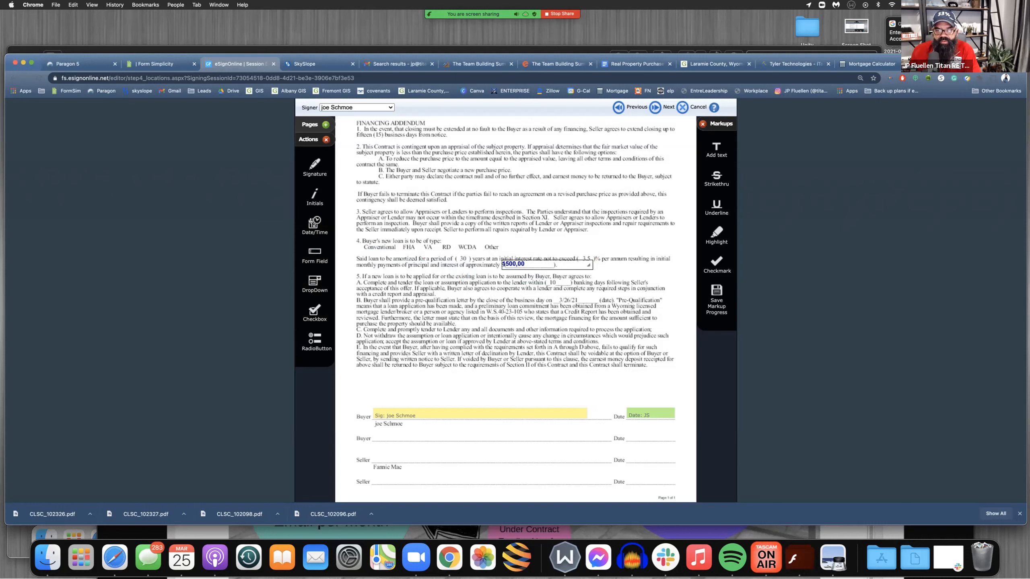
{"action": "mouse_move", "coordinate": [597, 259]}
{"action": "left_click_drag", "start_coordinate": [588, 264], "coordinate": [541, 264]}
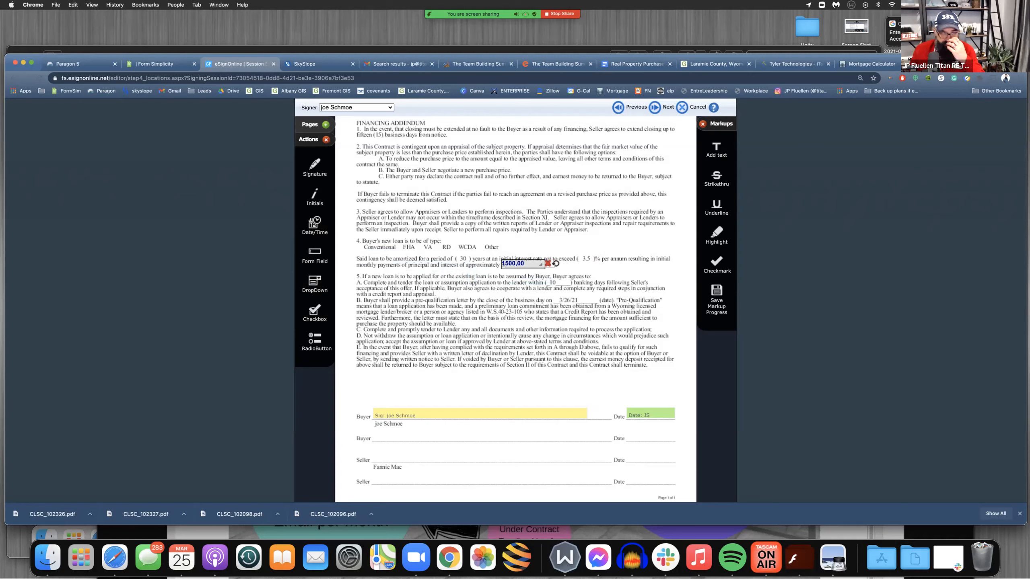
Try a highlight across the loan type options in section 4 of the Financing Addendum and remove it
{"action": "left_click_drag", "start_coordinate": [716, 233], "coordinate": [445, 248]}
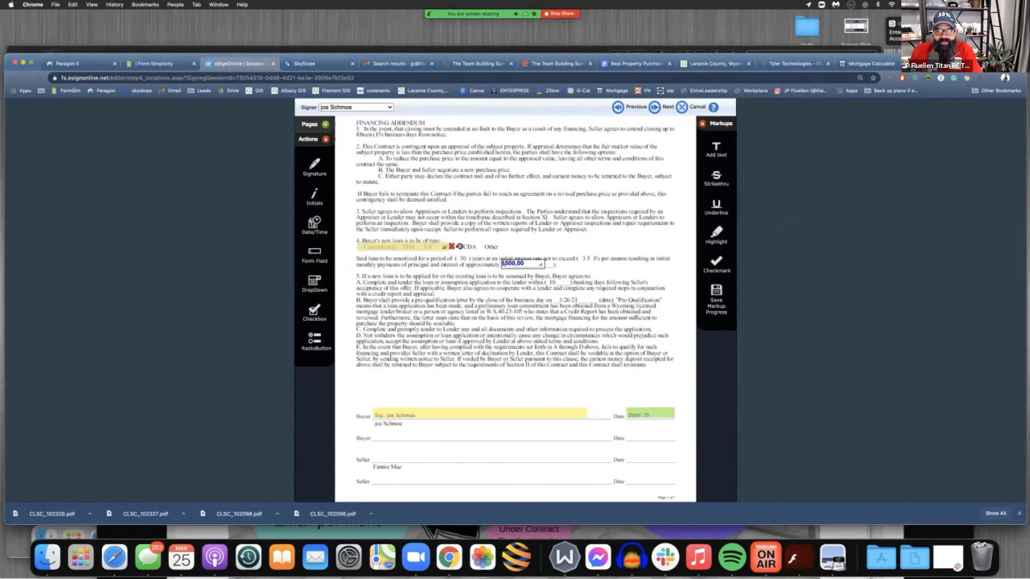
{"action": "left_click", "coordinate": [452, 247]}
Check the buyer's and agent's signature, initials and date fields in the lead-based paint disclosure and the Exclusive Right-To-Buy Contract
{"action": "scroll", "coordinate": [575, 409], "scroll_direction": "down", "scroll_amount": 2}
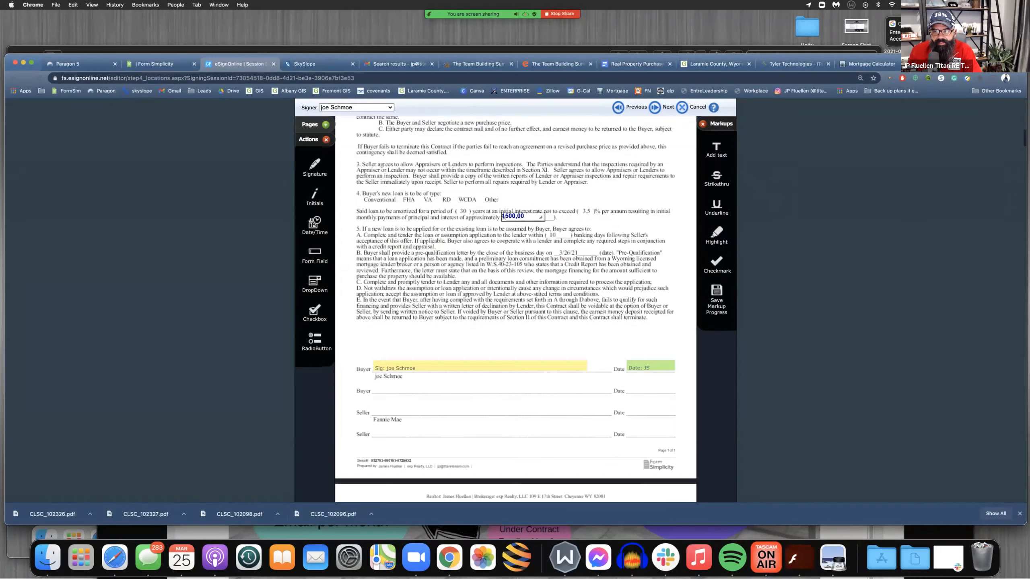
{"action": "scroll", "coordinate": [515, 308], "scroll_direction": "down", "scroll_amount": 10}
{"action": "scroll", "coordinate": [387, 302], "scroll_direction": "down", "scroll_amount": 4}
{"action": "scroll", "coordinate": [387, 302], "scroll_direction": "down", "scroll_amount": 15}
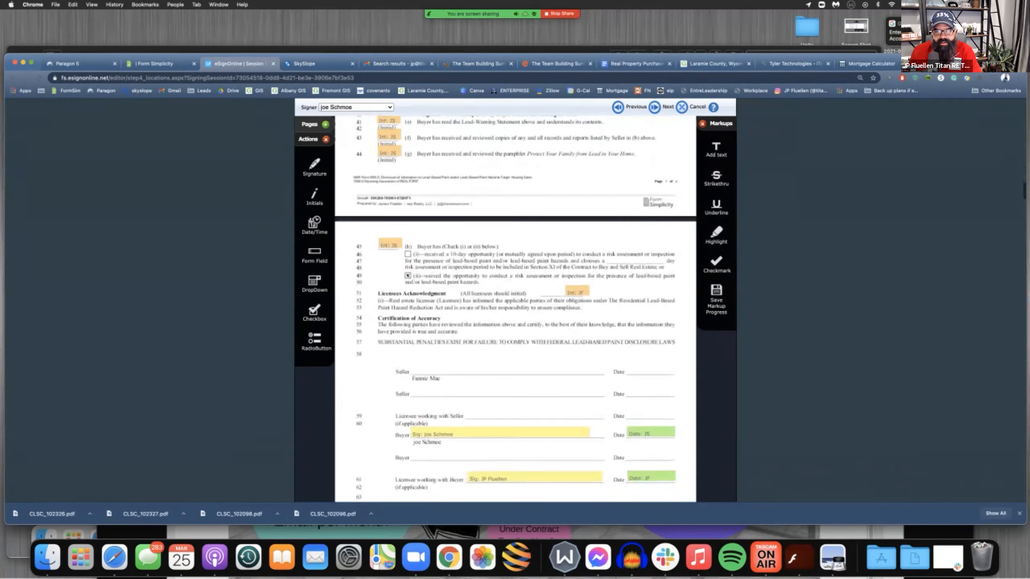
{"action": "scroll", "coordinate": [515, 308], "scroll_direction": "up", "scroll_amount": 1}
{"action": "scroll", "coordinate": [516, 308], "scroll_direction": "down", "scroll_amount": 1}
{"action": "scroll", "coordinate": [515, 309], "scroll_direction": "down", "scroll_amount": 2}
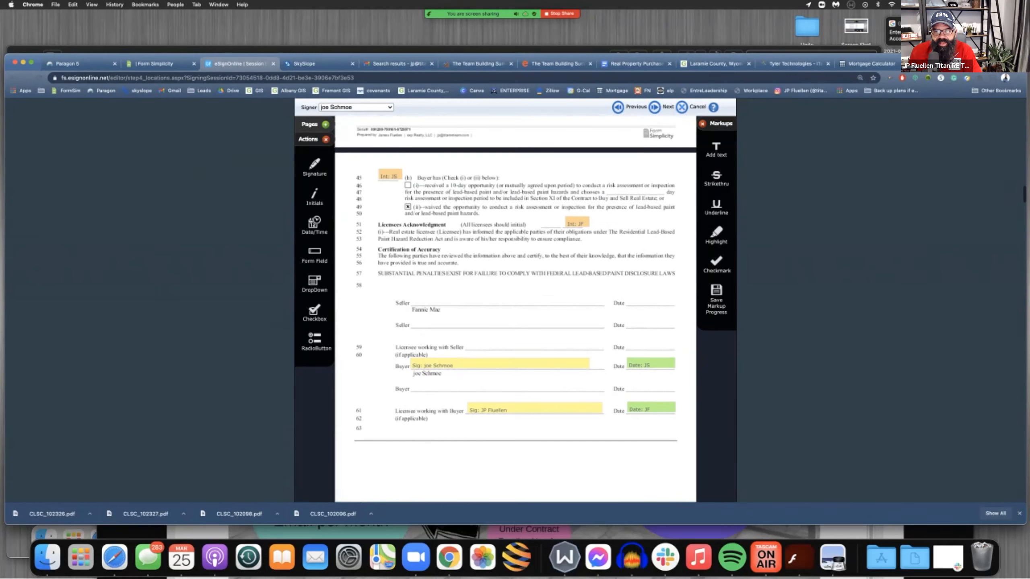
{"action": "scroll", "coordinate": [515, 308], "scroll_direction": "down", "scroll_amount": 2}
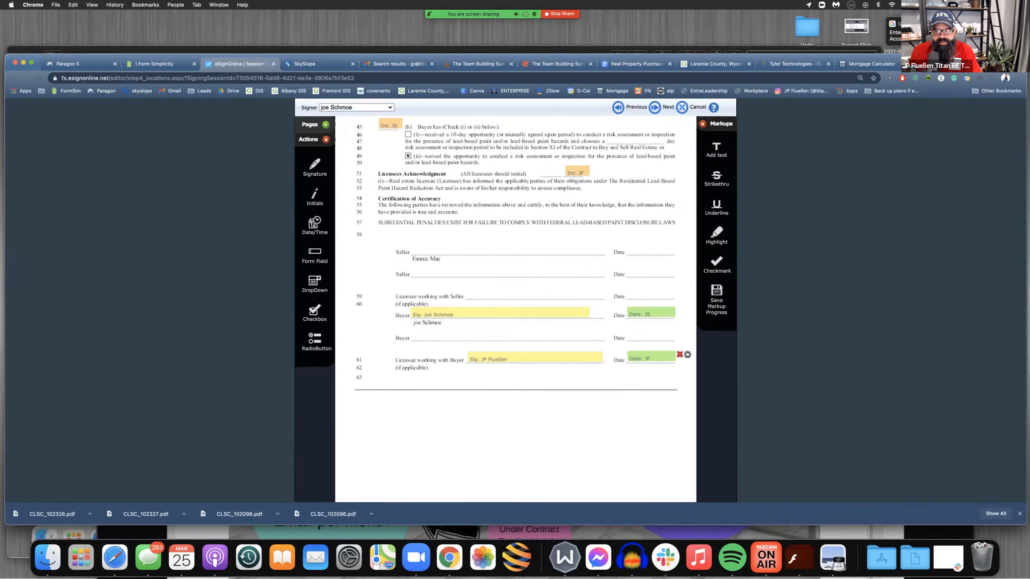
{"action": "scroll", "coordinate": [515, 308], "scroll_direction": "down", "scroll_amount": 10}
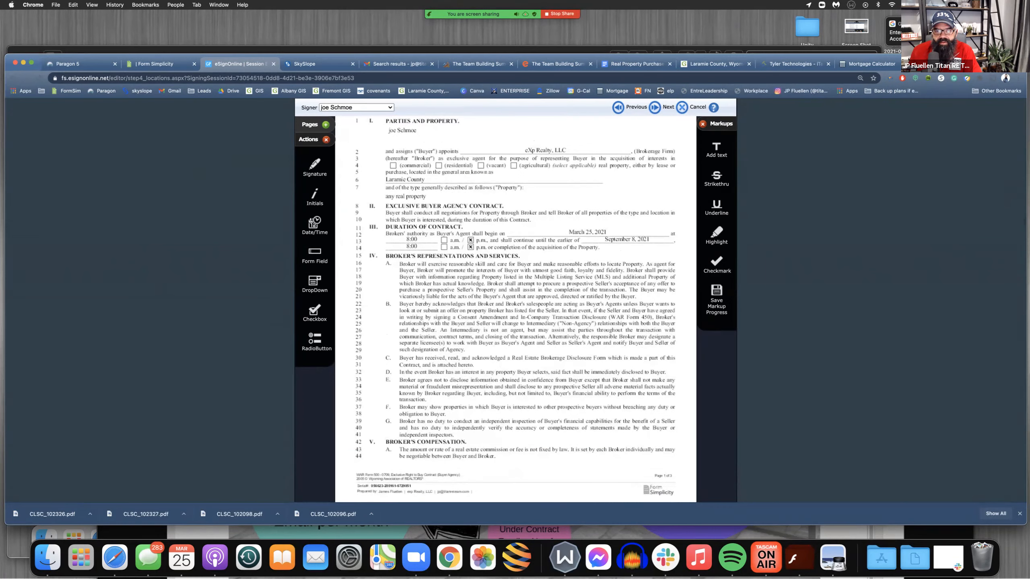
{"action": "scroll", "coordinate": [515, 308], "scroll_direction": "down", "scroll_amount": 10}
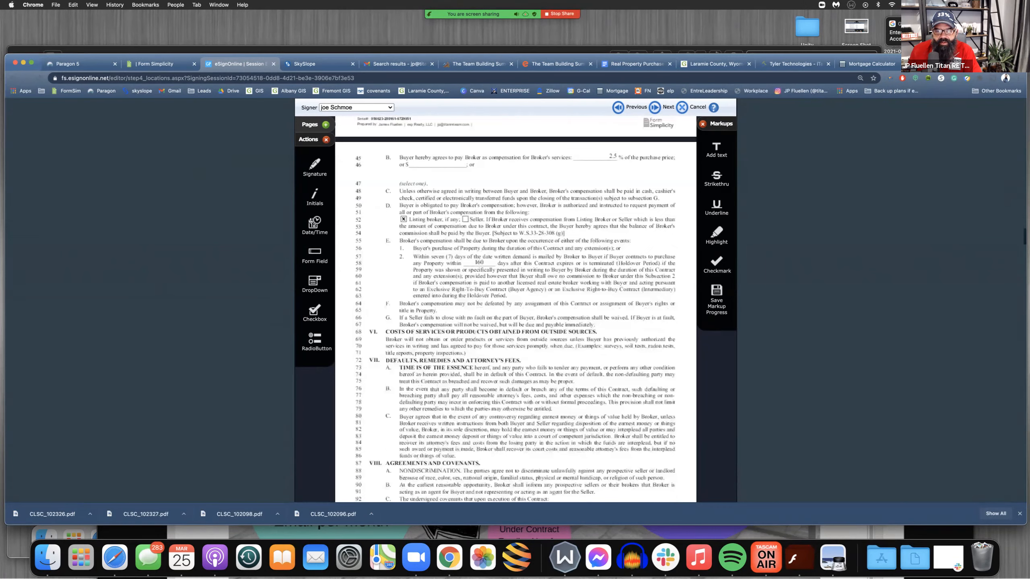
{"action": "scroll", "coordinate": [515, 308], "scroll_direction": "down", "scroll_amount": 10}
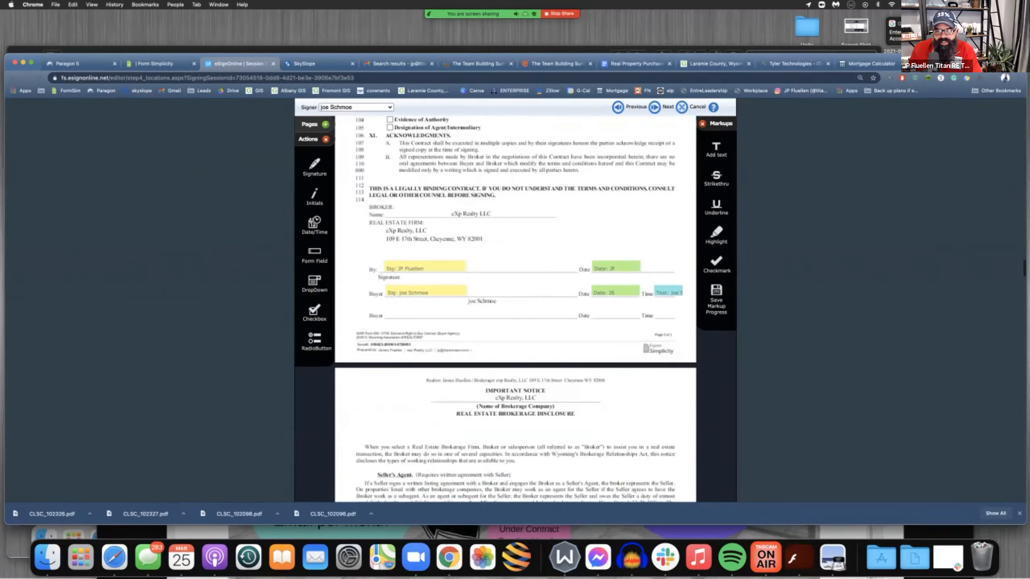
{"action": "scroll", "coordinate": [514, 308], "scroll_direction": "down", "scroll_amount": 10}
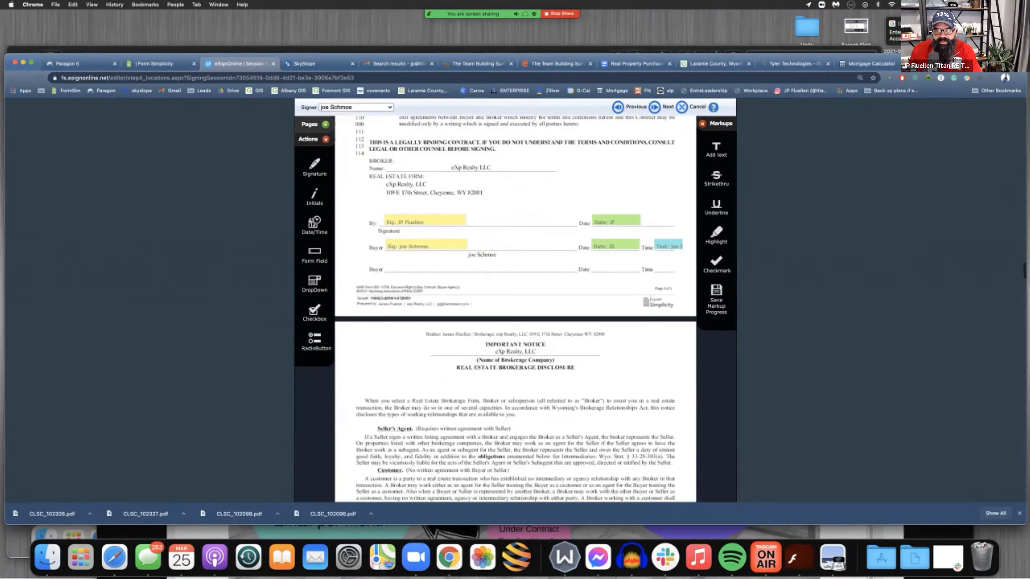
Delete the agent's signature and date fields from the Brokerage Disclosure's Broker/Licensee line for a buyer who refused to sign
{"action": "scroll", "coordinate": [515, 308], "scroll_direction": "down", "scroll_amount": 10}
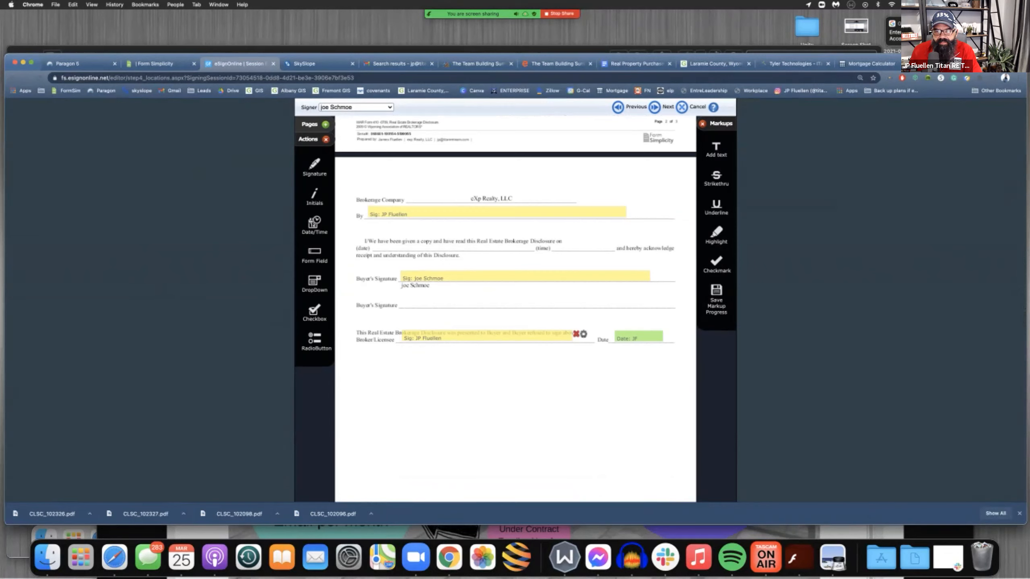
{"action": "left_click", "coordinate": [576, 335]}
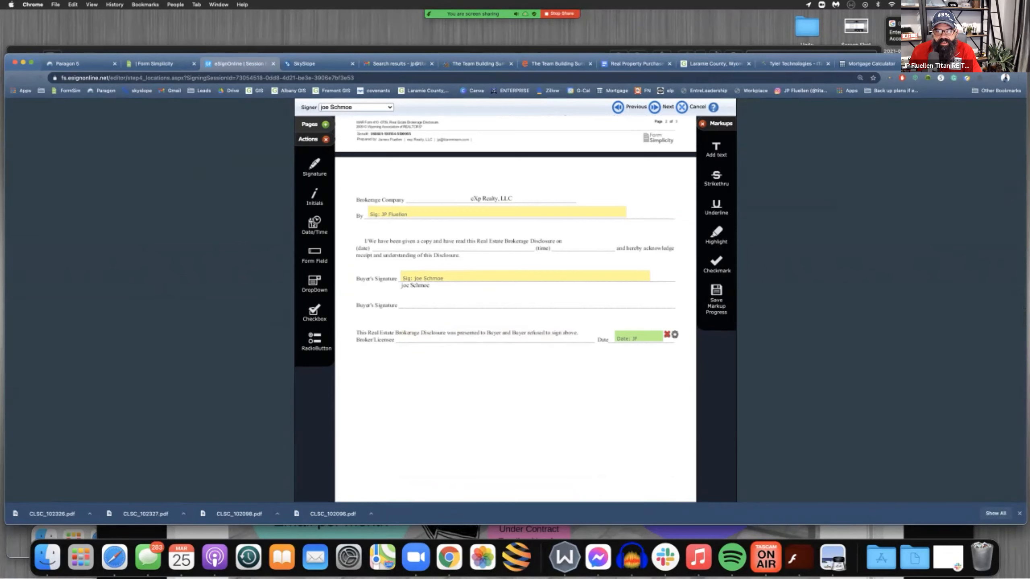
{"action": "left_click", "coordinate": [667, 335]}
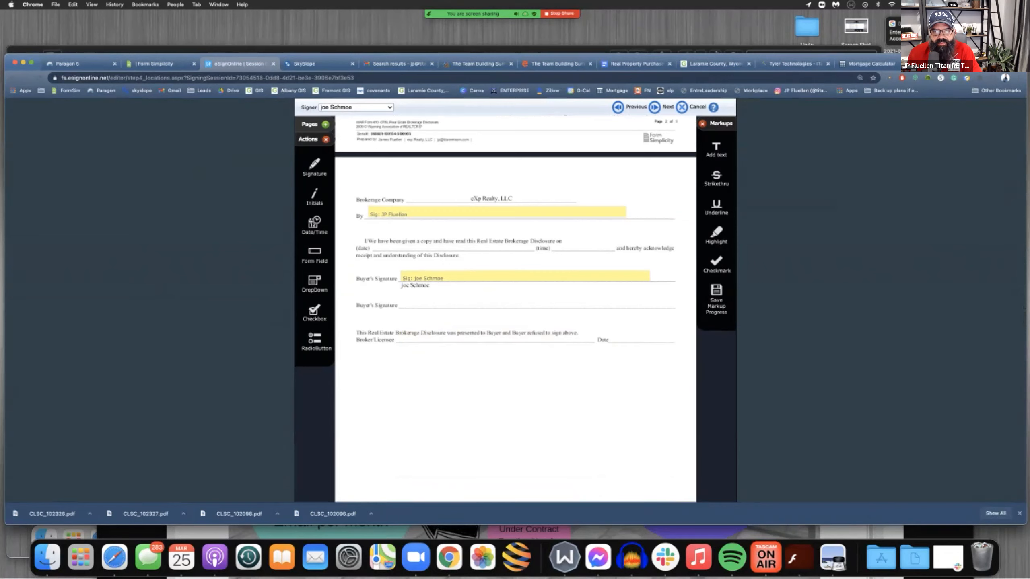
Examine the remaining signature and date fields in the Brokerage Disclosure and the Contract to Buy and Sell Real Estate
{"action": "scroll", "coordinate": [515, 308], "scroll_direction": "up", "scroll_amount": 8}
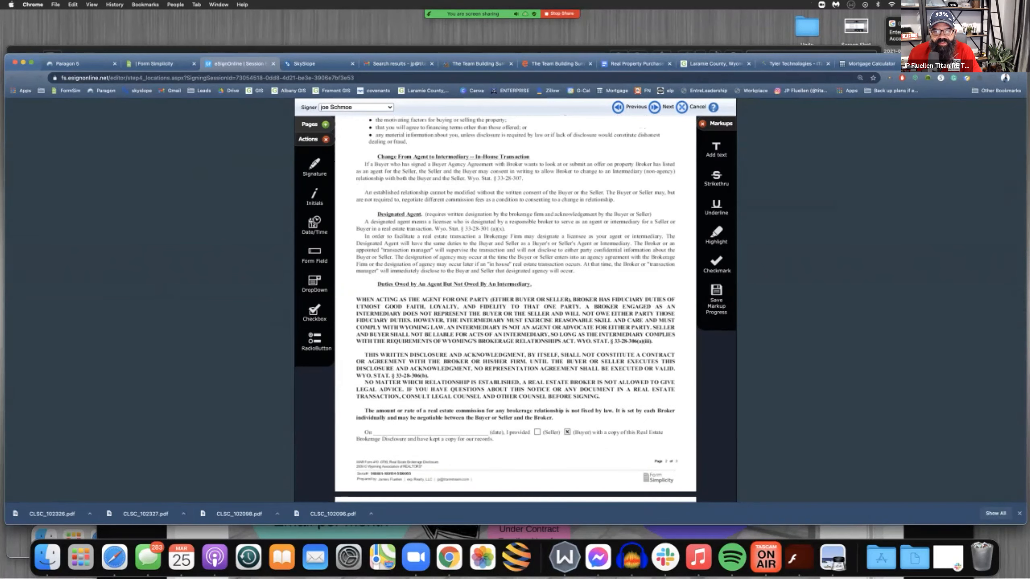
{"action": "scroll", "coordinate": [514, 308], "scroll_direction": "down", "scroll_amount": 8}
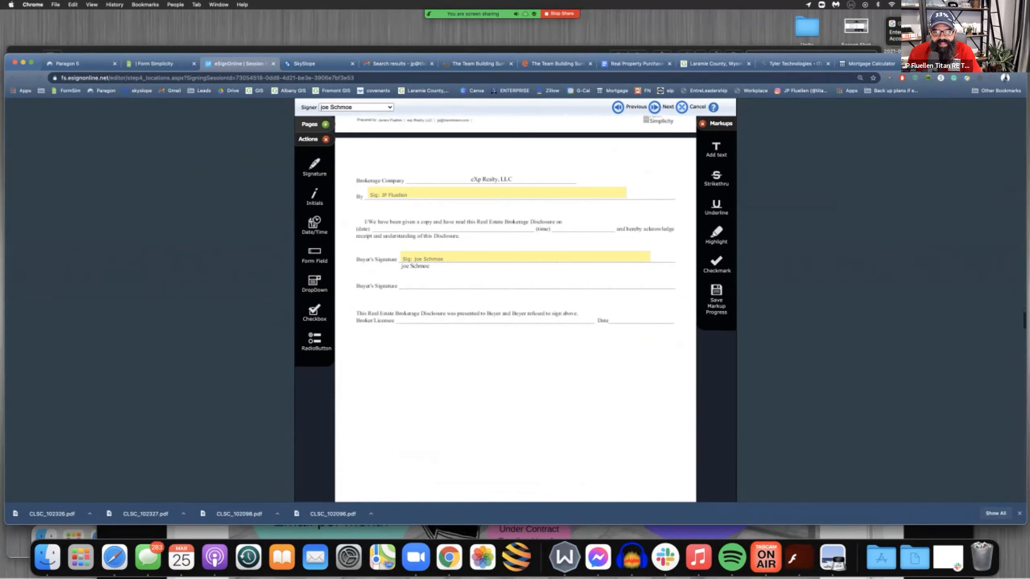
{"action": "left_click_drag", "start_coordinate": [527, 324], "coordinate": [507, 325]}
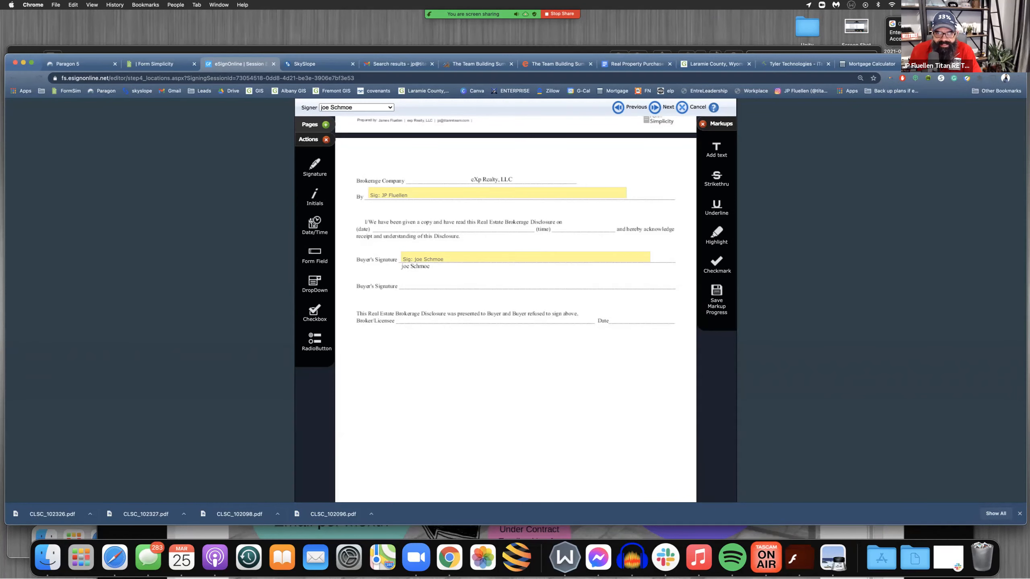
{"action": "scroll", "coordinate": [515, 300], "scroll_direction": "up", "scroll_amount": 10}
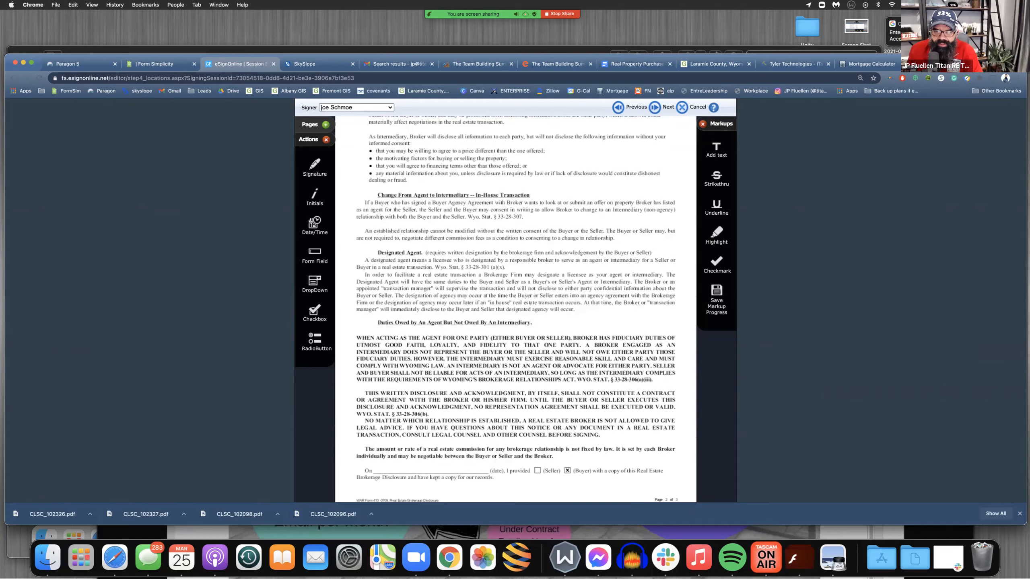
{"action": "scroll", "coordinate": [515, 308], "scroll_direction": "down", "scroll_amount": 15}
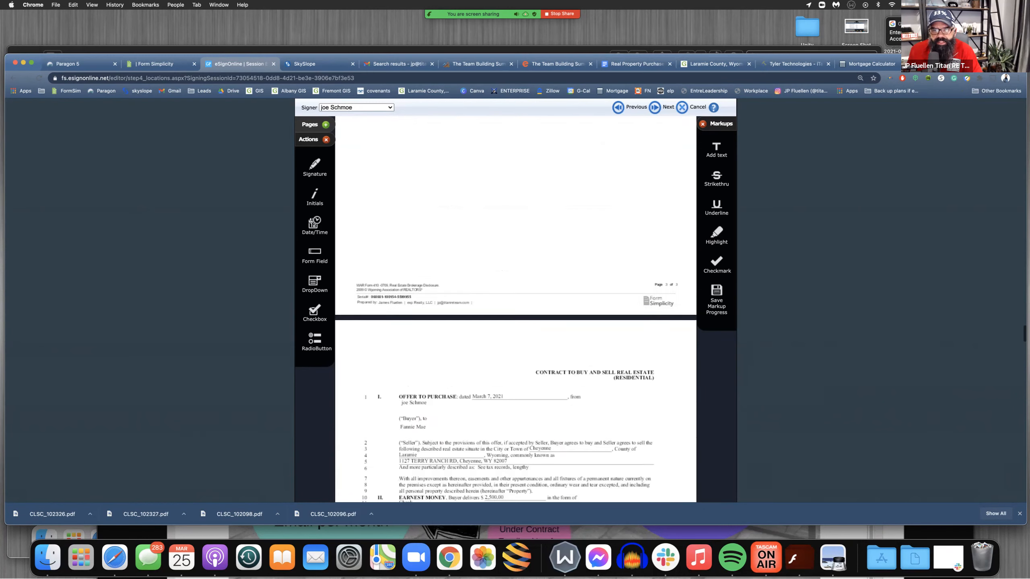
{"action": "scroll", "coordinate": [515, 308], "scroll_direction": "down", "scroll_amount": 15}
{"action": "scroll", "coordinate": [515, 308], "scroll_direction": "down", "scroll_amount": 20}
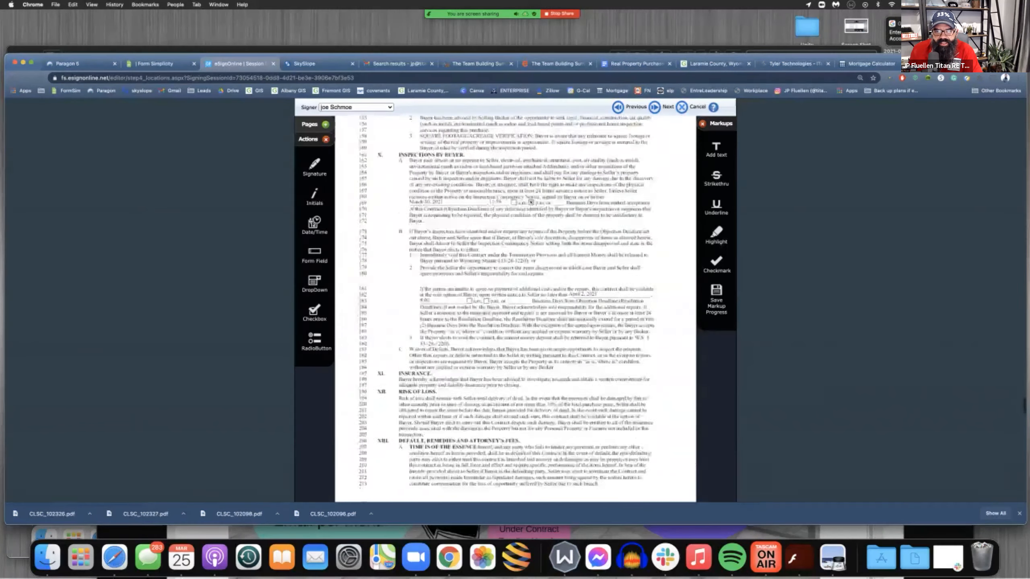
{"action": "scroll", "coordinate": [515, 308], "scroll_direction": "down", "scroll_amount": 20}
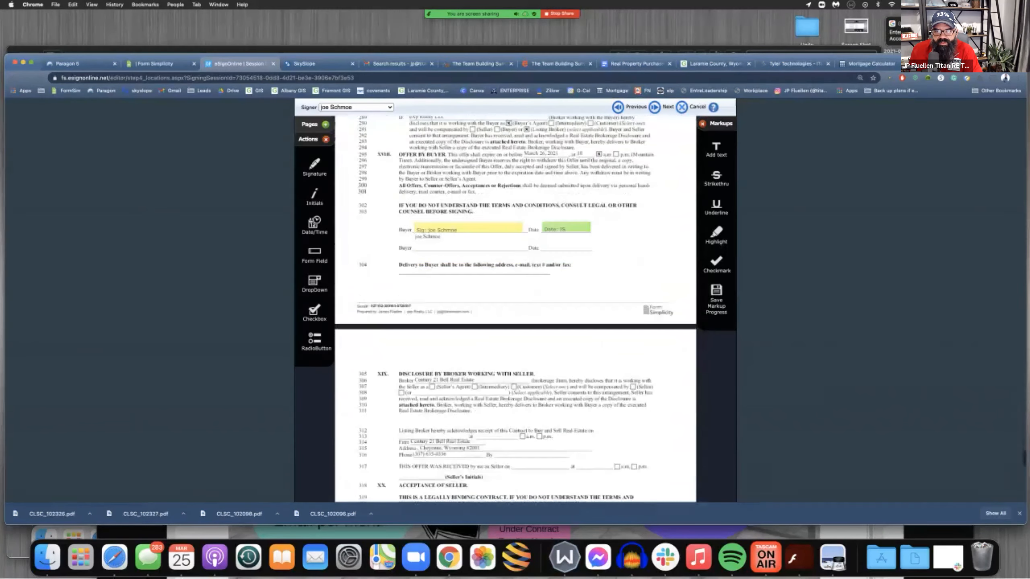
Add the buyer's signature and date/time fields to the first Buyer/Tenant line of the Wiring Fraud Advisory Notice
{"action": "scroll", "coordinate": [516, 308], "scroll_direction": "down", "scroll_amount": 20}
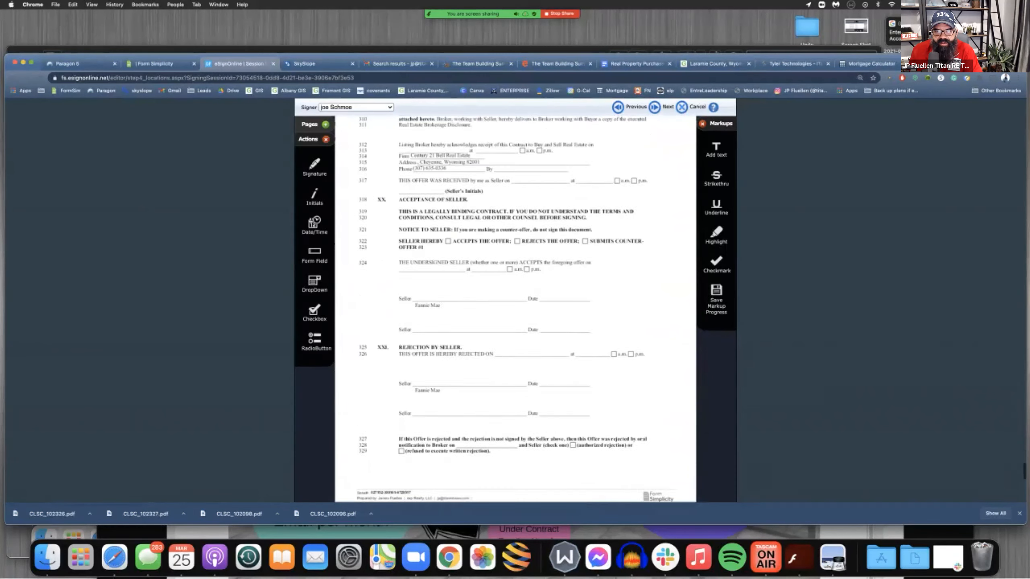
{"action": "scroll", "coordinate": [515, 308], "scroll_direction": "up", "scroll_amount": 2}
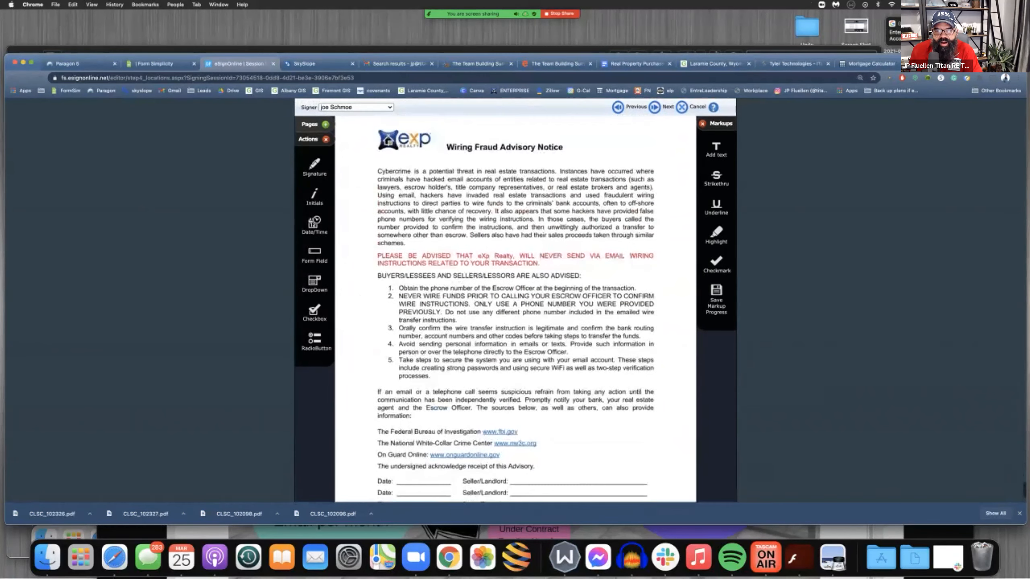
{"action": "scroll", "coordinate": [515, 308], "scroll_direction": "down", "scroll_amount": 2}
{"action": "mouse_move", "coordinate": [314, 166]}
{"action": "left_mouse_down"}
{"action": "mouse_move", "coordinate": [338, 178]}
{"action": "mouse_move", "coordinate": [535, 420]}
{"action": "mouse_move", "coordinate": [521, 431]}
{"action": "left_mouse_up"}
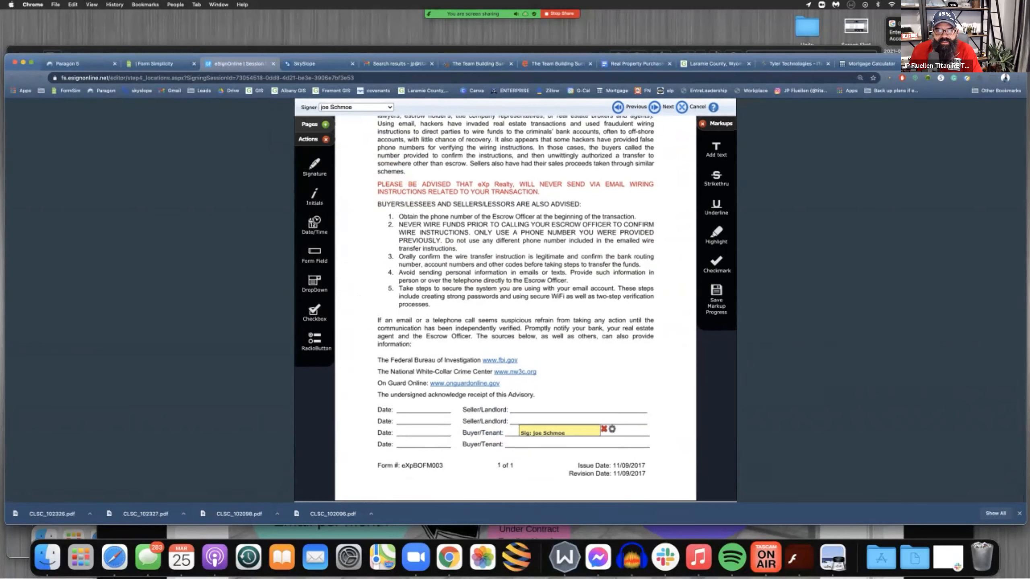
{"action": "mouse_move", "coordinate": [314, 225]}
{"action": "left_mouse_down"}
{"action": "mouse_move", "coordinate": [413, 422]}
{"action": "mouse_move", "coordinate": [401, 432]}
{"action": "left_mouse_up"}
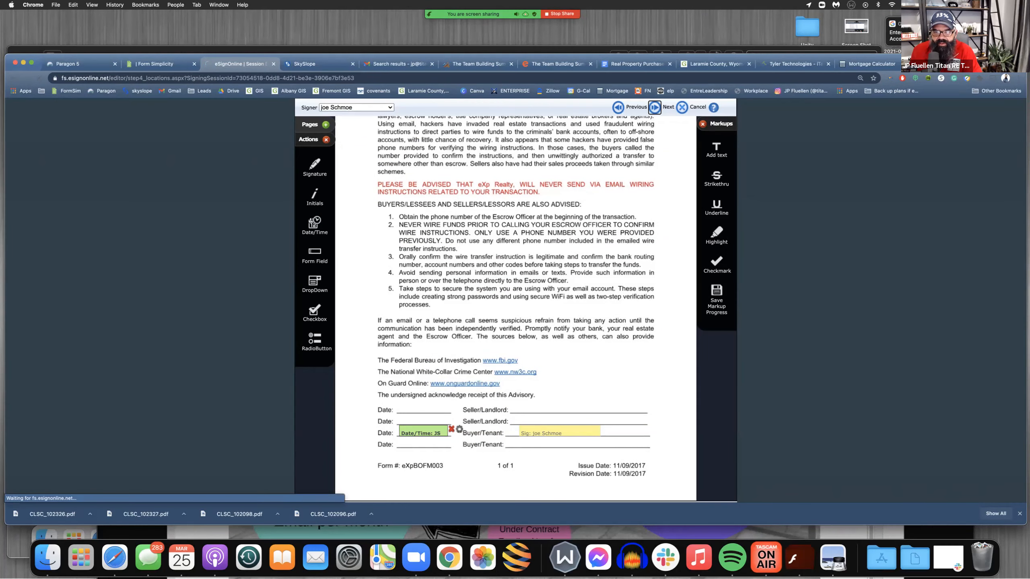
Preview the signing session and check the signature and date fields across the Bill of Sale, Financing Addendum, disclosures and contracts
{"action": "left_click", "coordinate": [654, 107]}
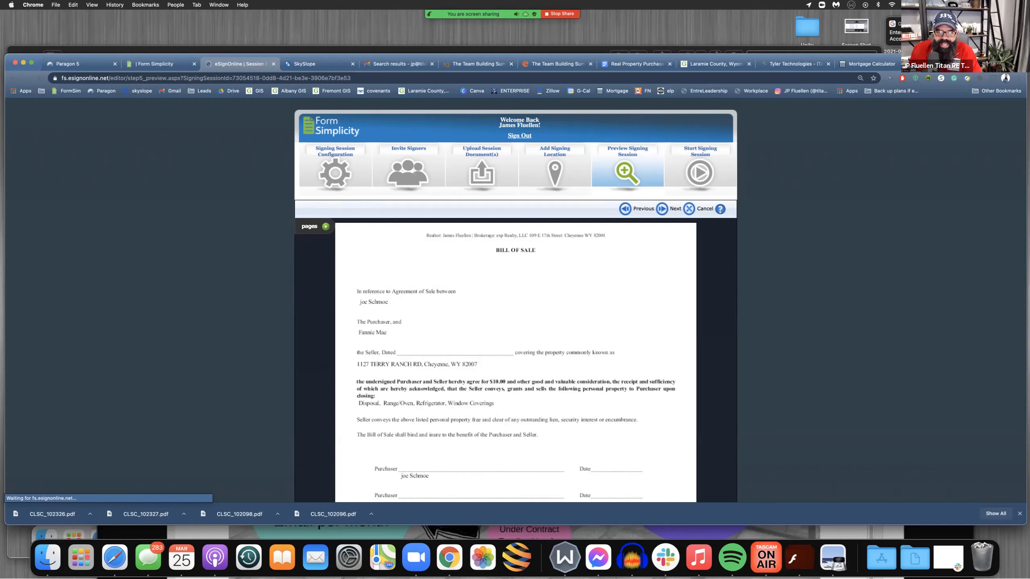
{"action": "scroll", "coordinate": [515, 300], "scroll_direction": "down", "scroll_amount": 3}
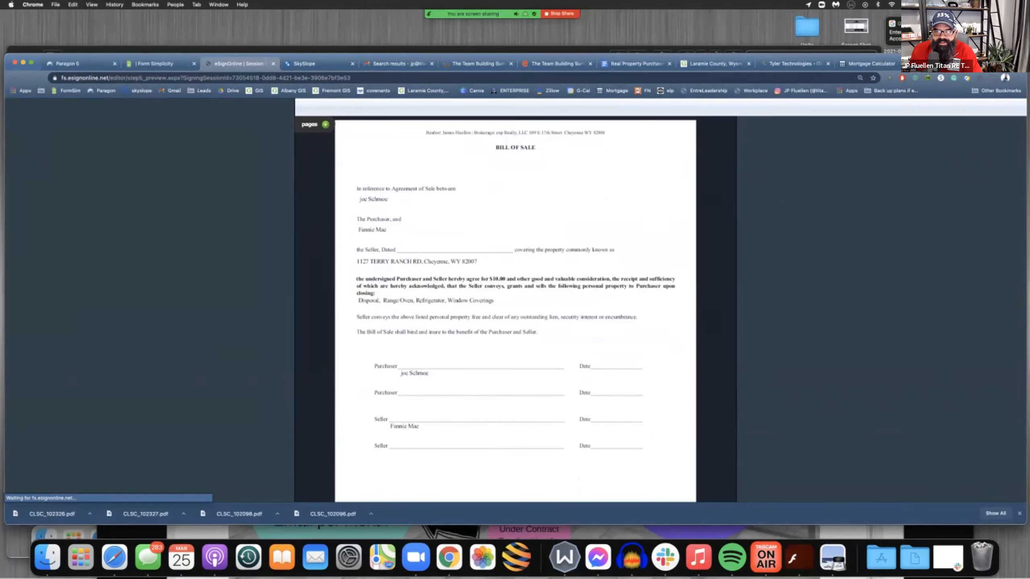
{"action": "scroll", "coordinate": [515, 300], "scroll_direction": "up", "scroll_amount": 2}
{"action": "scroll", "coordinate": [515, 300], "scroll_direction": "down", "scroll_amount": 15}
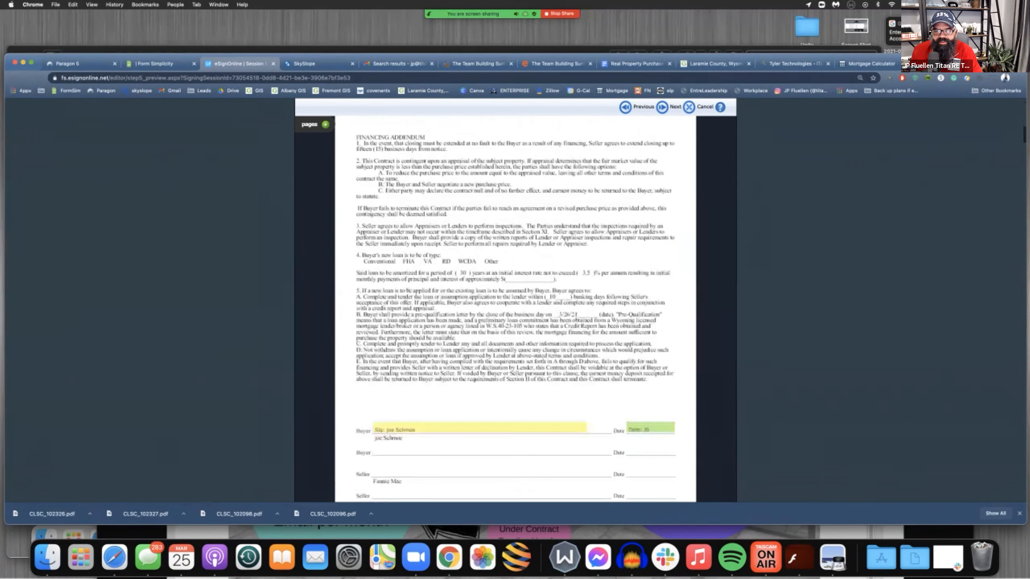
{"action": "scroll", "coordinate": [515, 300], "scroll_direction": "down", "scroll_amount": 20}
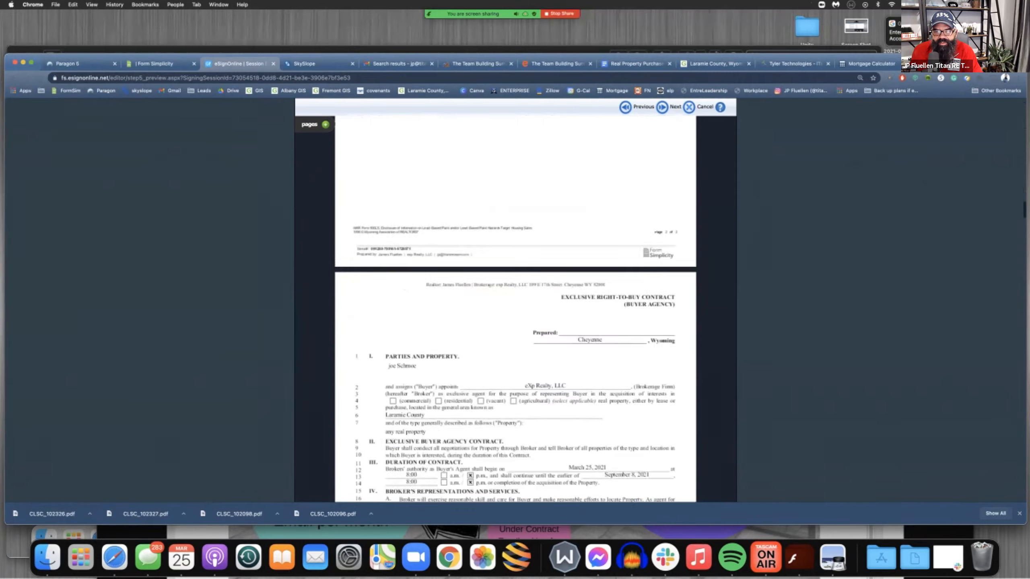
{"action": "scroll", "coordinate": [516, 300], "scroll_direction": "down", "scroll_amount": 20}
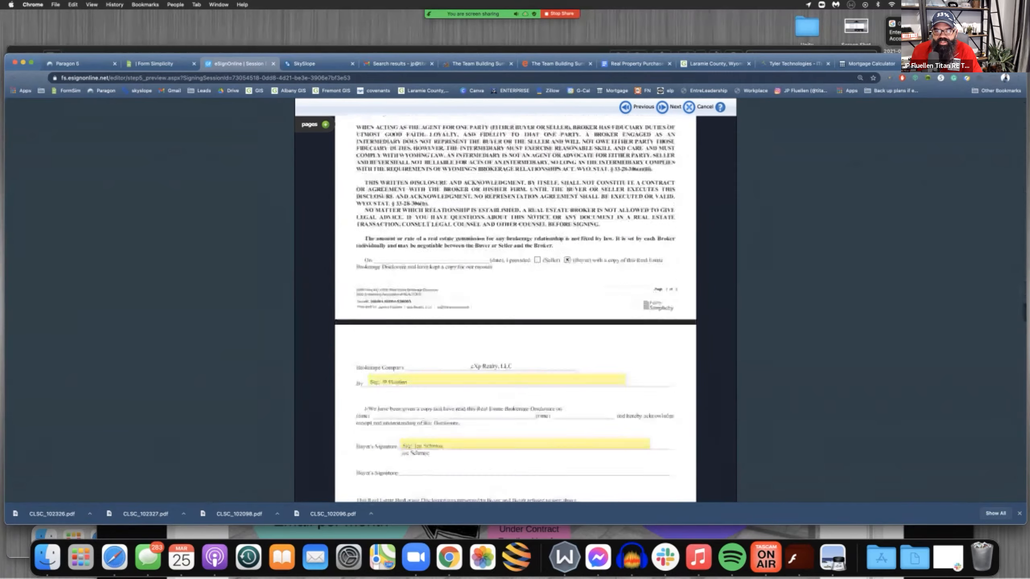
{"action": "scroll", "coordinate": [516, 300], "scroll_direction": "down", "scroll_amount": 20}
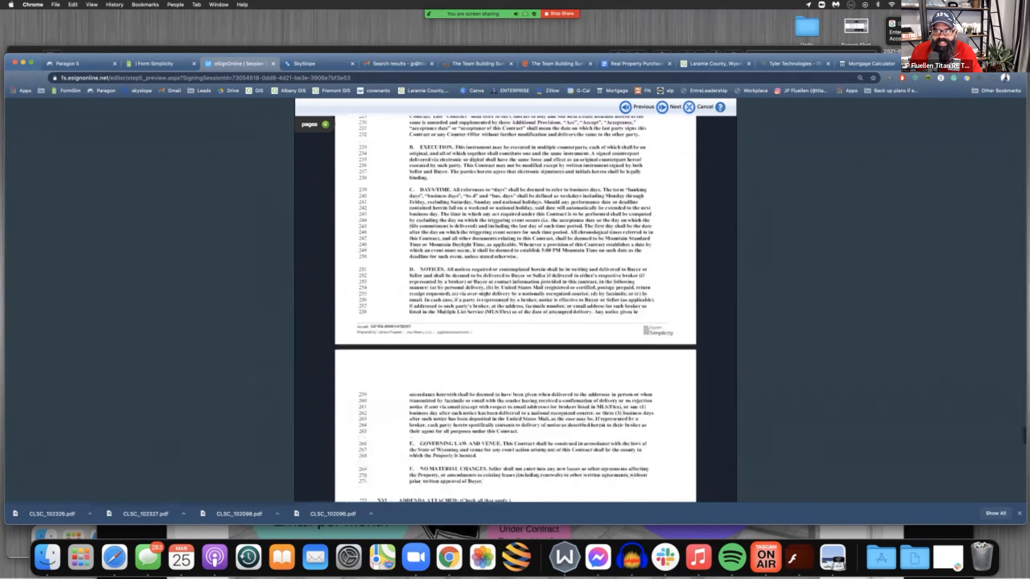
Proceed from the preview to starting the signing session and select the text of the personal note to the signer
{"action": "left_click", "coordinate": [661, 106]}
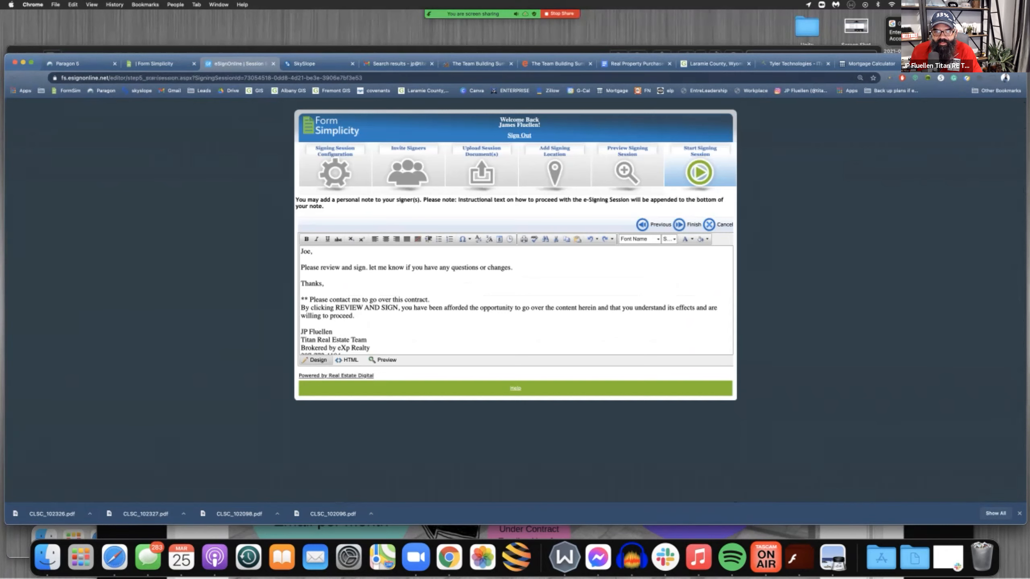
{"action": "left_click_drag", "start_coordinate": [301, 251], "coordinate": [373, 349]}
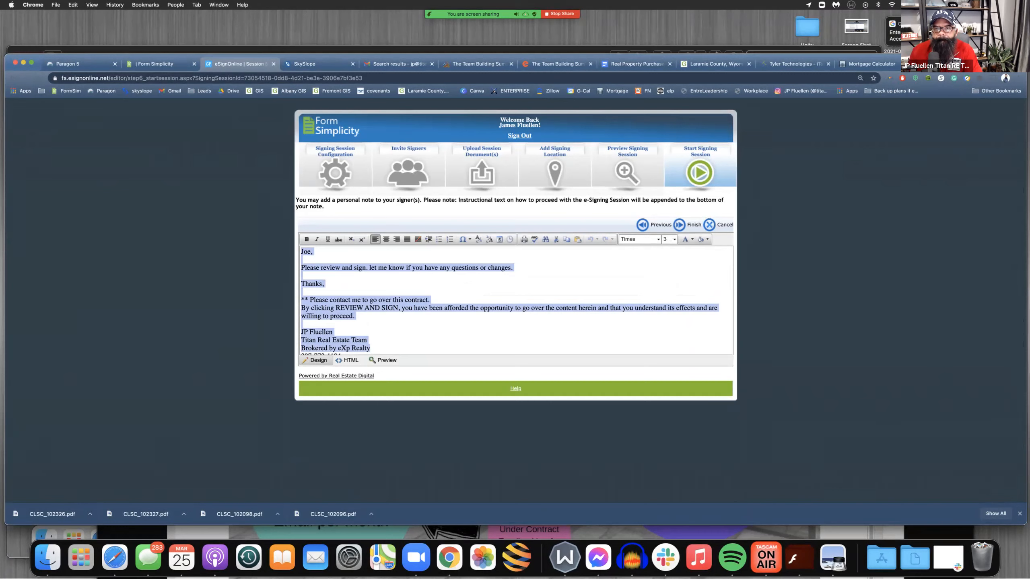
{"action": "mouse_move", "coordinate": [502, 14]}
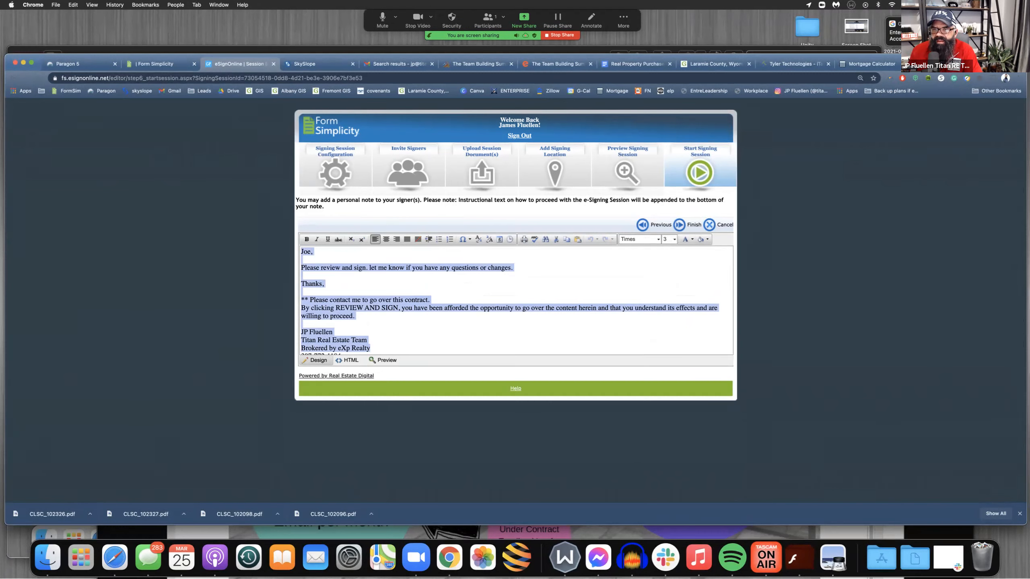